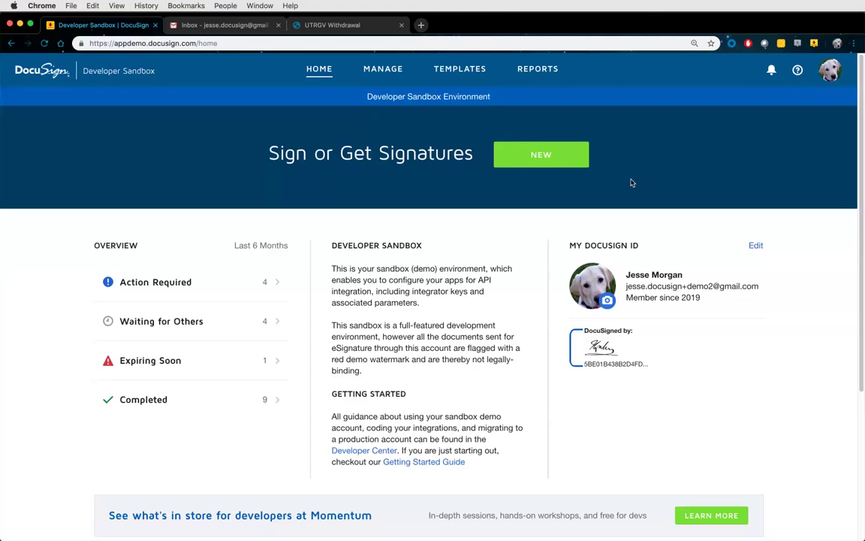
Review the UTRGV Student Withdrawal Form PDF, then bring up DocuSign's NEW menu on the home page
click(333, 26)
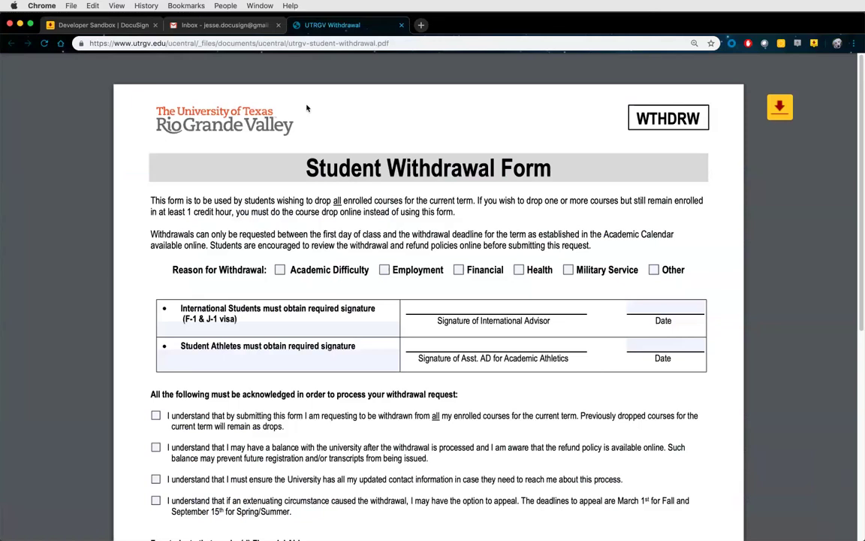
click(133, 25)
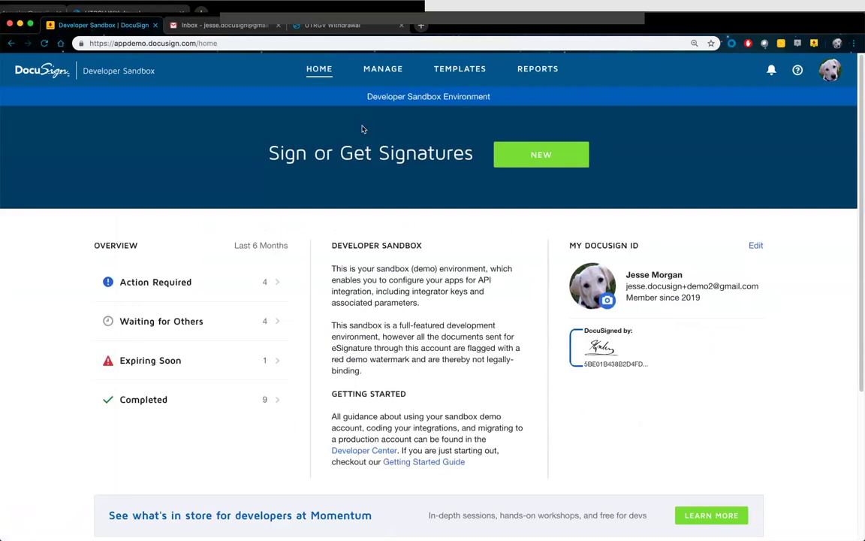
click(539, 157)
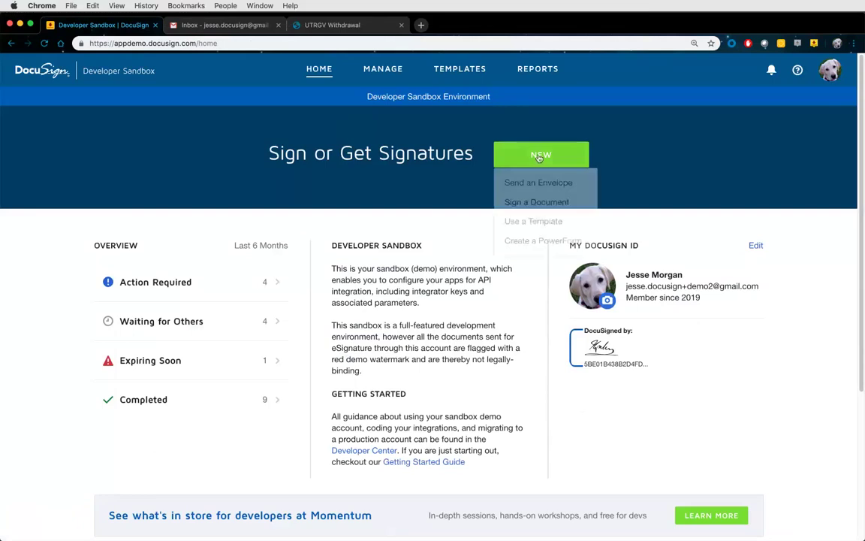
Start a new envelope and add the PTO Request (Self-Service) template to it
click(534, 185)
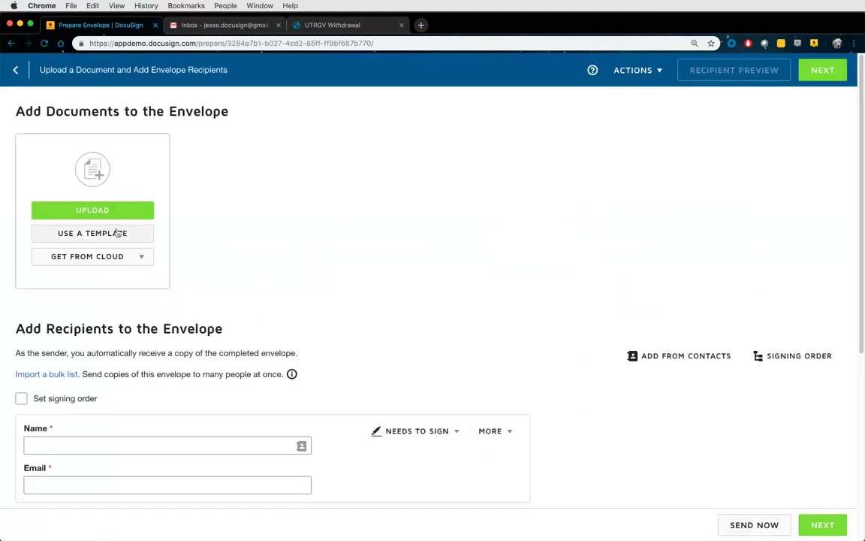
click(92, 235)
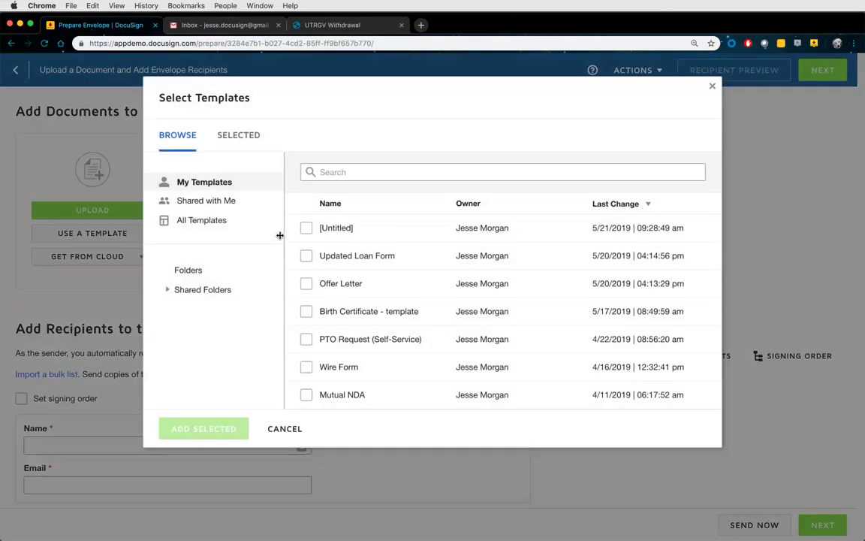
click(330, 25)
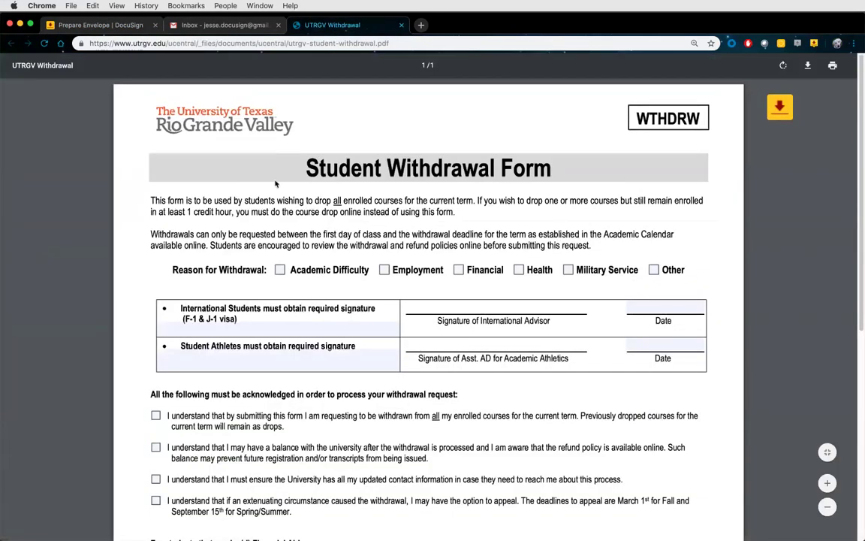
click(113, 30)
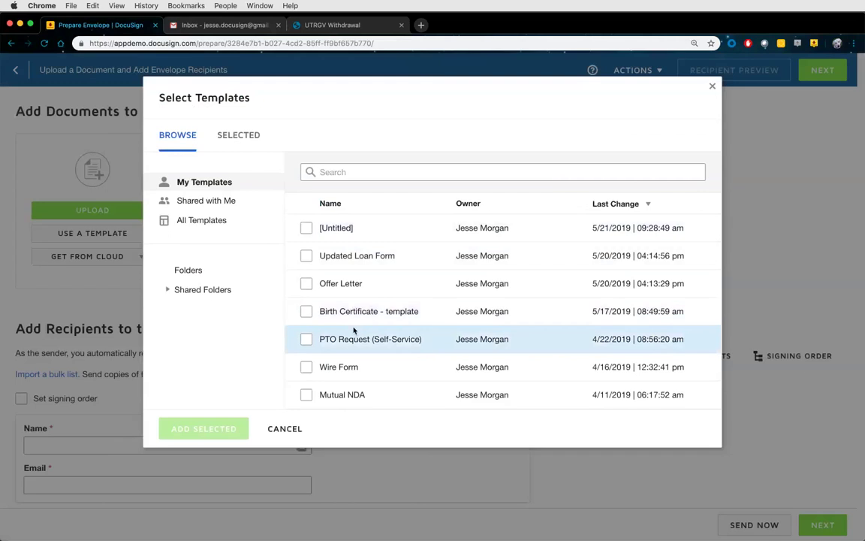
click(307, 341)
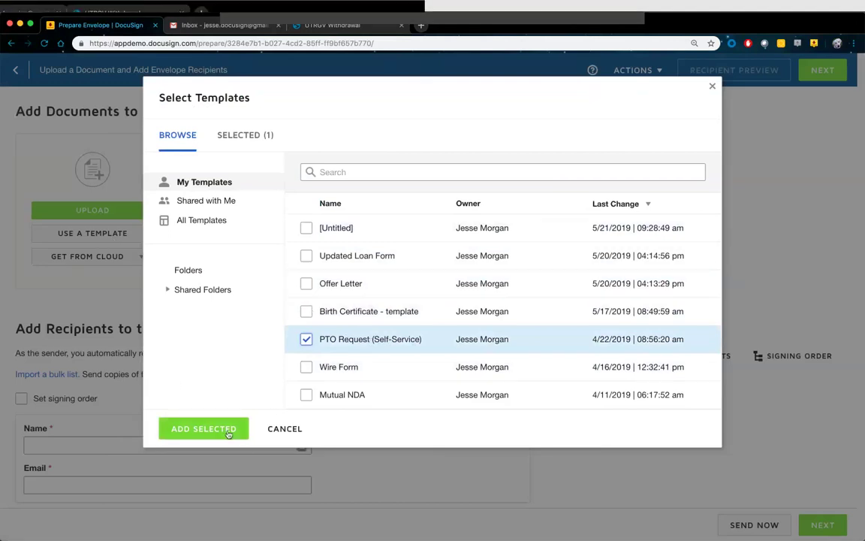
click(203, 429)
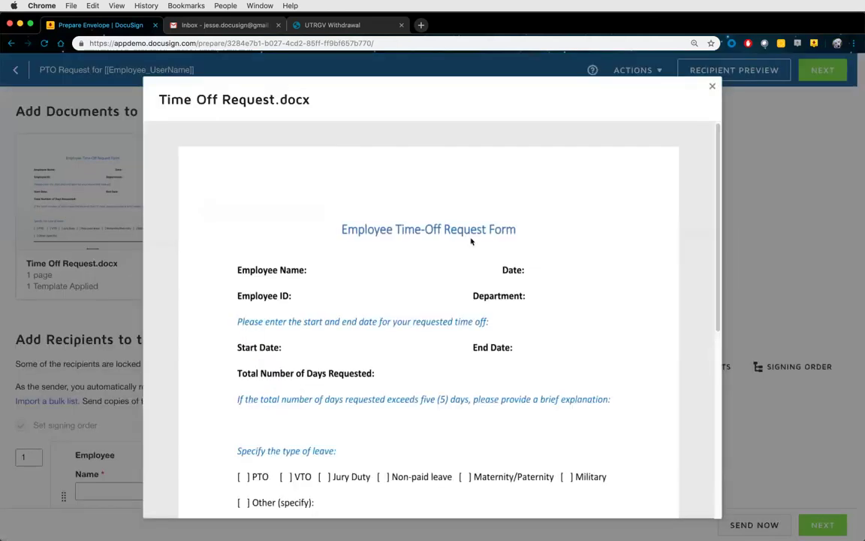
Close the Time Off Request.docx preview and look over the recipient roles, including Manager
click(722, 278)
scroll(592, 304, down, 2)
scroll(592, 304, down, 5)
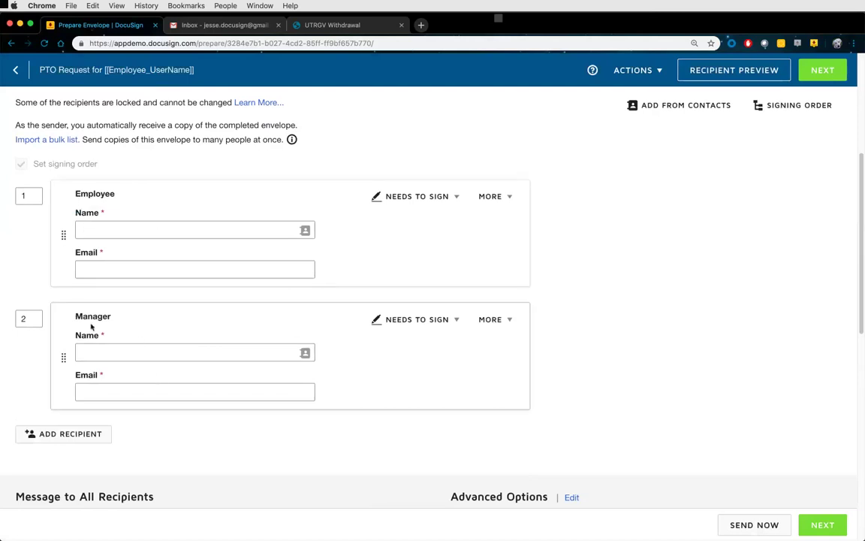
drag(74, 316, 133, 315)
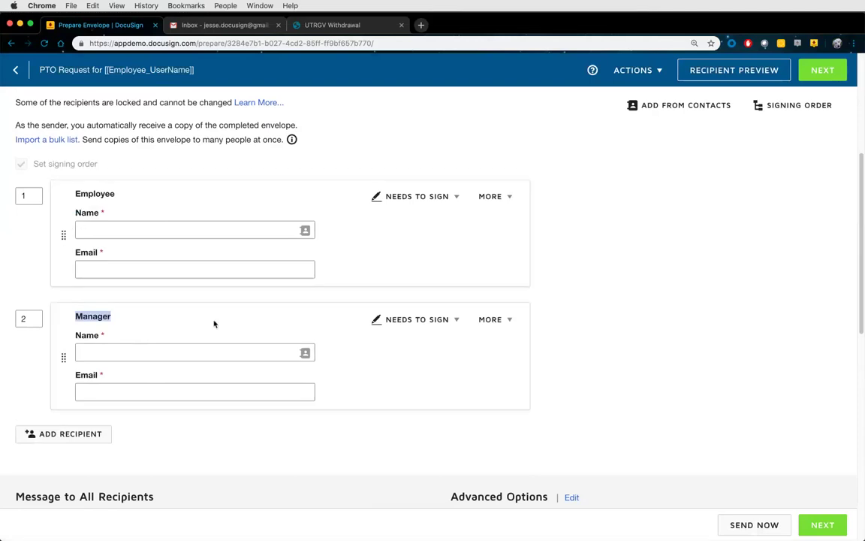
click(331, 321)
scroll(331, 321, down, 5)
scroll(225, 207, up, 5)
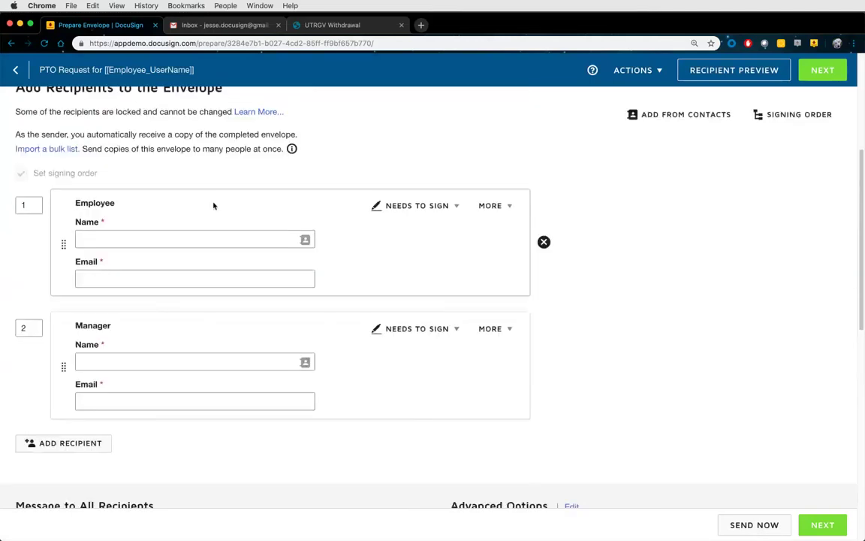
Fill Employee and Manager from saved contacts and turn off per-recipient custom email
click(191, 238)
click(192, 259)
click(196, 363)
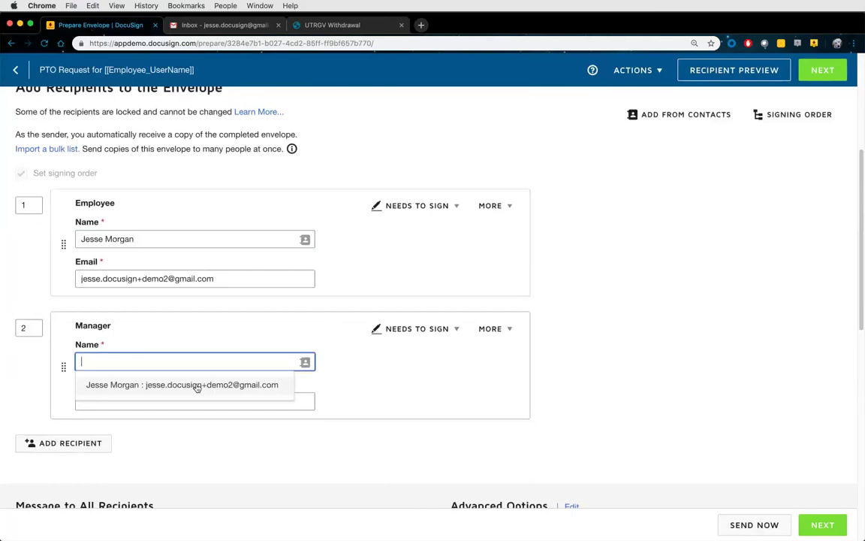
click(195, 385)
scroll(338, 376, down, 8)
scroll(338, 377, down, 2)
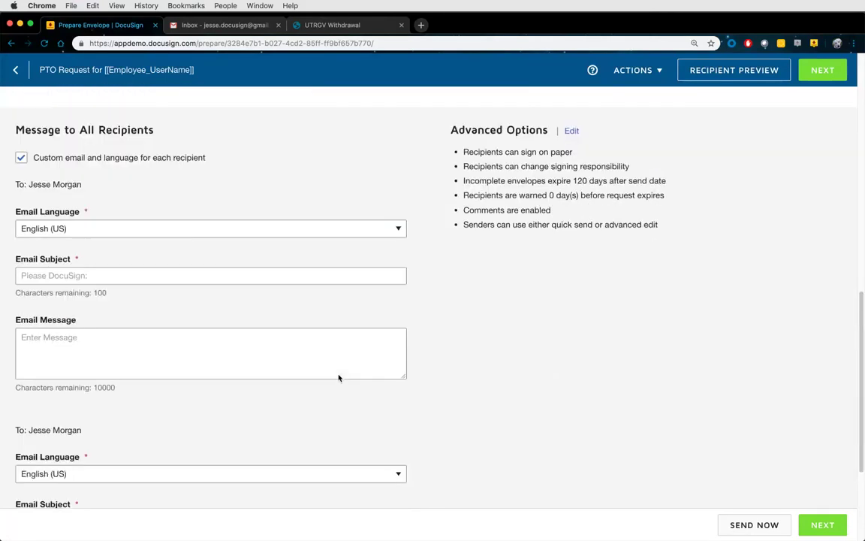
click(22, 157)
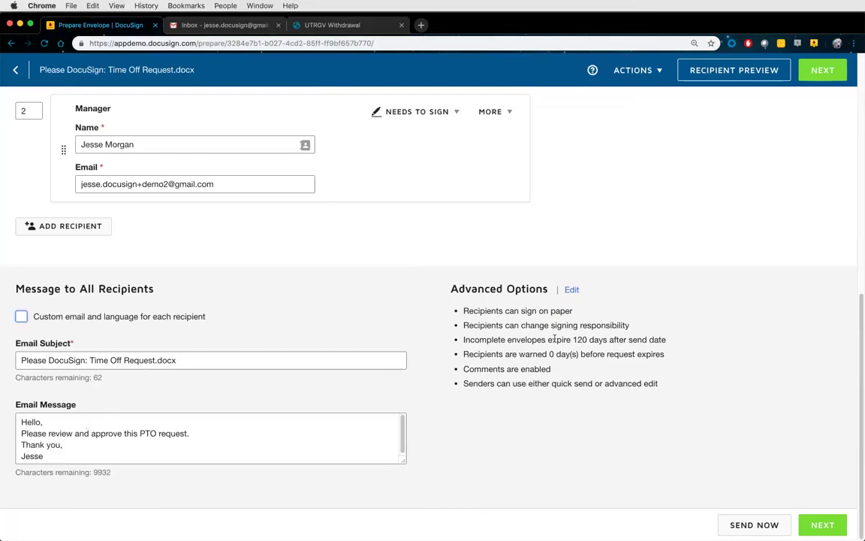
Review the document fields, then send the Time Off Request envelope choosing Sign Later
click(822, 70)
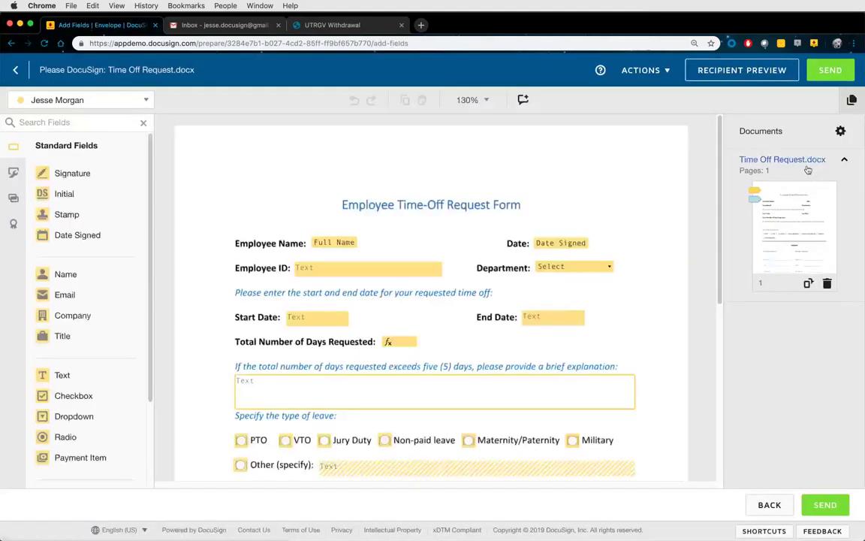
scroll(647, 238, down, 2)
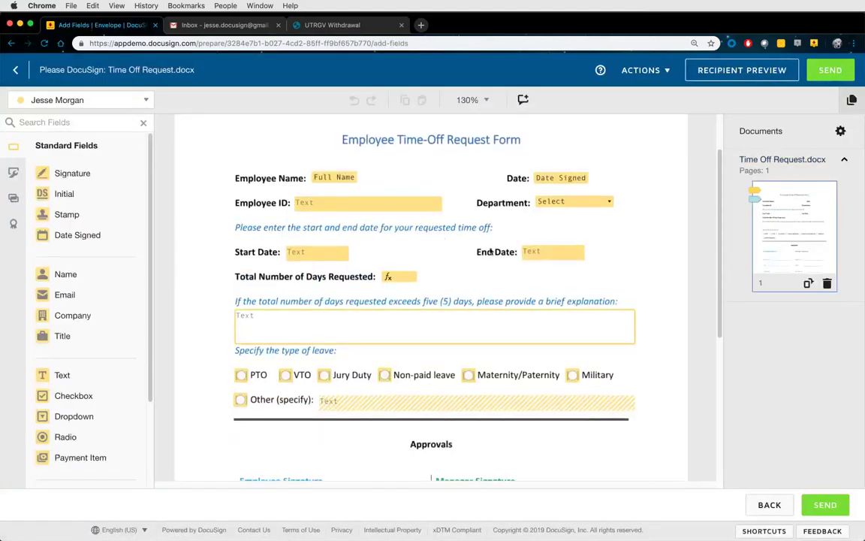
scroll(468, 280, down, 1)
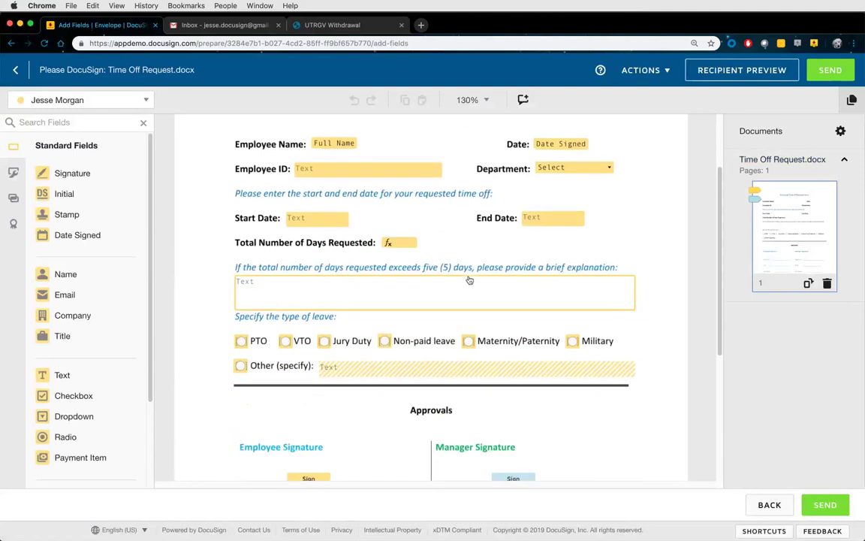
scroll(467, 280, down, 2)
scroll(390, 345, up, 2)
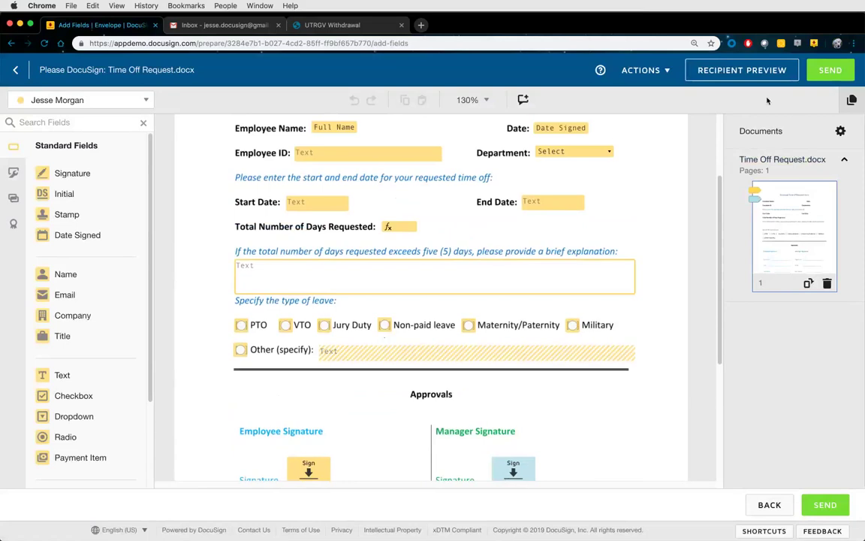
click(826, 75)
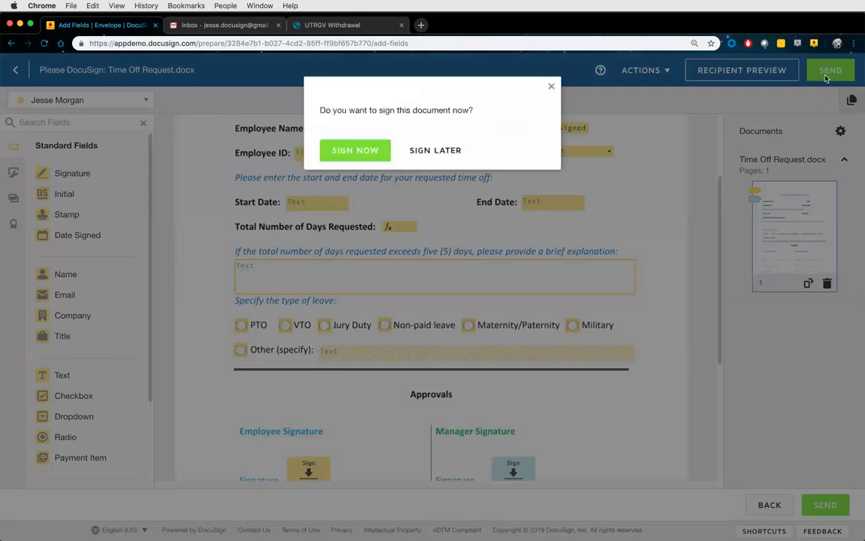
click(435, 150)
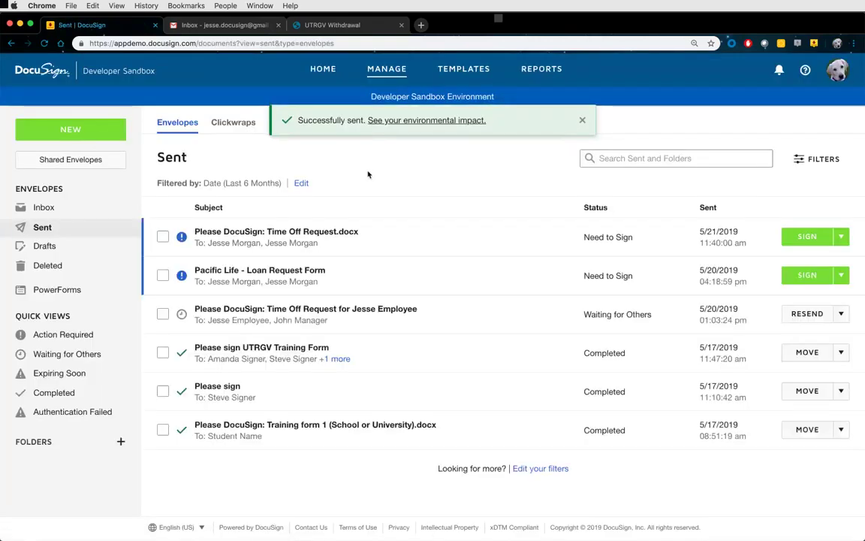
From Home, start a new envelope and upload utrgv-student-withdrawal.pdf from the computer
click(320, 72)
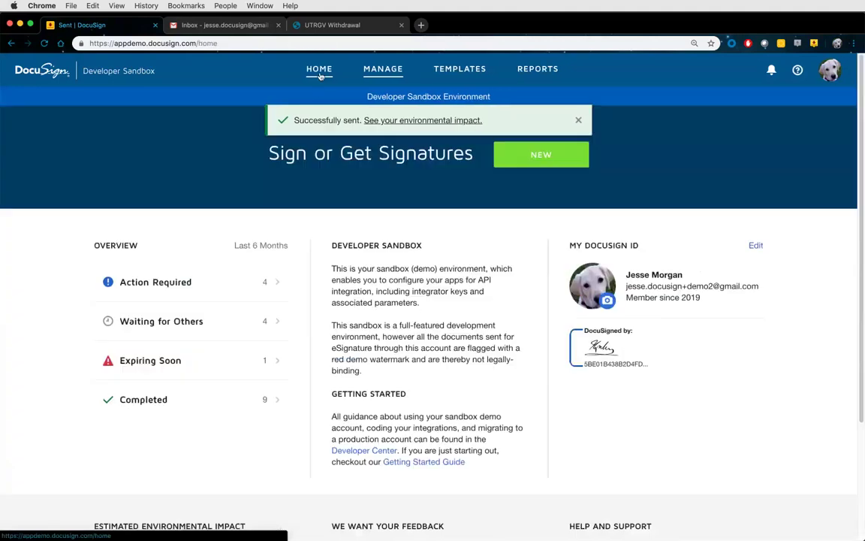
click(547, 156)
click(539, 184)
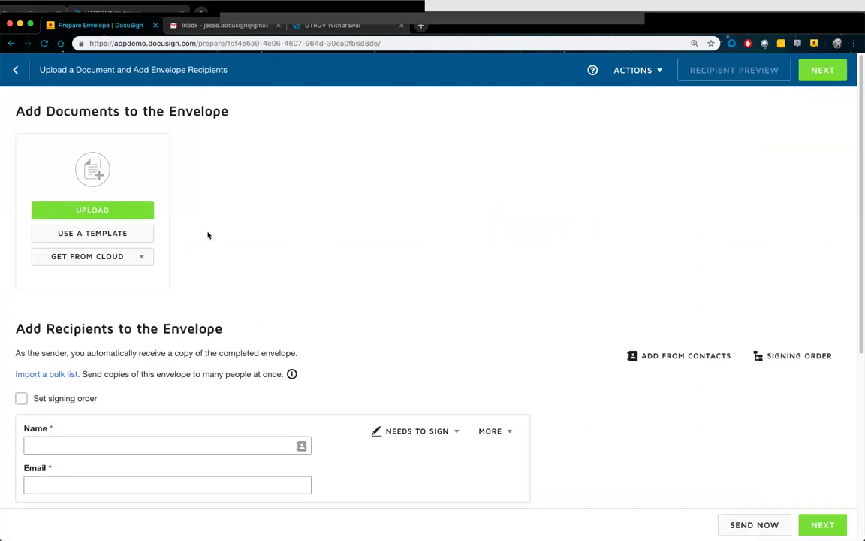
click(114, 211)
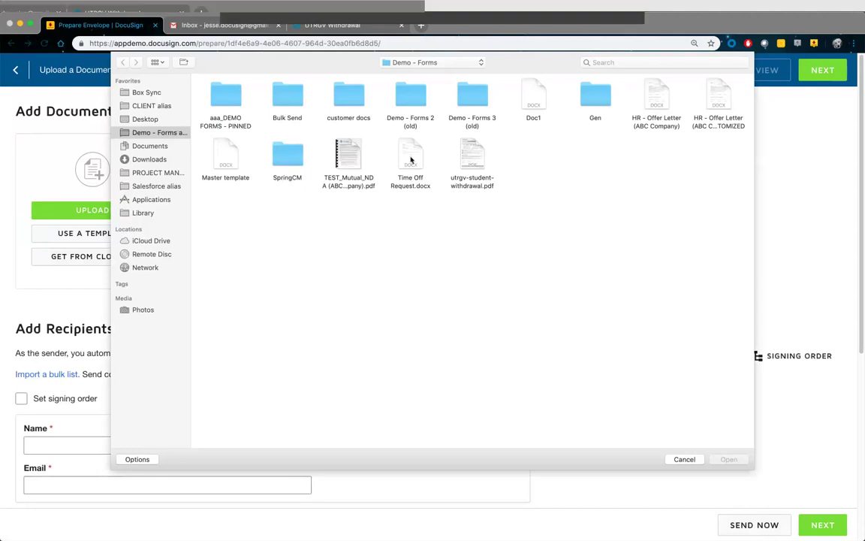
double_click(471, 155)
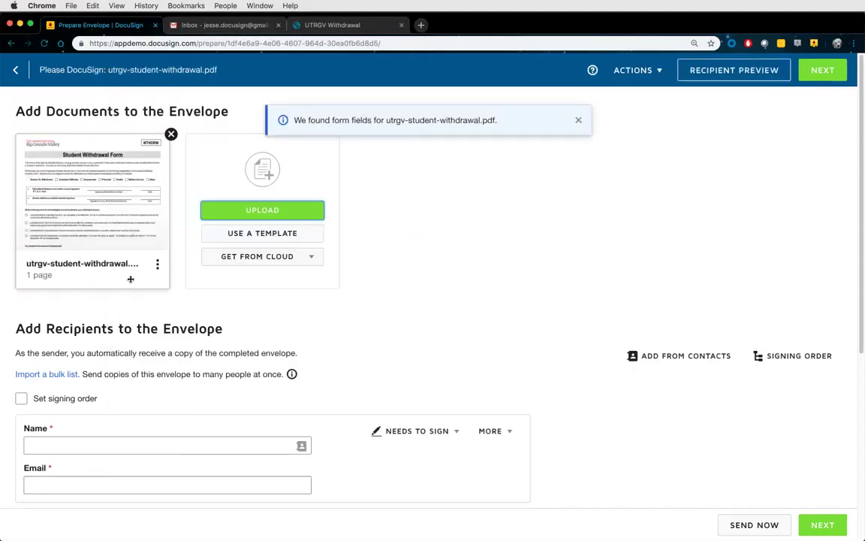
Apply the PTO Request (Self-Service) template to utrgv-student-withdrawal.pdf and dismiss the confirmation
mouse_move(113, 202)
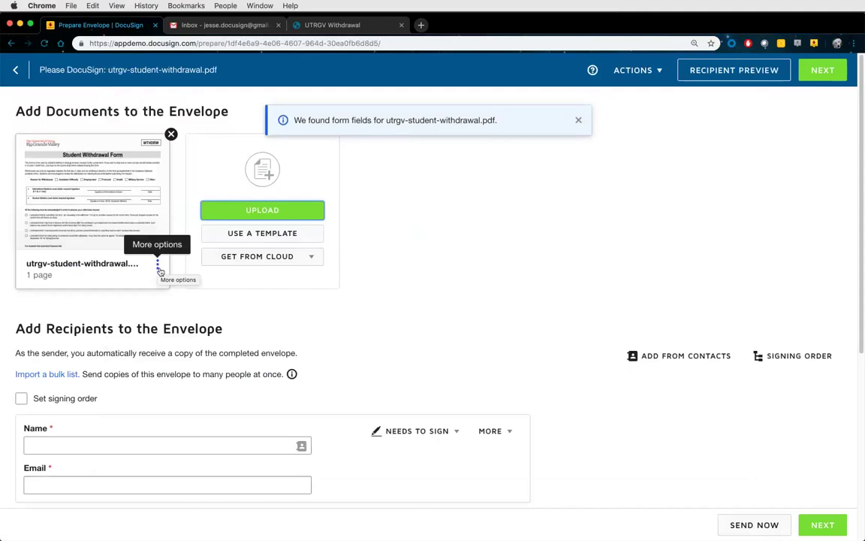
click(157, 267)
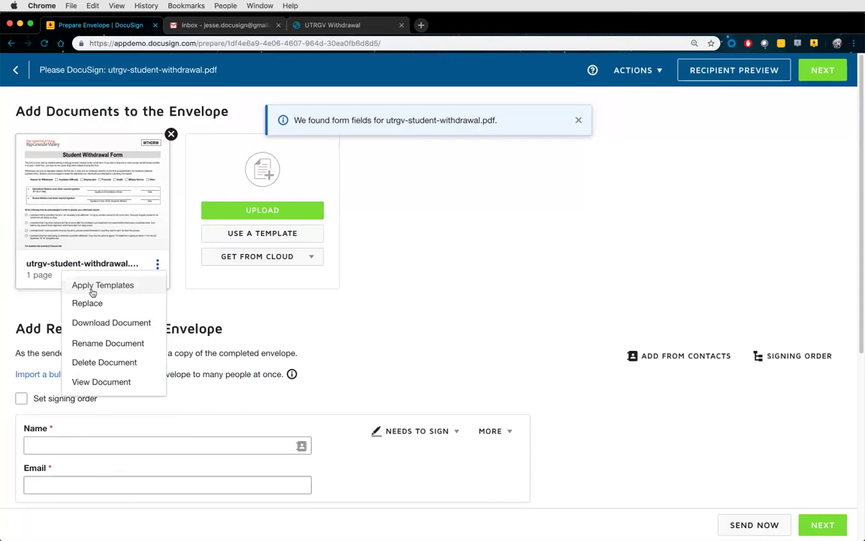
click(93, 288)
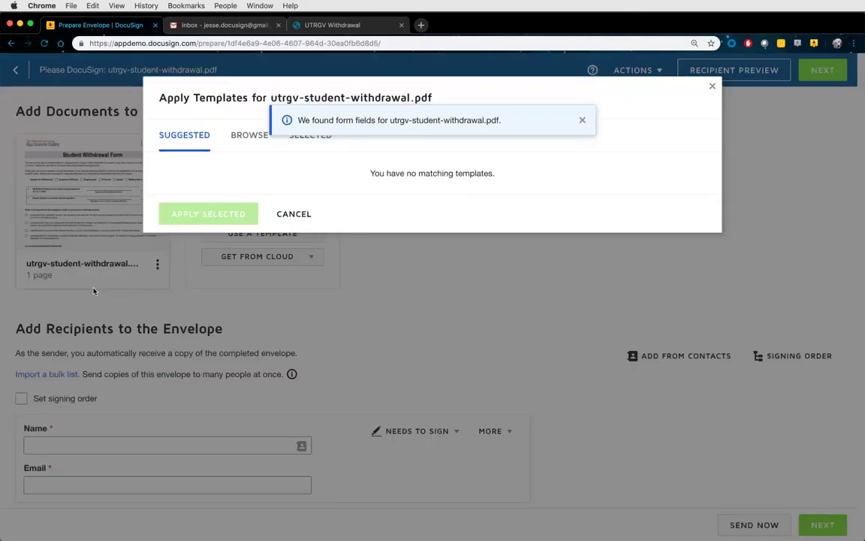
click(249, 135)
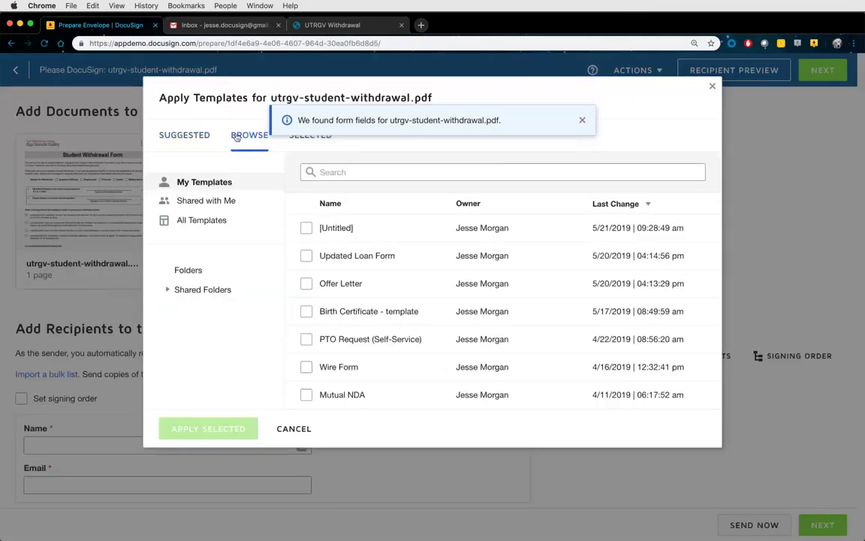
click(306, 338)
click(208, 428)
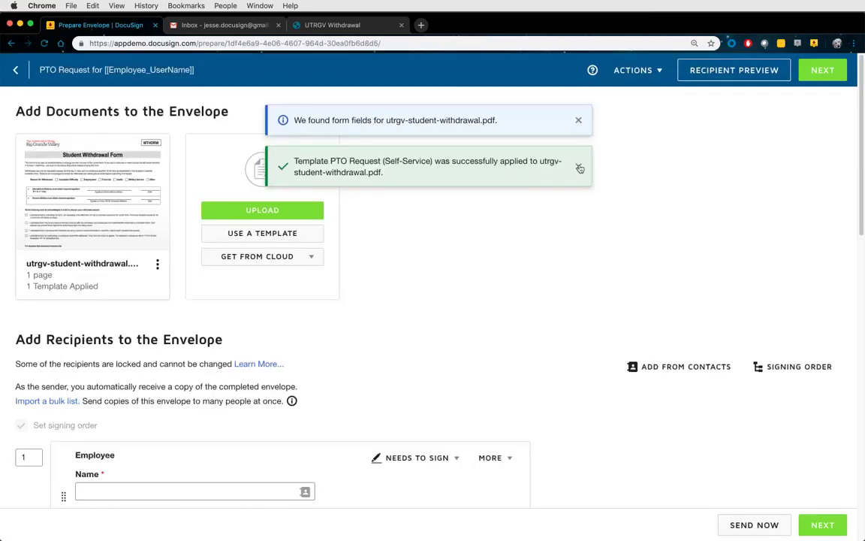
click(577, 166)
Fill the Employee and Manager recipients from saved contacts
click(577, 122)
scroll(406, 273, down, 1)
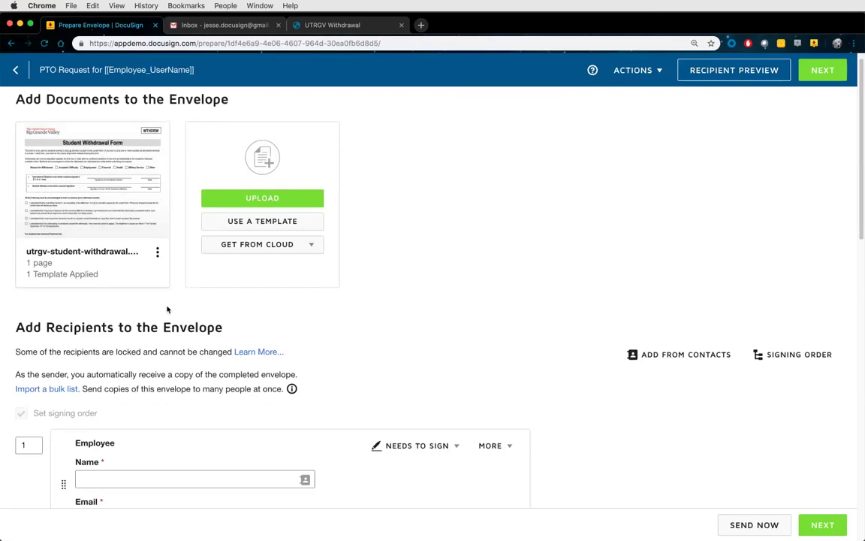
scroll(359, 326, down, 5)
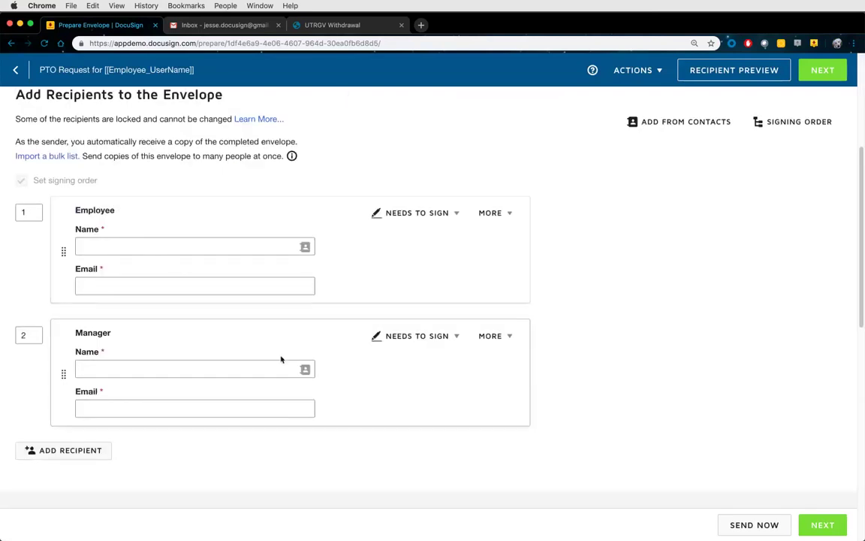
click(172, 245)
click(170, 269)
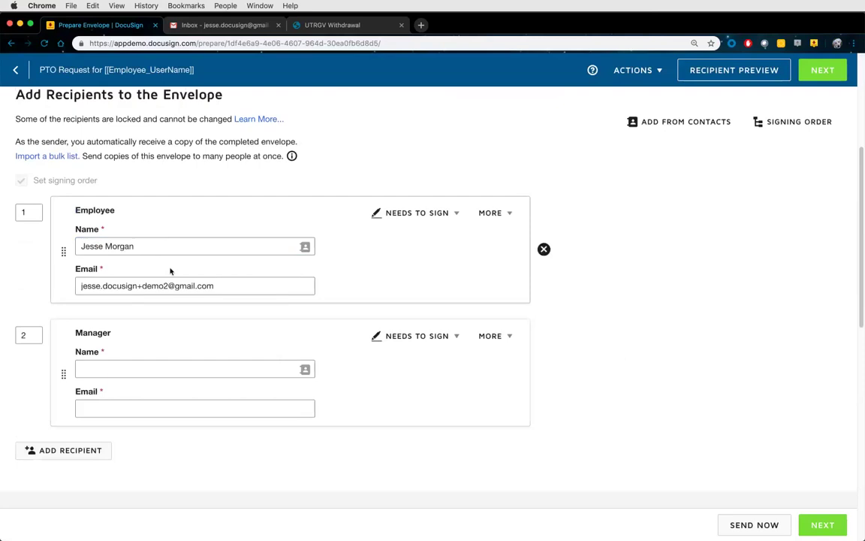
click(225, 369)
click(229, 391)
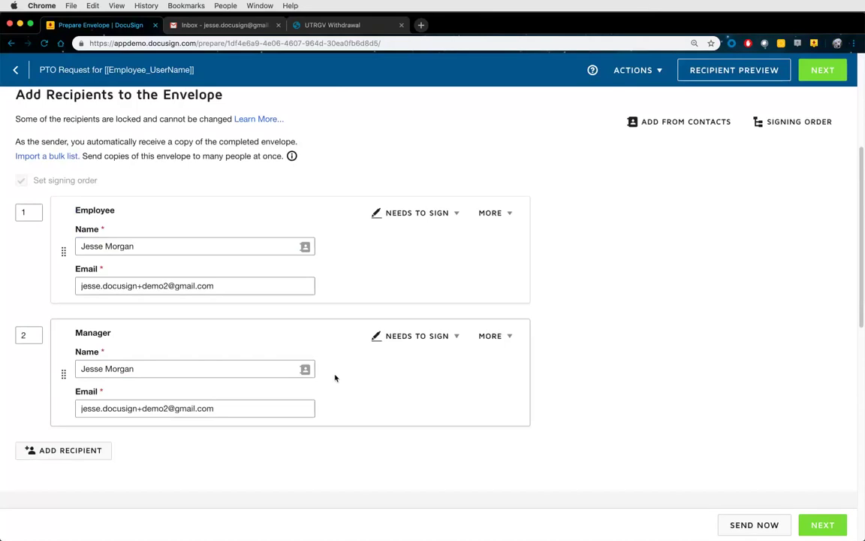
Discard the draft envelope and confirm the discard
click(635, 70)
click(612, 160)
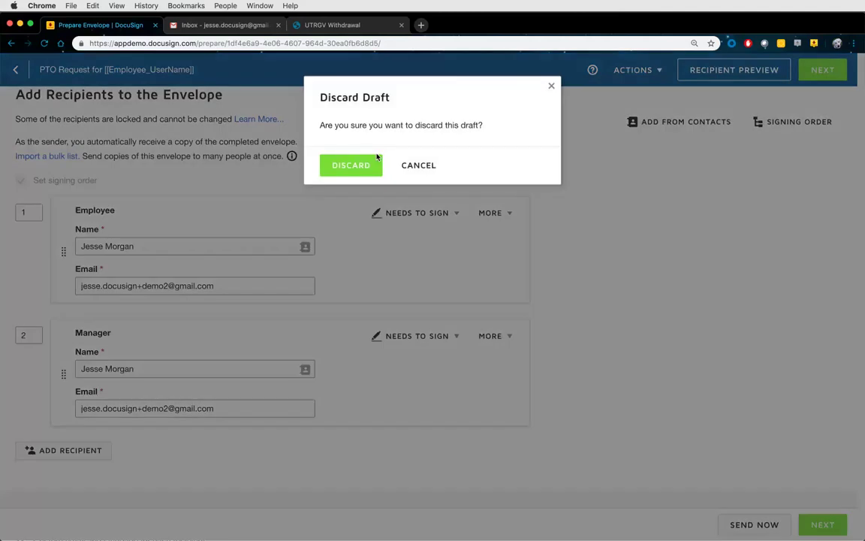
click(367, 168)
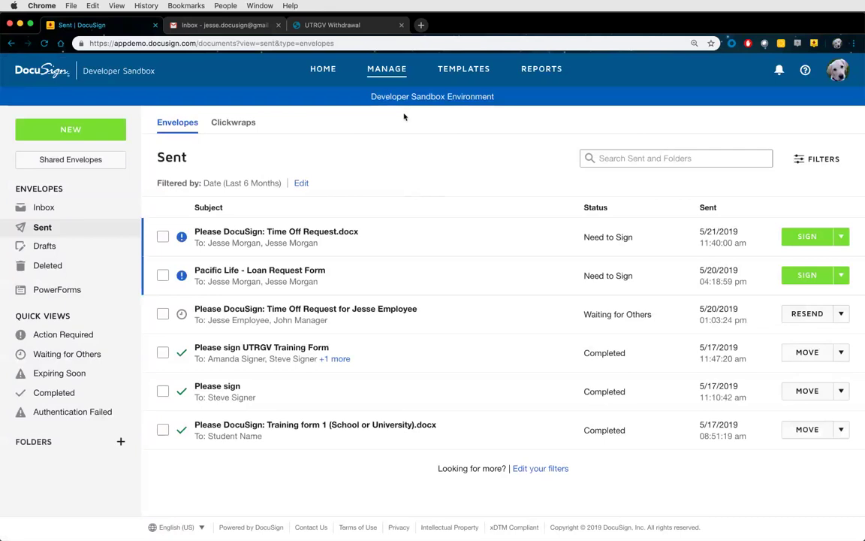
Go to the Templates page to see the seven saved templates
click(451, 69)
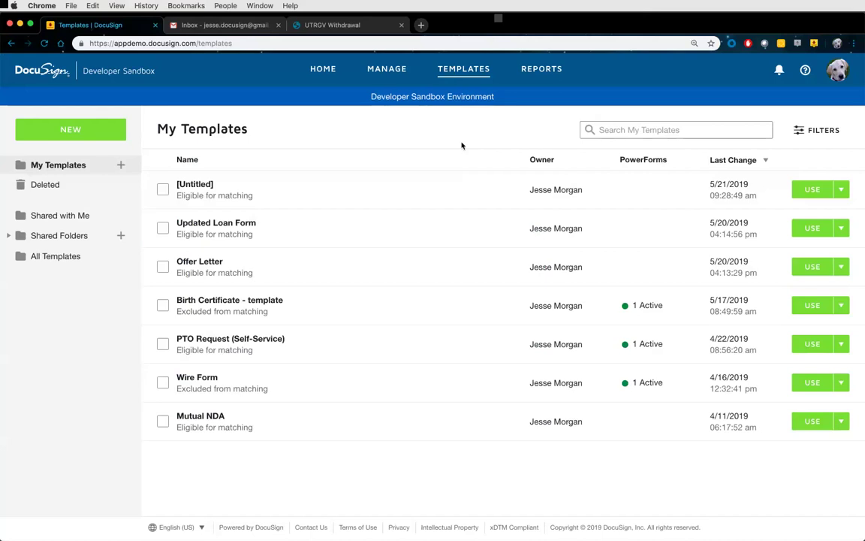
Copy the PTO Request (Self-Service) PowerForm URL and paste it into a new browser tab
click(260, 344)
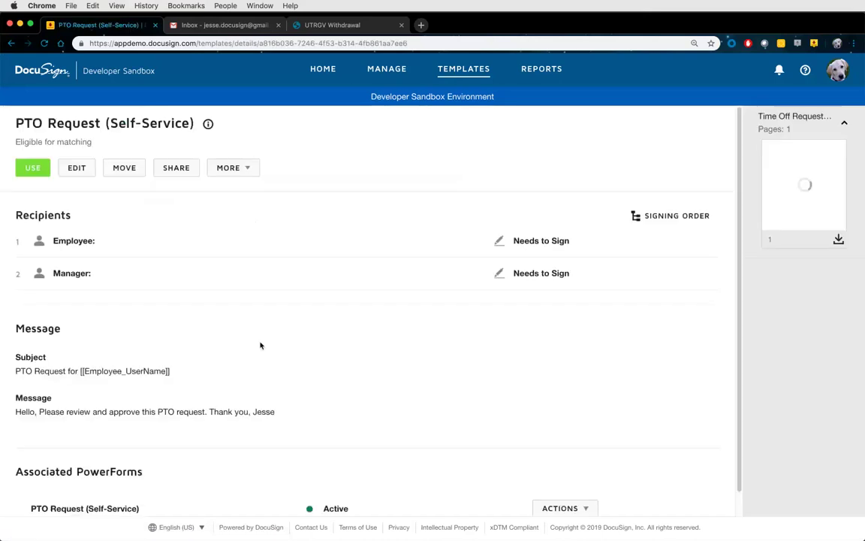
scroll(389, 378, down, 1)
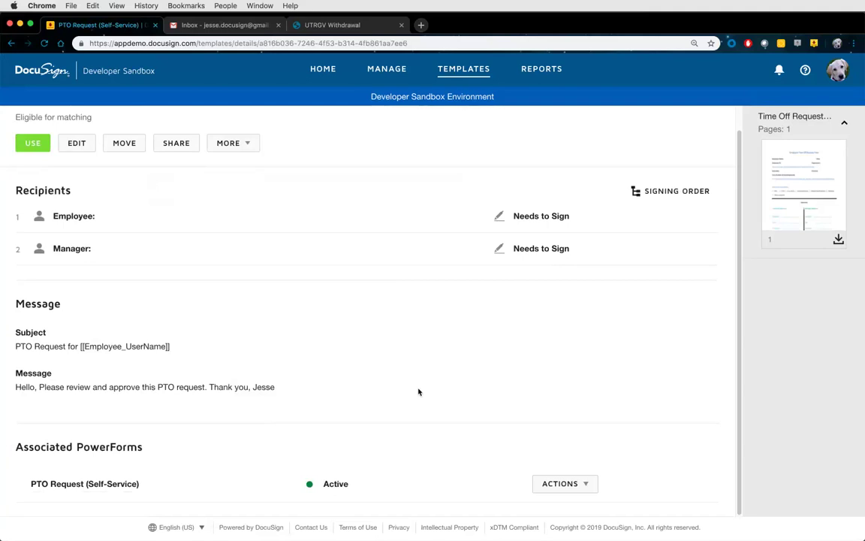
click(577, 485)
click(526, 383)
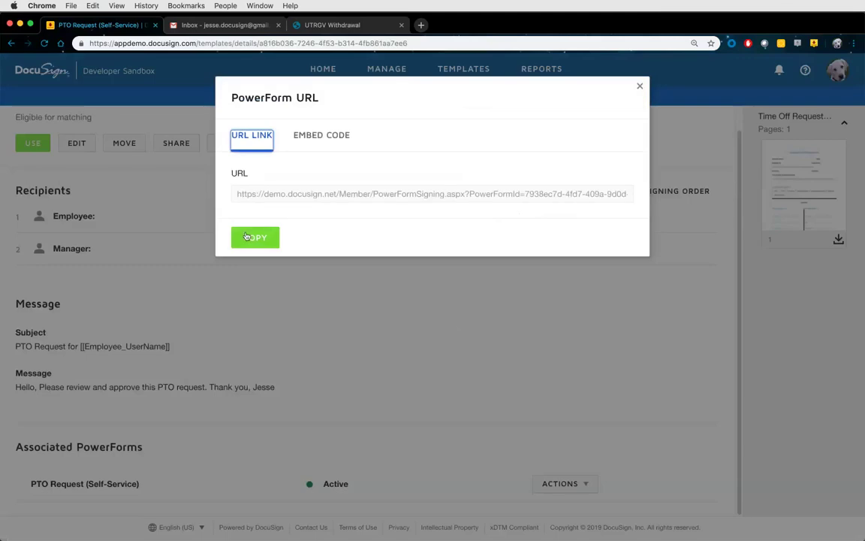
click(240, 237)
key(super+t)
key(super+v)
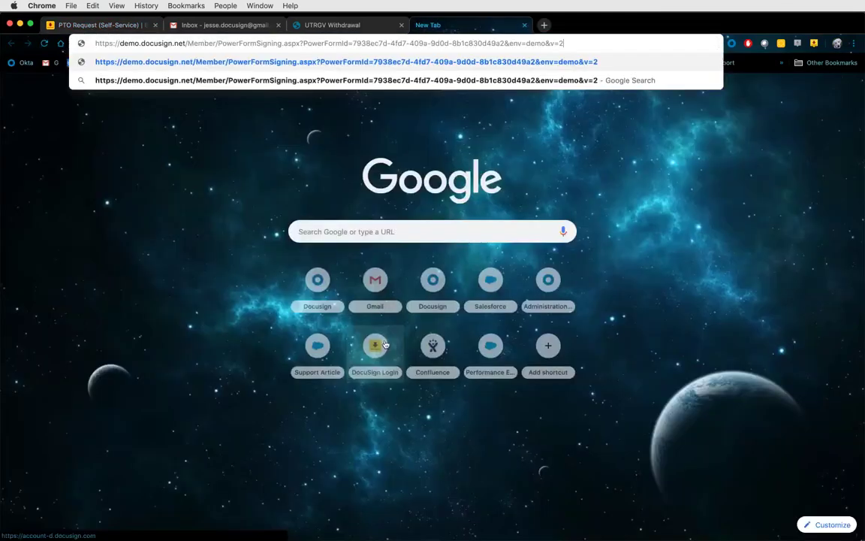
Load the PowerForm at 150% zoom and enter the employee's name and email address
key(Return)
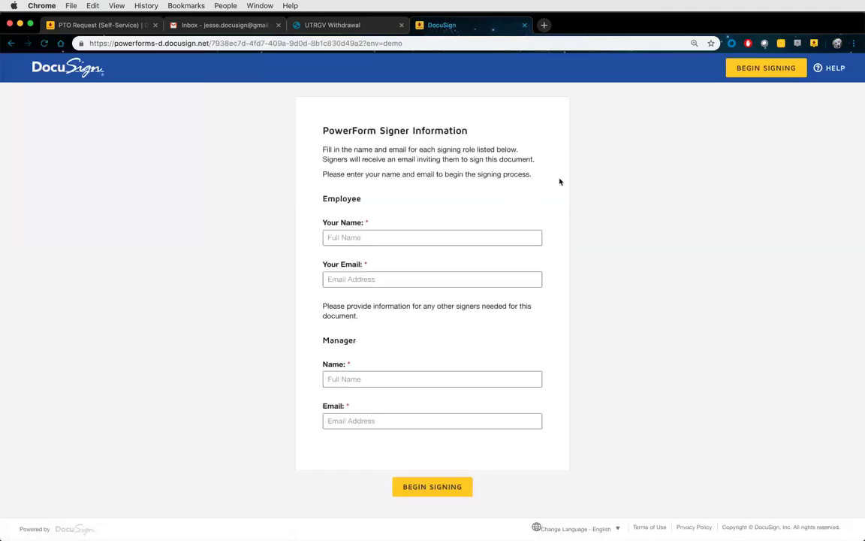
key(super+equal)
key(super+equal)
key(super+equal)
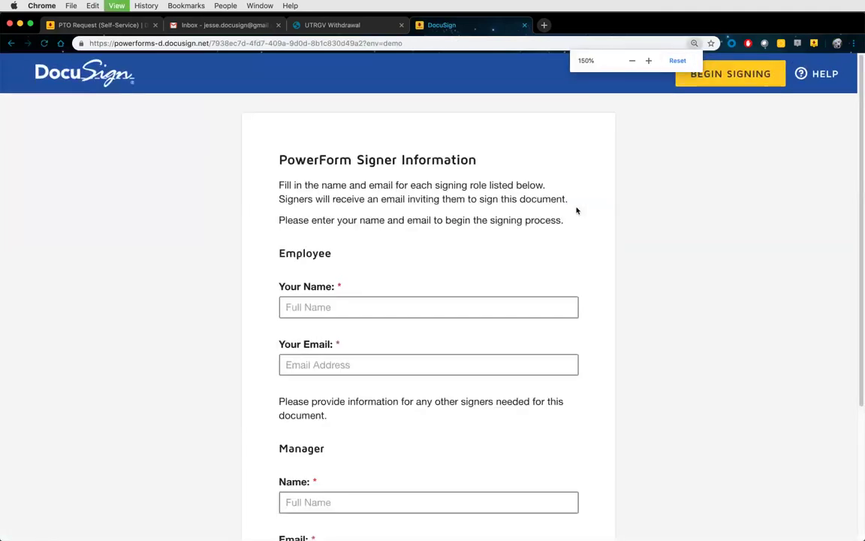
scroll(605, 272, down, 2)
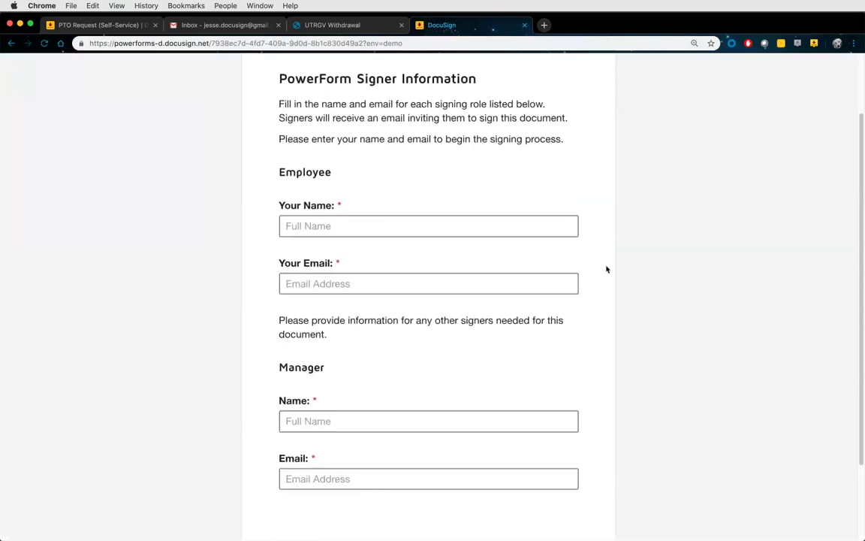
scroll(597, 255, up, 2)
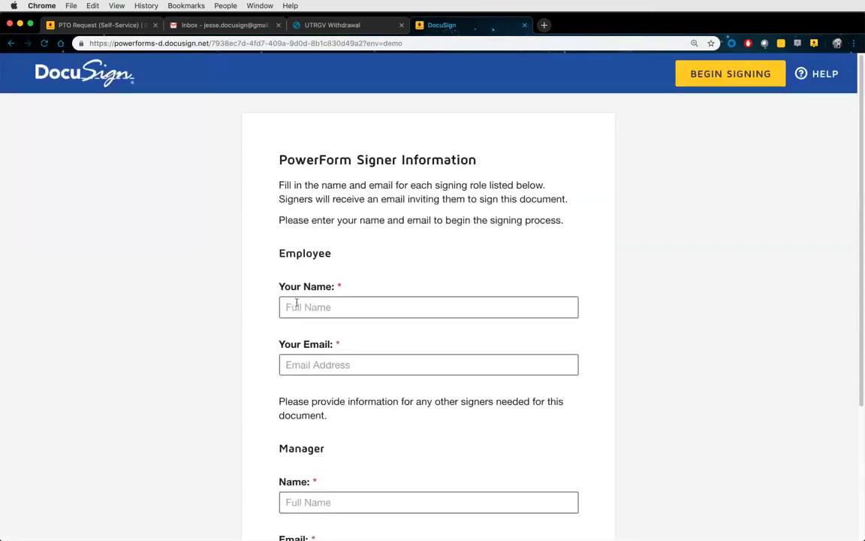
click(330, 306)
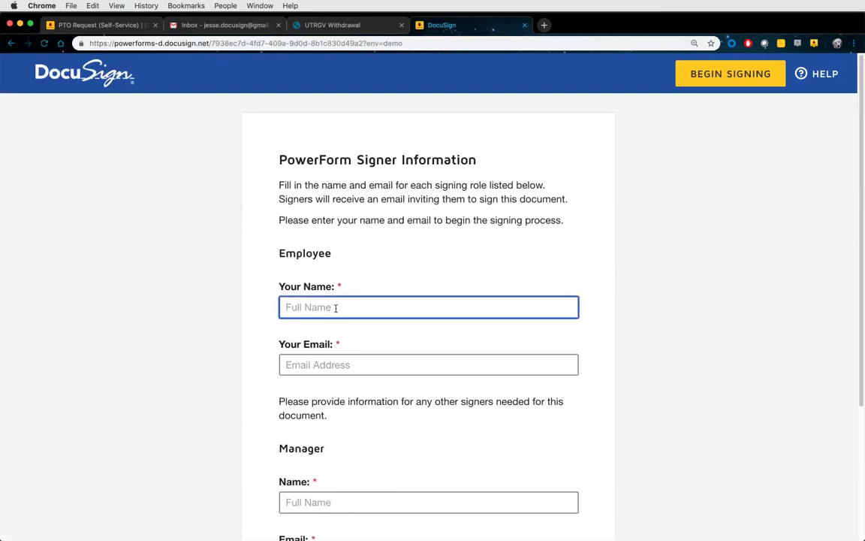
text(jesse employee)
key(Tab)
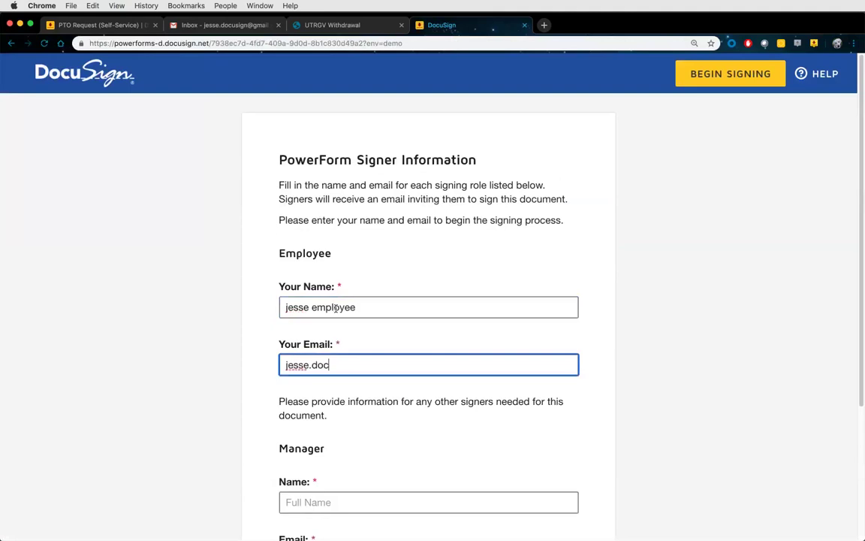
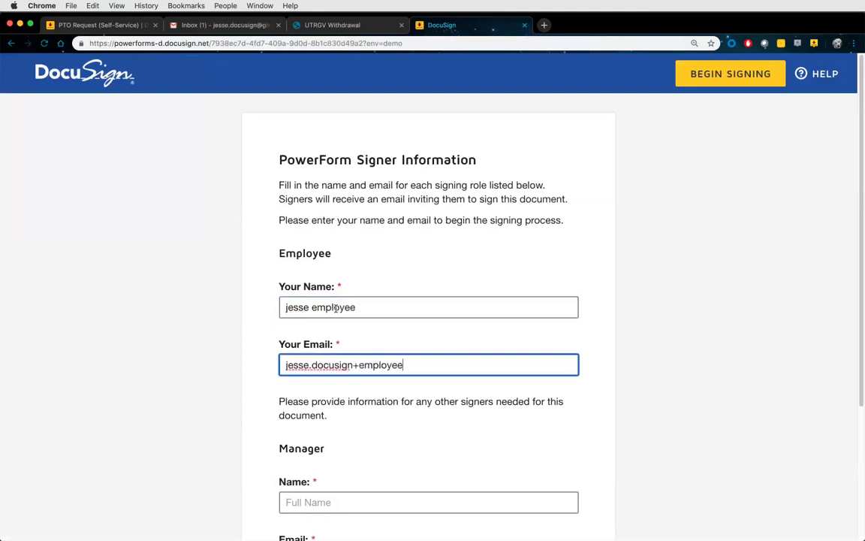
key(super+a)
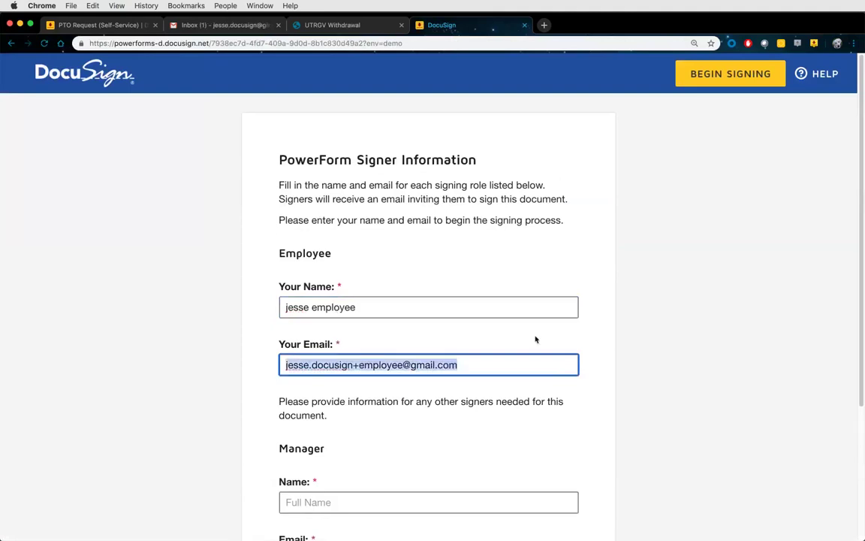
Enter the manager's name and an email adapted from the employee's, then begin signing
scroll(405, 404, down, 2)
click(405, 411)
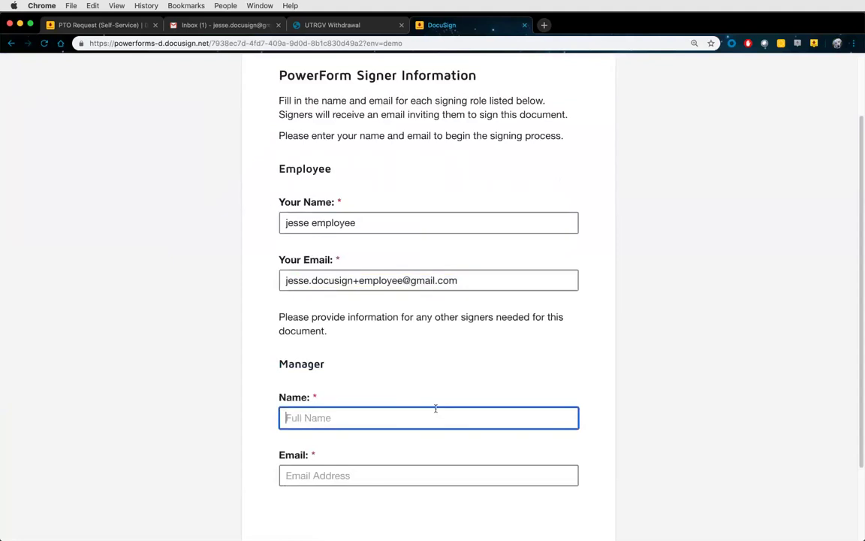
text(Bob )
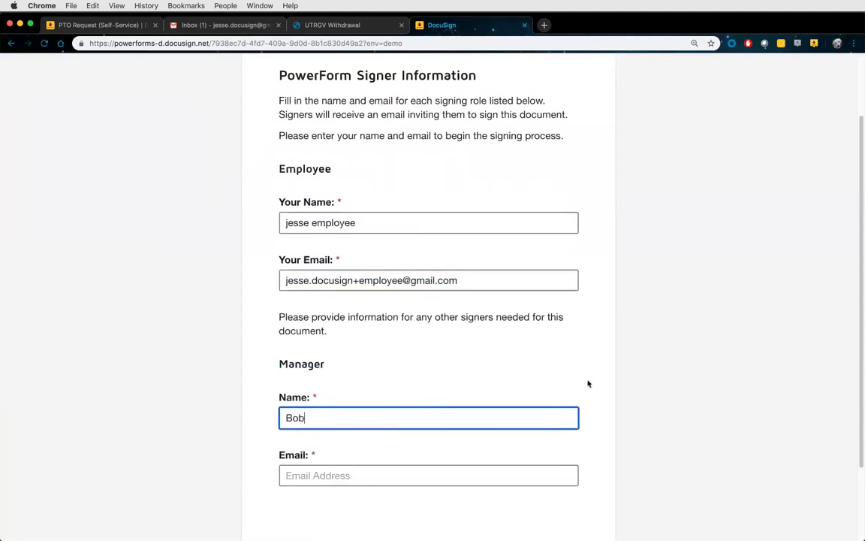
text(Smith)
key(Tab)
key(super+v)
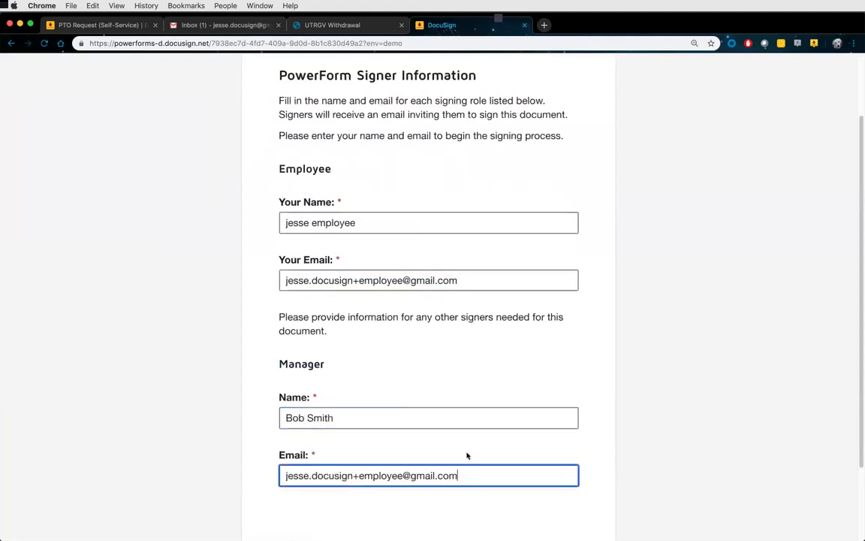
double_click(366, 476)
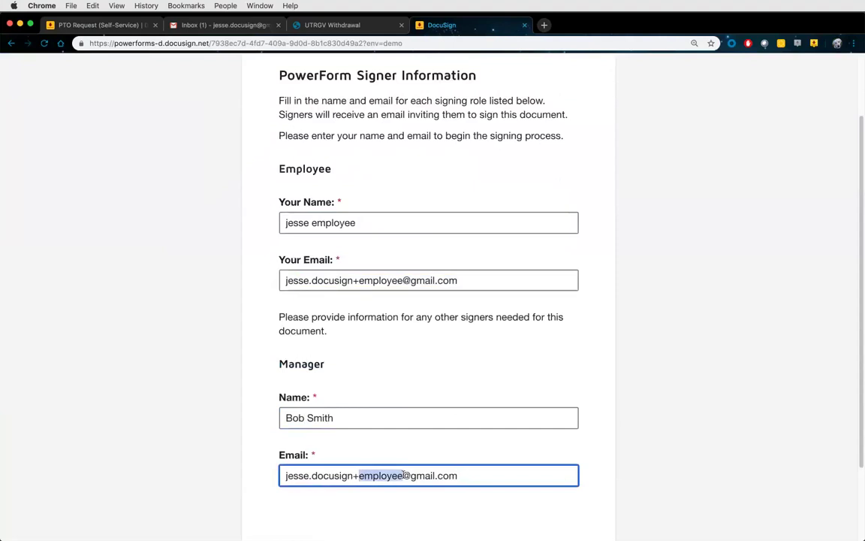
text(manager)
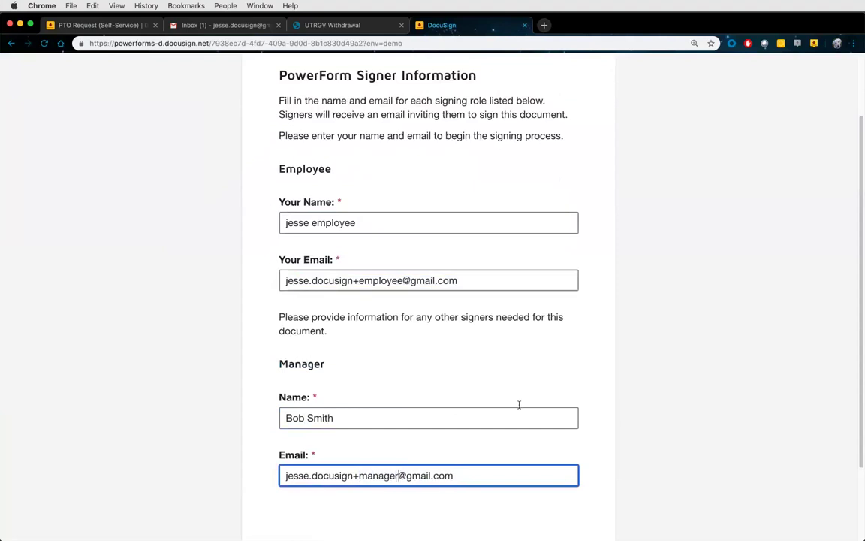
scroll(603, 416, down, 3)
click(427, 468)
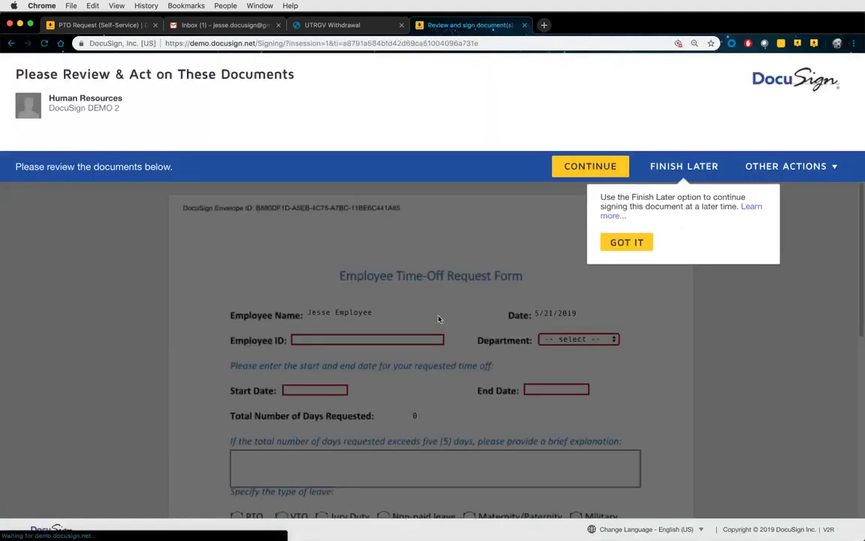
Continue into the Employee Time-Off Request Form, dismiss the comments tip, and choose Finish Later
click(594, 171)
scroll(570, 171, down, 2)
click(384, 189)
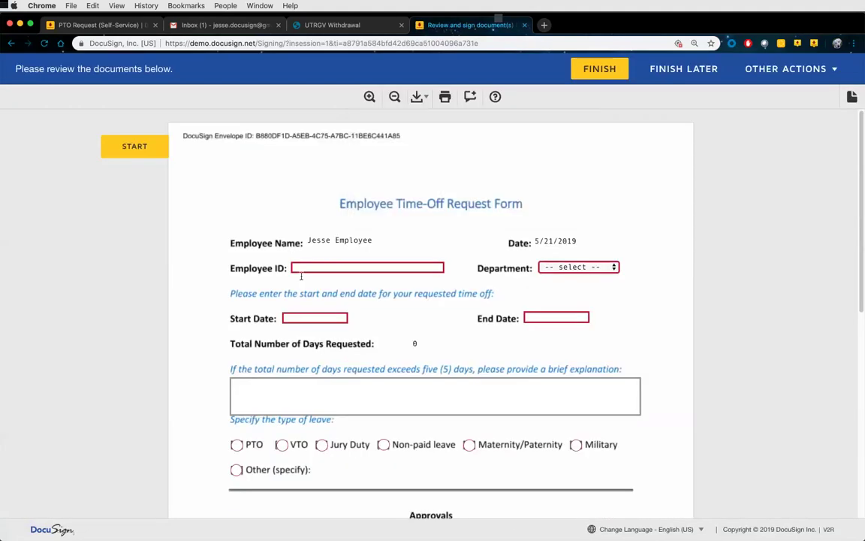
scroll(601, 124, down, 1)
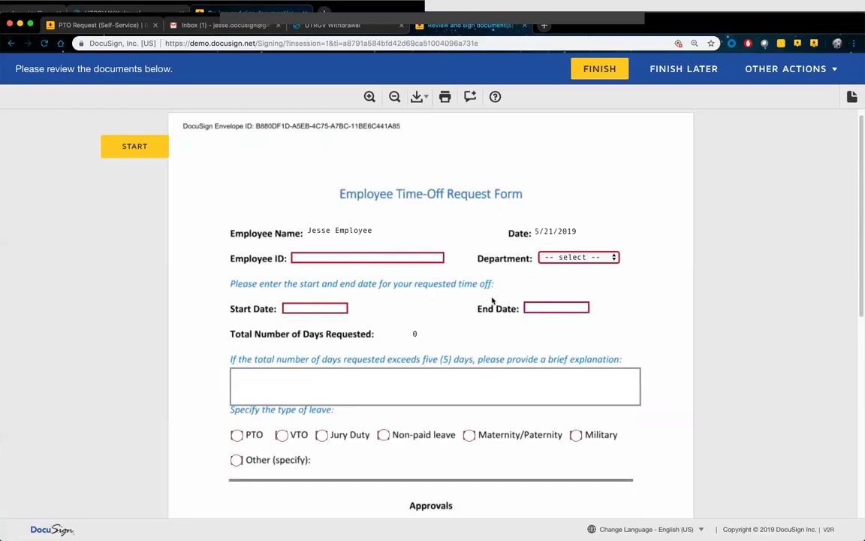
scroll(526, 307, down, 5)
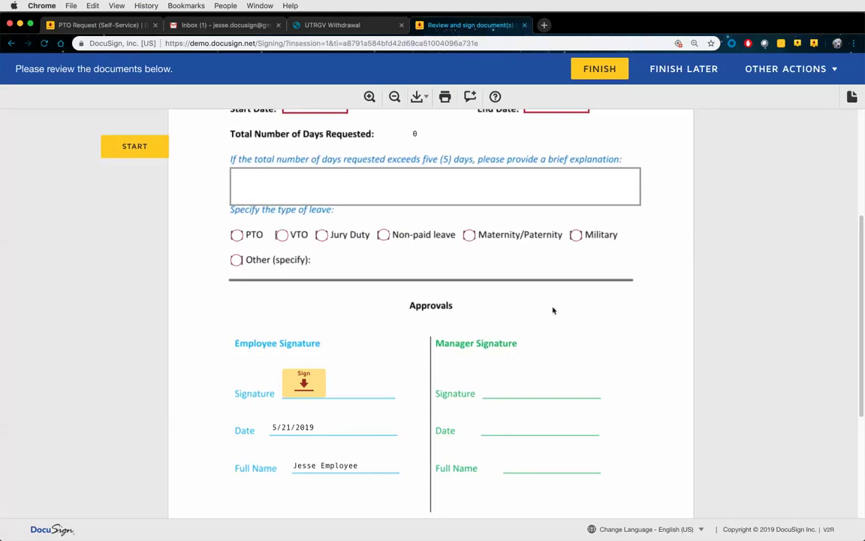
click(684, 69)
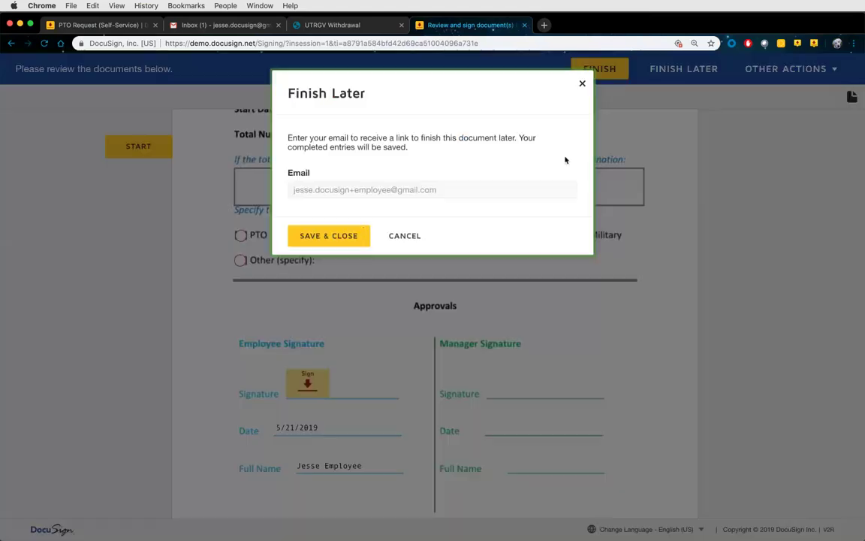
Save the entries for later, close the signing and inbox tabs, and return to My Templates
click(329, 235)
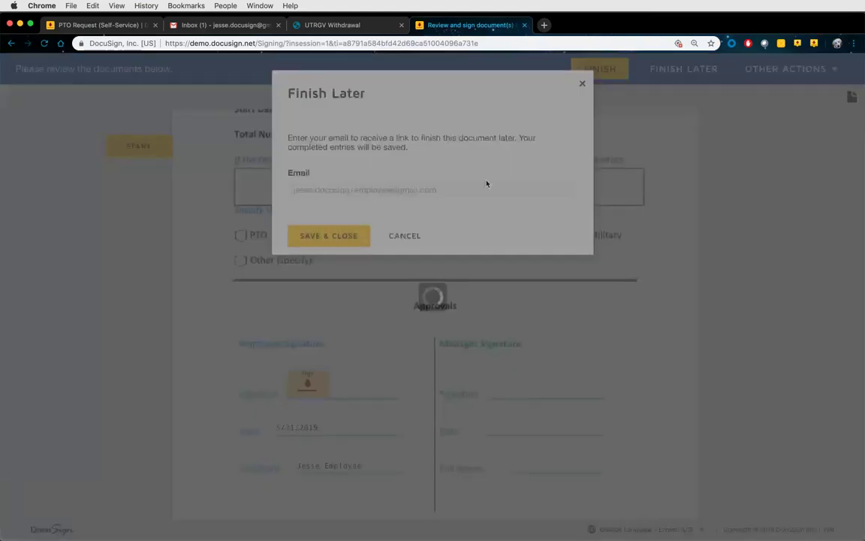
click(525, 25)
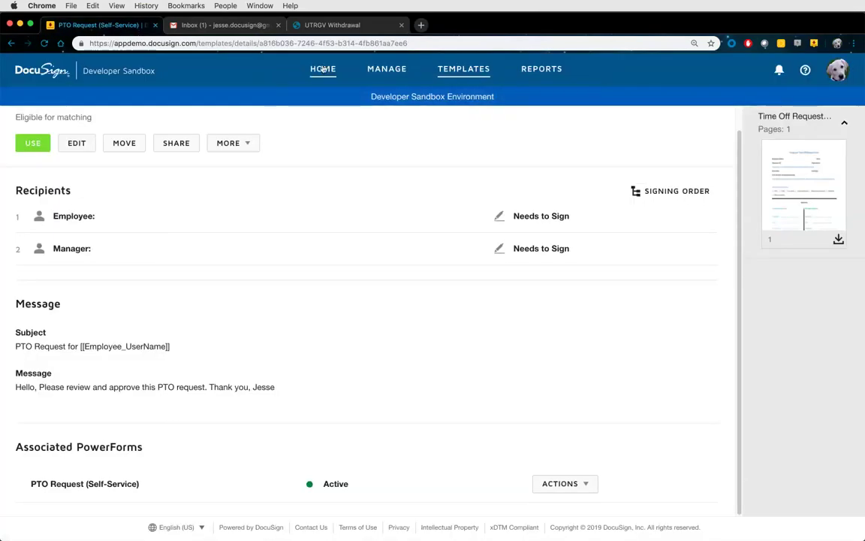
click(323, 68)
click(44, 43)
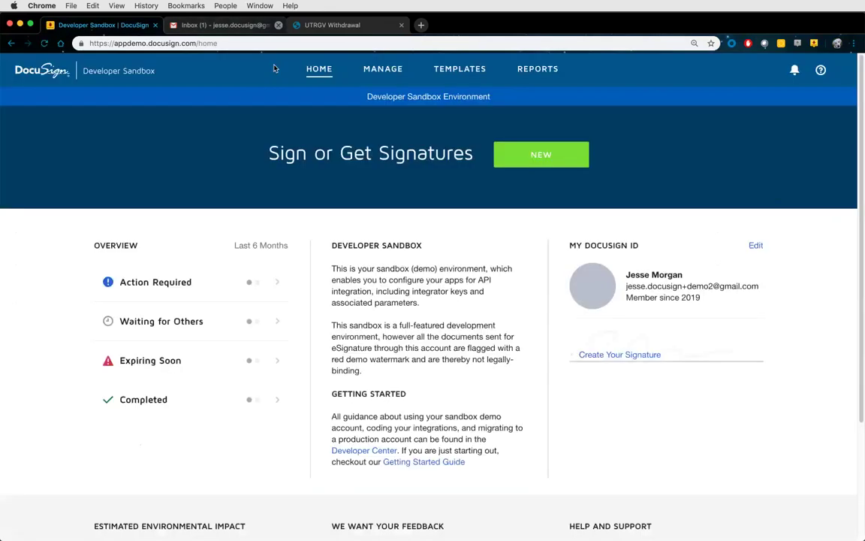
click(278, 25)
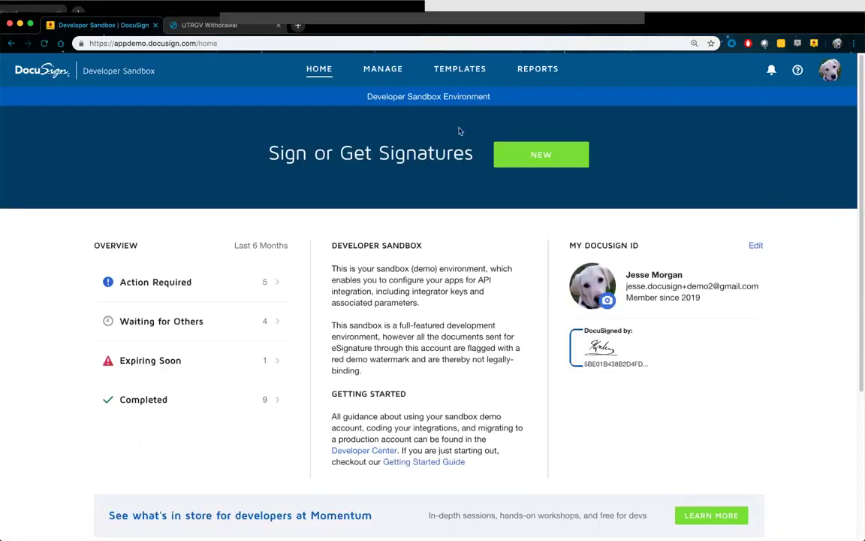
click(458, 75)
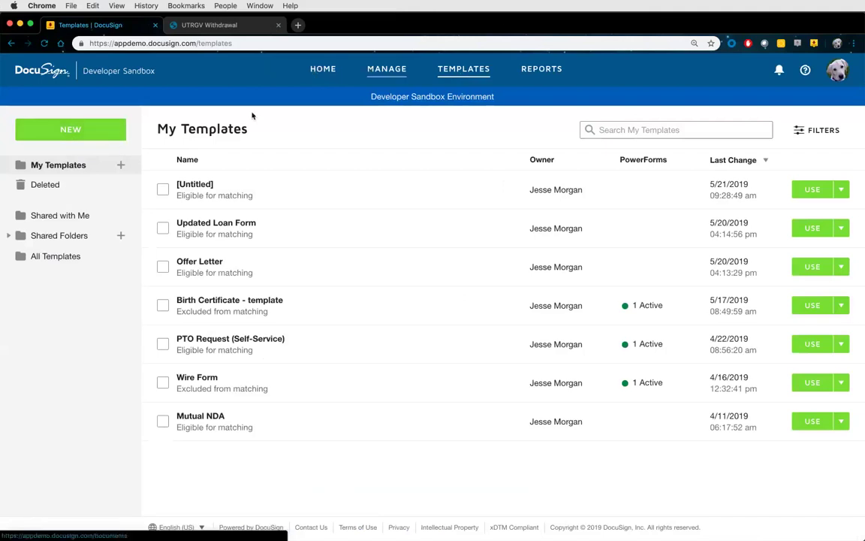
Create a new template from the NEW menu on My Templates
click(83, 130)
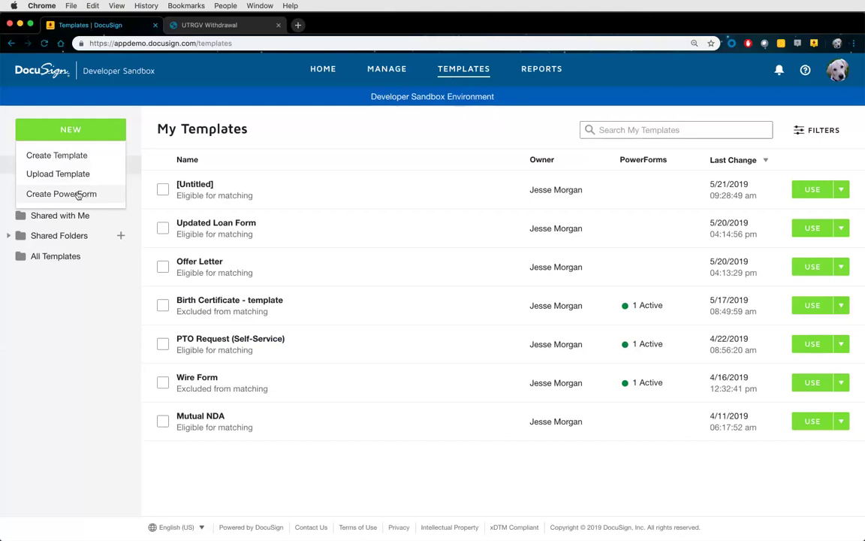
click(69, 155)
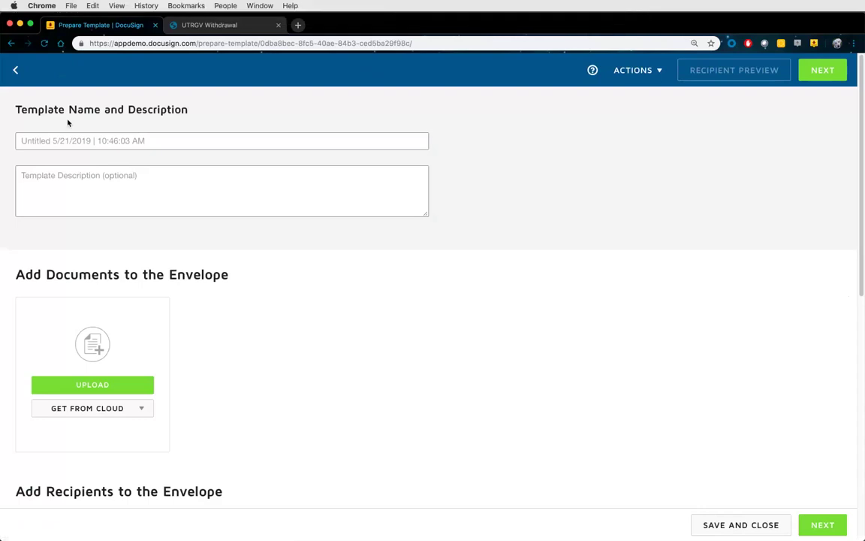
Enter 'Student Withdrawal Form' as the template name and prefix it with 'UTRGV - '
click(59, 139)
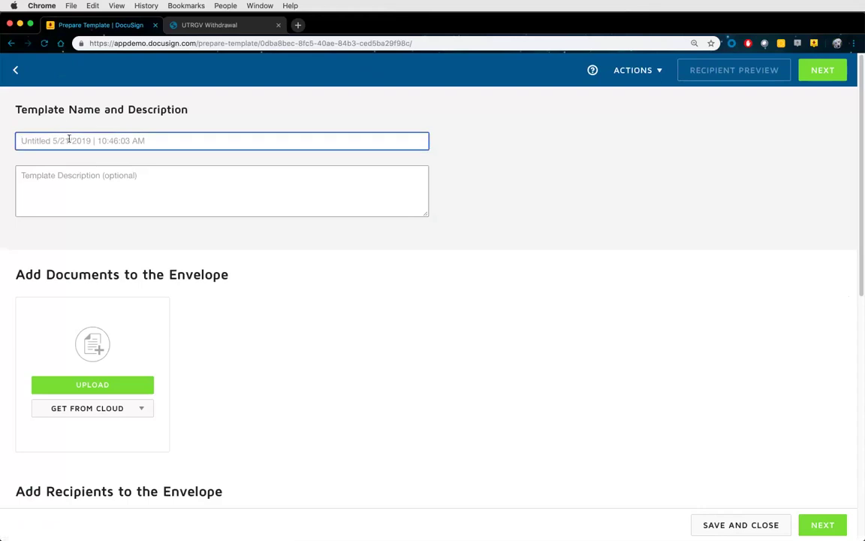
text(Student W)
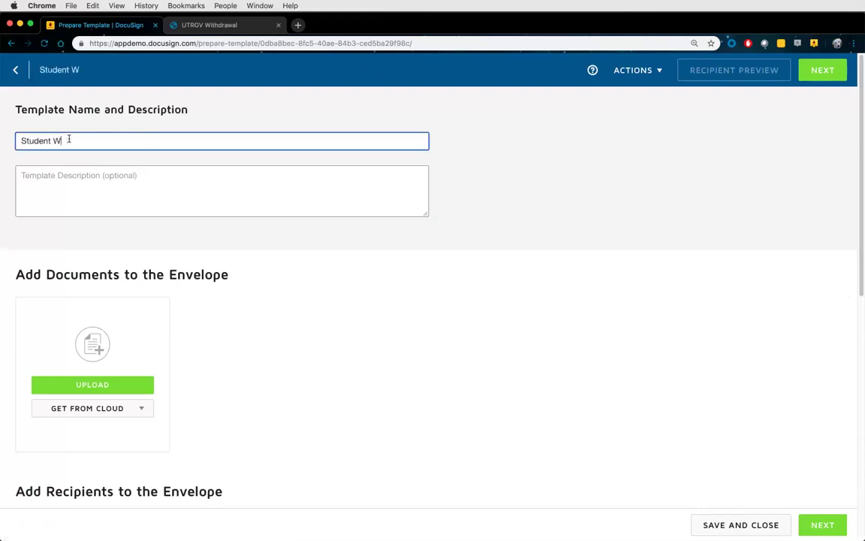
text(ithdrawal Form)
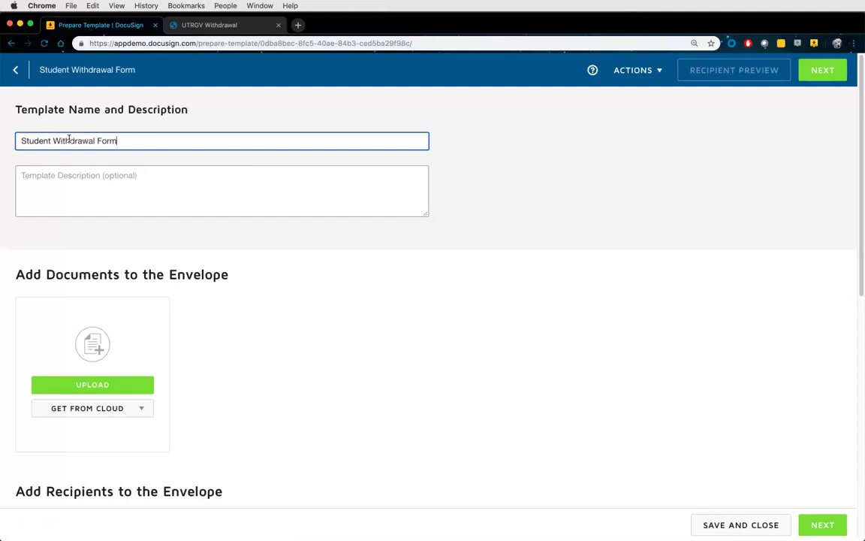
key(super+Left)
text(UTRGV -)
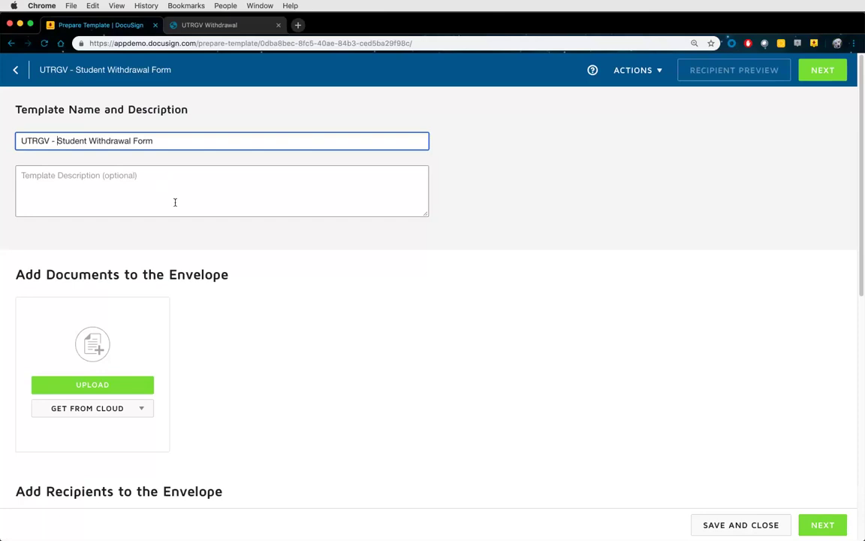
scroll(263, 279, down, 5)
scroll(247, 248, down, 1)
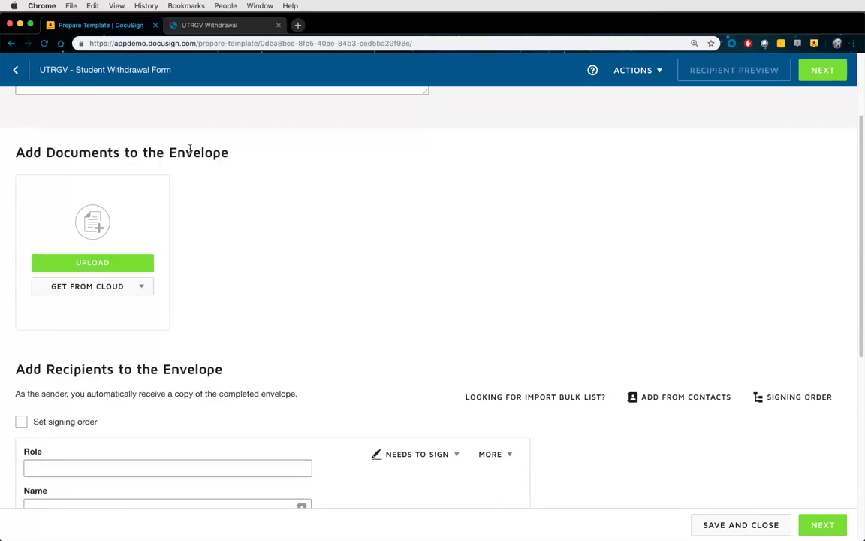
Upload utrgv-student-withdrawal.pdf from the computer and dismiss the form-fields notice
click(125, 266)
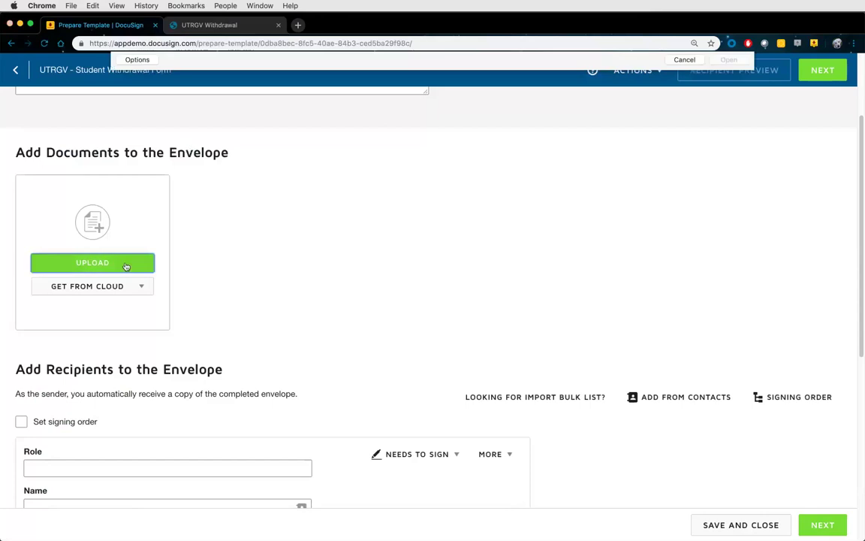
click(472, 160)
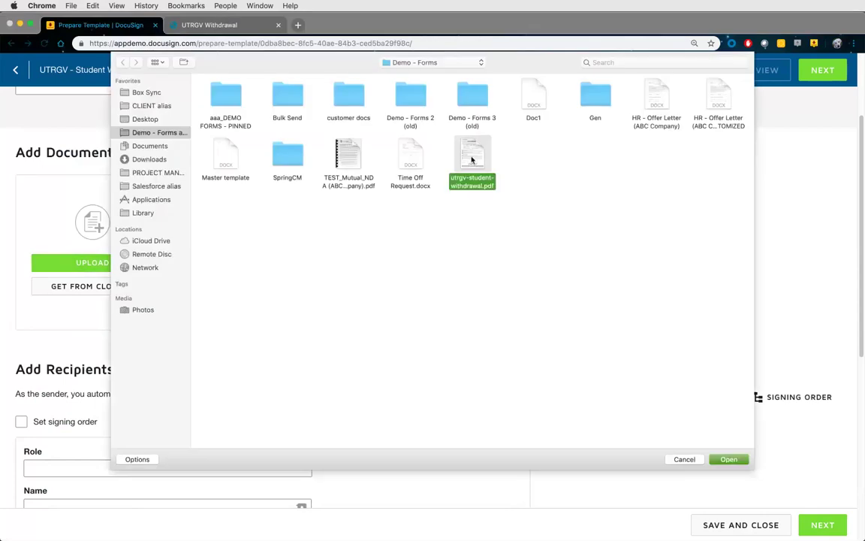
double_click(471, 159)
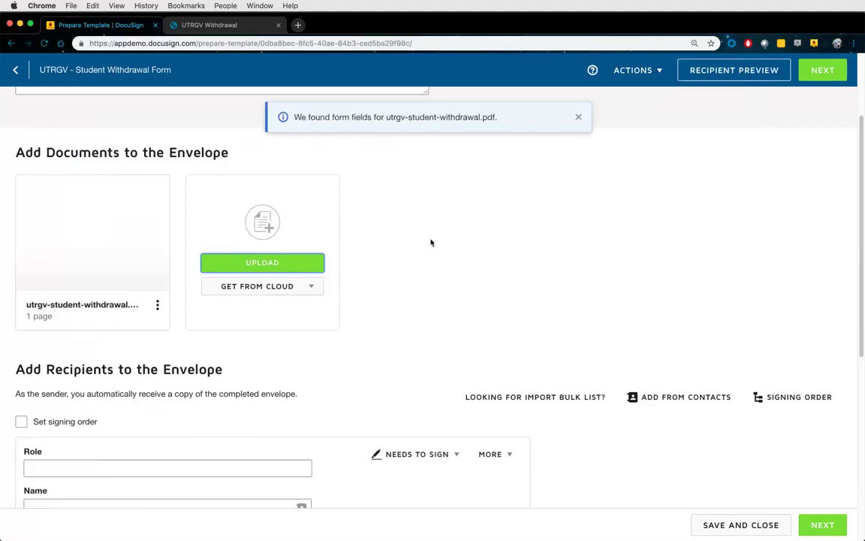
click(579, 122)
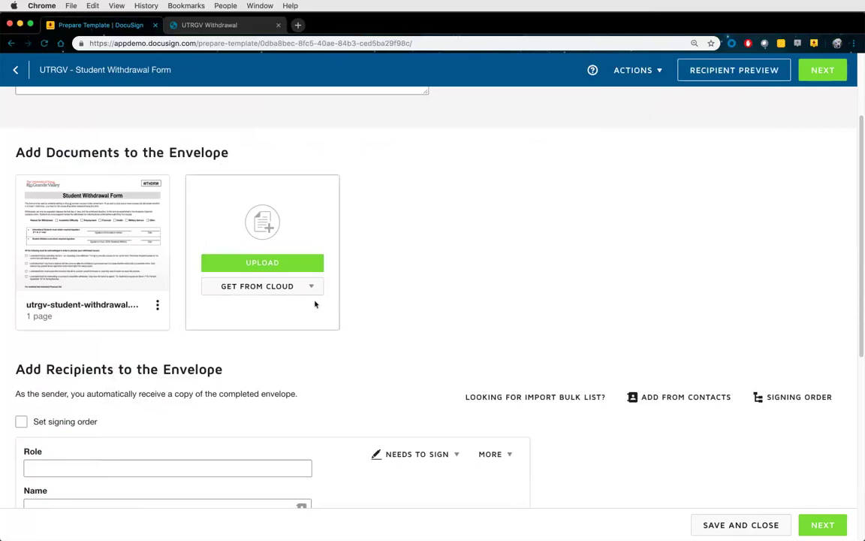
scroll(308, 310, down, 1)
scroll(308, 310, down, 5)
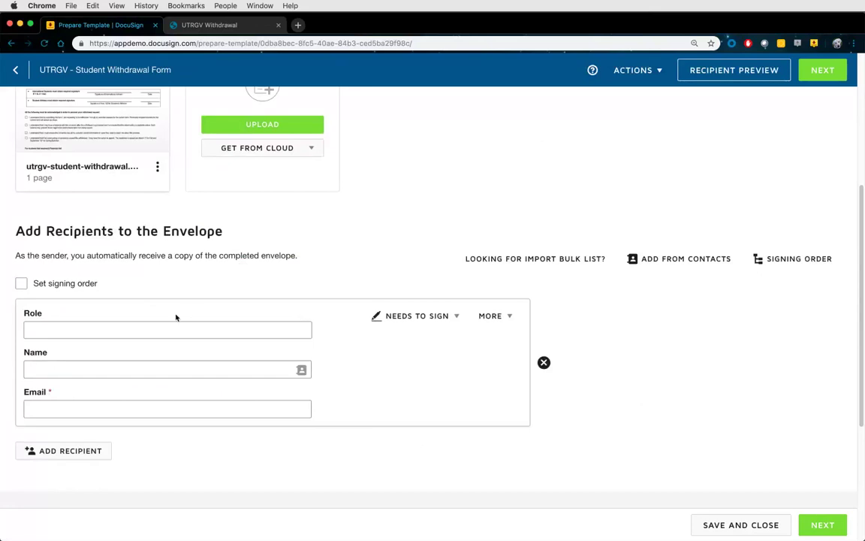
scroll(174, 316, down, 2)
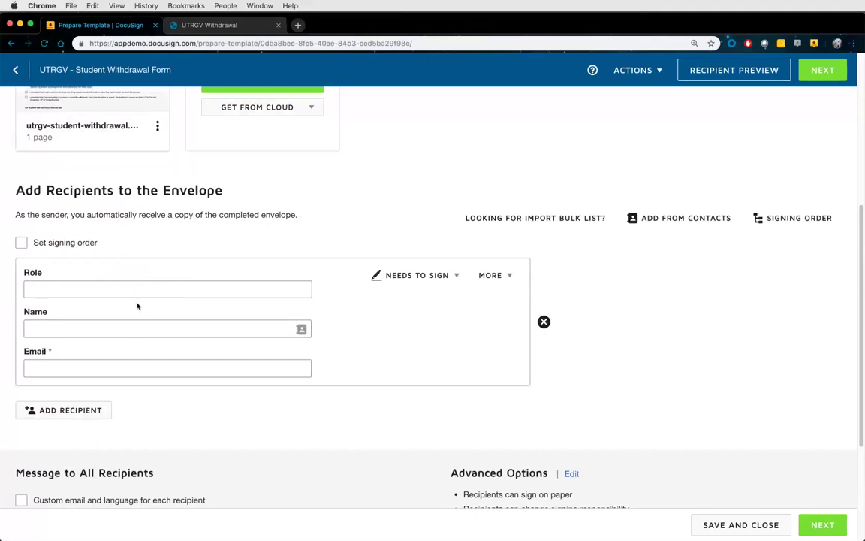
Turn on Set signing order and start on the first recipient's role
click(21, 243)
click(78, 290)
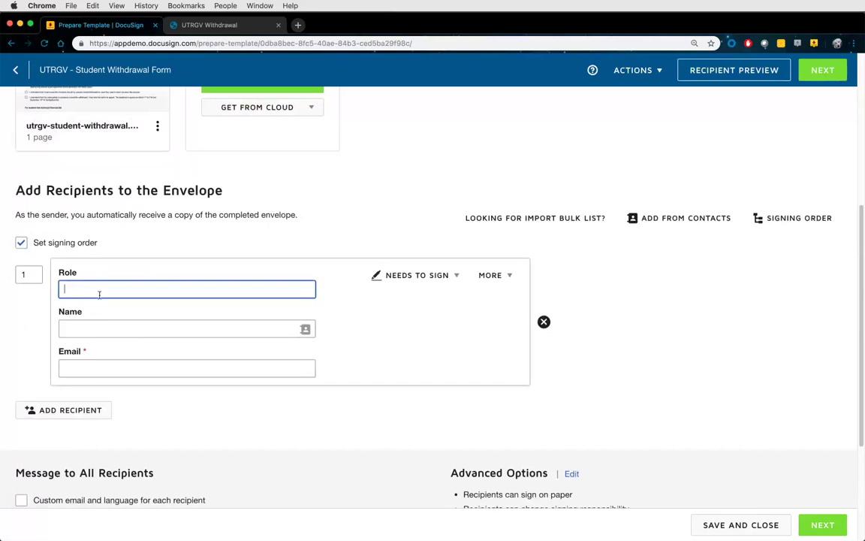
click(173, 26)
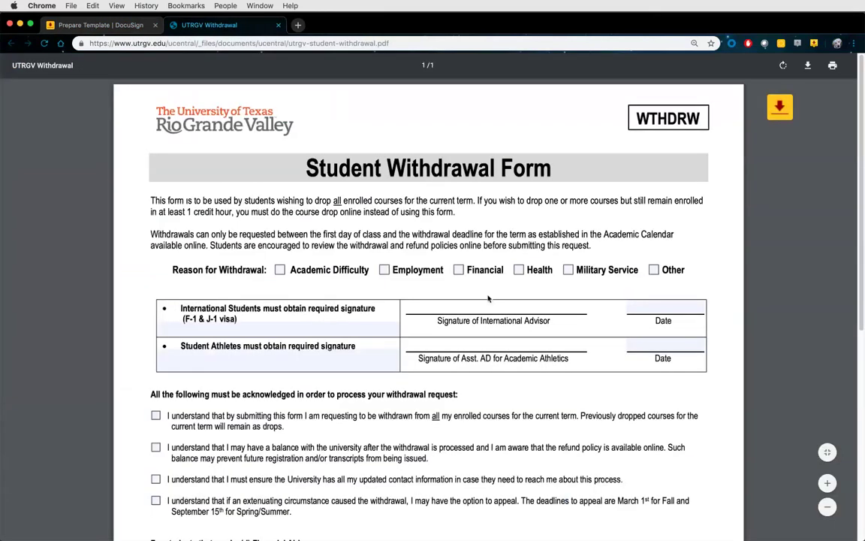
scroll(488, 298, down, 3)
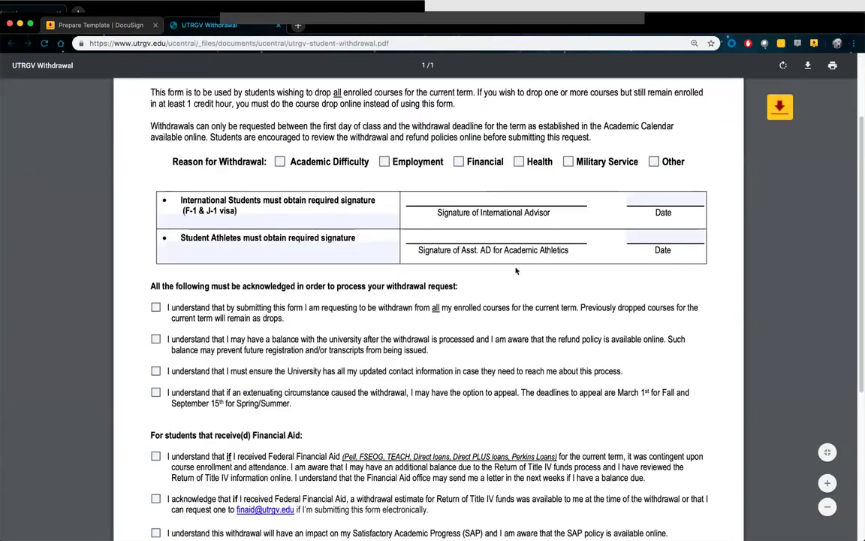
scroll(451, 349, down, 5)
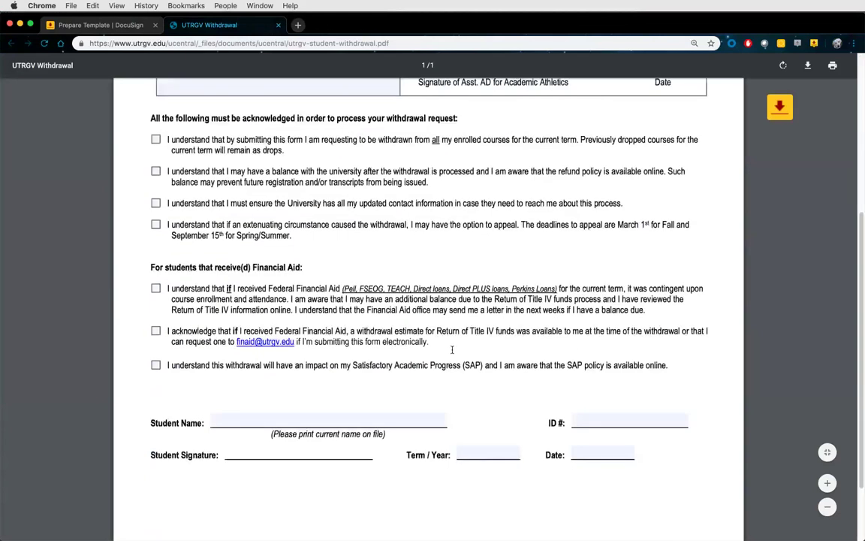
scroll(372, 368, down, 3)
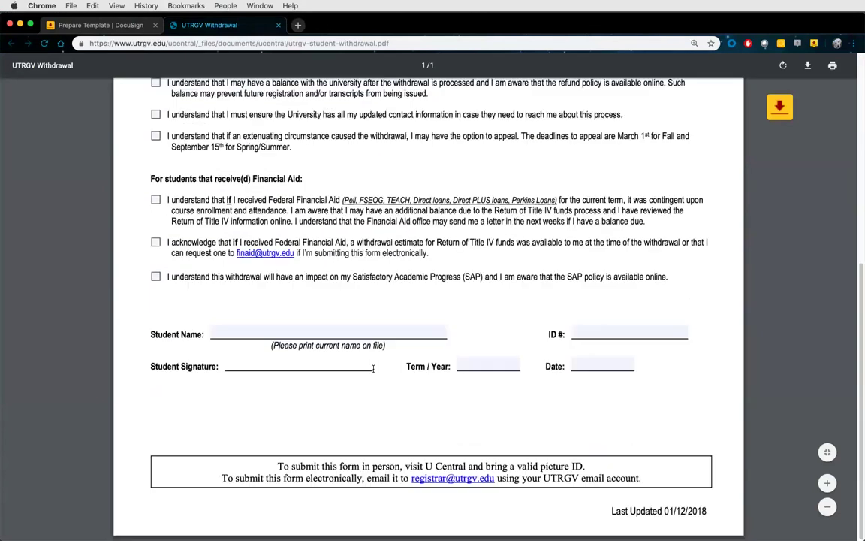
scroll(373, 368, up, 3)
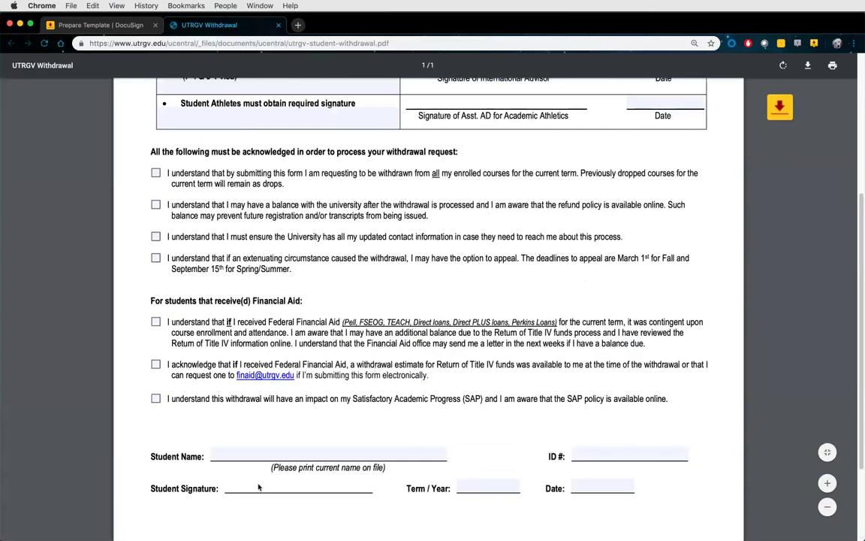
scroll(338, 421, up, 6)
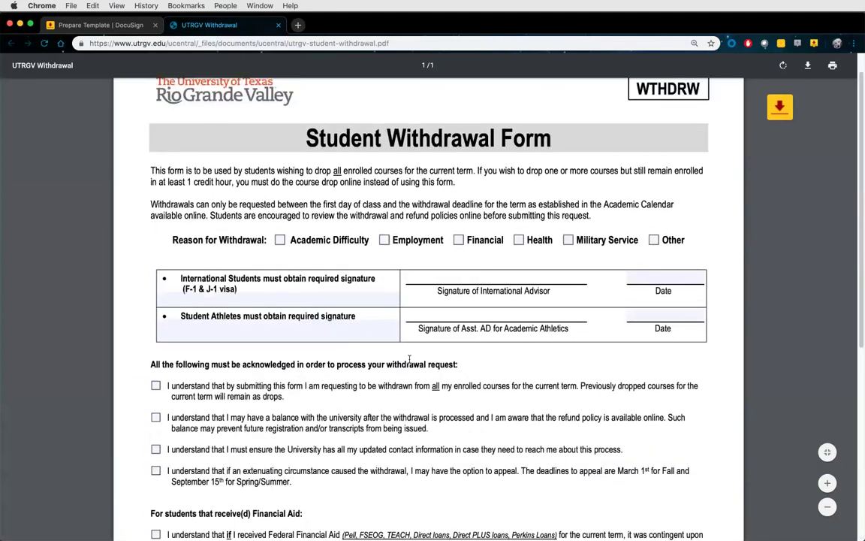
click(99, 25)
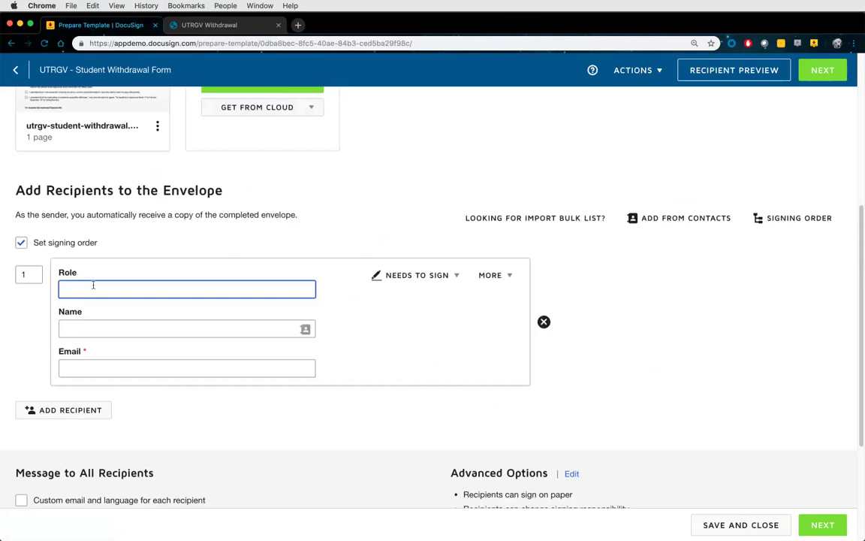
Enter 'Student' as the first recipient's role, keeping the action as Needs to Sign
text(Student)
click(453, 275)
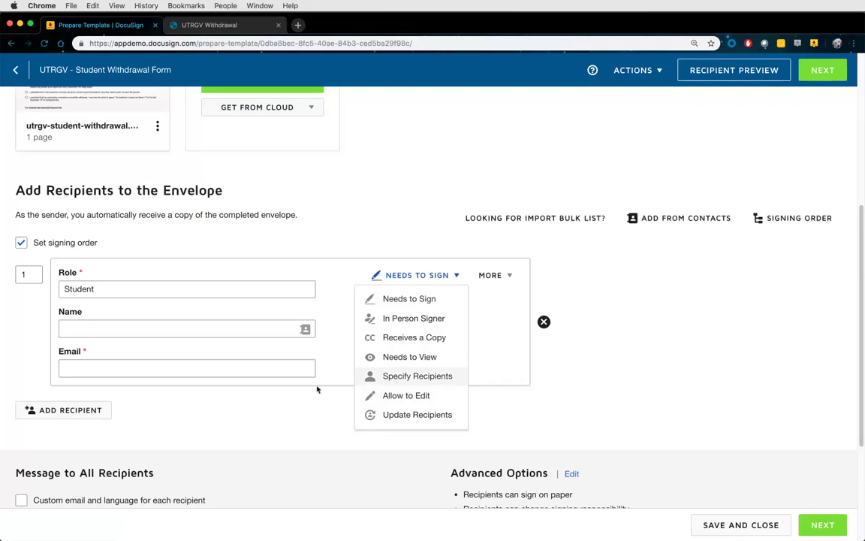
click(281, 407)
scroll(285, 405, down, 2)
scroll(285, 405, down, 2)
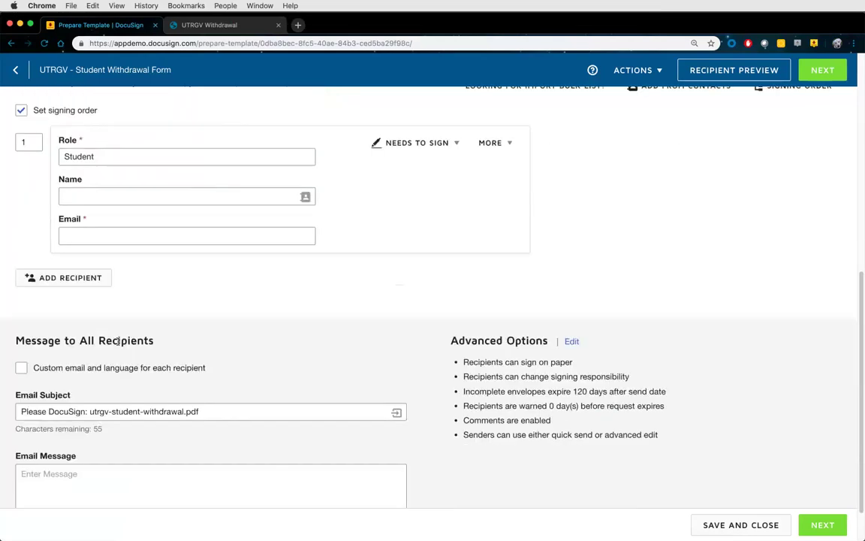
Add a second recipient and rename the two roles 'Signer 1' and 'Signer 2'
click(91, 278)
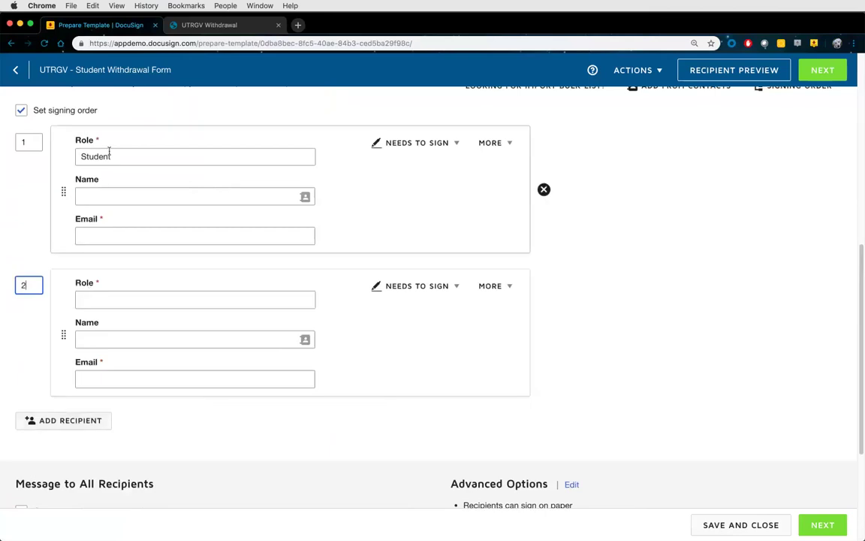
drag(112, 157, 75, 156)
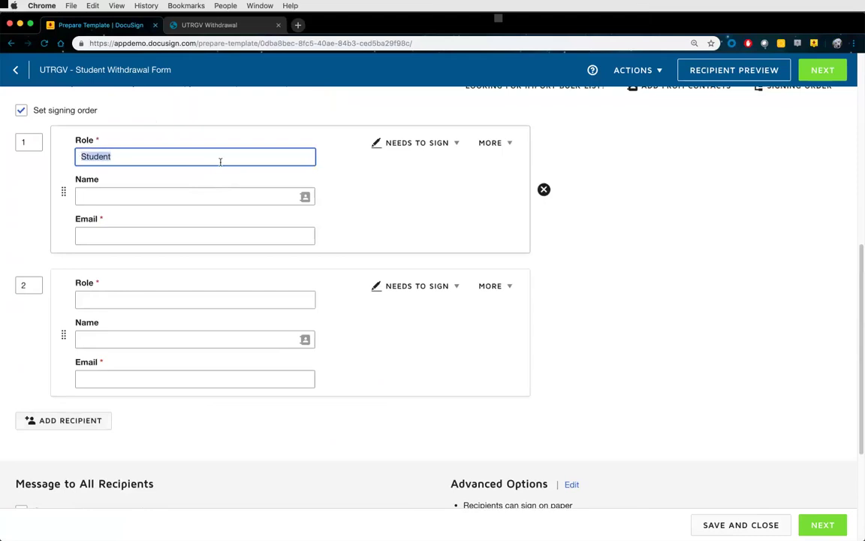
text(Signer 1)
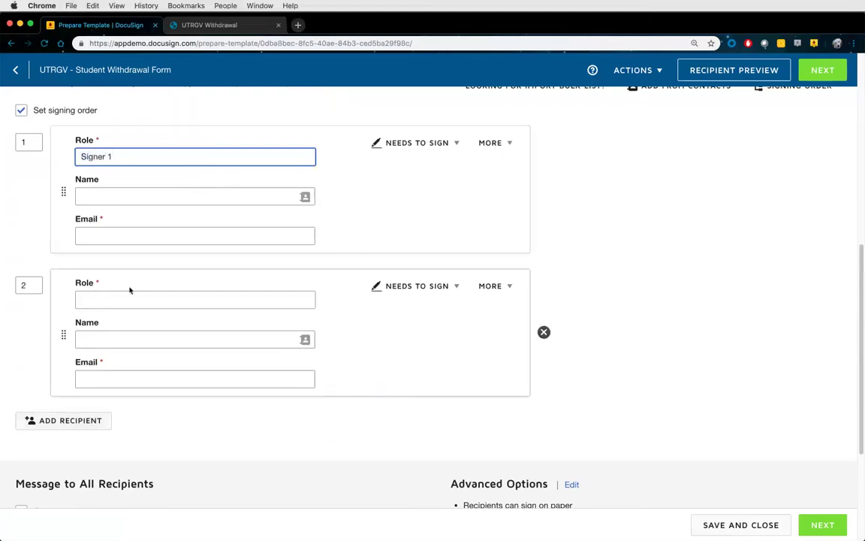
click(119, 299)
text(Signer 2)
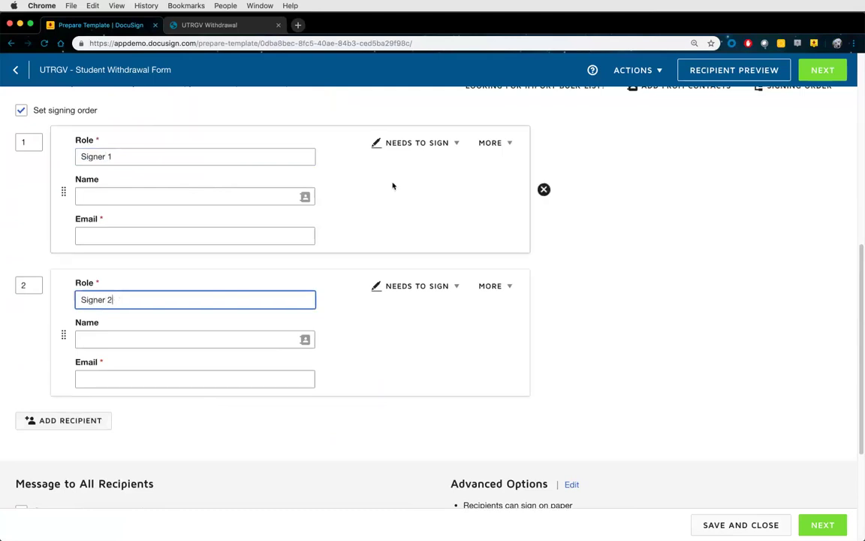
click(432, 144)
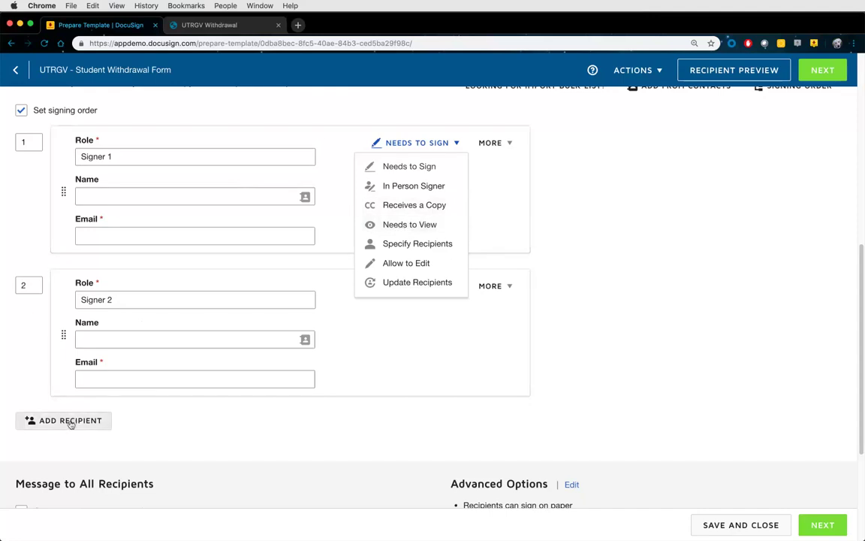
Move Signer 2 to order 3 and add an INTERMEDIARY recipient at order 2
click(15, 284)
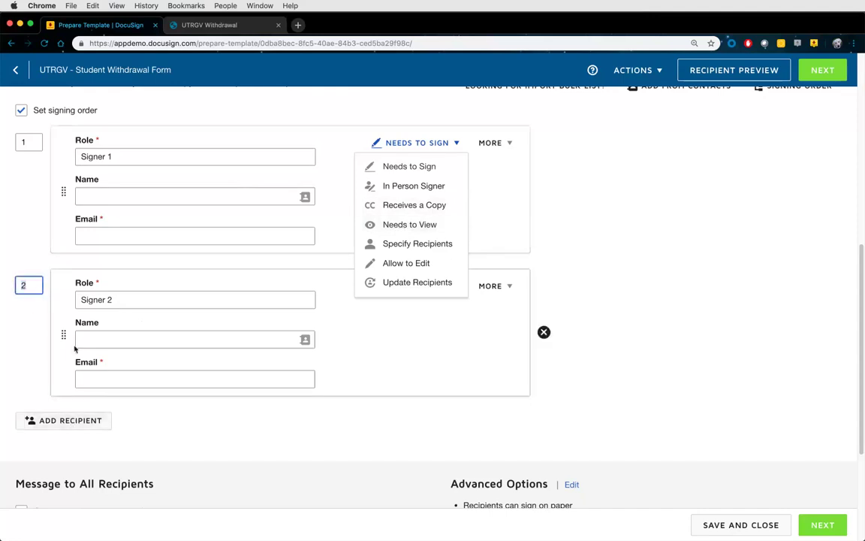
text(3)
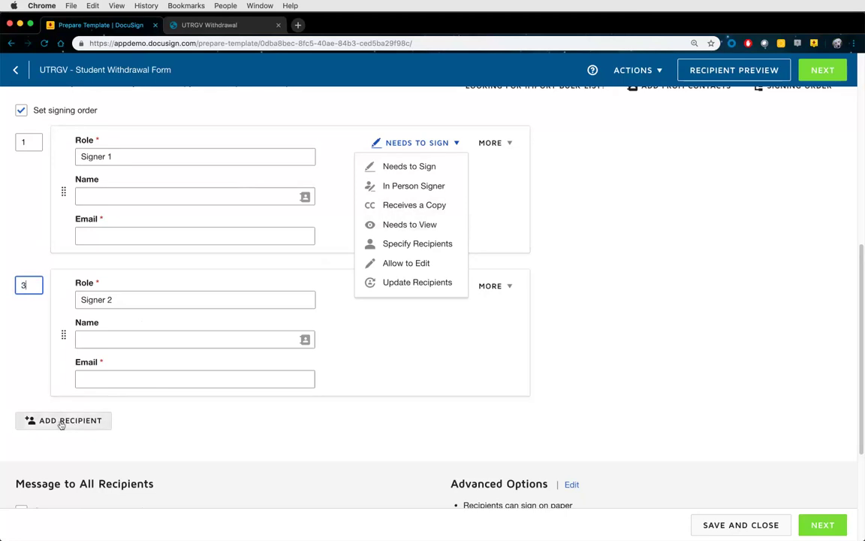
click(64, 420)
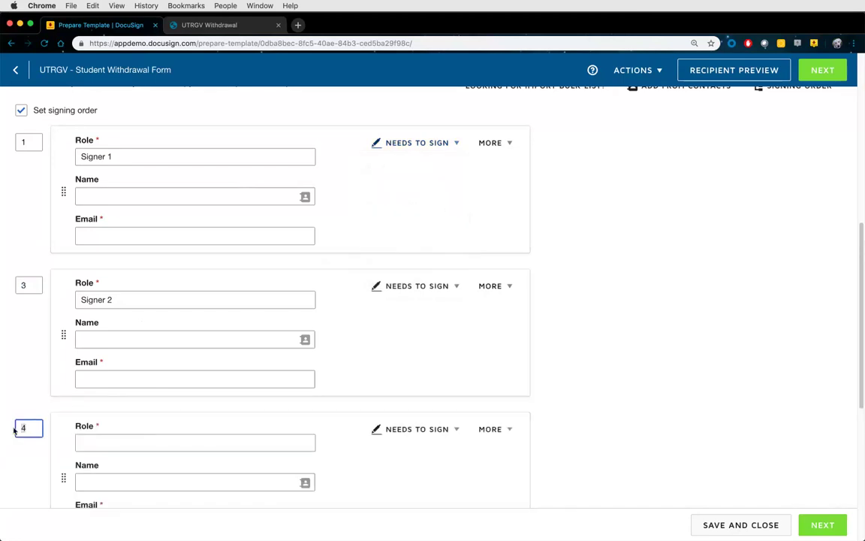
key(BackSpace)
text(2)
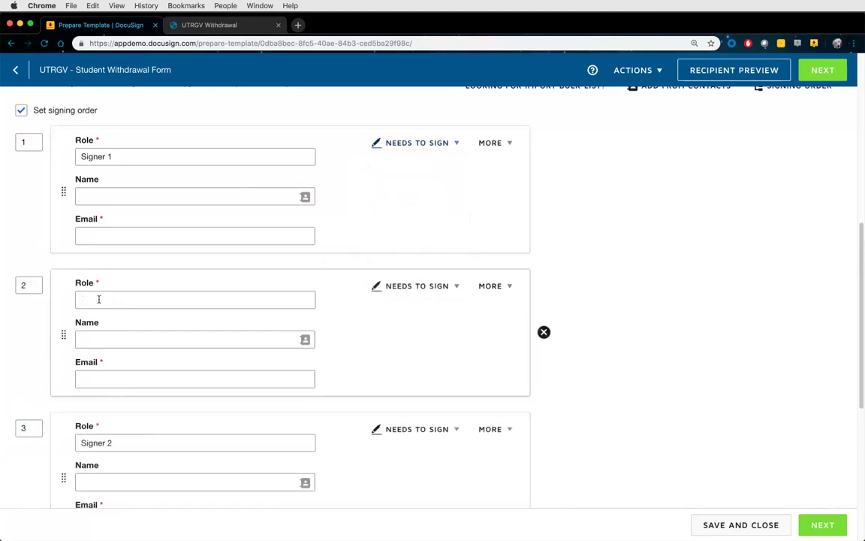
click(100, 300)
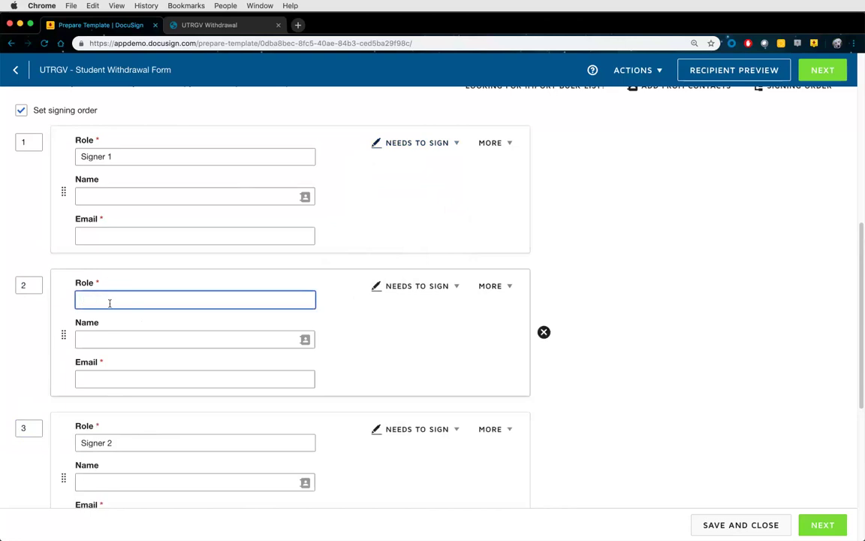
text(INTERMEDIARY)
scroll(400, 325, down, 1)
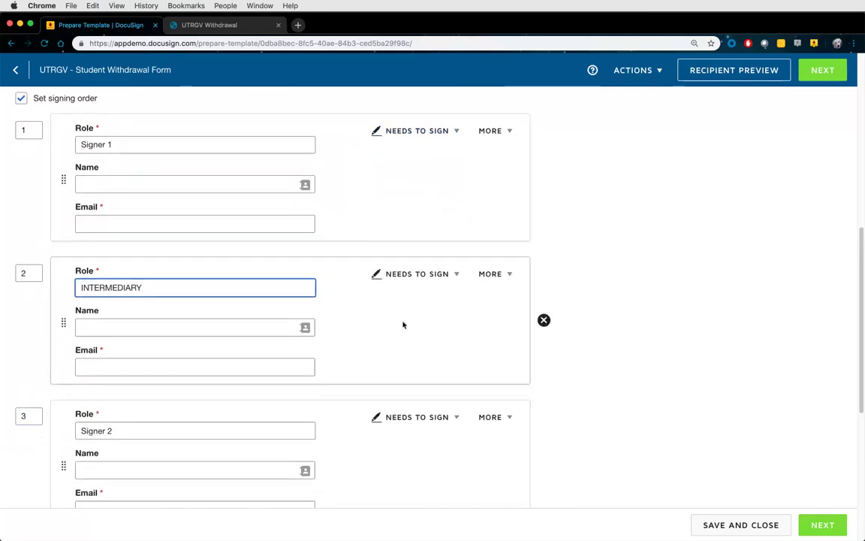
click(427, 274)
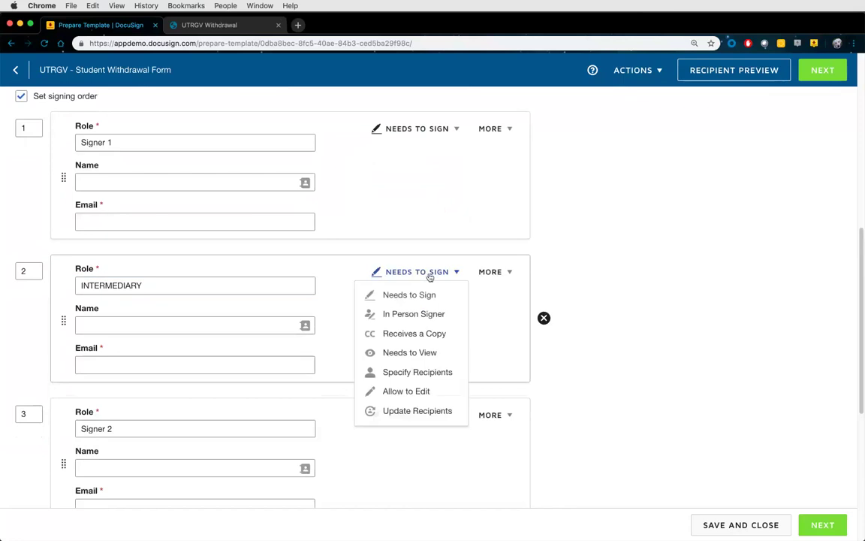
Set INTERMEDIARY's action to Update Recipients after trying Needs to View and Specify Recipients
click(413, 353)
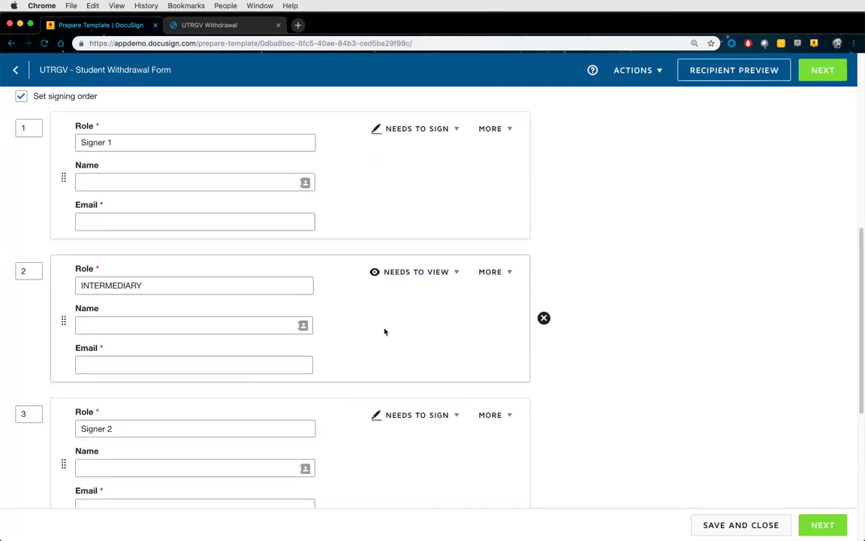
scroll(359, 332, down, 2)
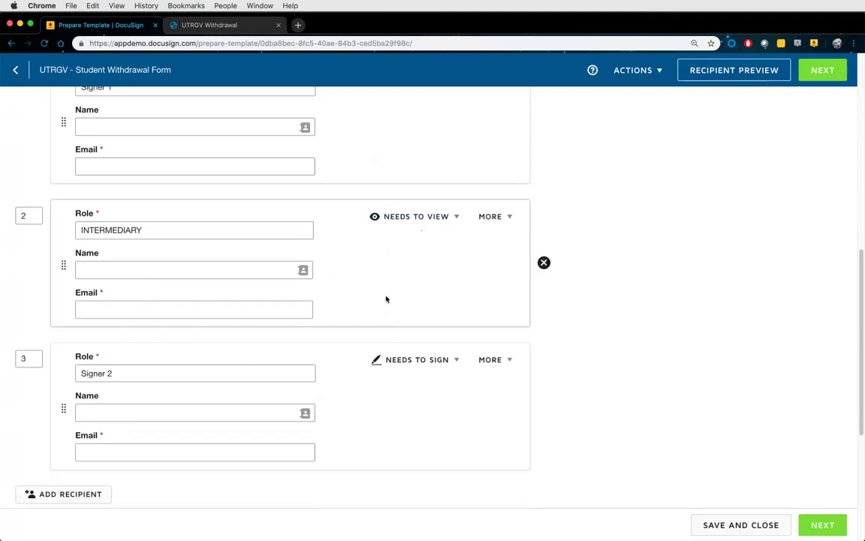
click(422, 222)
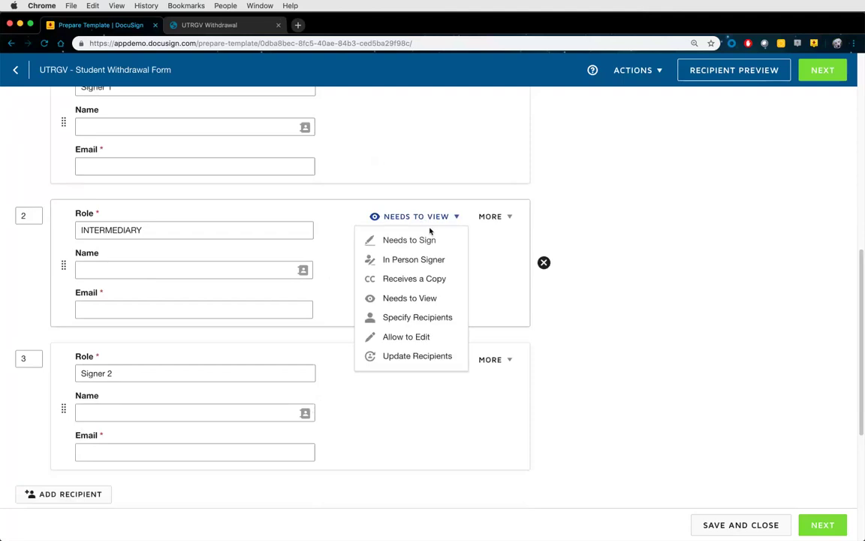
click(417, 318)
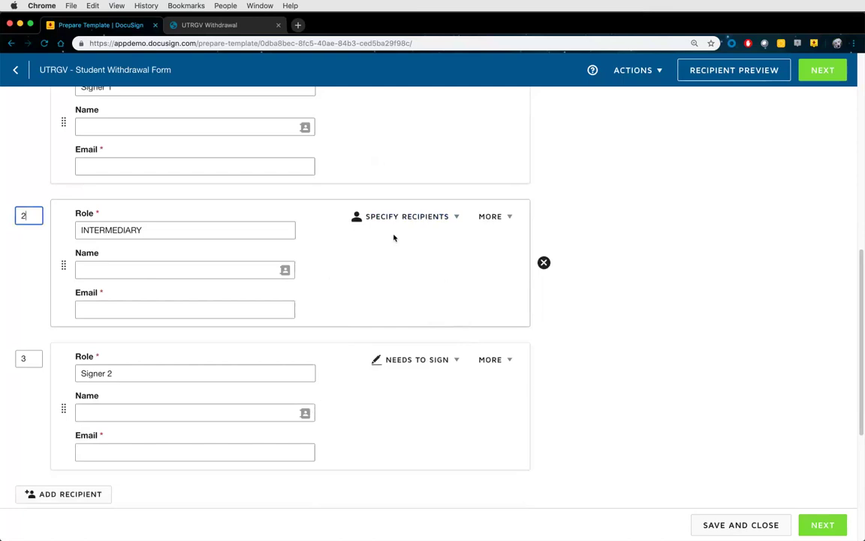
scroll(398, 248, up, 1)
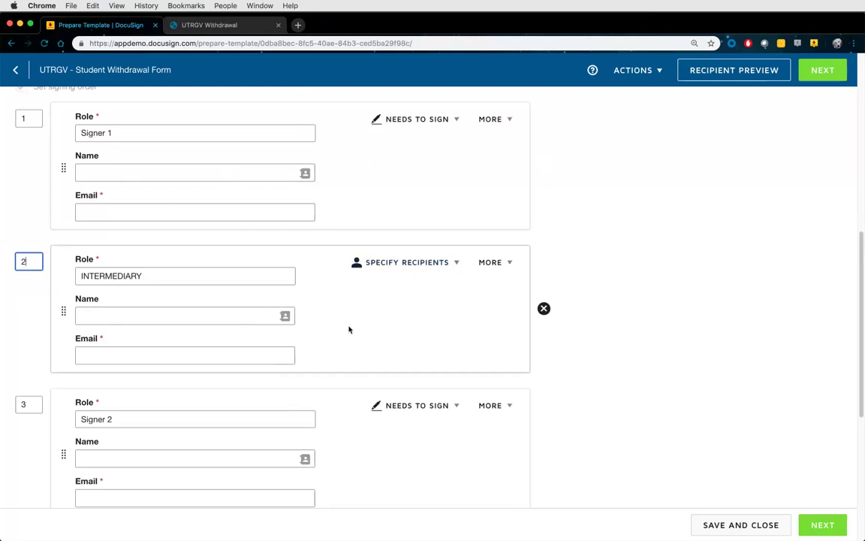
scroll(344, 319, down, 2)
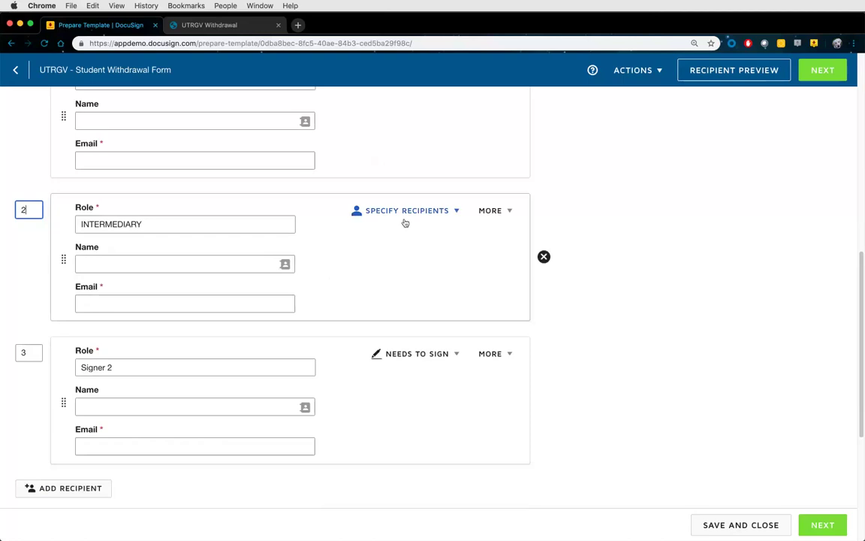
click(440, 213)
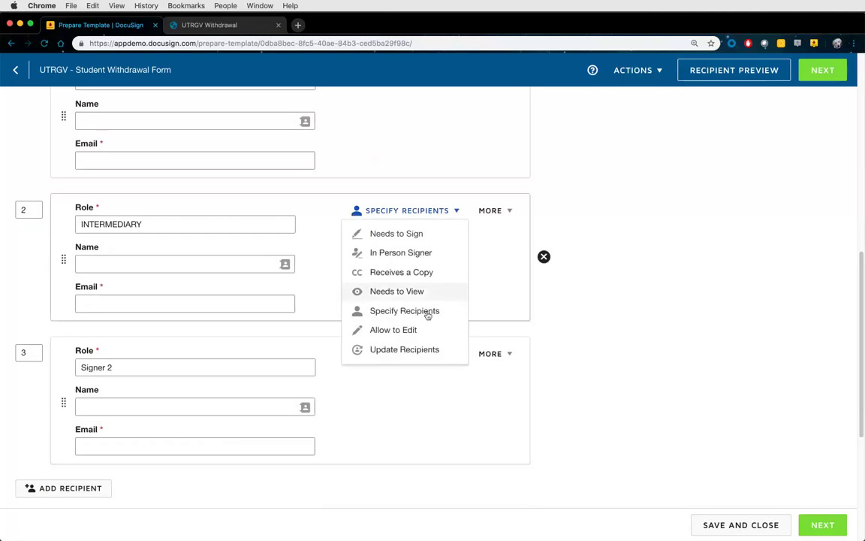
click(420, 350)
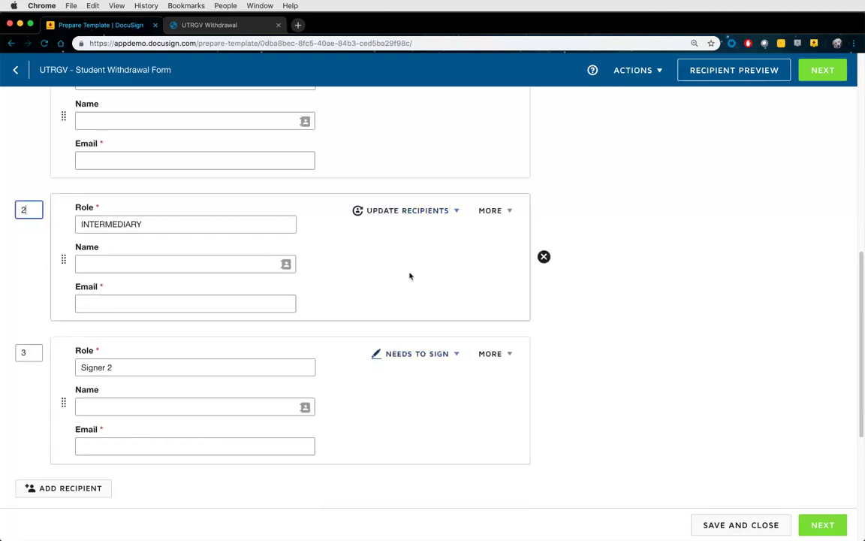
scroll(405, 282, up, 2)
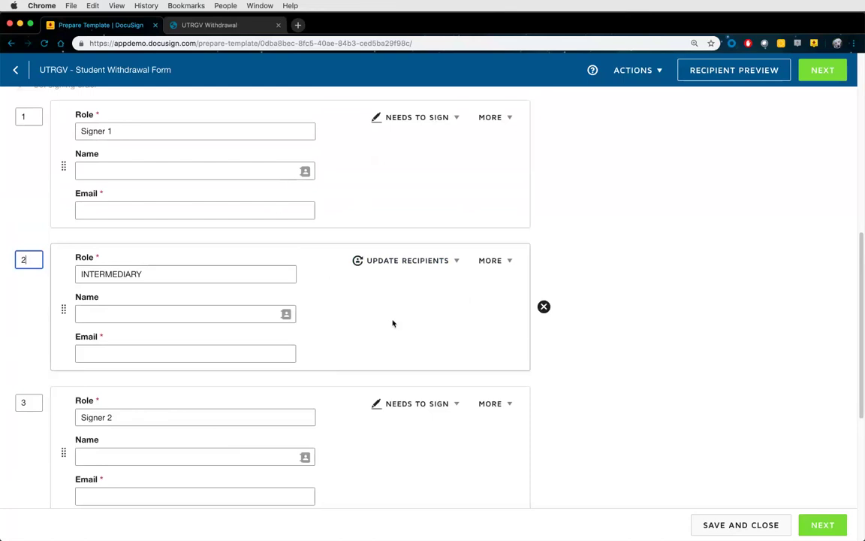
scroll(381, 317, down, 1)
scroll(371, 302, down, 1)
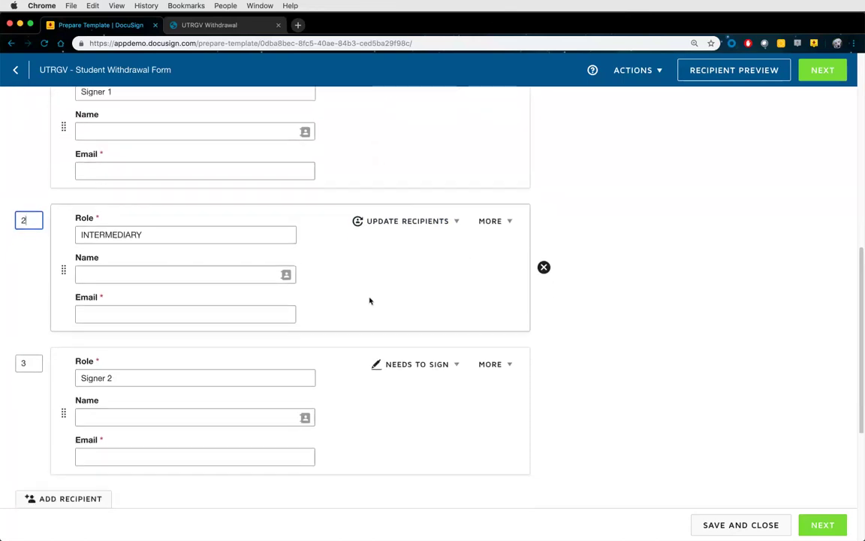
scroll(379, 245, up, 1)
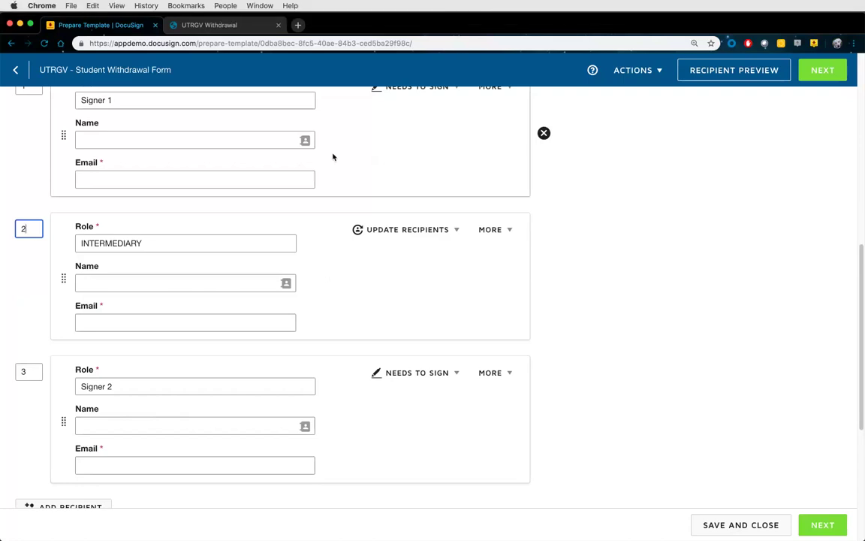
Change the INTERMEDIARY recipient's action from Update Recipients to Allow to Edit
click(410, 233)
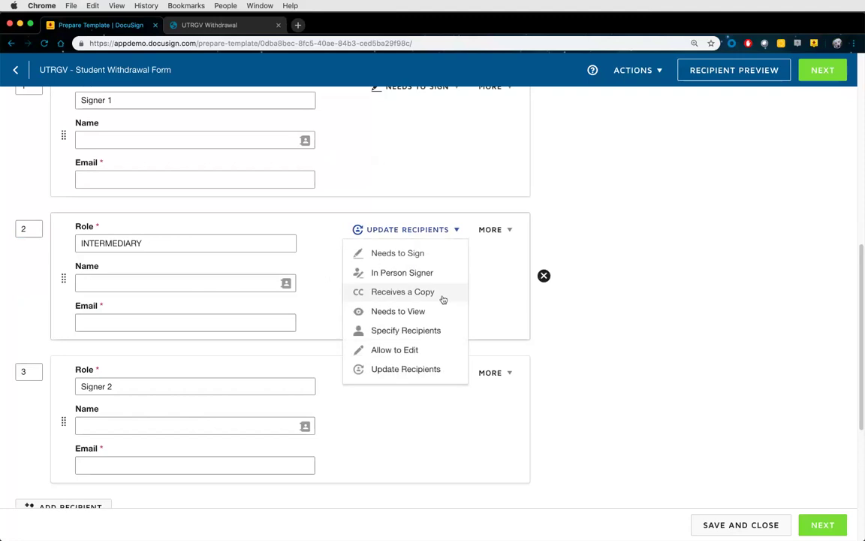
click(417, 350)
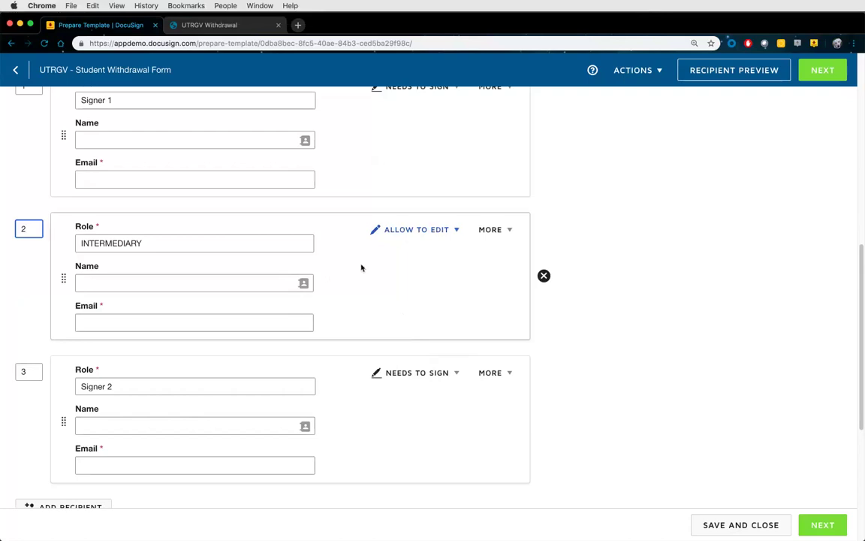
scroll(365, 268, up, 1)
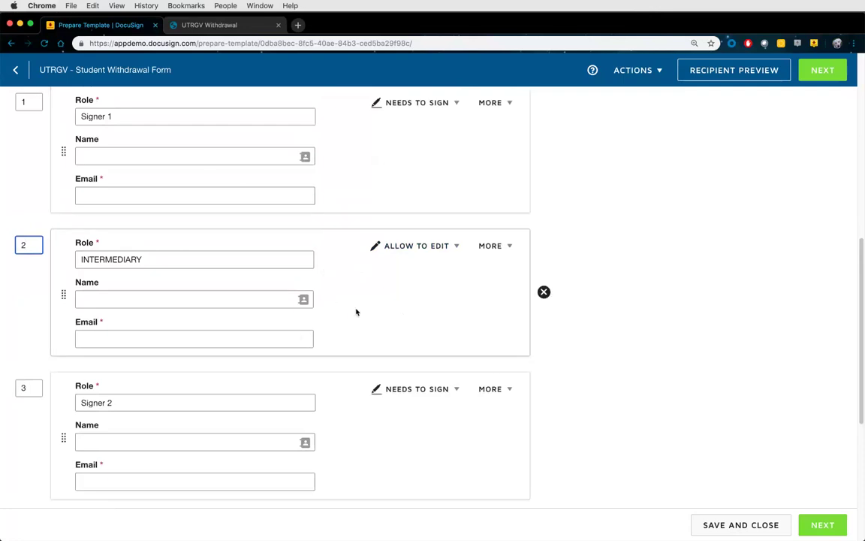
Scroll through the recipient list to review INTERMEDIARY and Signer 2
scroll(356, 311, down, 4)
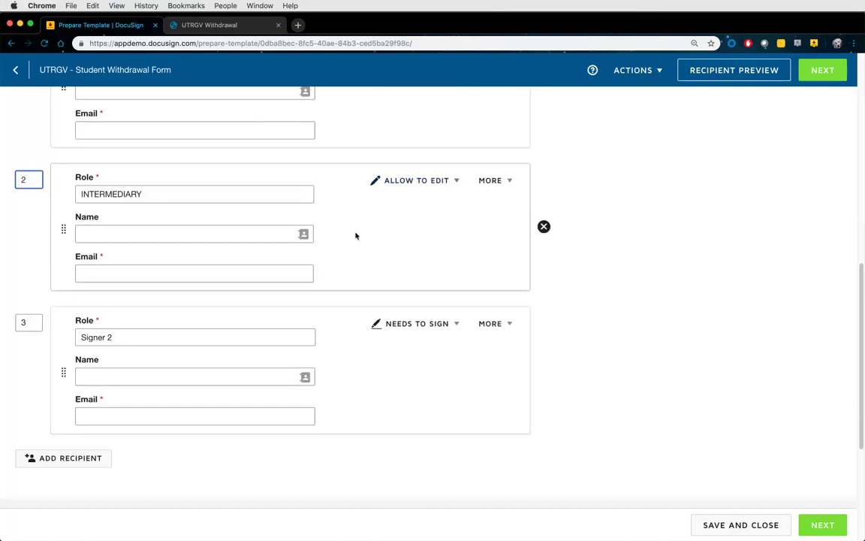
scroll(364, 247, up, 1)
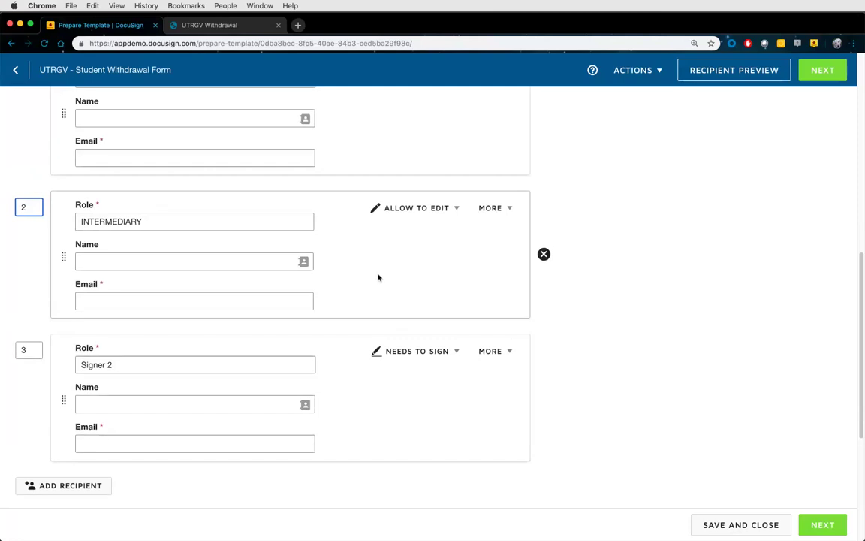
scroll(376, 289, down, 2)
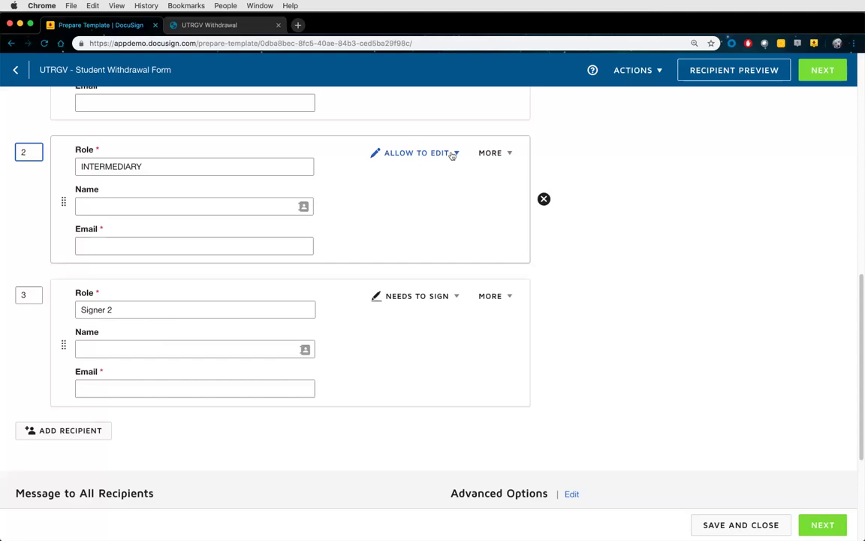
Delete the INTERMEDIARY recipient and bring up Signer 1's MORE options
click(544, 200)
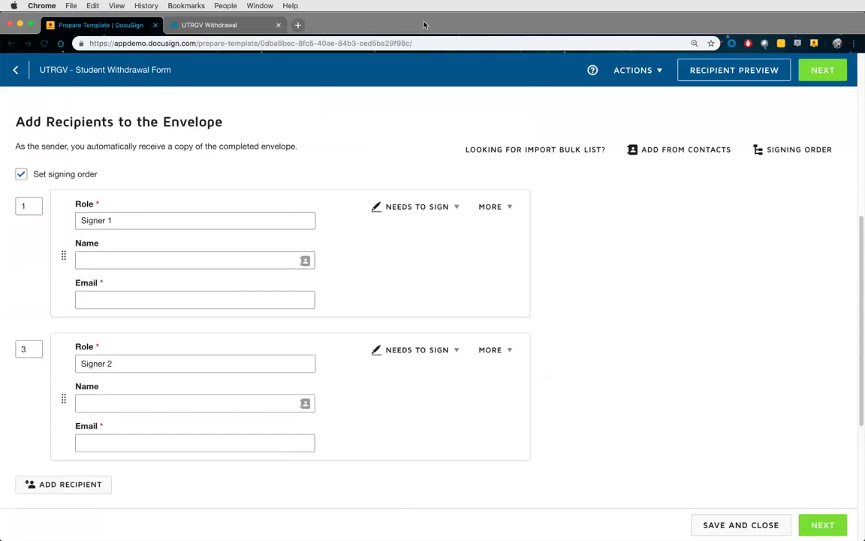
click(507, 209)
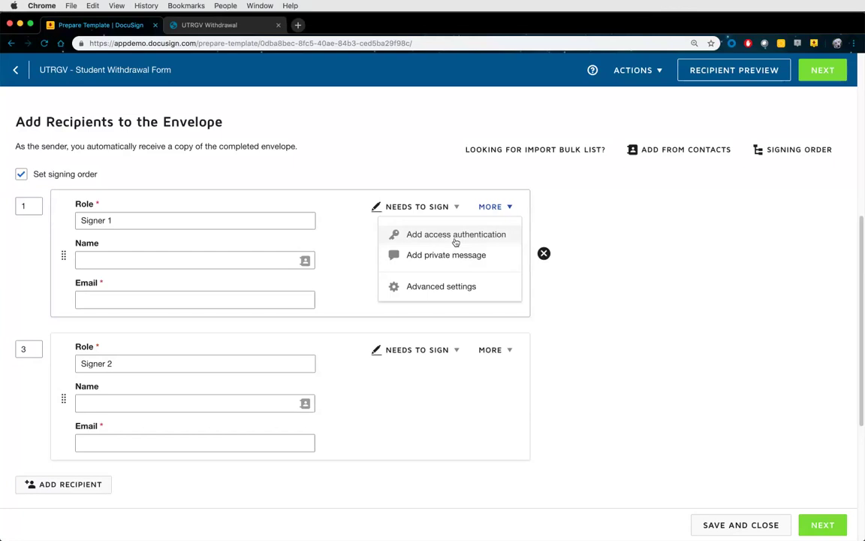
Add Access Code authentication to Signer 1
click(458, 236)
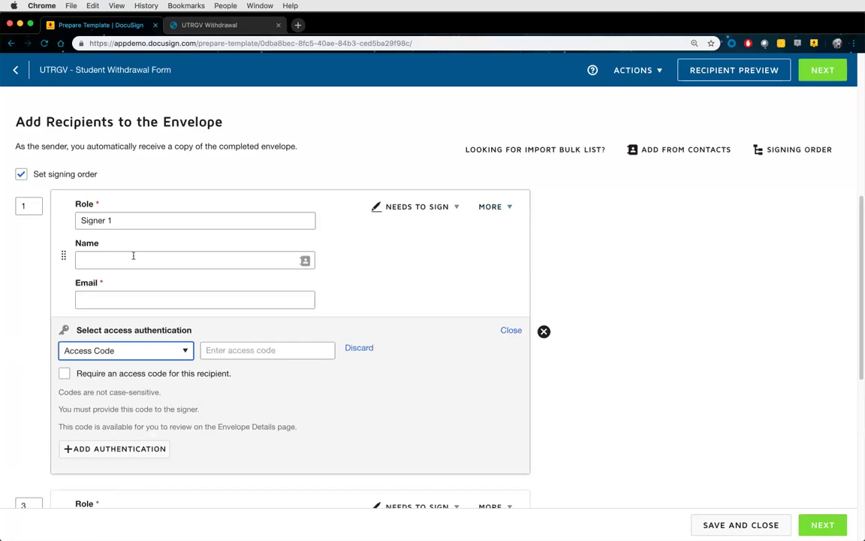
scroll(135, 253, down, 1)
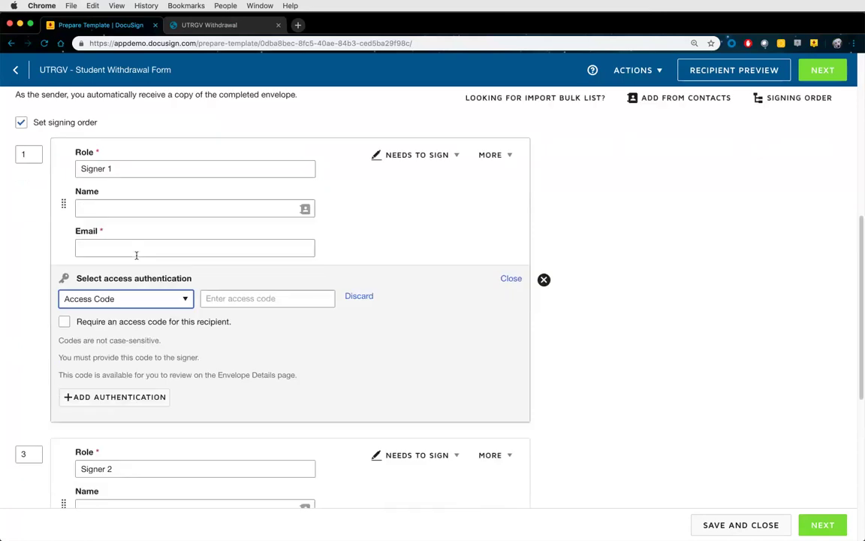
Rename the roles to Student and Approver and set the Approver's signing order to 2
triple_click(120, 170)
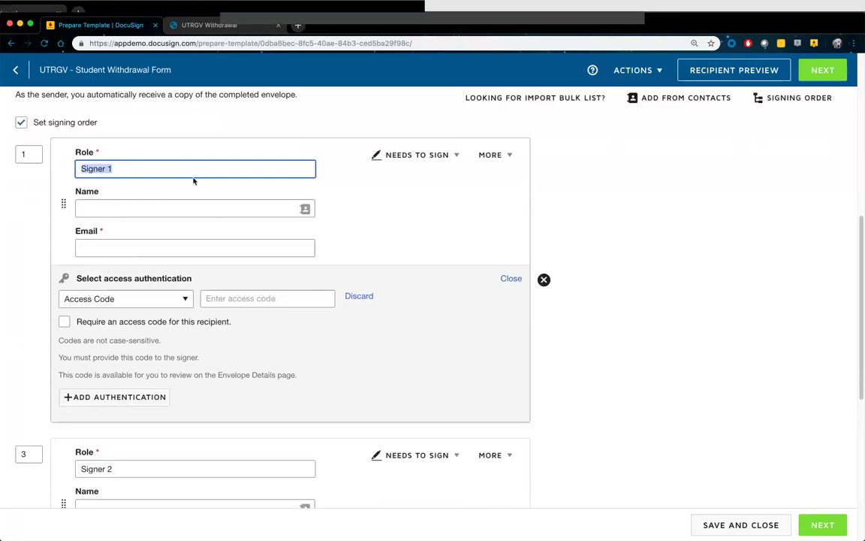
text(Student)
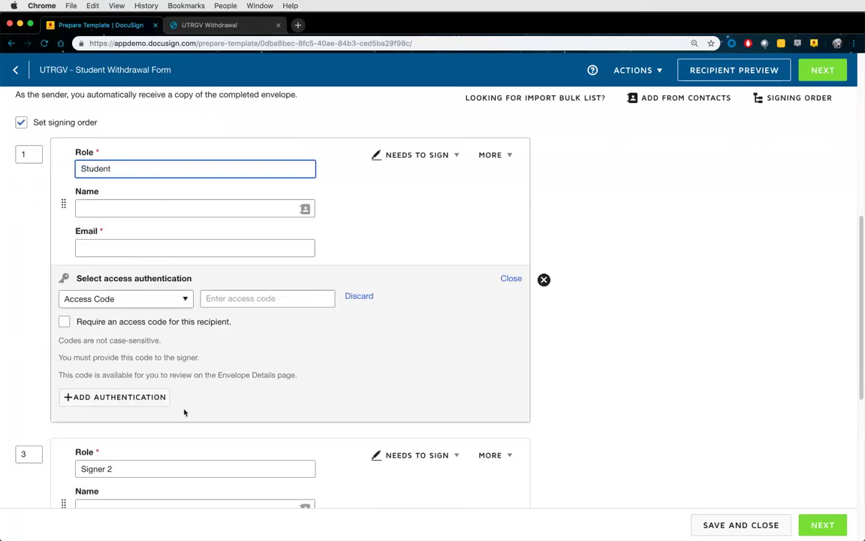
triple_click(139, 468)
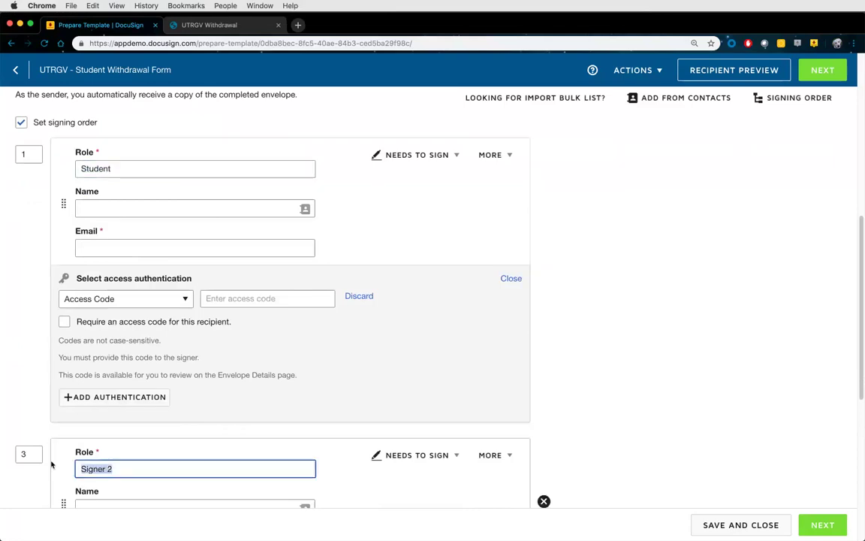
text(Approver)
click(17, 454)
key(BackSpace)
text(2)
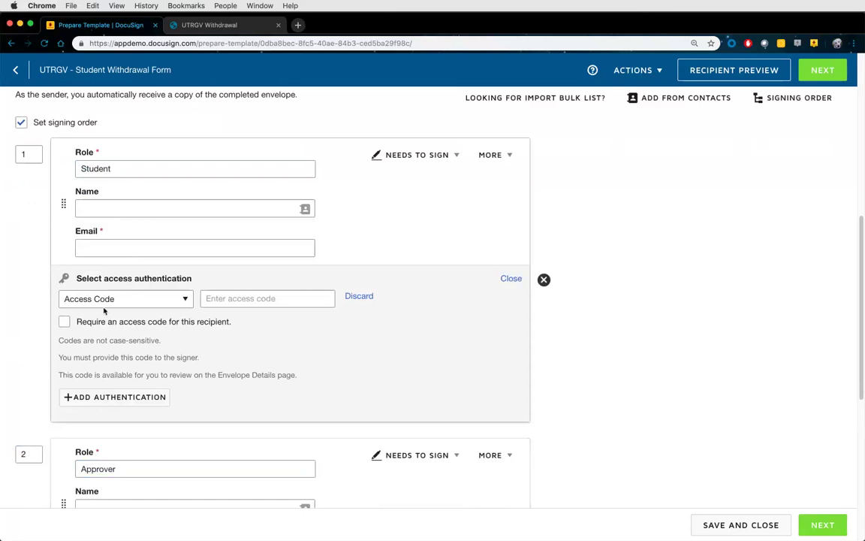
Close the Student's access authentication and add an empty private message section instead
click(65, 321)
click(209, 322)
click(510, 279)
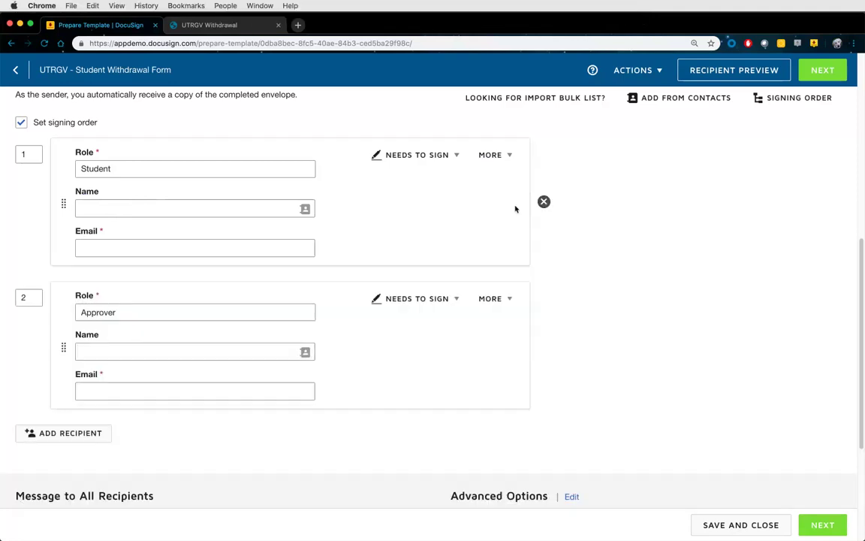
click(499, 156)
click(451, 203)
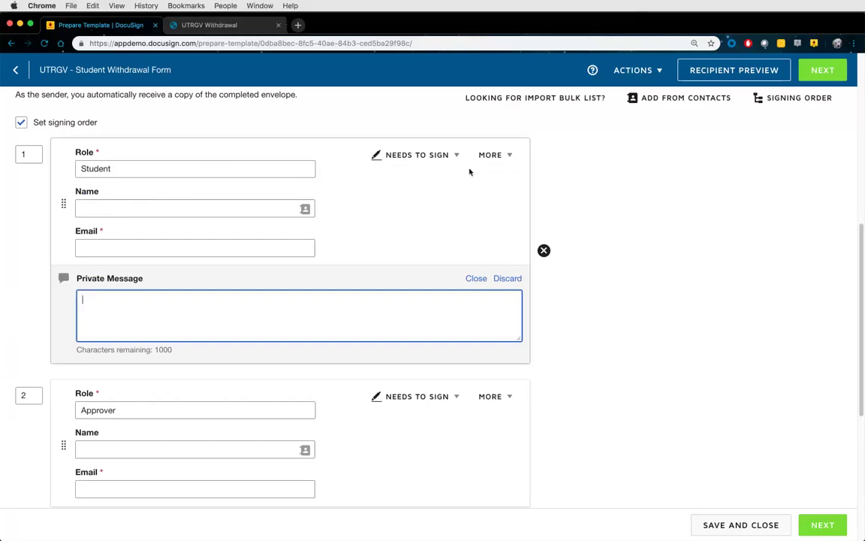
Require an access code for Student with private message 'Your access code is the last four of your SSN. Example:format: 1234'
click(493, 156)
click(445, 188)
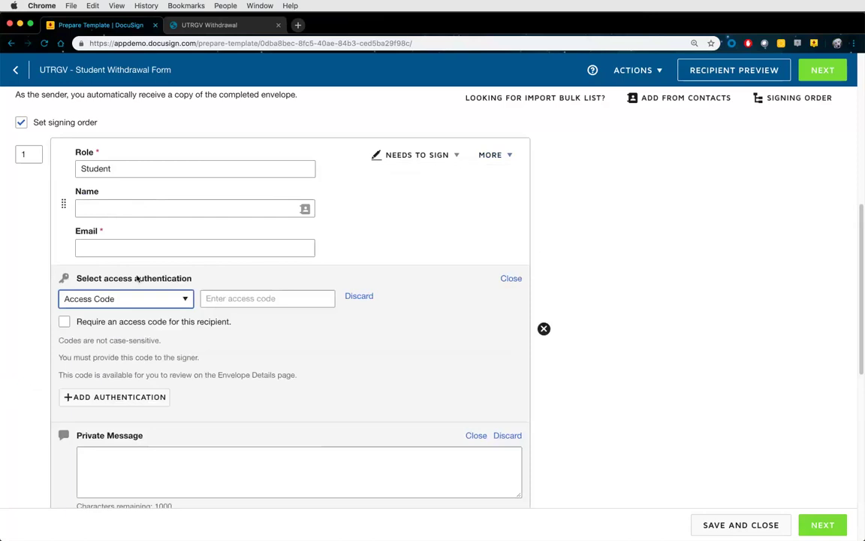
click(64, 321)
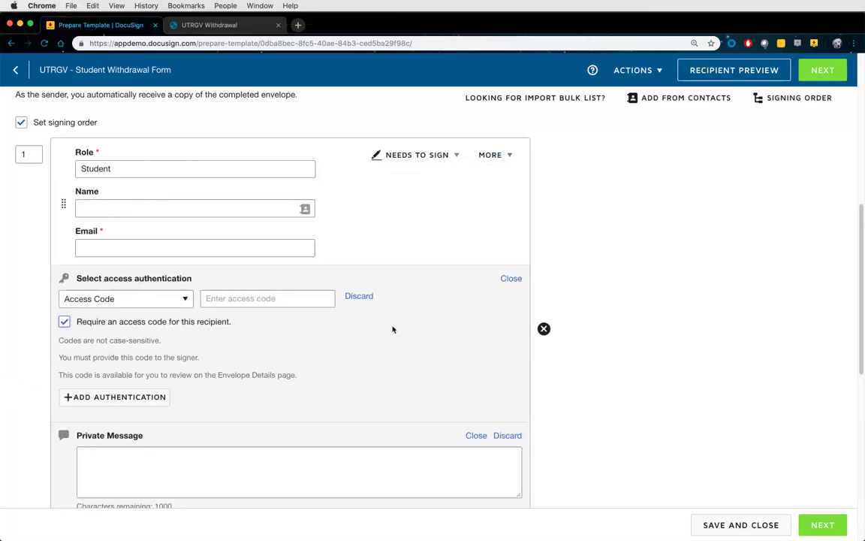
scroll(257, 382, down, 1)
click(142, 433)
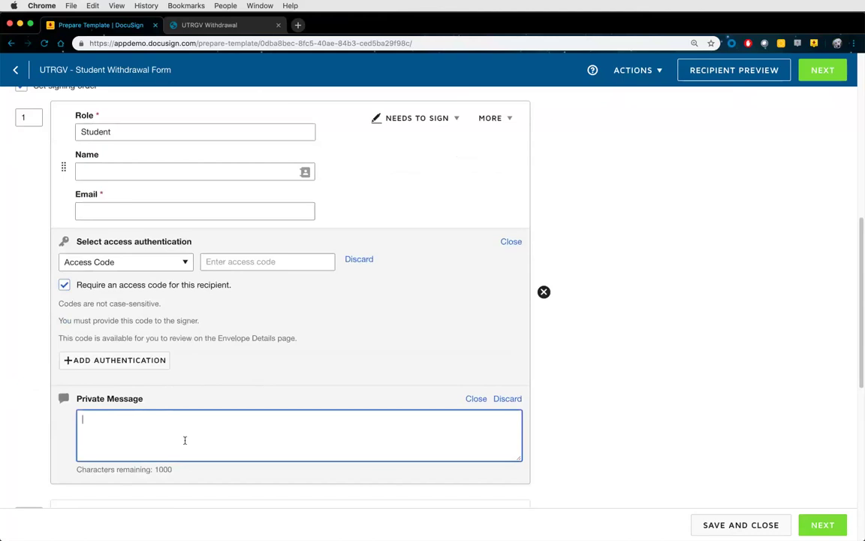
text(Your access code is the last four of )
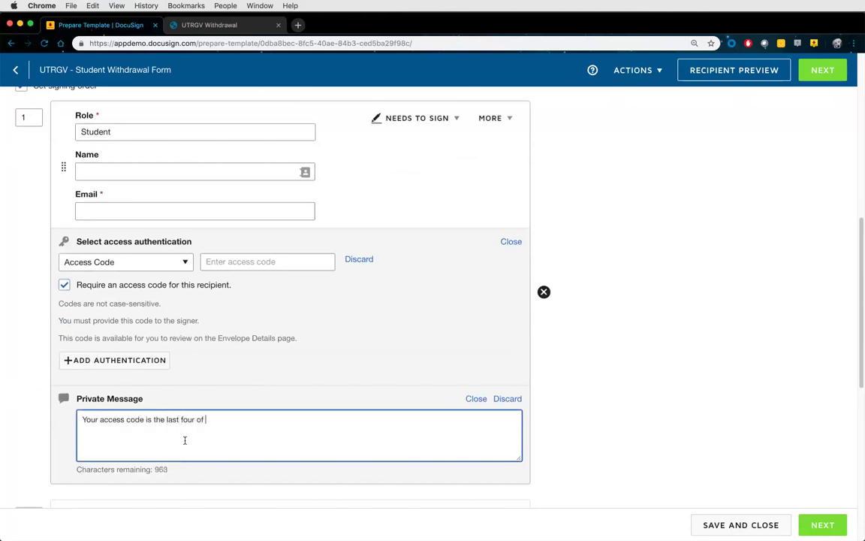
text(your SSN. Example:format: 1234)
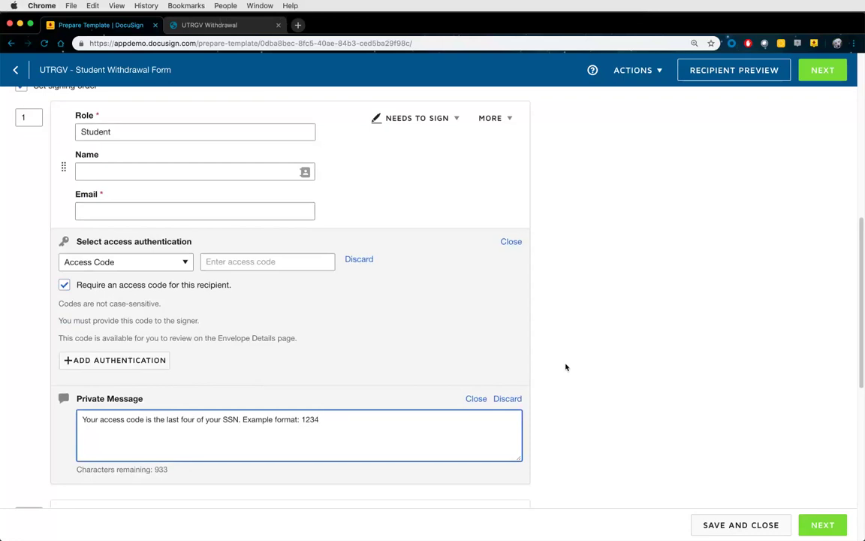
Discard the Student's access code authentication and private message sections
click(511, 242)
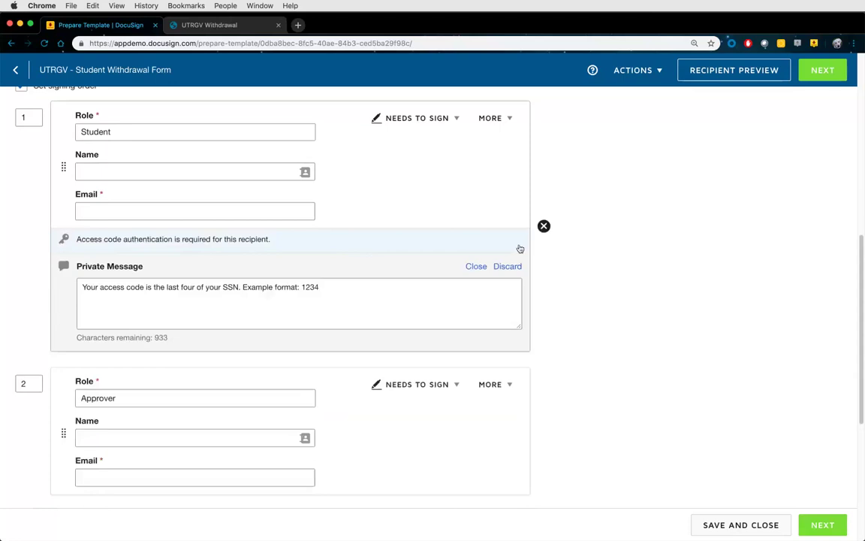
click(502, 241)
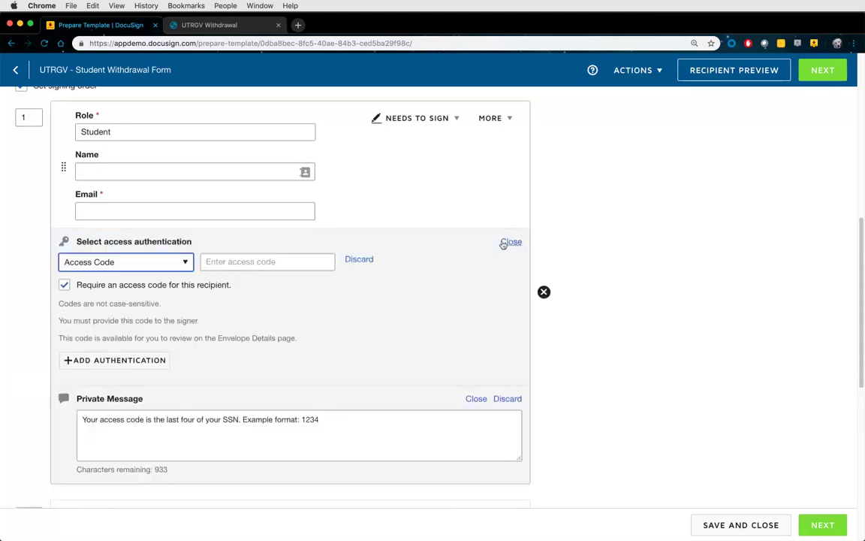
click(359, 259)
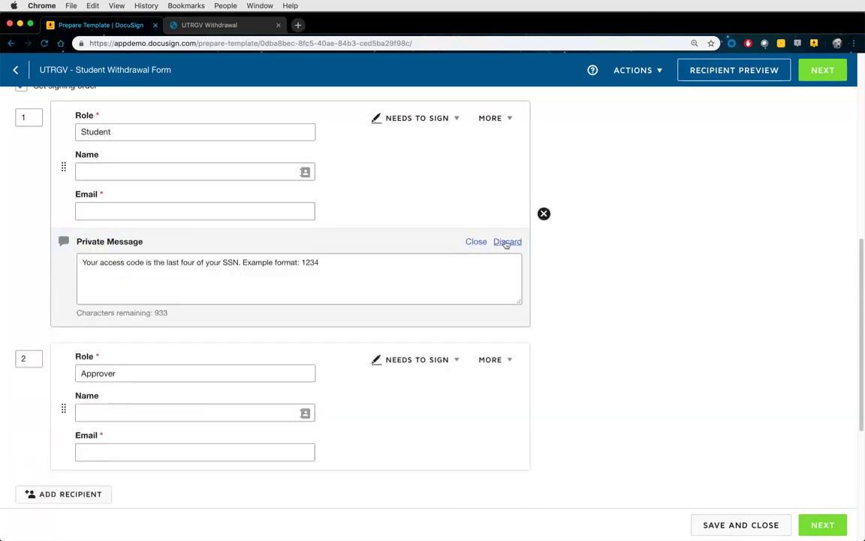
click(506, 245)
scroll(566, 244, up, 1)
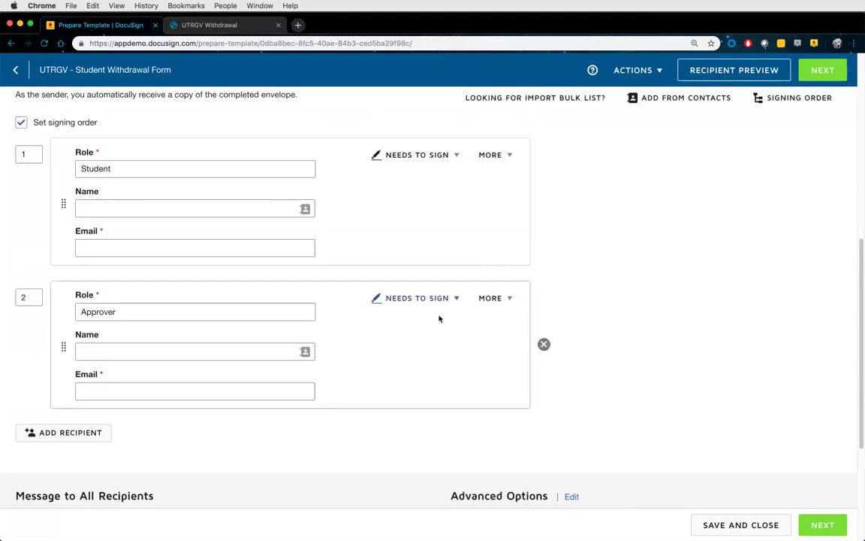
Show the Approver's Advanced Settings, leaving both modification restrictions unchecked
click(495, 300)
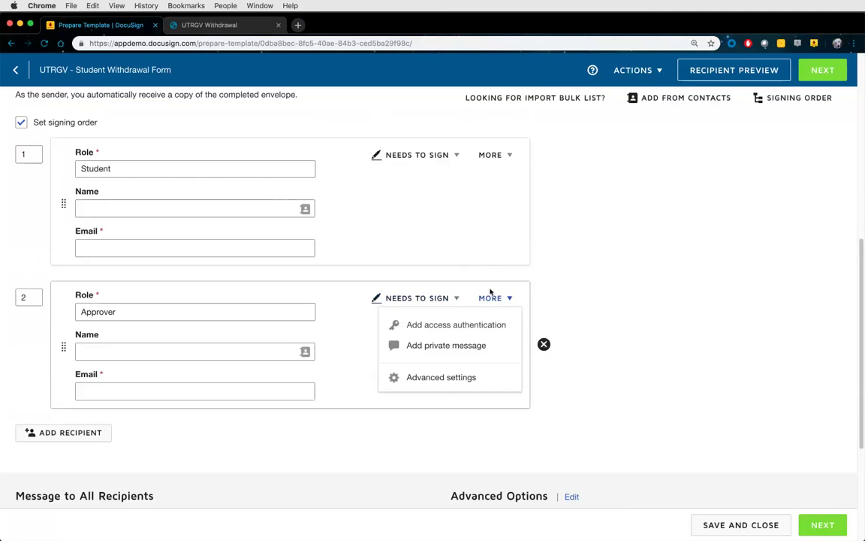
click(441, 377)
scroll(574, 348, down, 1)
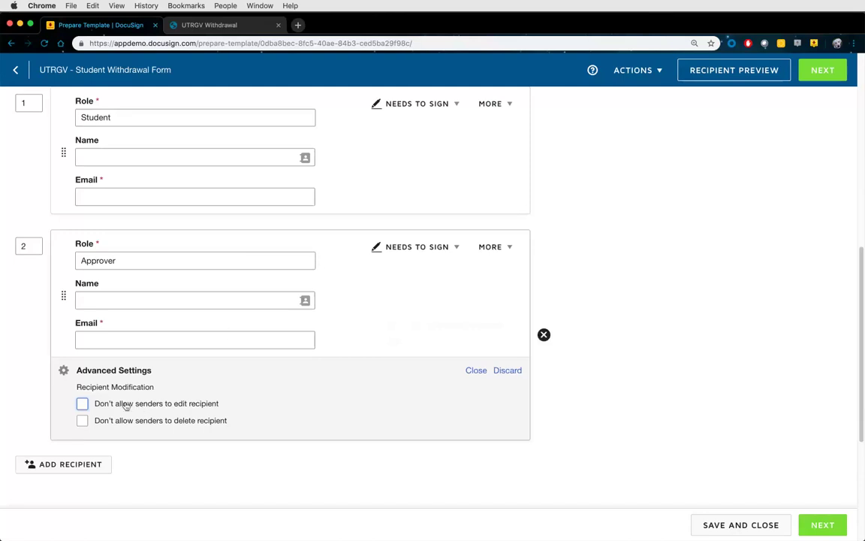
In the Student's Advanced settings, block senders from editing or deleting the recipient
click(490, 104)
click(484, 190)
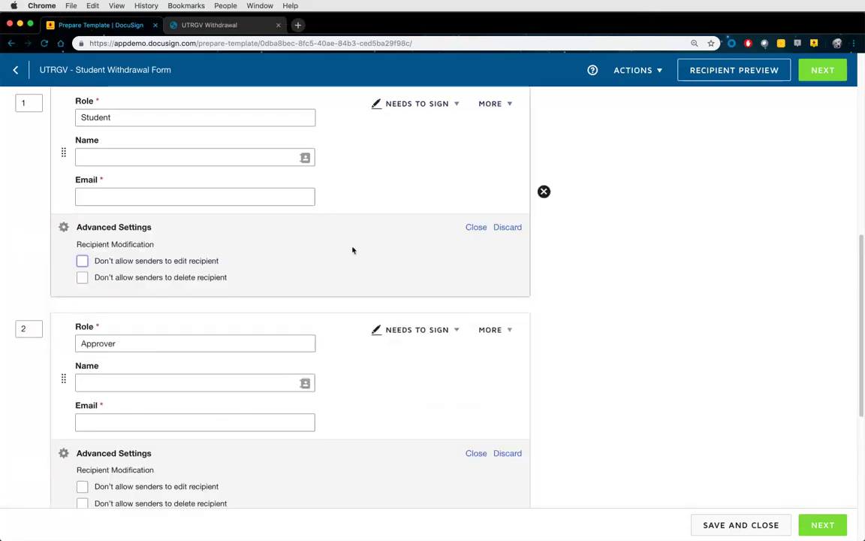
click(82, 262)
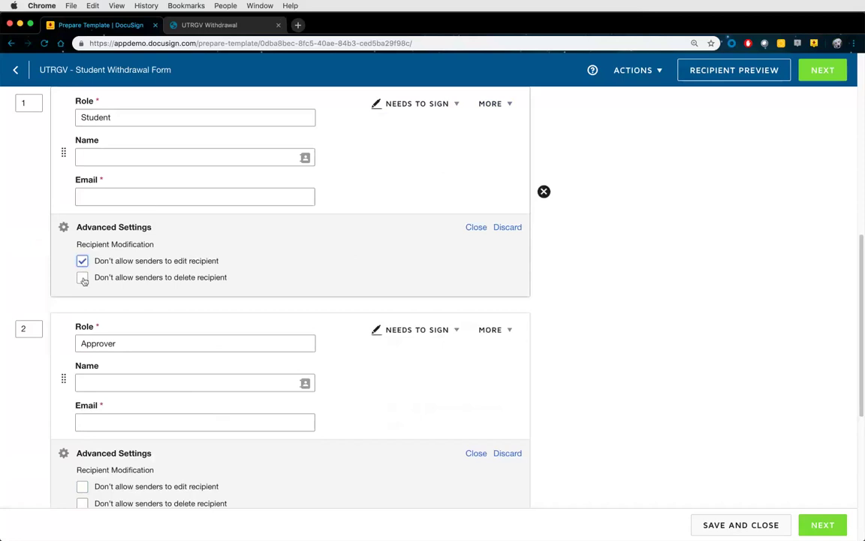
click(83, 277)
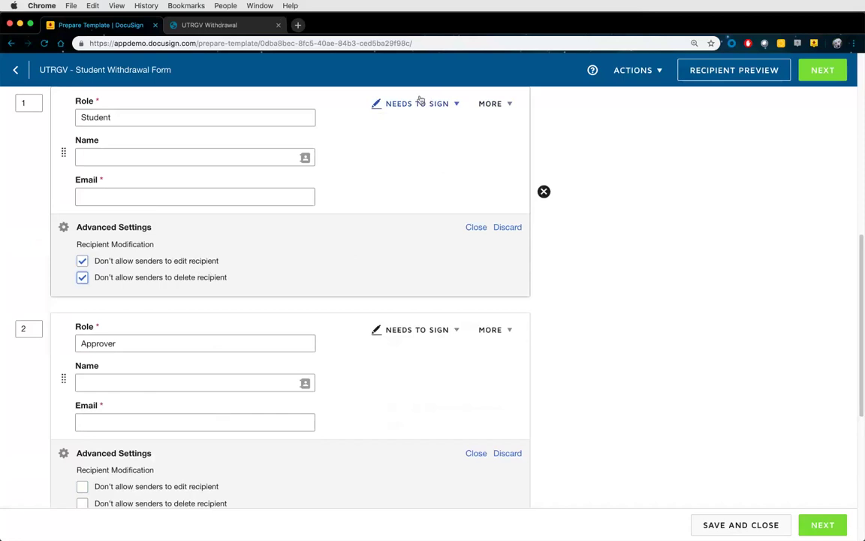
click(494, 110)
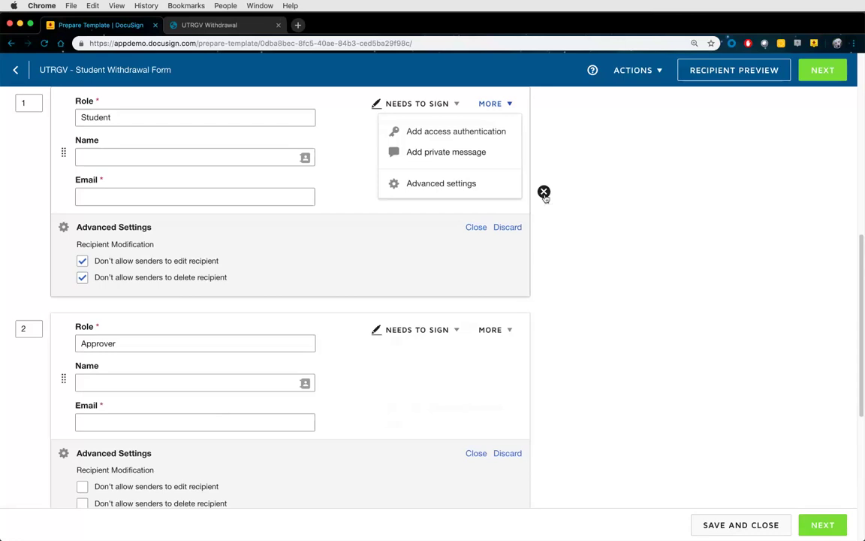
click(476, 227)
scroll(561, 246, down, 2)
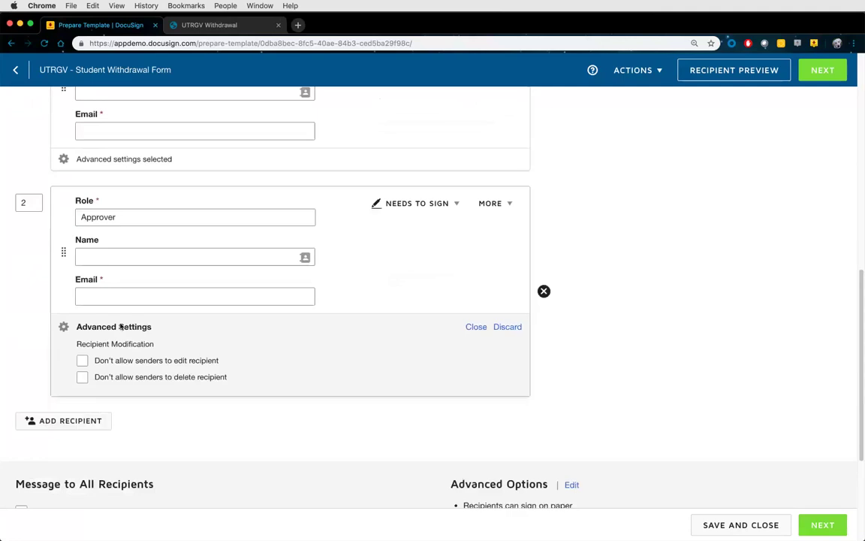
Block senders from editing or deleting the Approver and close its Advanced settings
click(83, 361)
click(100, 378)
click(476, 327)
Add a third recipient with role 'CC (optional)' set to Receives a Copy
click(101, 361)
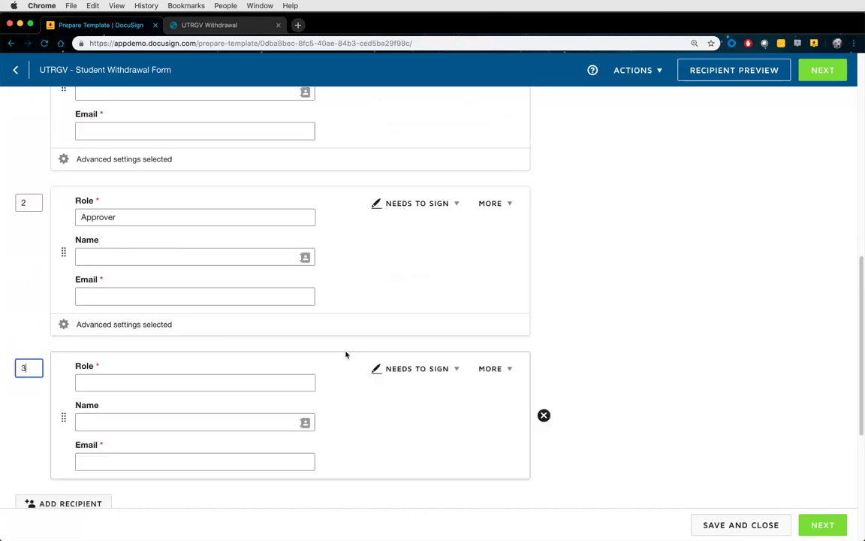
scroll(361, 351, down, 2)
click(146, 322)
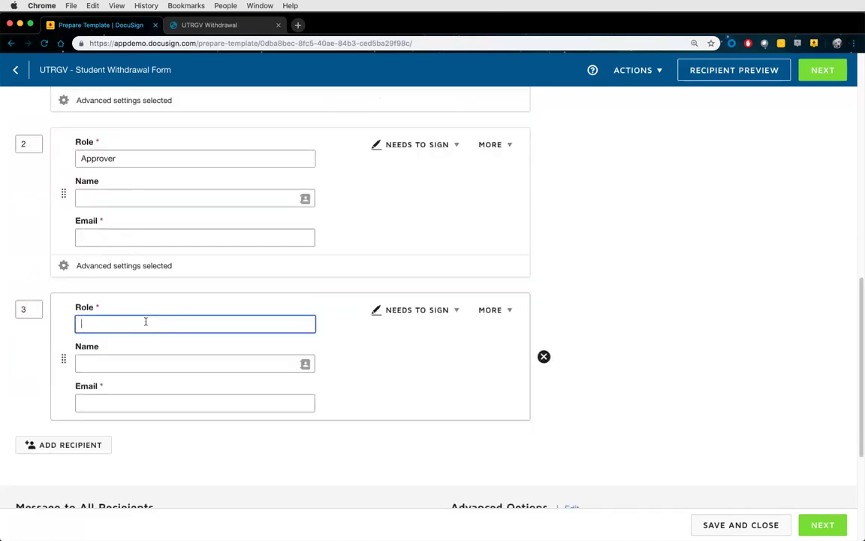
text(CC (optional))
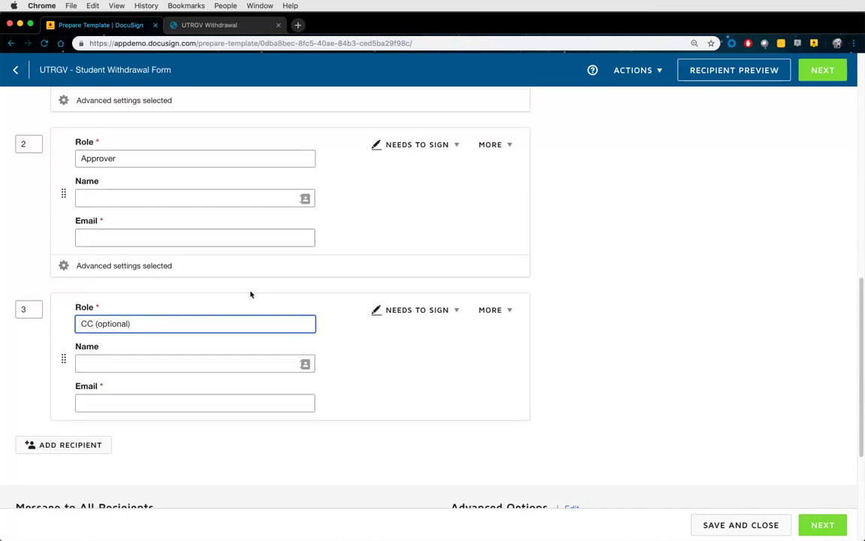
click(403, 310)
click(408, 370)
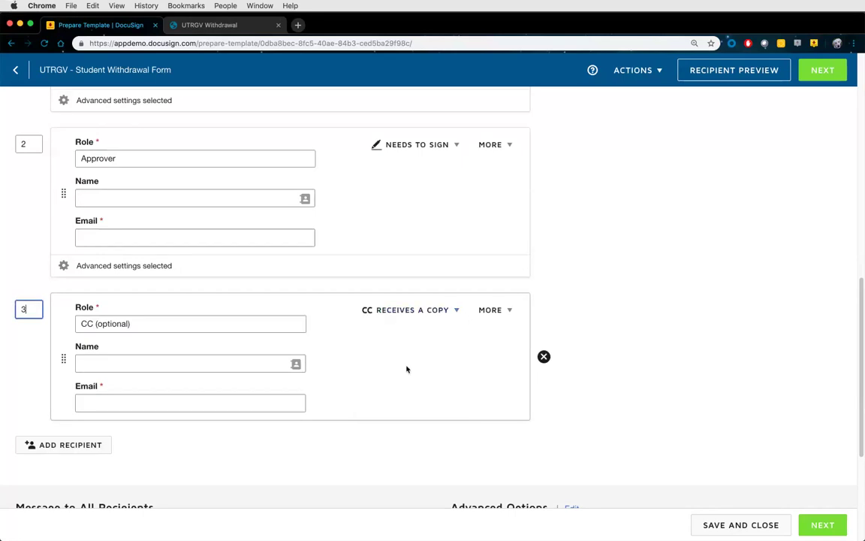
scroll(326, 372, down, 3)
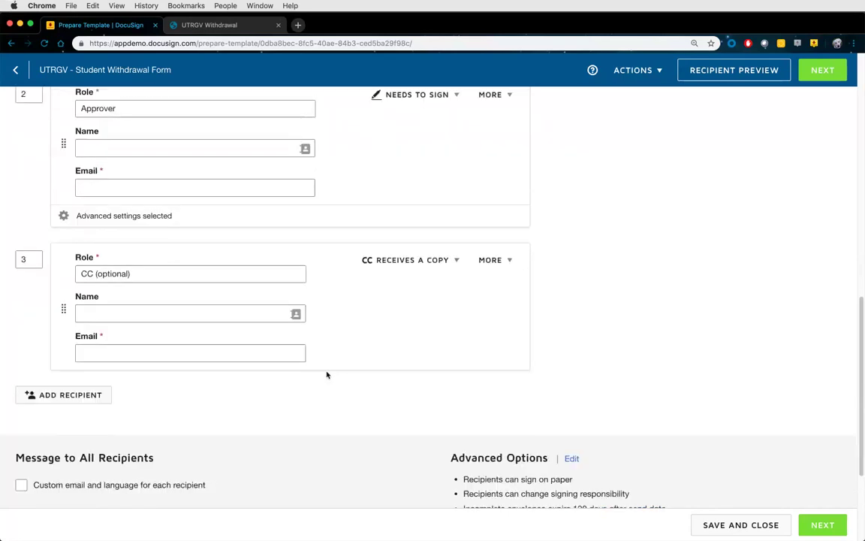
click(497, 245)
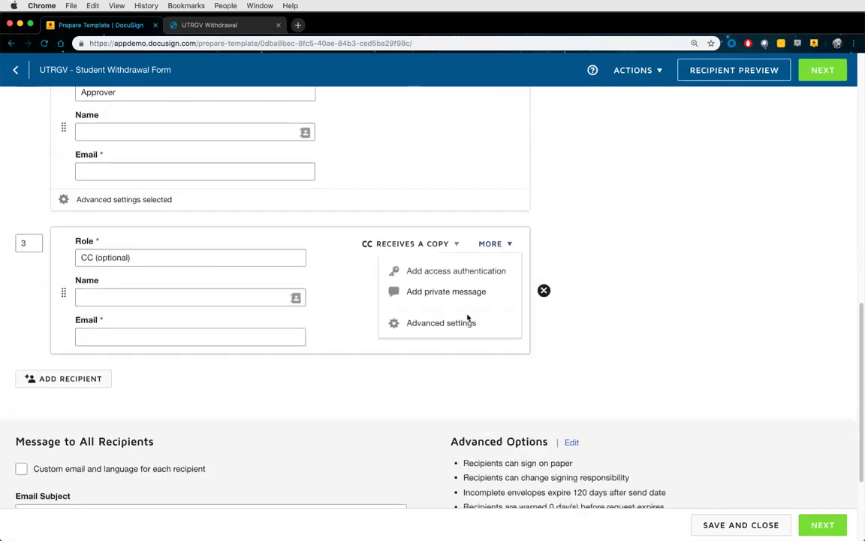
Set CC (optional) to block sender edits while still allowing deletion
click(441, 323)
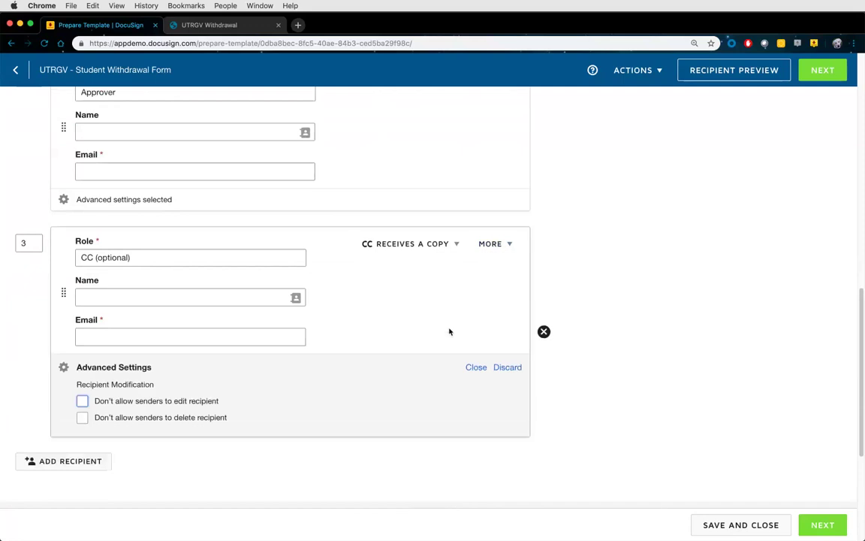
click(135, 404)
scroll(428, 245, up, 5)
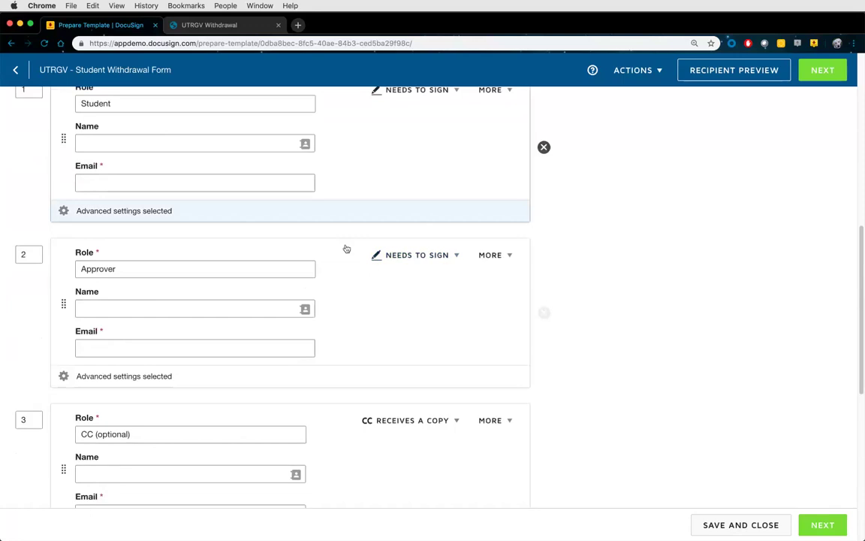
scroll(351, 290, down, 3)
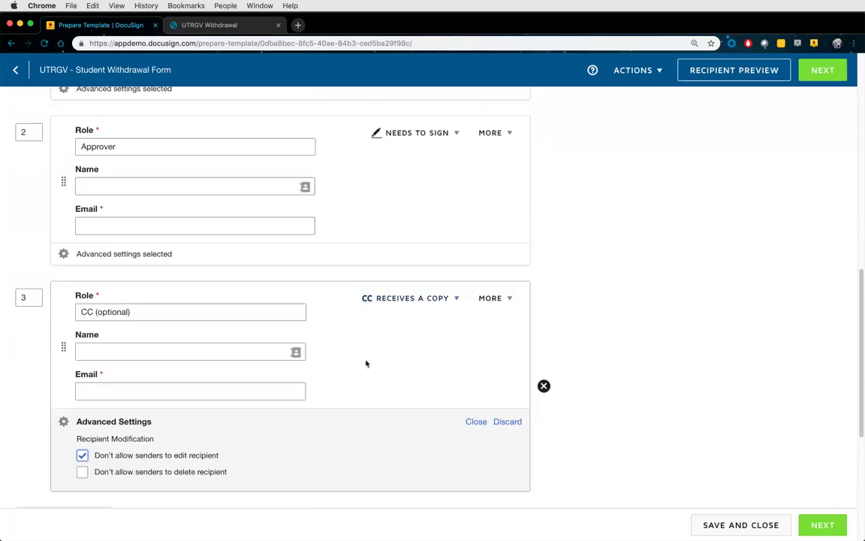
scroll(367, 363, down, 2)
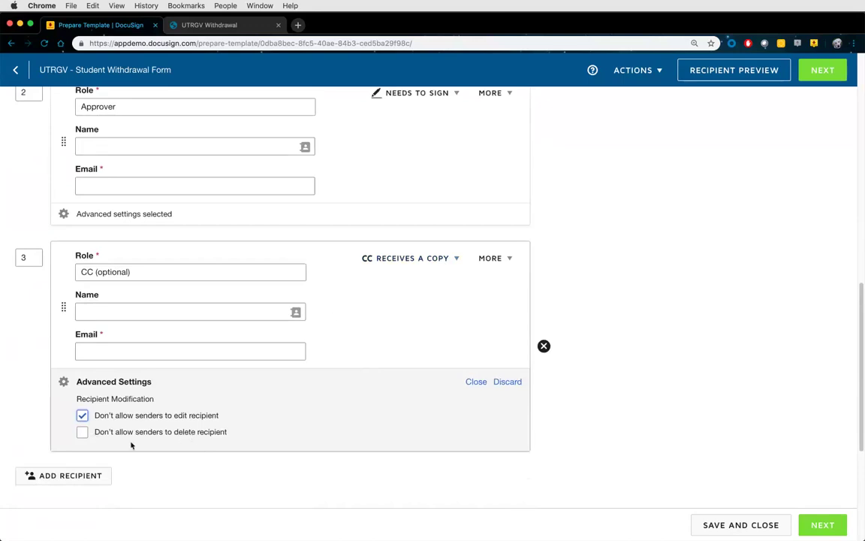
click(82, 415)
click(82, 432)
click(82, 415)
click(81, 432)
scroll(543, 347, up, 4)
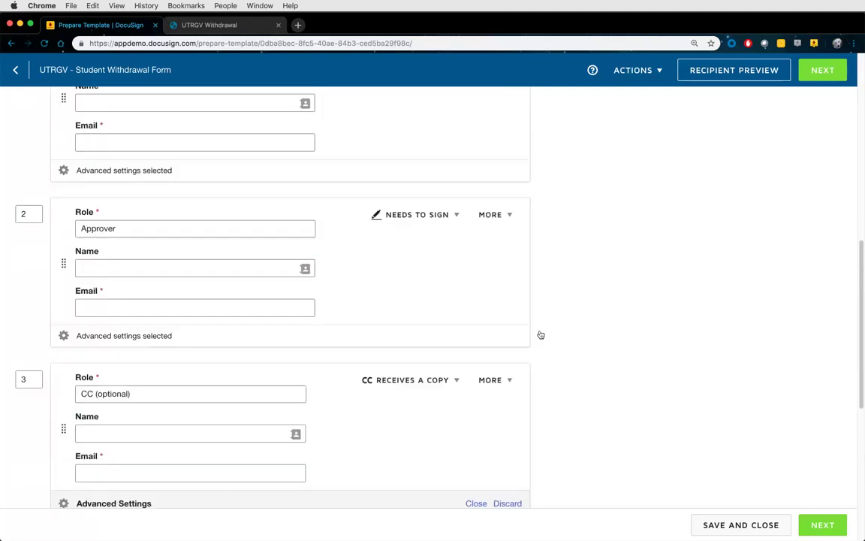
Check the Approver's Advanced settings, then collapse both Approver and CC settings
click(498, 217)
click(452, 294)
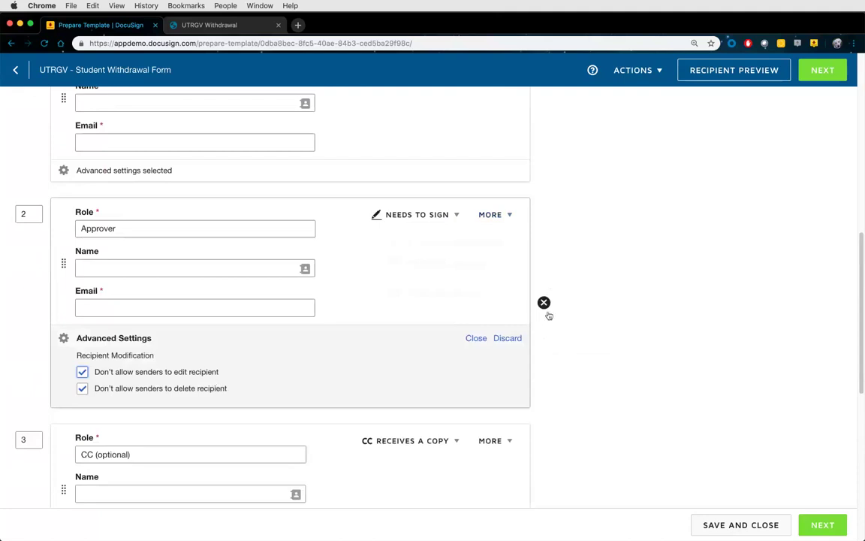
click(477, 338)
scroll(481, 342, down, 4)
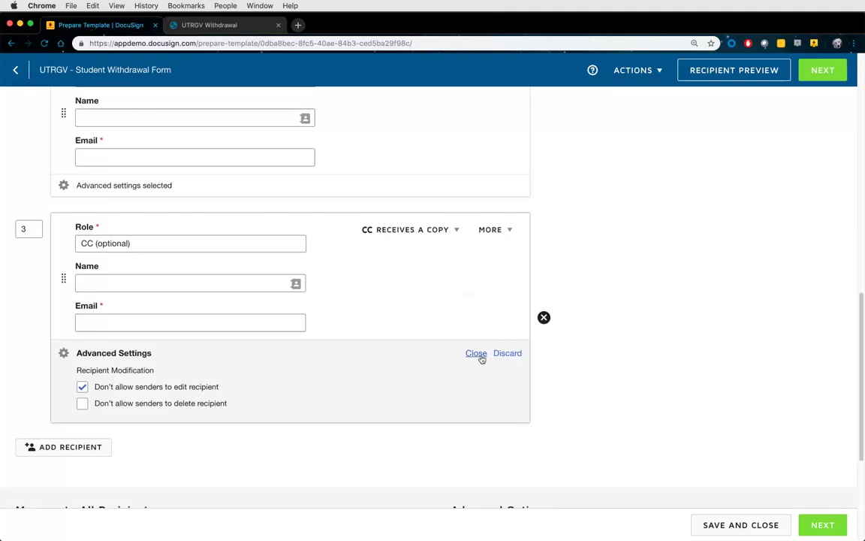
click(481, 358)
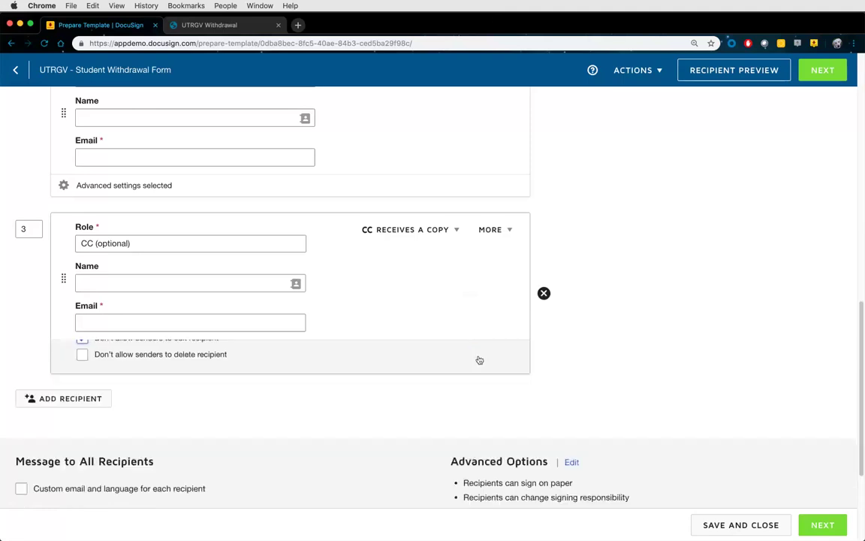
scroll(379, 388, down, 2)
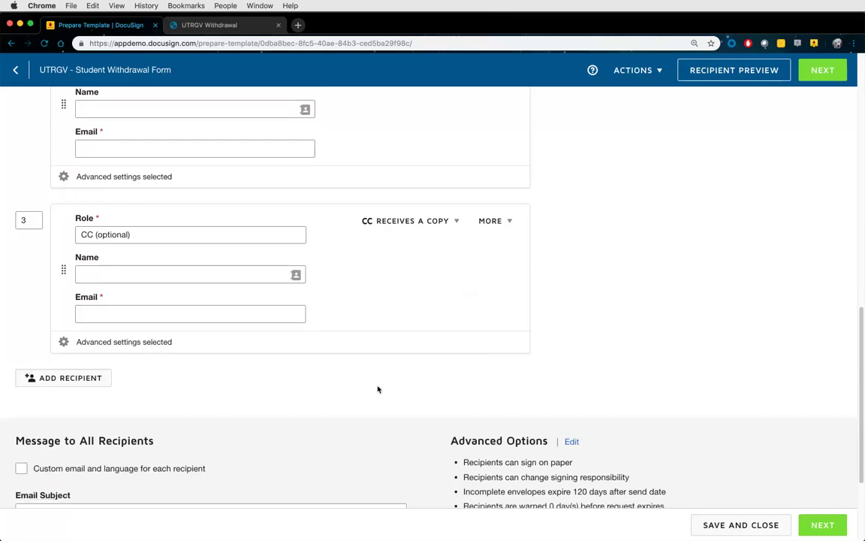
scroll(378, 387, down, 2)
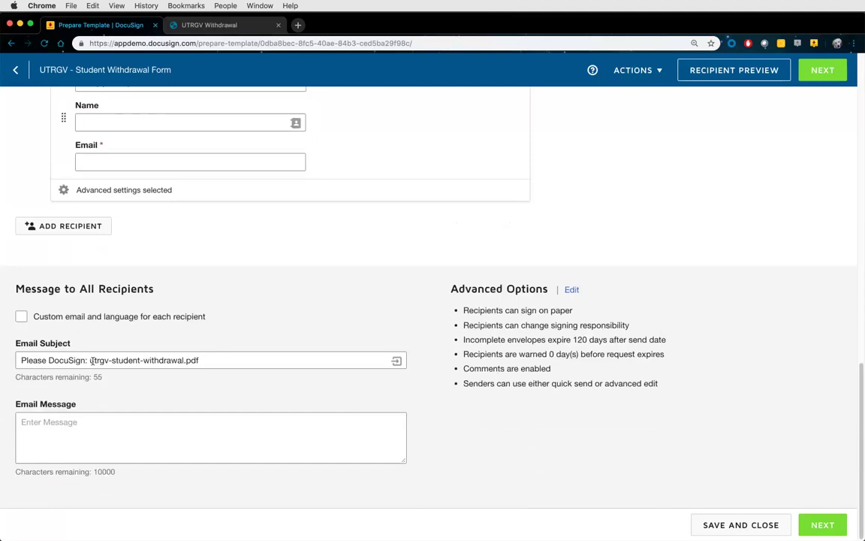
Replace the 'Please DocuSign: utrgv-' prefix of the email subject with 'UTRGV'
triple_click(137, 359)
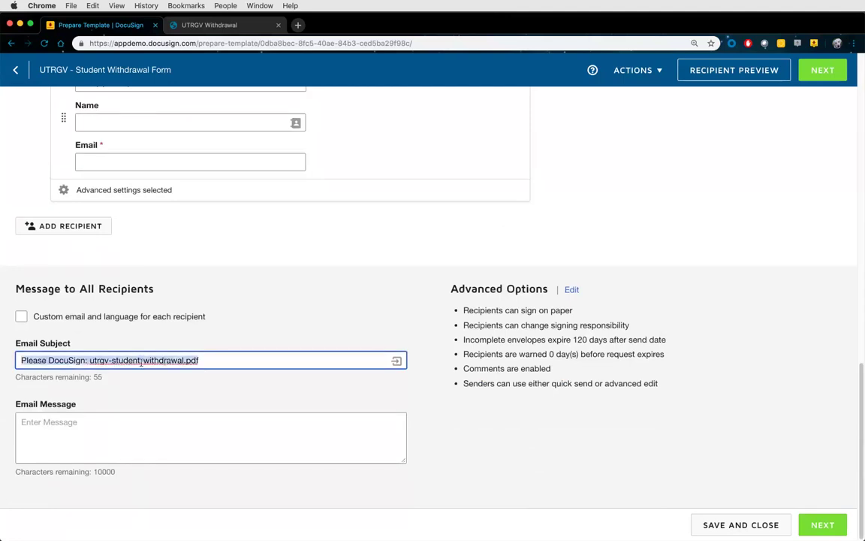
click(90, 360)
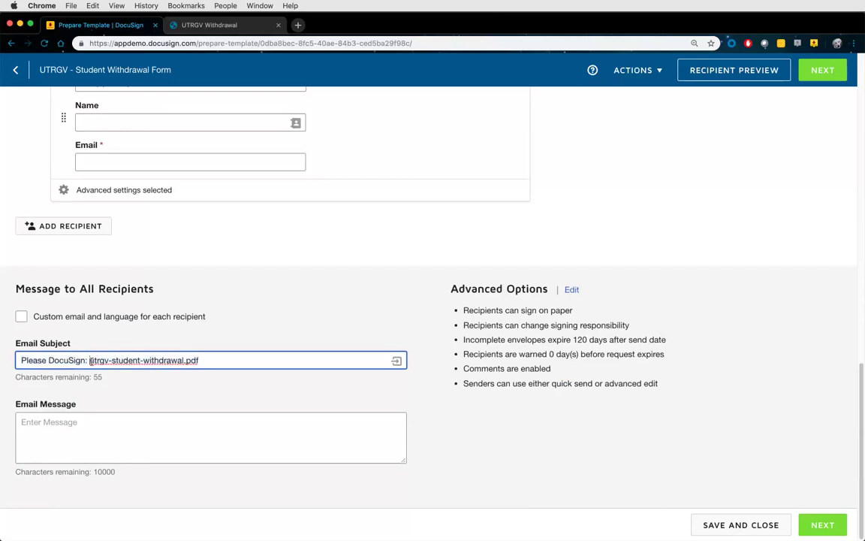
drag(91, 359, 16, 363)
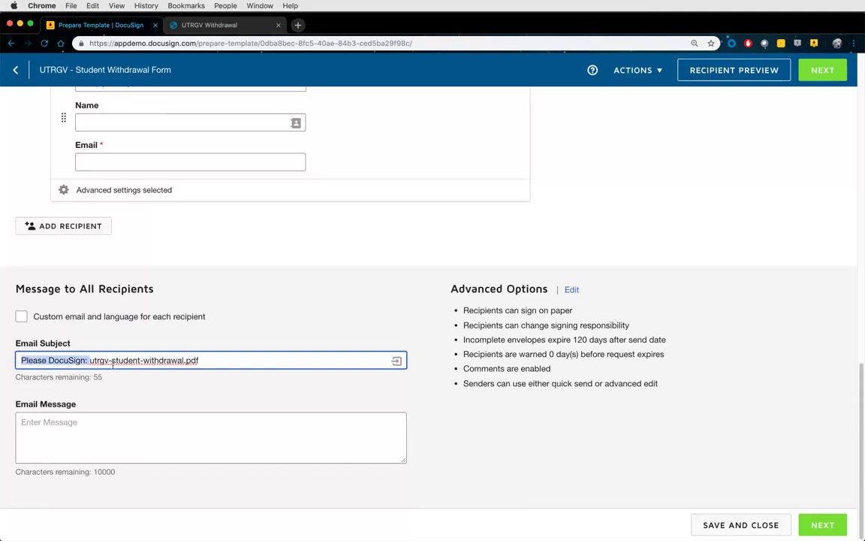
click(135, 361)
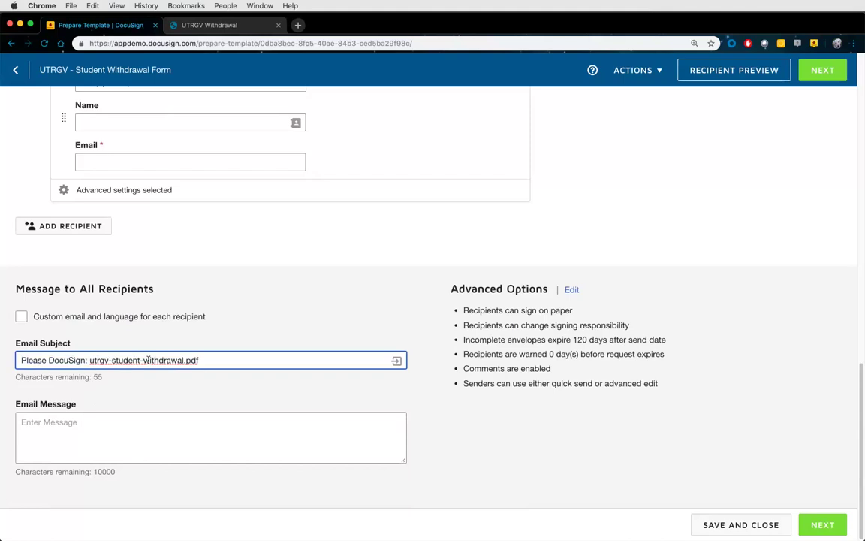
click(112, 360)
drag(111, 361, 2, 360)
text(UTR)
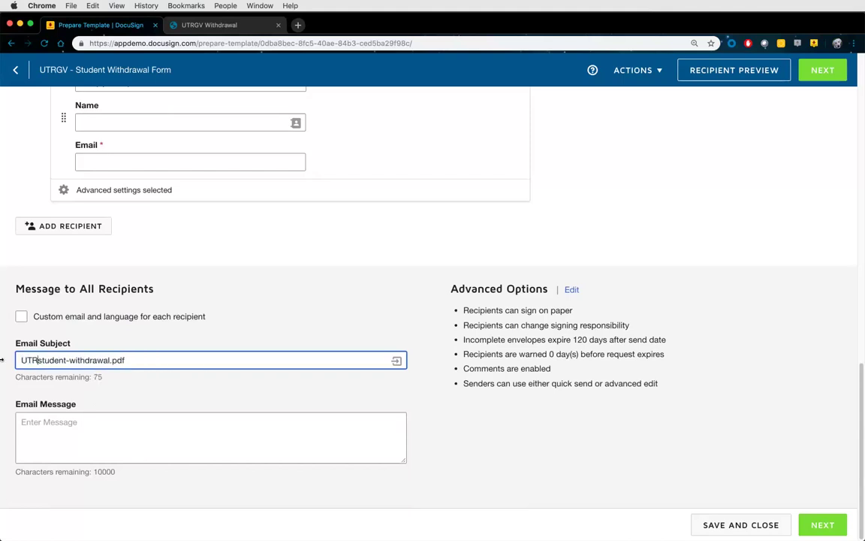
text(GV)
Capitalize 'Student' and 'Withdrawal', remove the '.pdf' ending, and end the subject with 'for'
key(Delete)
text(S)
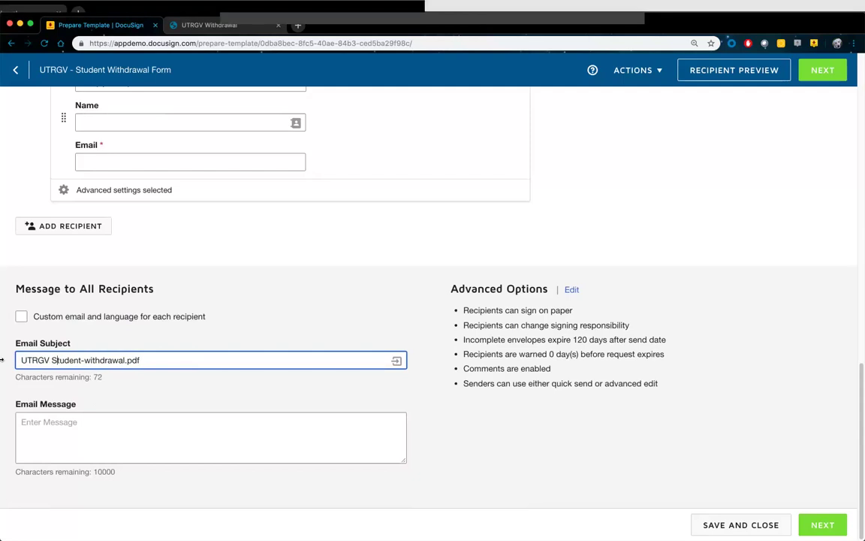
key(Right)
key(Right)
key(Right)
key(Right)
key(Right)
key(Right)
key(Right)
key(Delete)
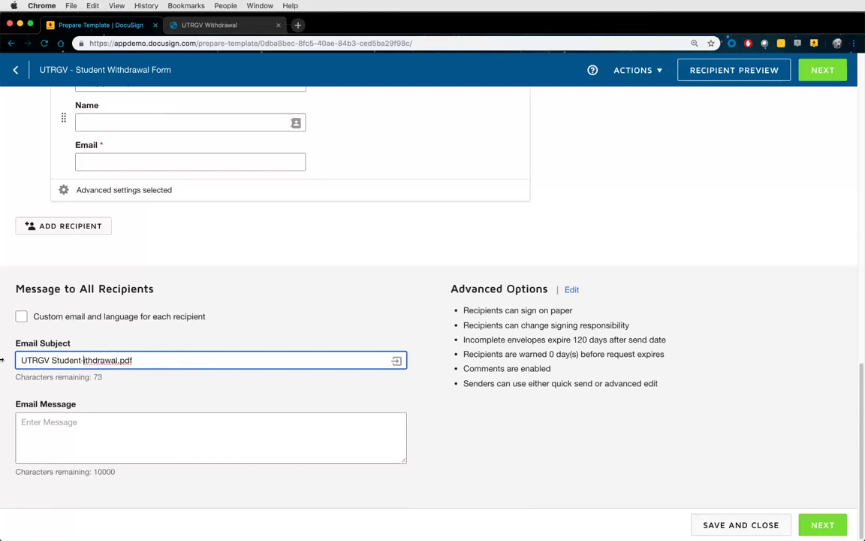
text(W)
key(End)
key(BackSpace)
key(BackSpace)
key(BackSpace)
key(BackSpace)
text(for)
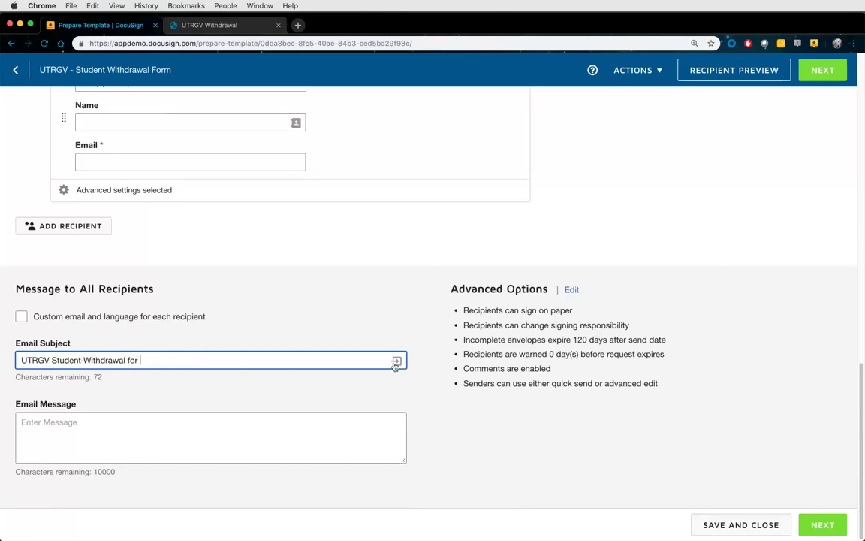
Insert the Student's Name field so the subject reads 'UTRGV Student Withdrawal for [[Student_UserName]]'
click(396, 363)
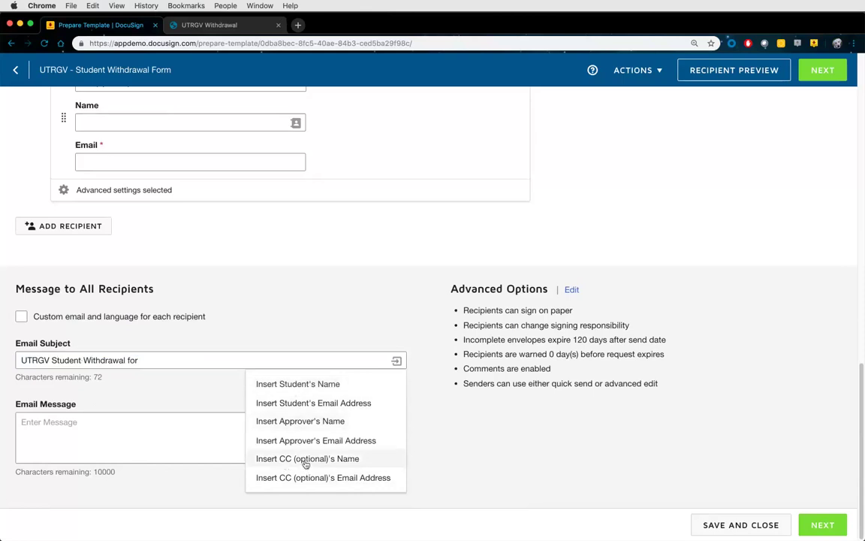
click(297, 384)
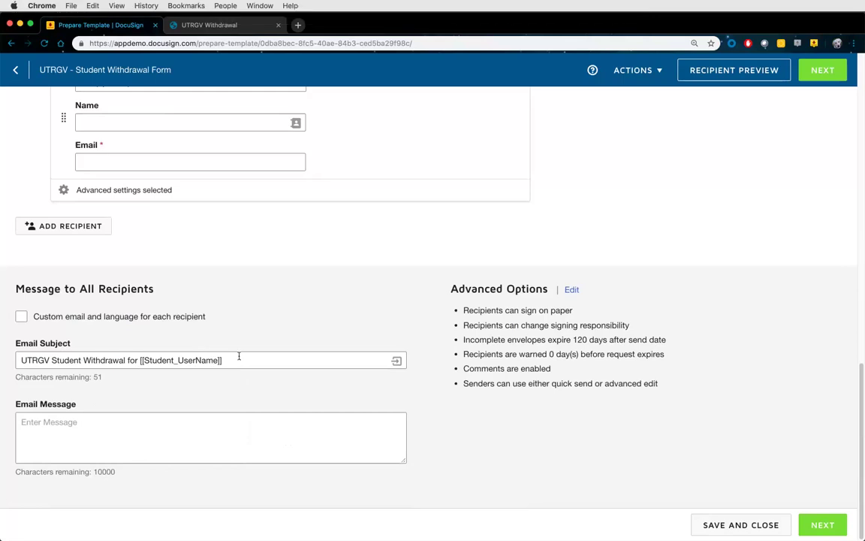
scroll(328, 295, up, 2)
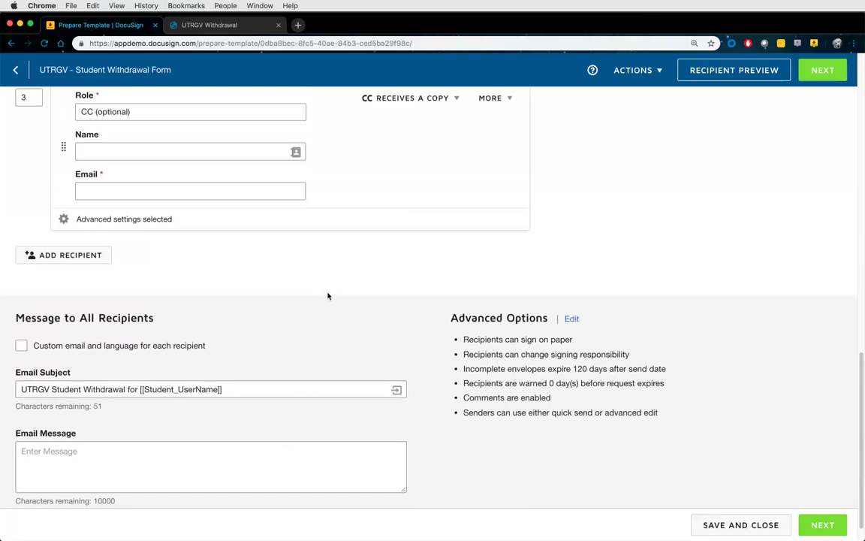
scroll(328, 295, up, 10)
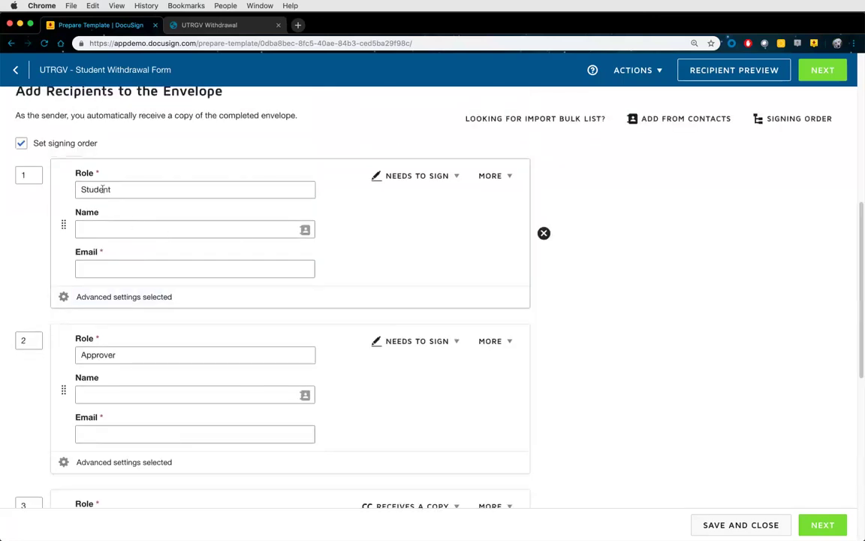
scroll(338, 276, down, 11)
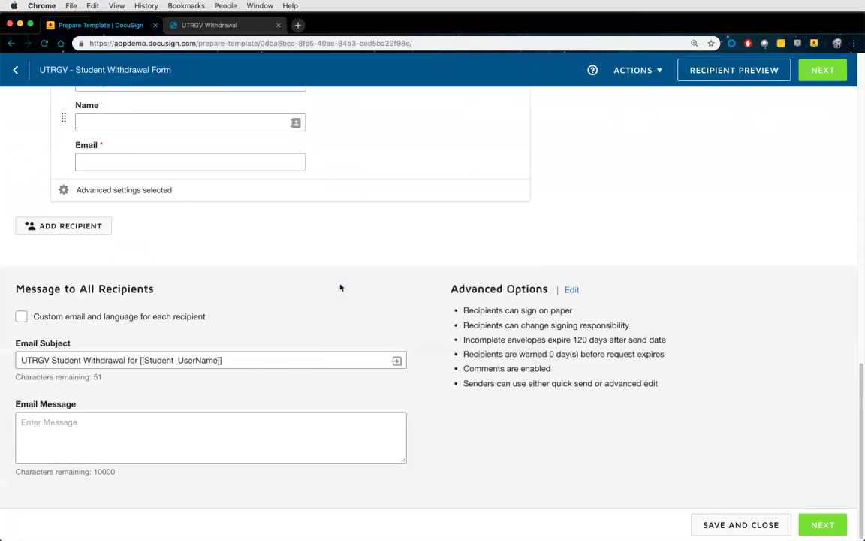
drag(225, 359, 139, 361)
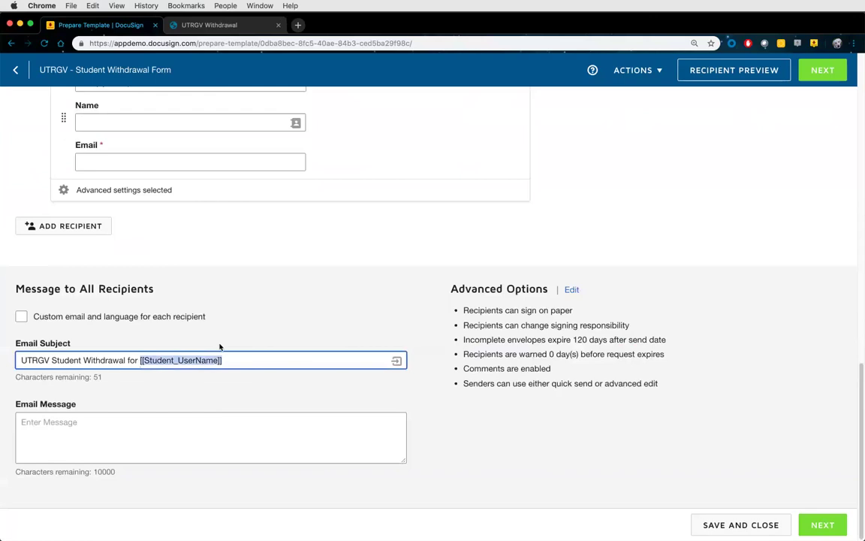
Set the email message to 'Hello, please review and sign your document. Thank you.' and open Advanced Options
click(227, 434)
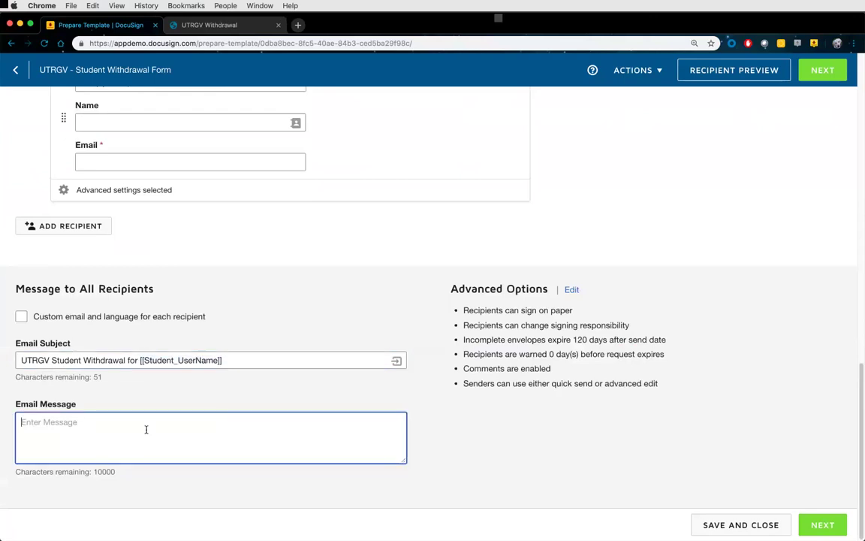
text(Hello)
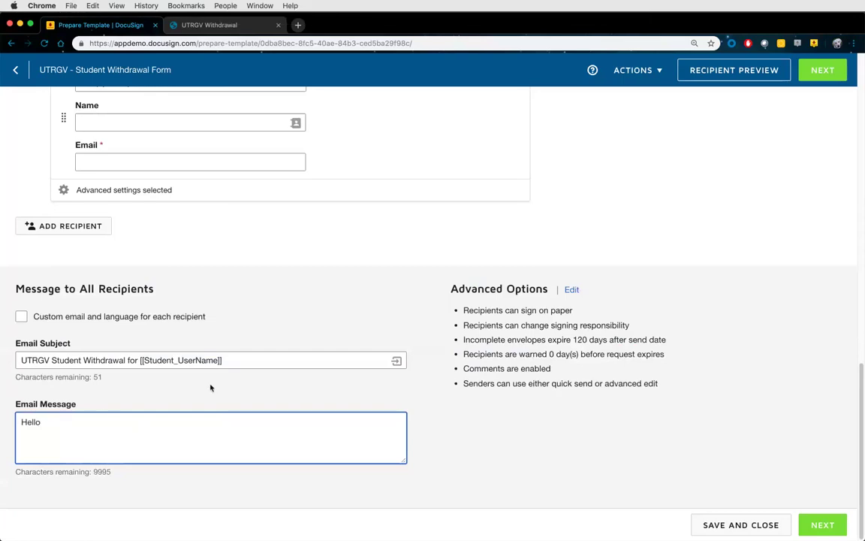
text(,)
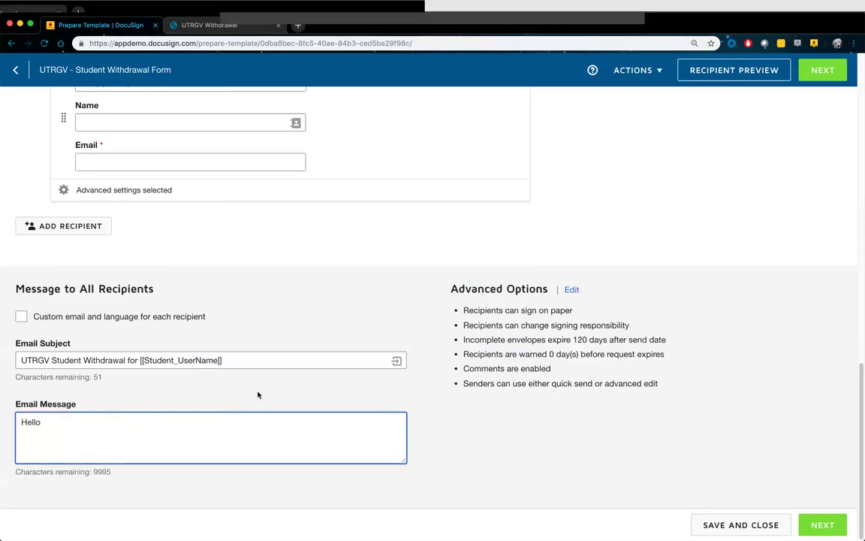
text( please review a)
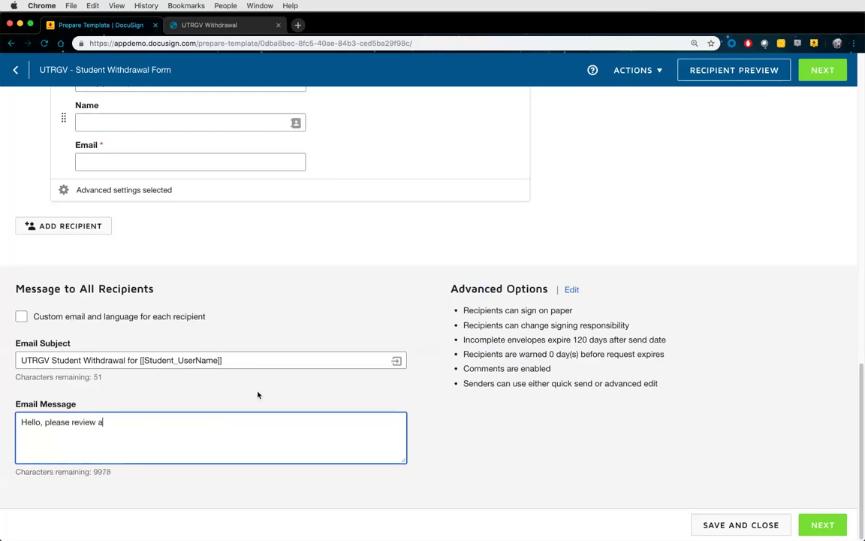
text(nd sign your document.)
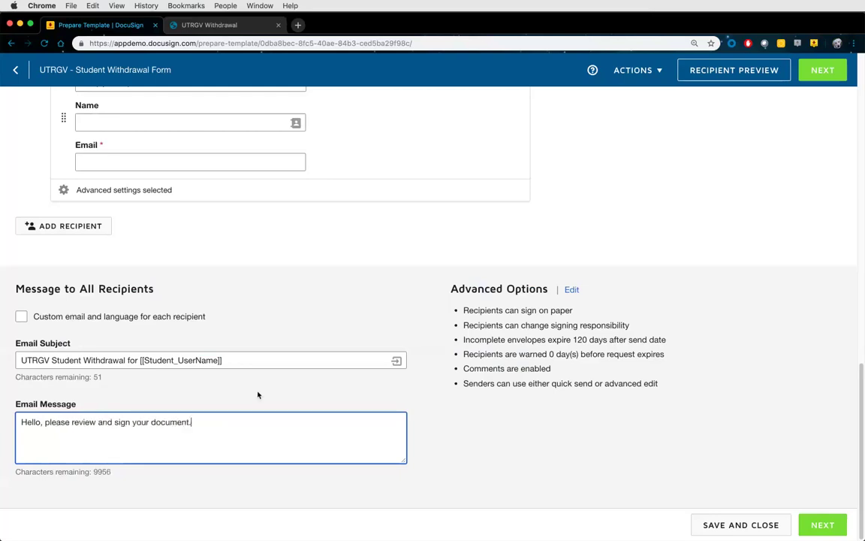
text( Thank you.)
click(573, 291)
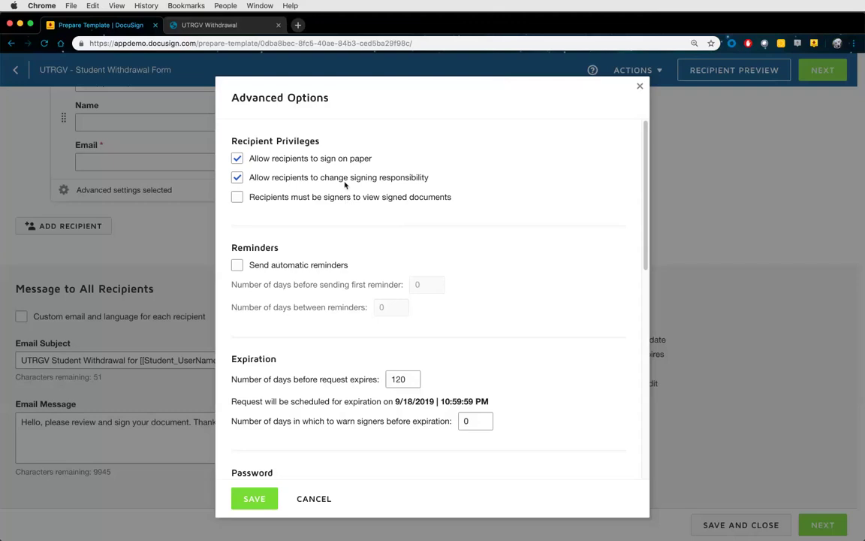
Disallow paper signing and changing signing responsibility, and enable automatic reminders
click(335, 179)
click(301, 159)
scroll(479, 239, down, 2)
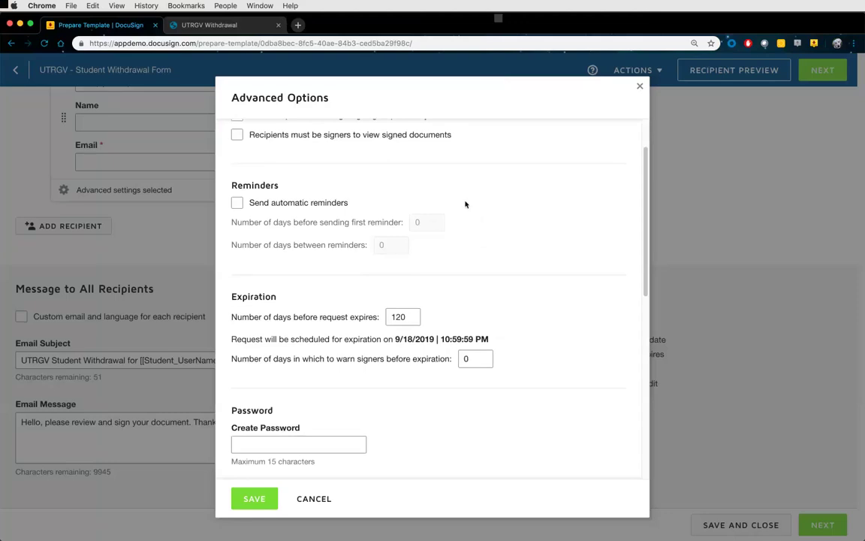
scroll(465, 204, down, 2)
scroll(435, 180, up, 1)
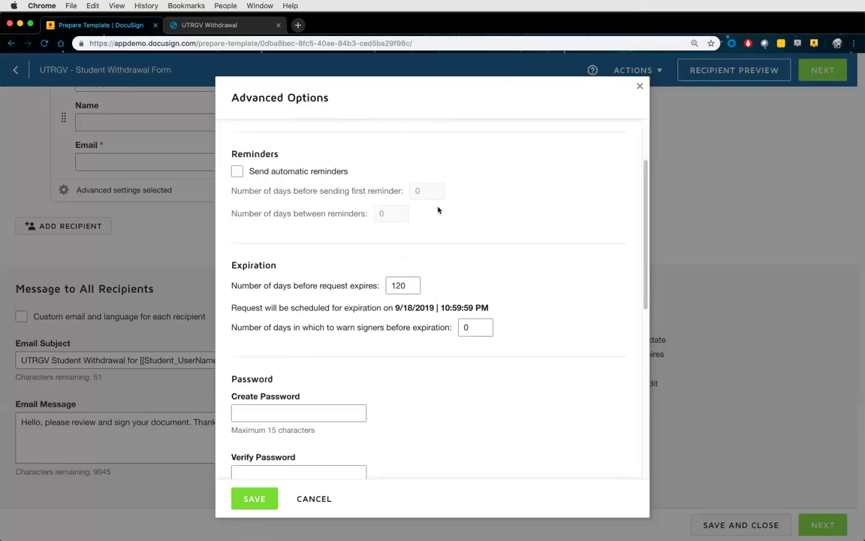
click(315, 172)
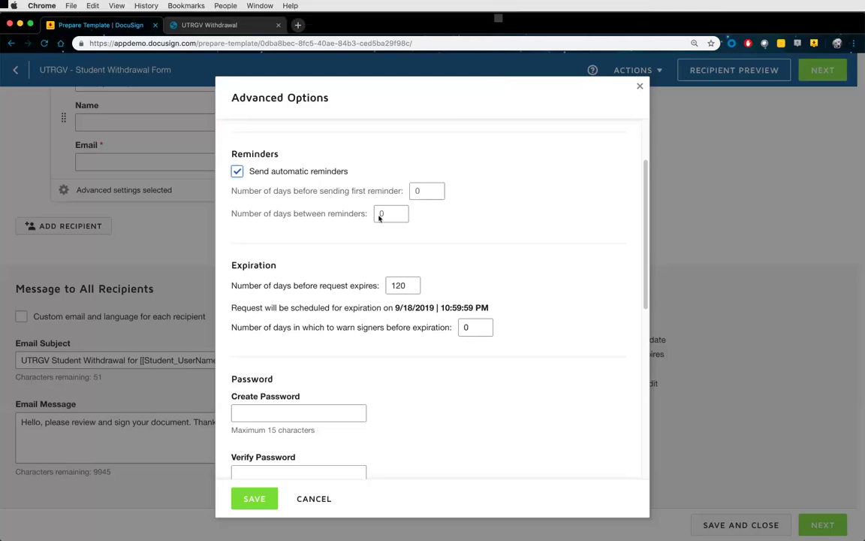
Set the first reminder to 2 days and days between reminders to 1
click(418, 191)
key(super+a)
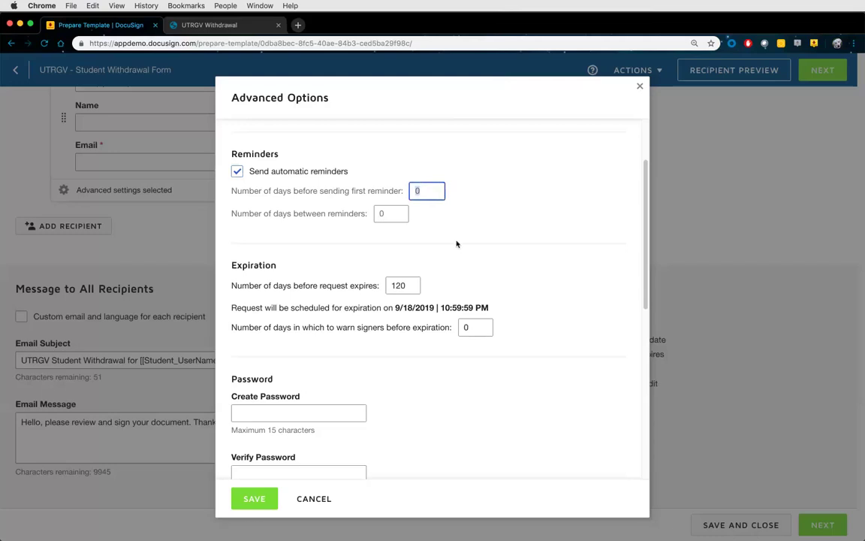
text(2)
click(390, 212)
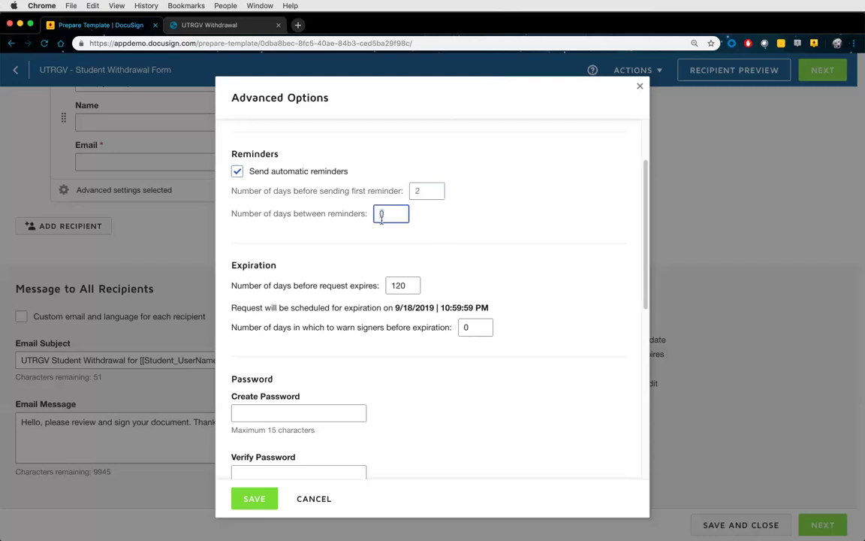
key(super+a)
text(1)
Set expiration to 30 days and warn signers 5 days before expiry
scroll(379, 260, down, 1)
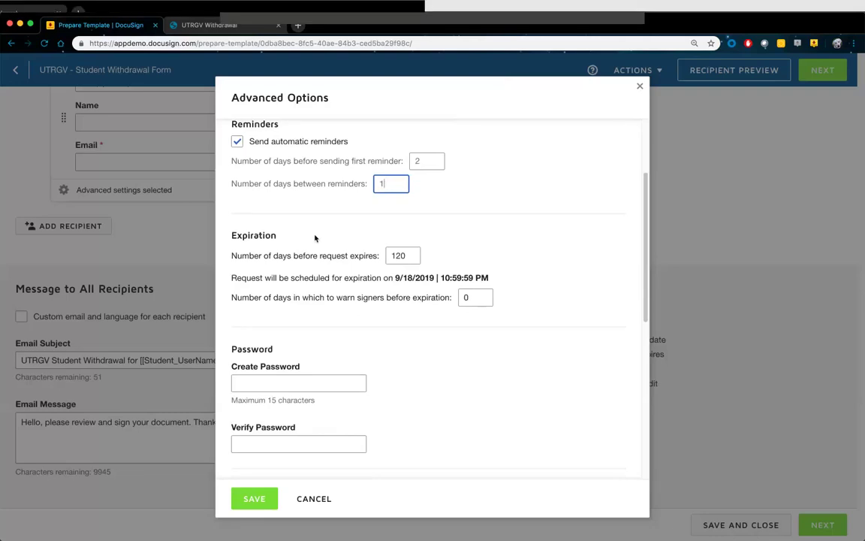
double_click(396, 255)
text(30)
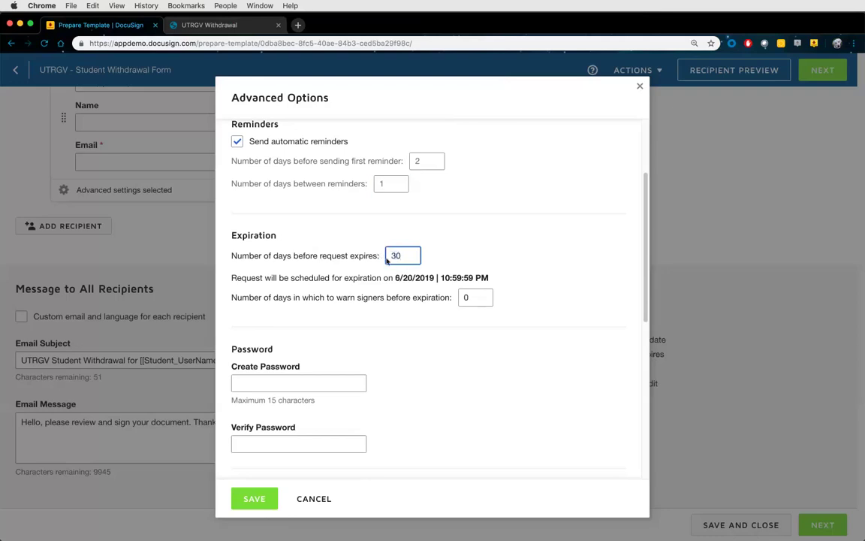
key(Tab)
text(5)
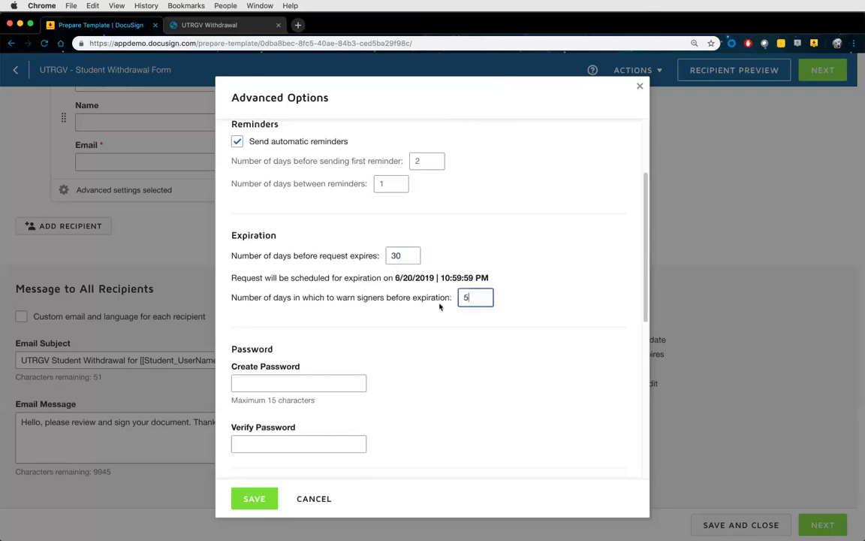
scroll(439, 305, down, 4)
Leave Branding on Default and save the Advanced Options
scroll(429, 327, down, 1)
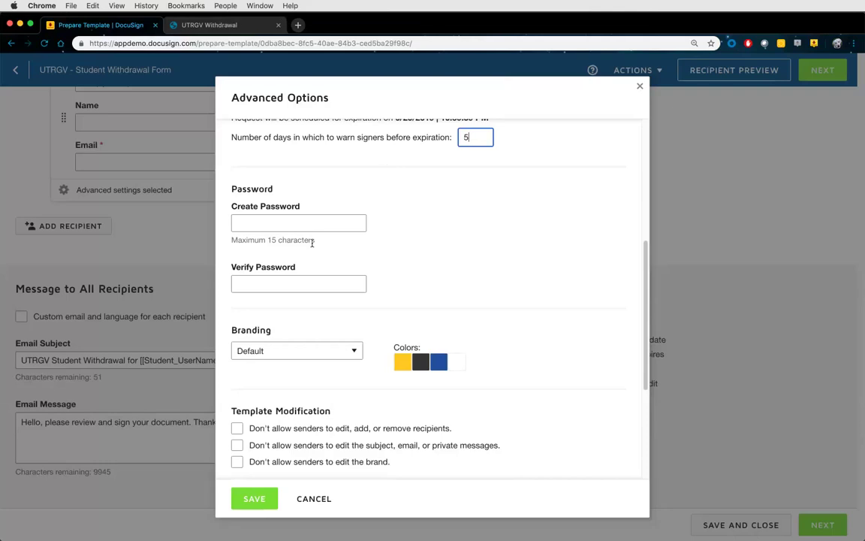
scroll(417, 274, down, 4)
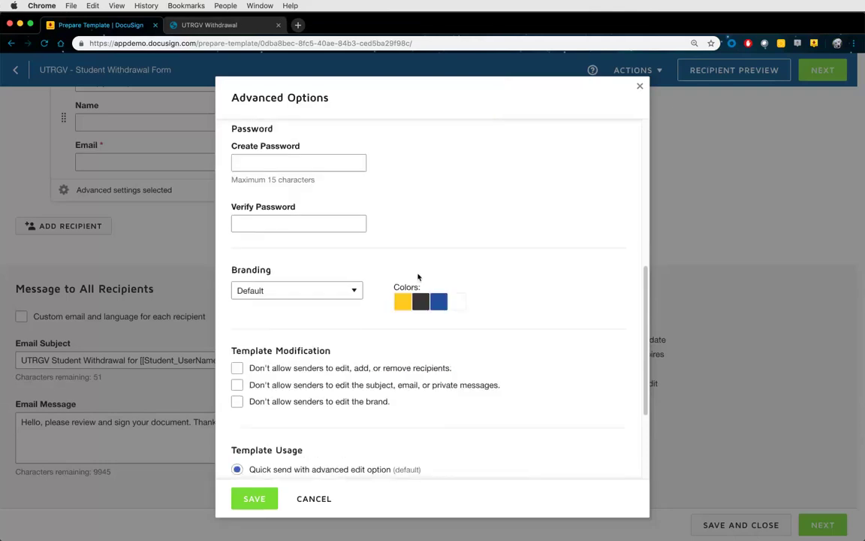
scroll(418, 277, down, 1)
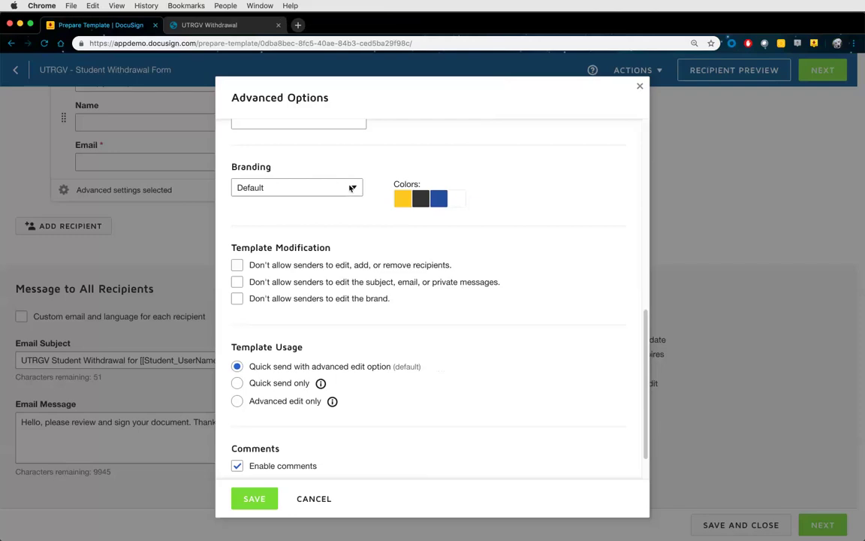
click(353, 189)
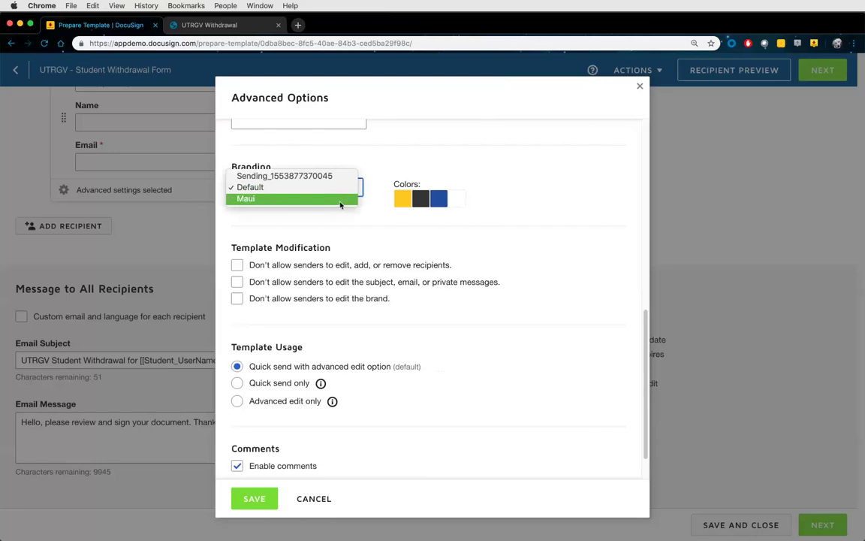
click(379, 219)
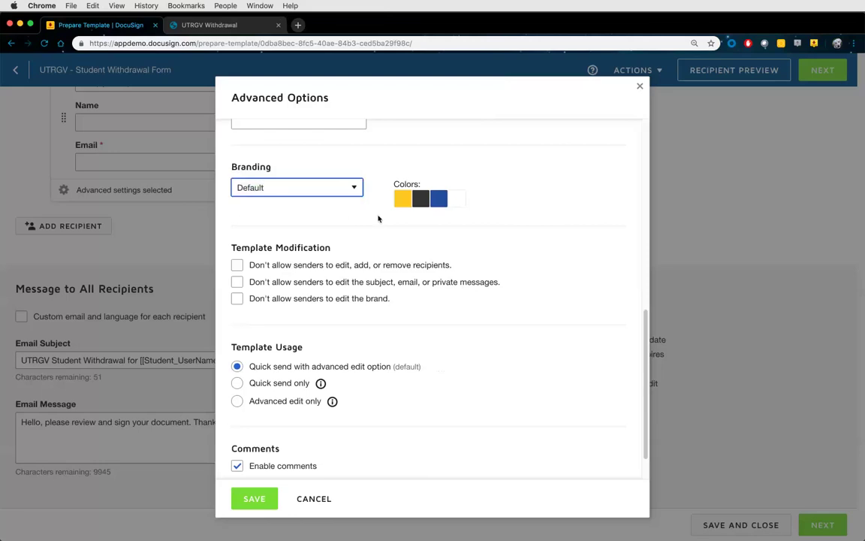
scroll(360, 218, down, 2)
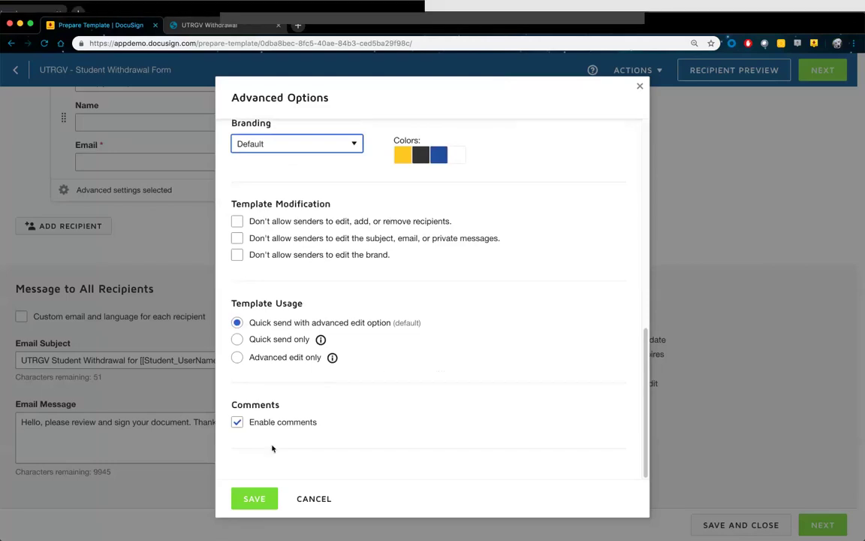
click(254, 498)
scroll(236, 310, up, 2)
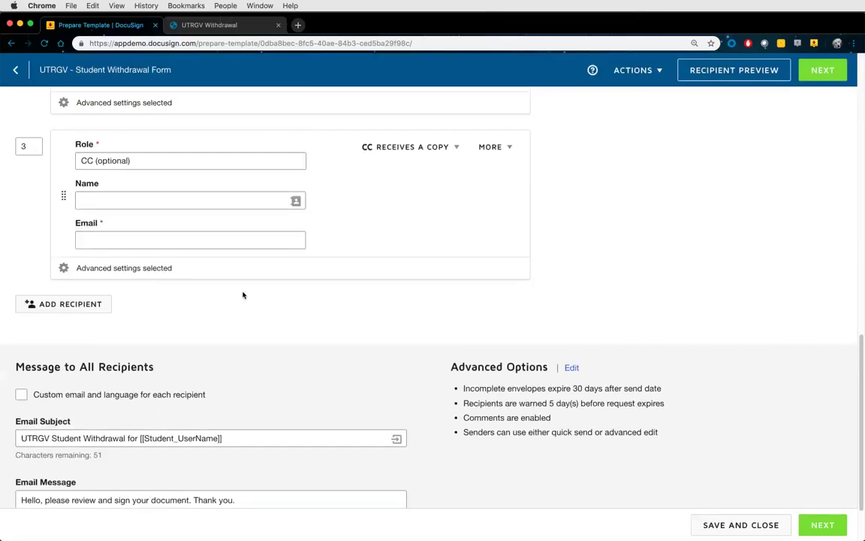
Expand the advanced settings of recipient 3 (CC) and review the recipient list
click(172, 268)
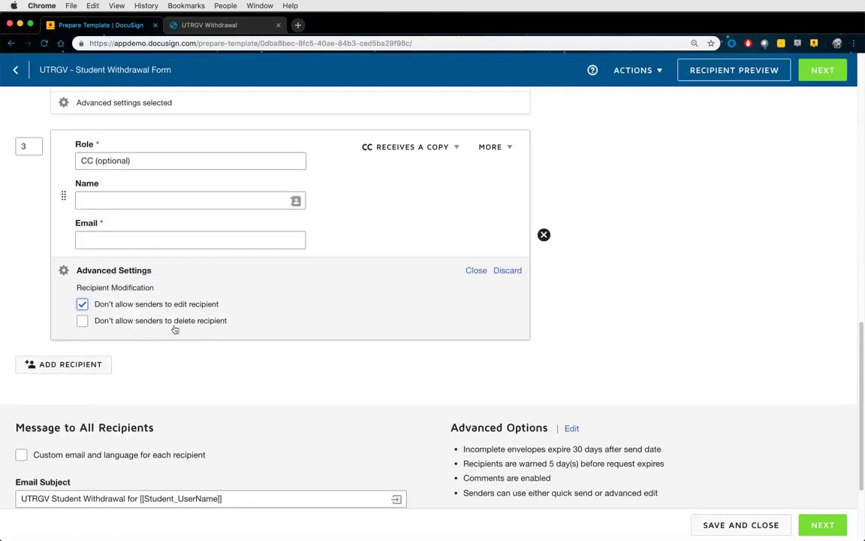
scroll(206, 338, up, 3)
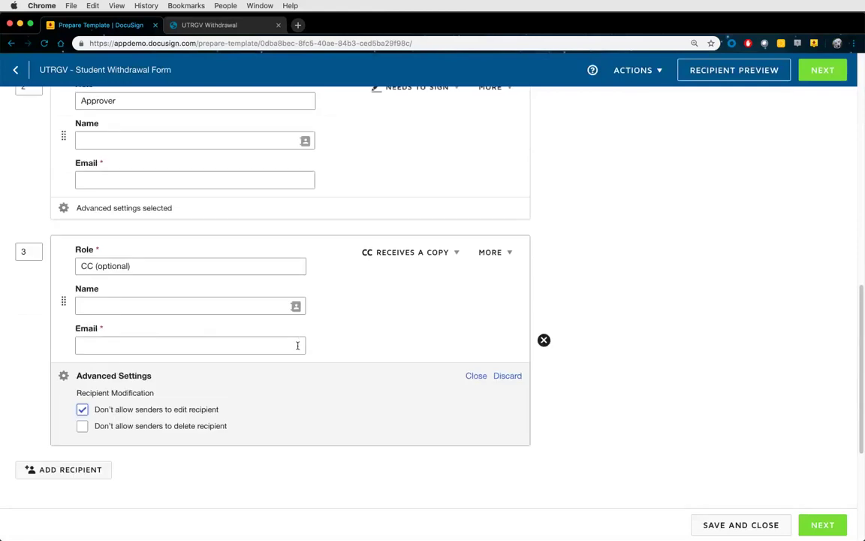
scroll(304, 349, up, 1)
scroll(306, 348, up, 6)
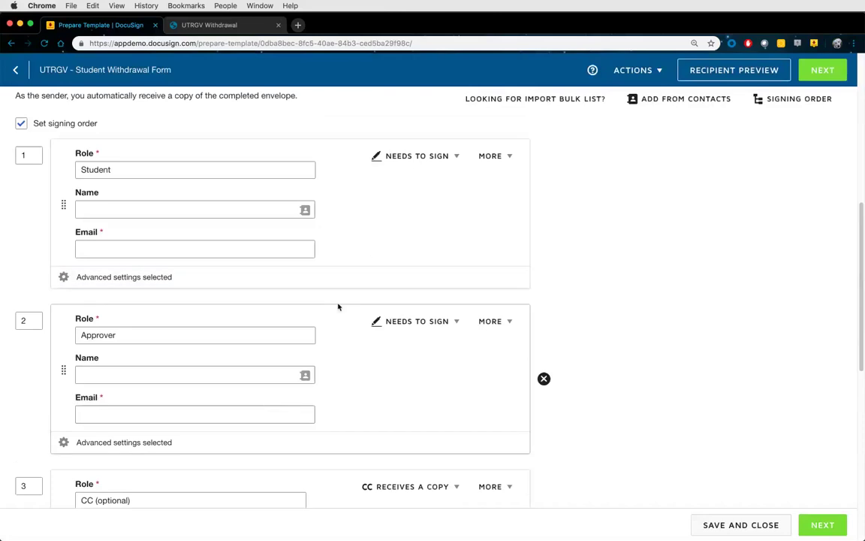
scroll(371, 319, down, 4)
scroll(266, 337, down, 1)
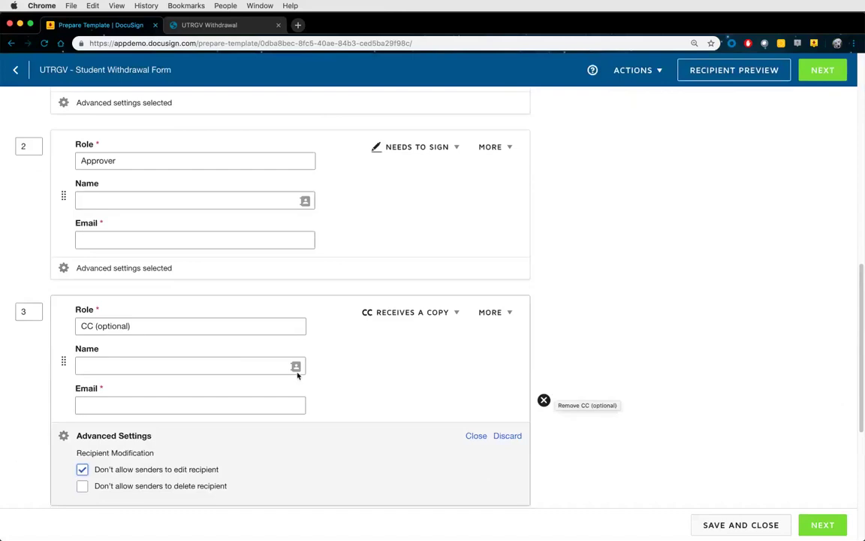
scroll(326, 399, down, 5)
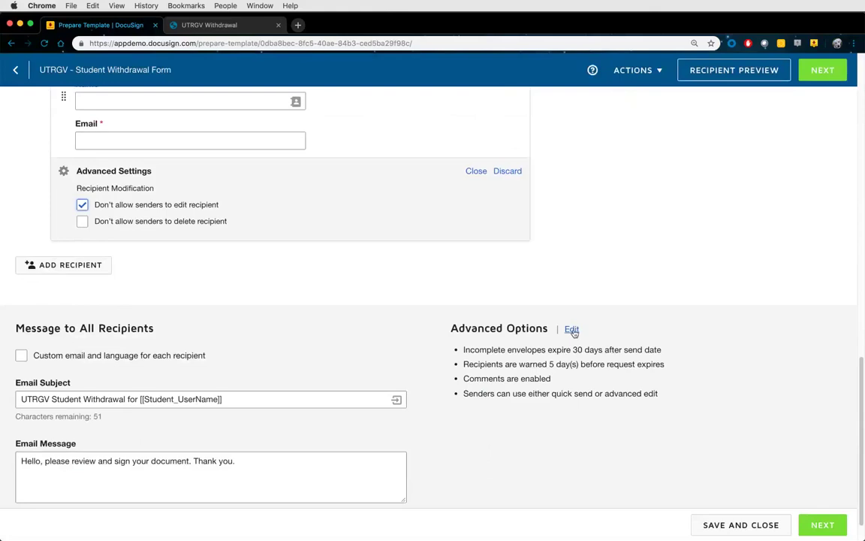
In Advanced Options, set Template Usage to 'Quick send with advanced edit option (default)'
click(572, 330)
scroll(468, 294, down, 10)
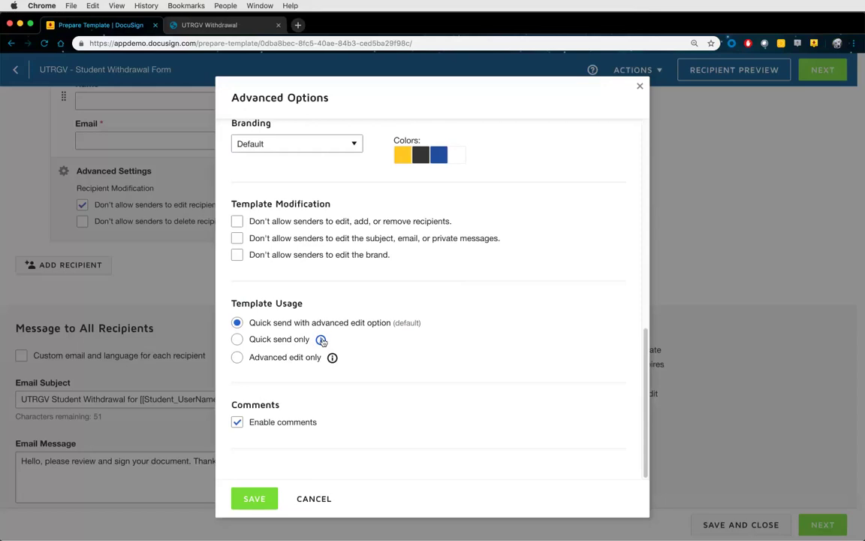
click(282, 339)
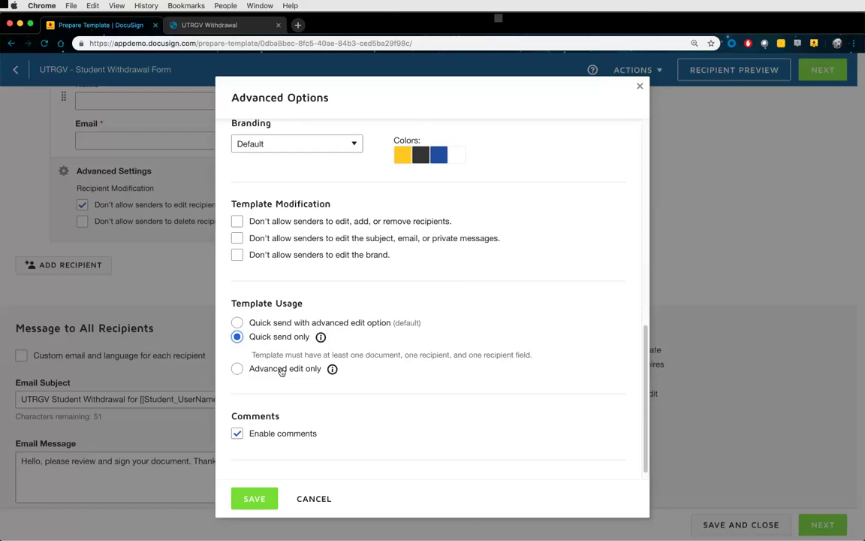
click(281, 371)
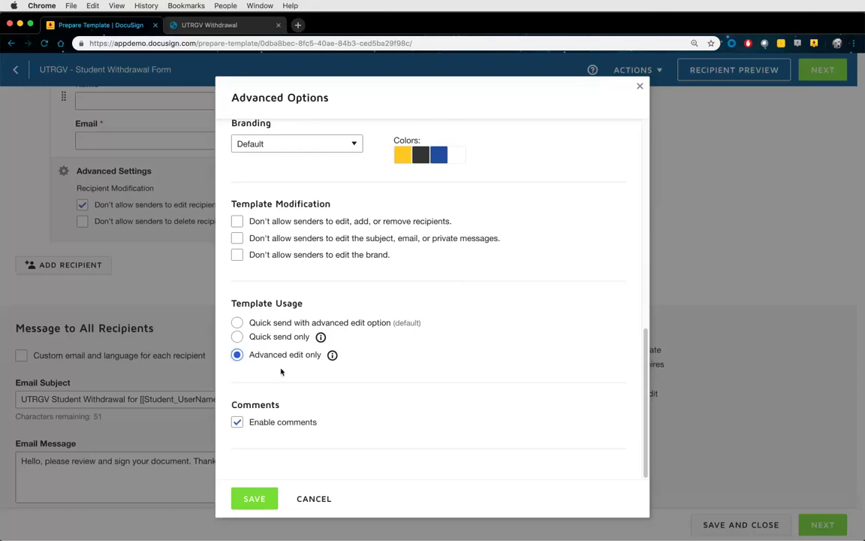
click(275, 324)
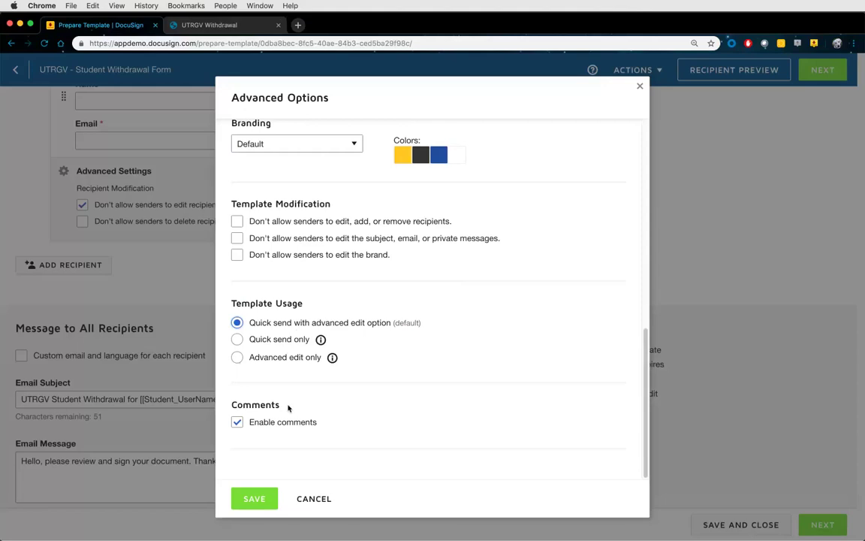
Save the advanced options and continue to the Add Fields page
click(251, 491)
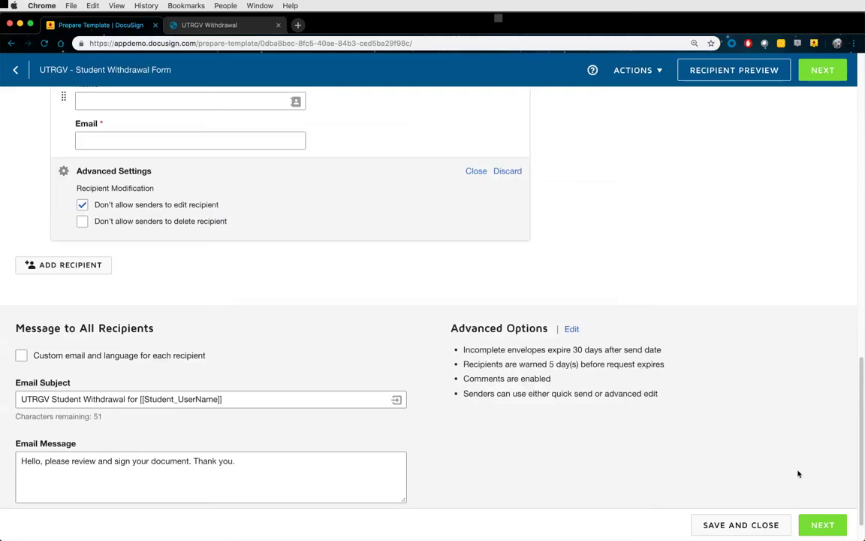
click(821, 525)
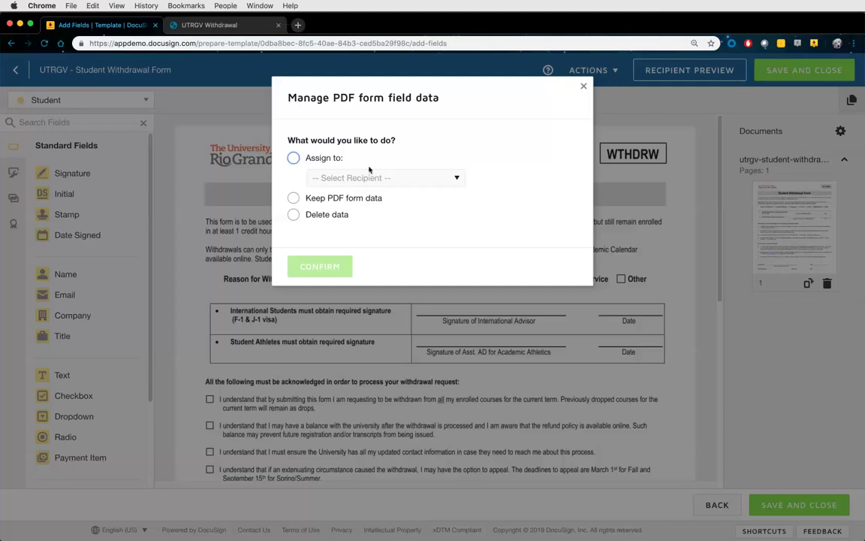
Convert the PDF's form fields to DocuSign fields assigned to Student
click(333, 159)
click(366, 178)
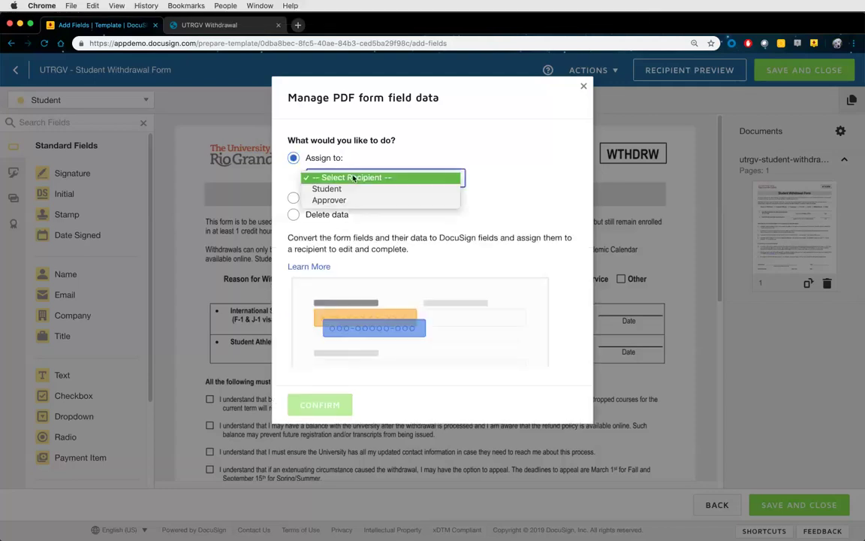
click(353, 187)
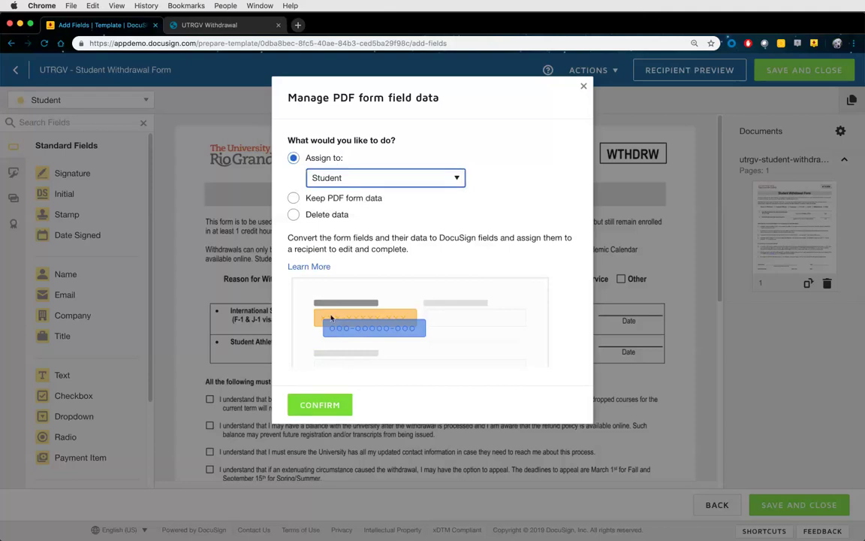
click(338, 406)
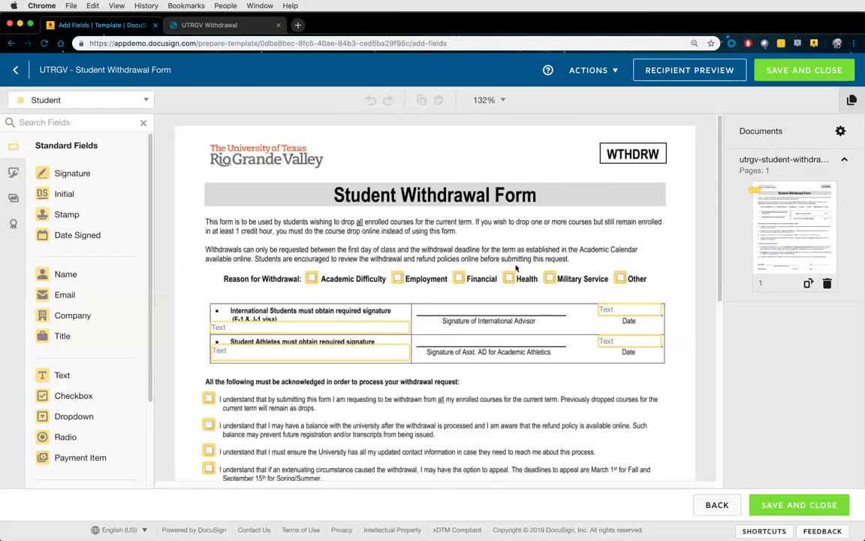
scroll(484, 394, down, 5)
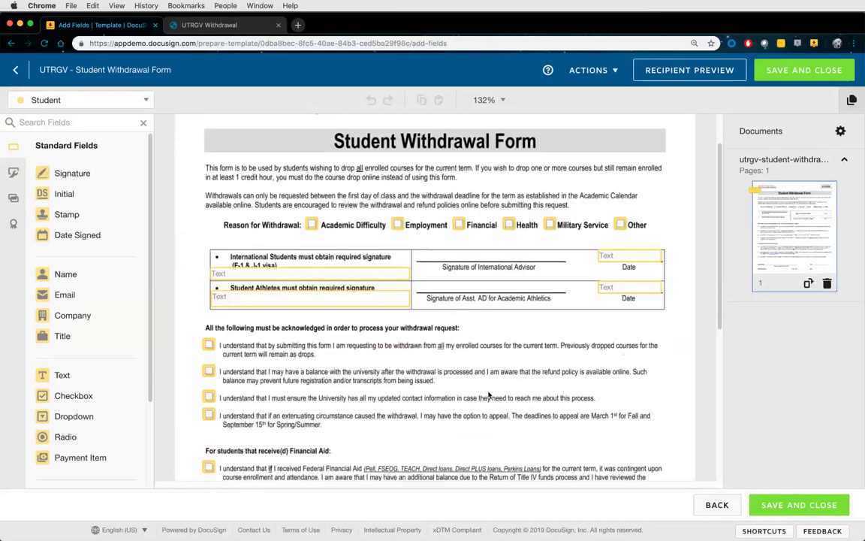
scroll(488, 395, down, 1)
scroll(487, 392, up, 1)
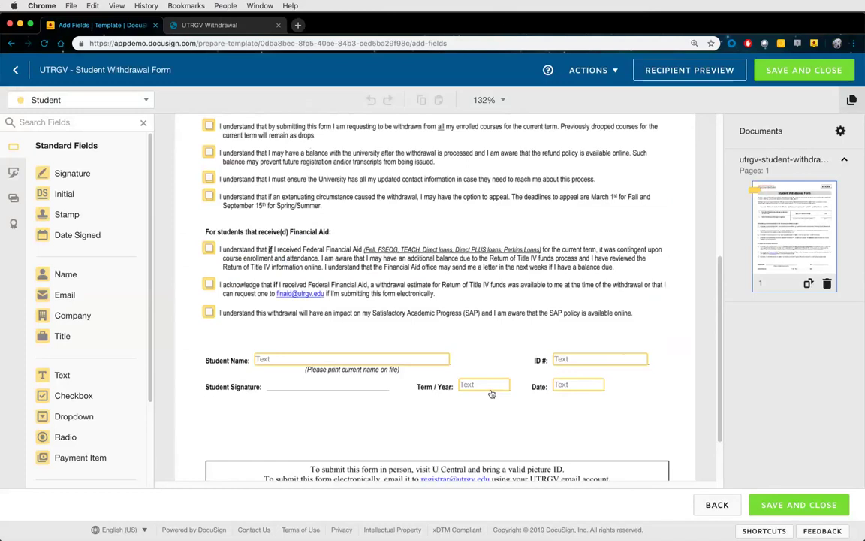
Delete all converted fields from the lower and upper parts of the form
click(298, 361)
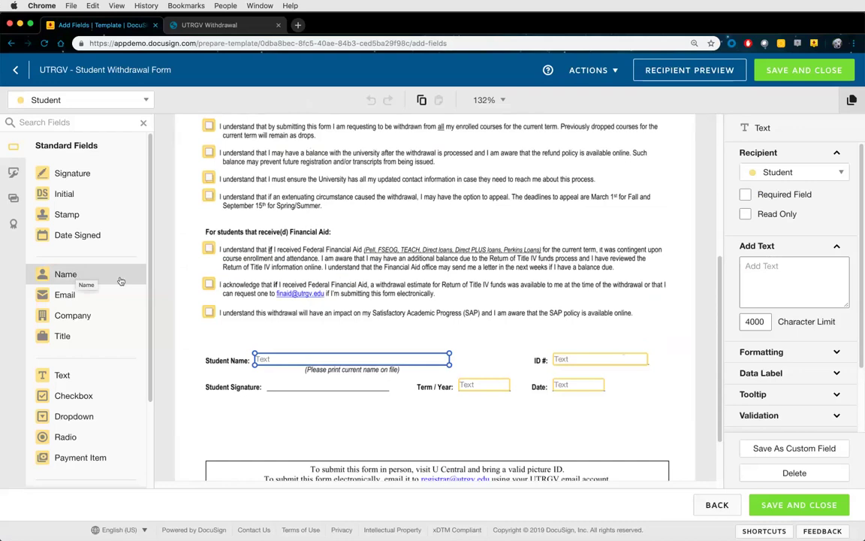
click(576, 386)
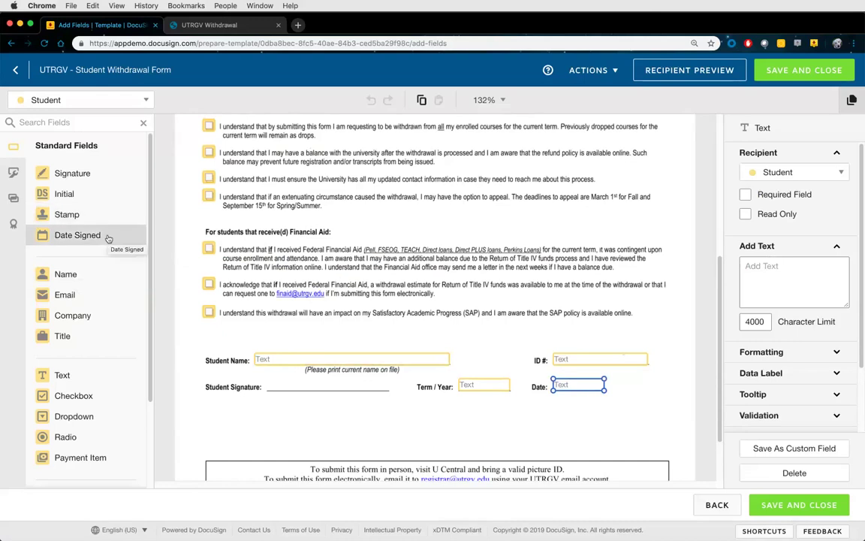
drag(107, 237, 190, 131)
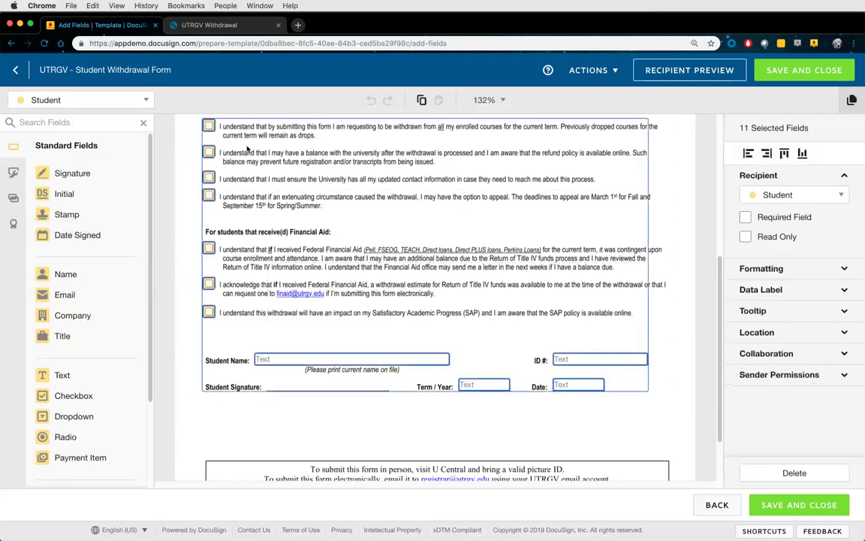
key(Delete)
scroll(250, 162, up, 5)
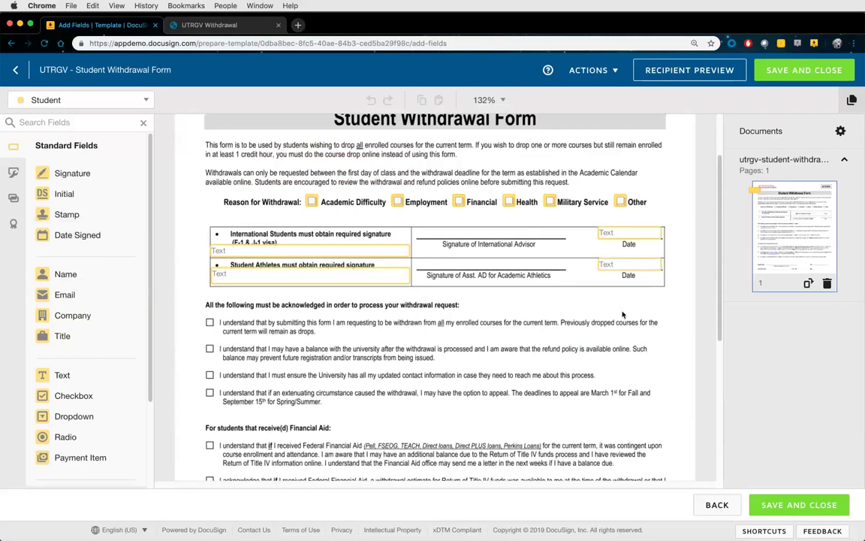
mouse_move(667, 314)
mouse_down()
mouse_move(420, 229)
mouse_move(210, 197)
mouse_move(203, 172)
mouse_up()
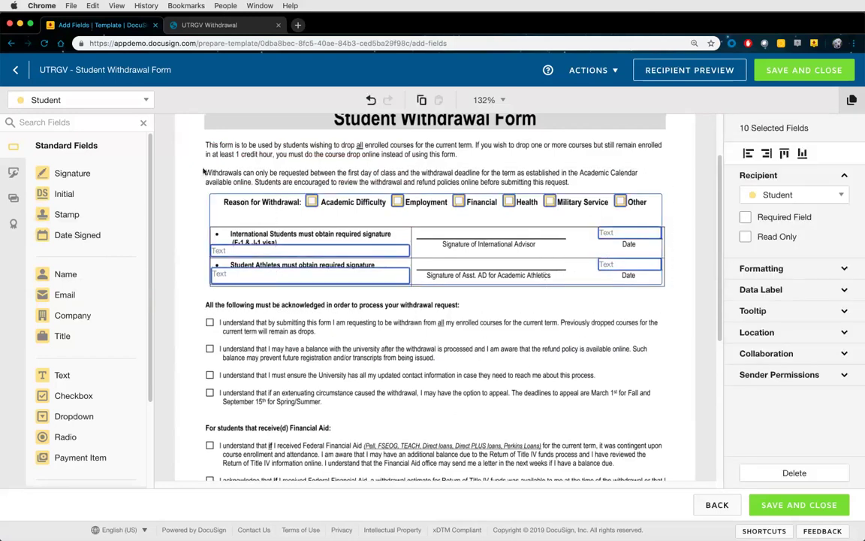
key(Delete)
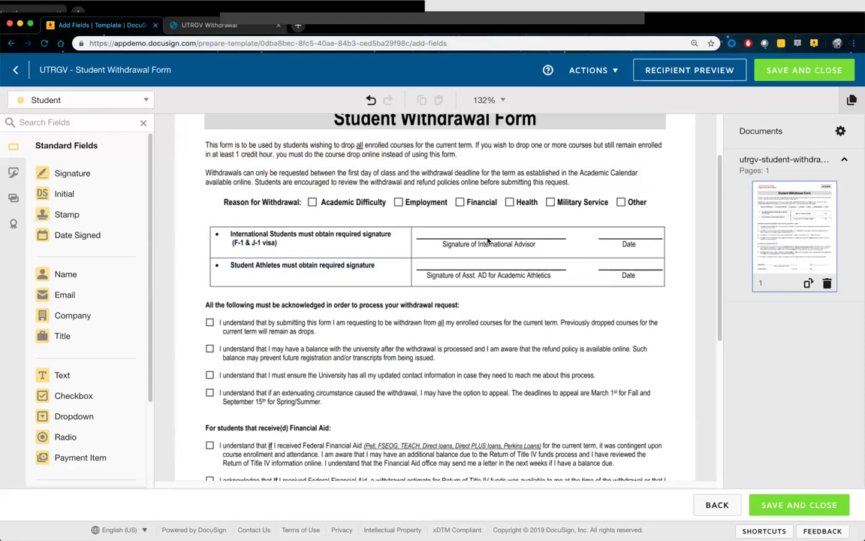
scroll(350, 250, up, 1)
scroll(350, 250, up, 2)
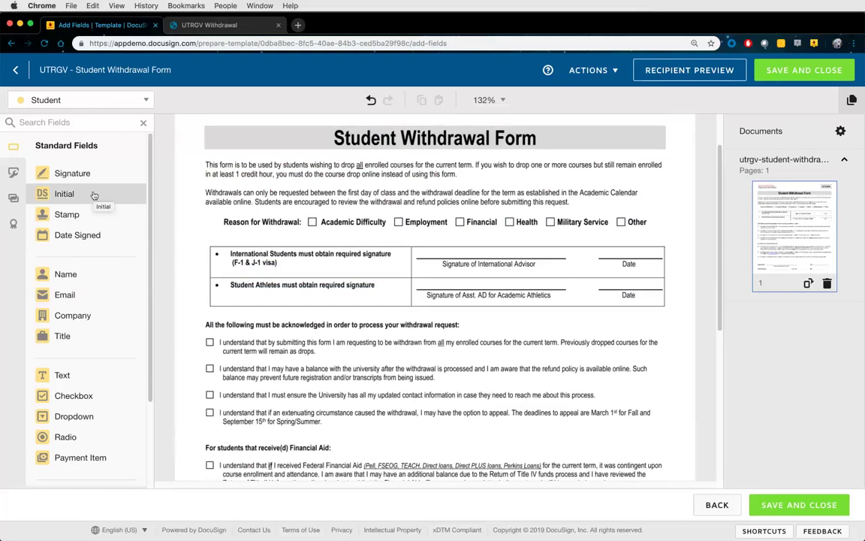
click(106, 102)
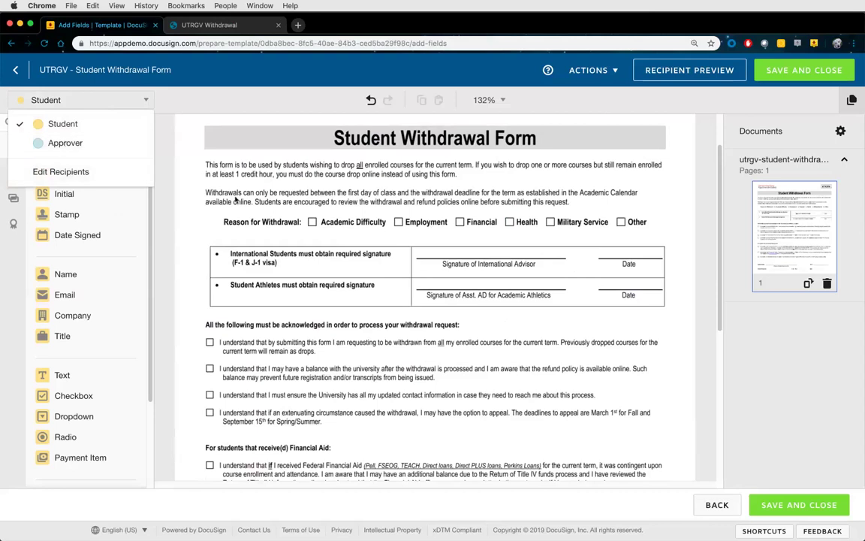
click(236, 251)
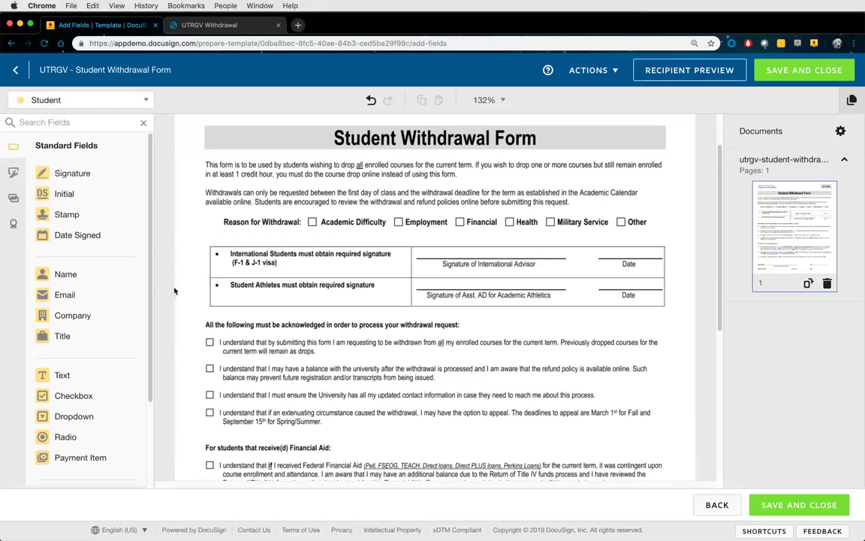
scroll(251, 269, down, 2)
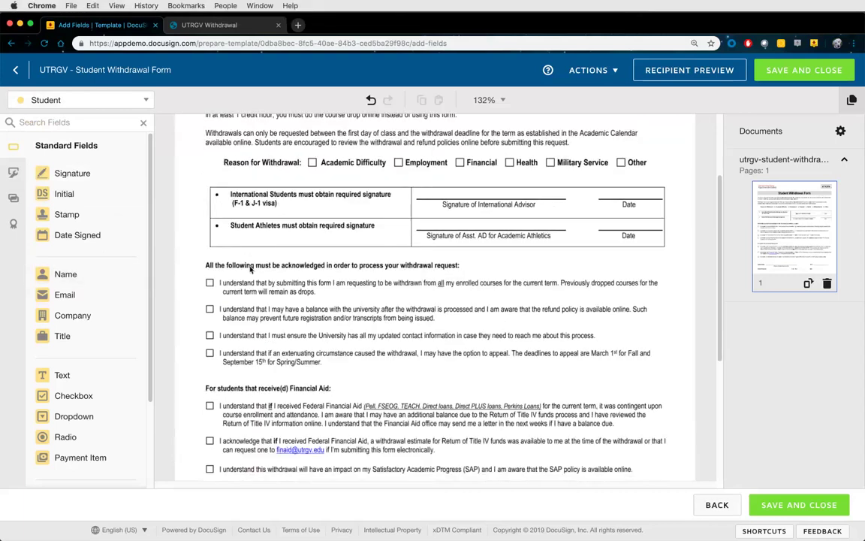
scroll(251, 269, down, 7)
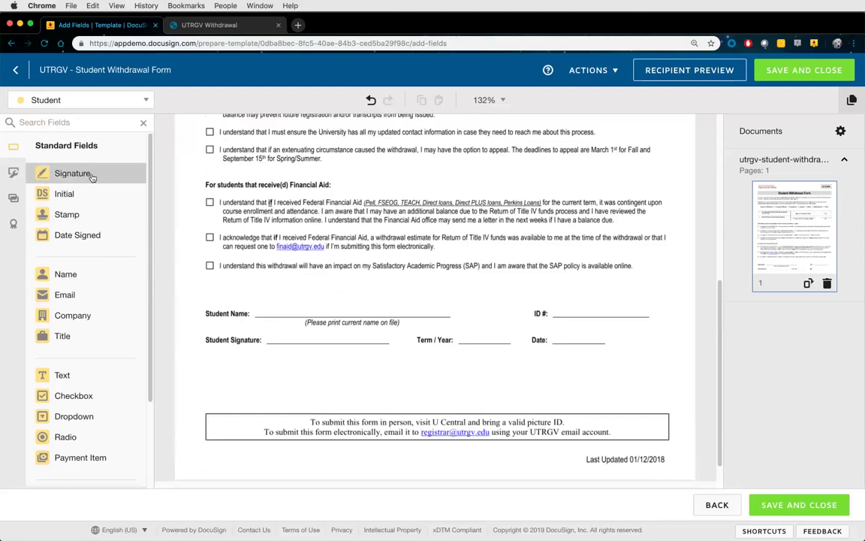
Place a required Student Signature field on the Student Name line
mouse_move(92, 177)
mouse_down()
mouse_move(209, 201)
mouse_move(225, 284)
mouse_move(263, 293)
mouse_up()
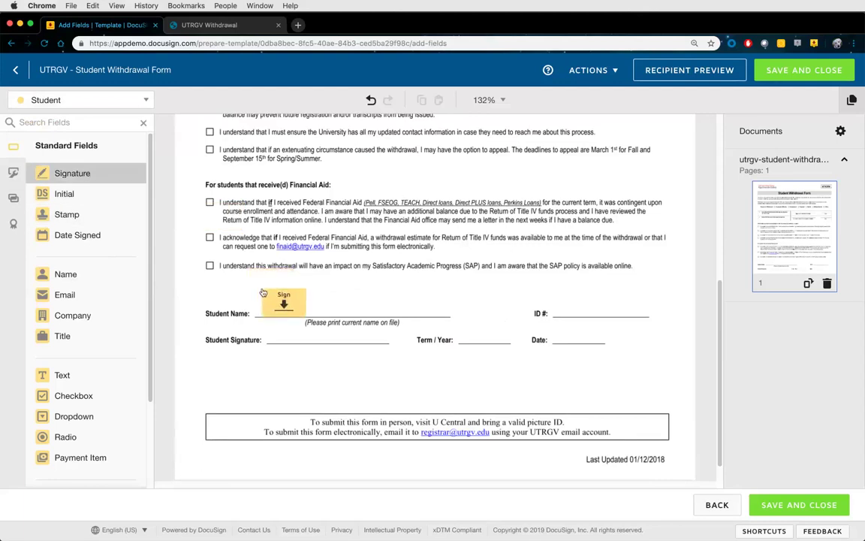
drag(263, 293, 263, 293)
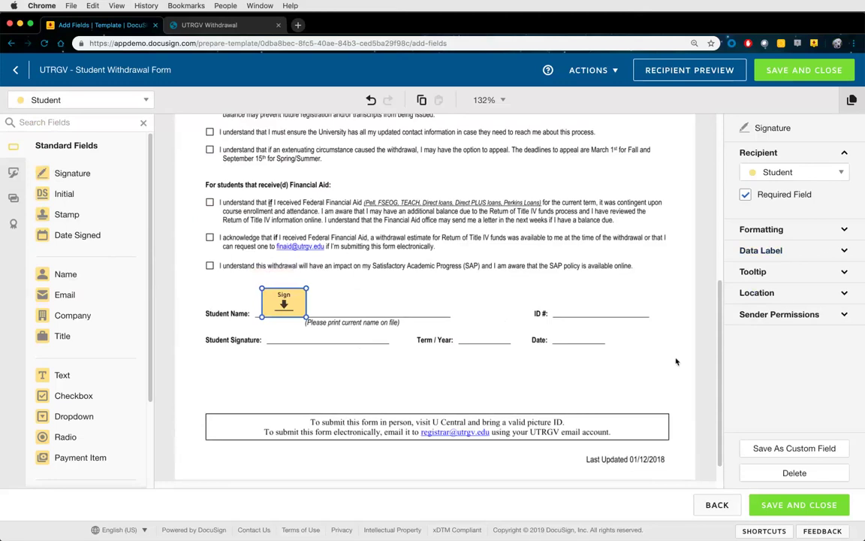
click(336, 305)
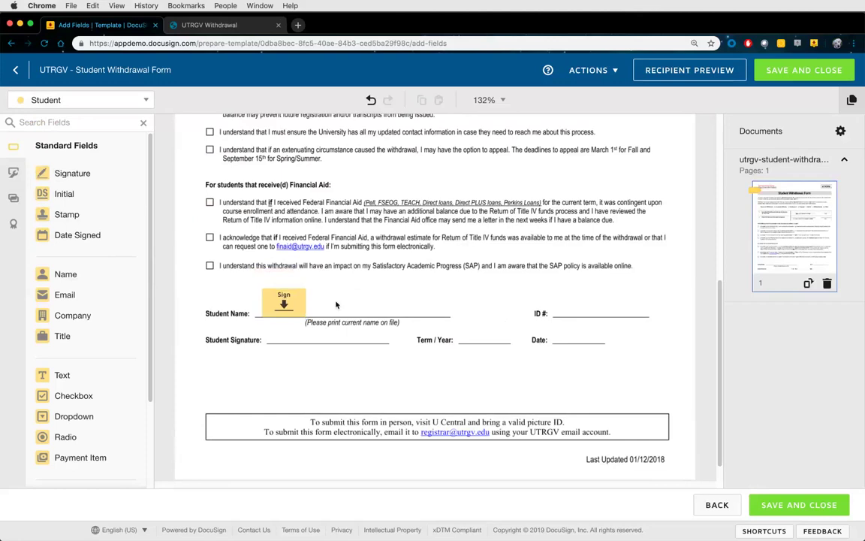
click(293, 305)
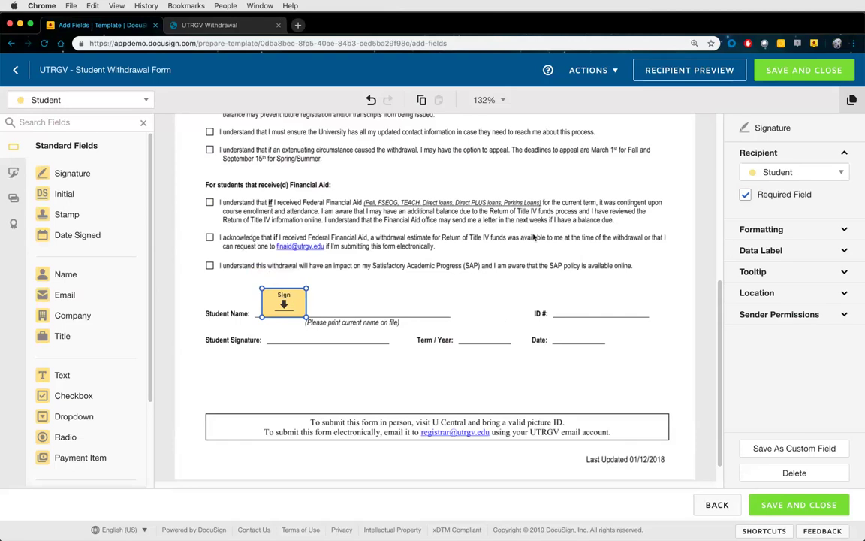
click(745, 195)
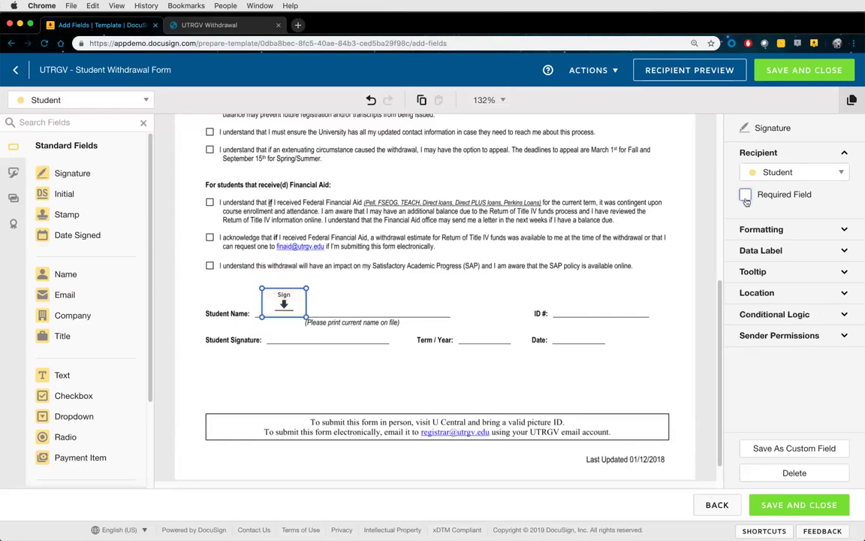
click(551, 291)
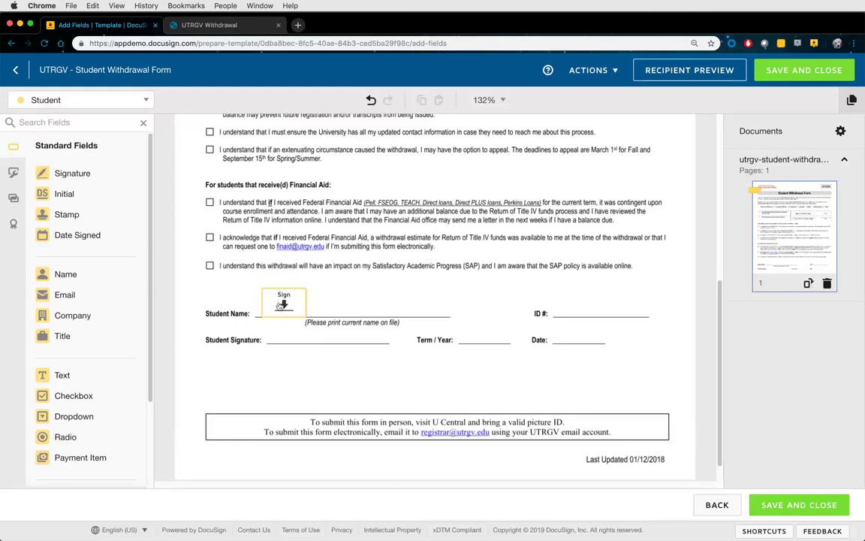
click(282, 305)
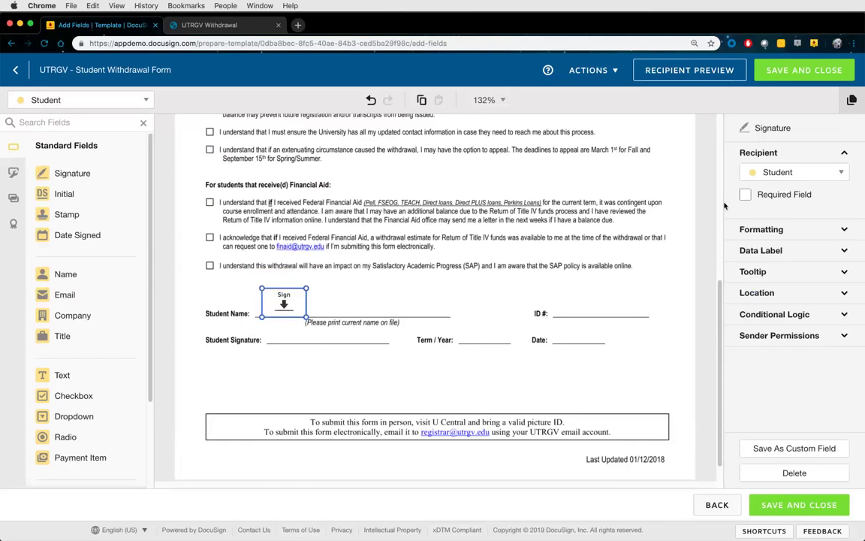
click(745, 194)
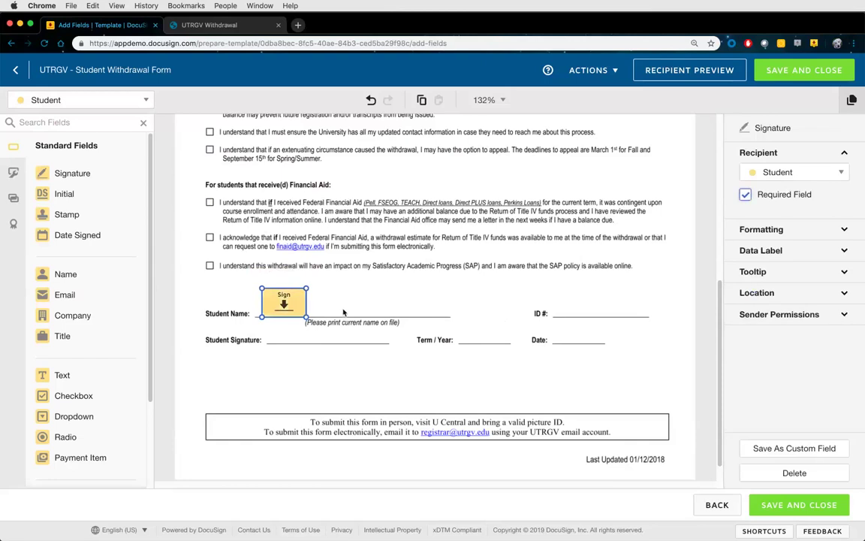
click(766, 229)
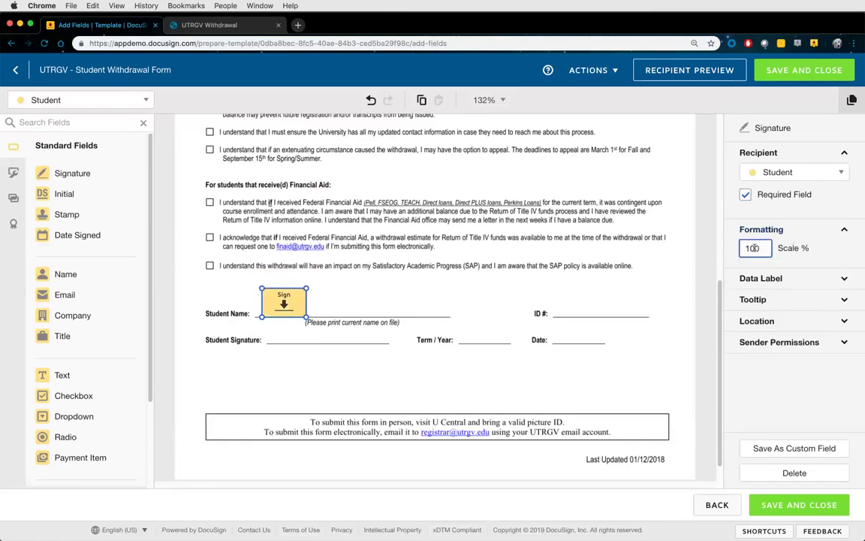
key(BackSpace)
key(BackSpace)
key(BackSpace)
text(50)
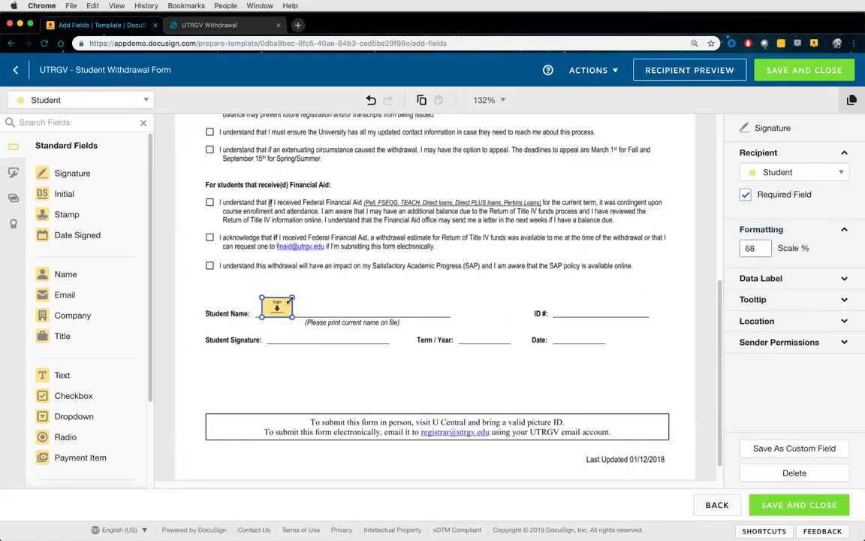
drag(284, 316, 315, 284)
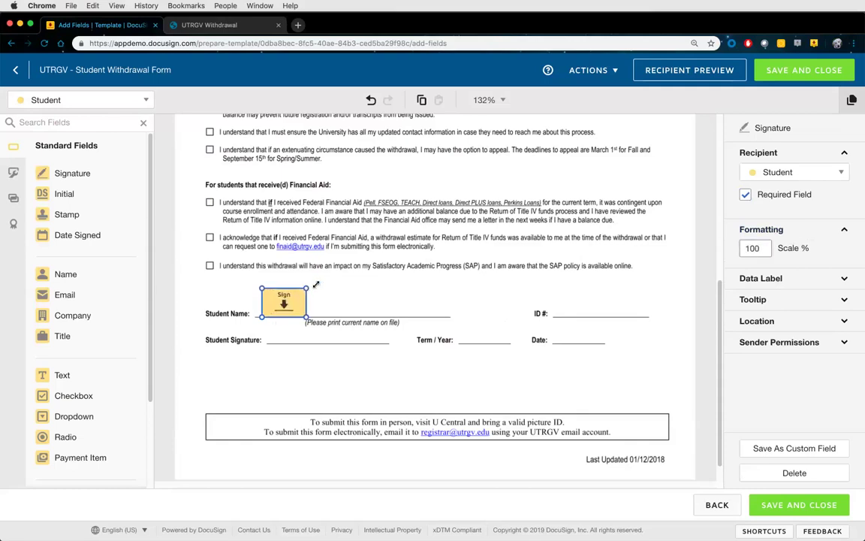
click(761, 229)
click(764, 153)
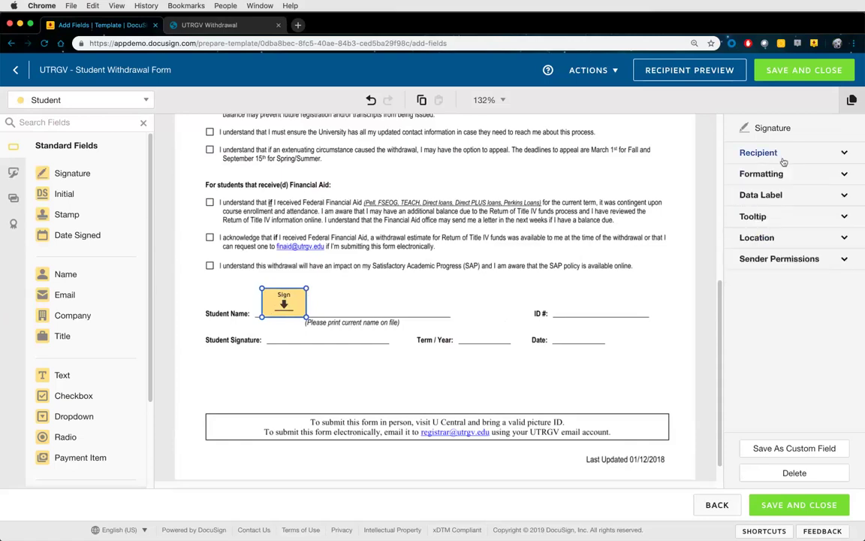
Collapse the Sign field's Data Label section and expand its Tooltip setting
click(761, 196)
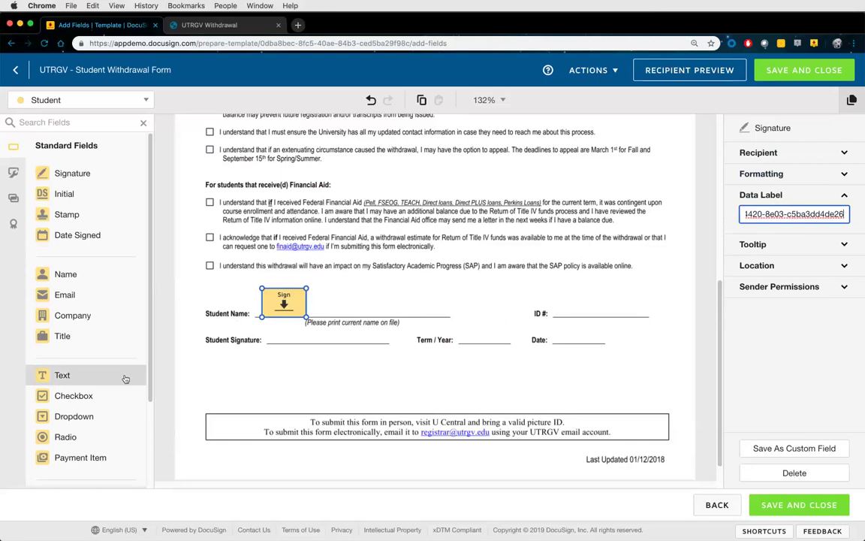
click(761, 195)
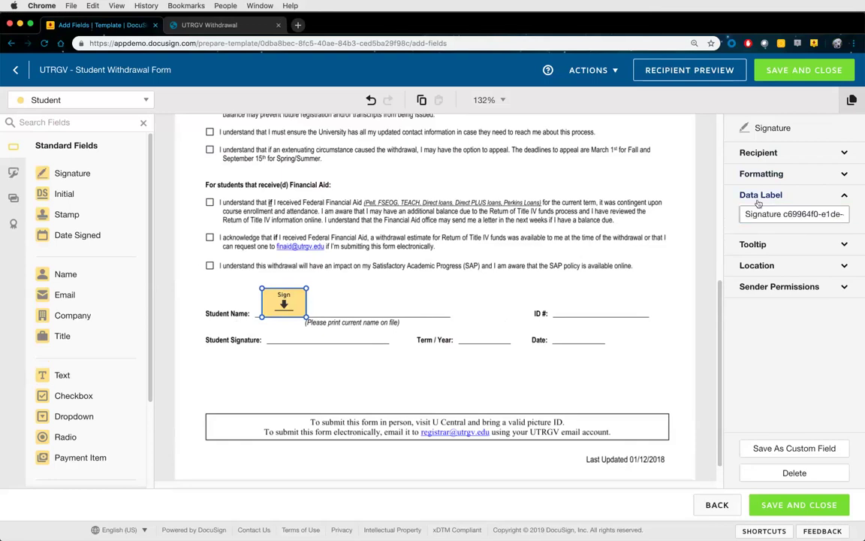
click(753, 217)
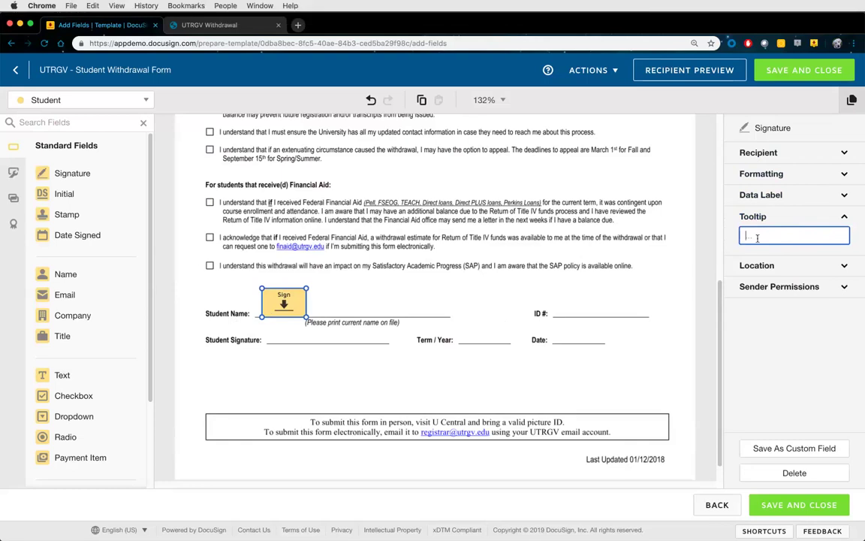
Enter 'Please click here to sign' as the Sign field's tooltip, then reveal its Location settings
text(Please click here to sign)
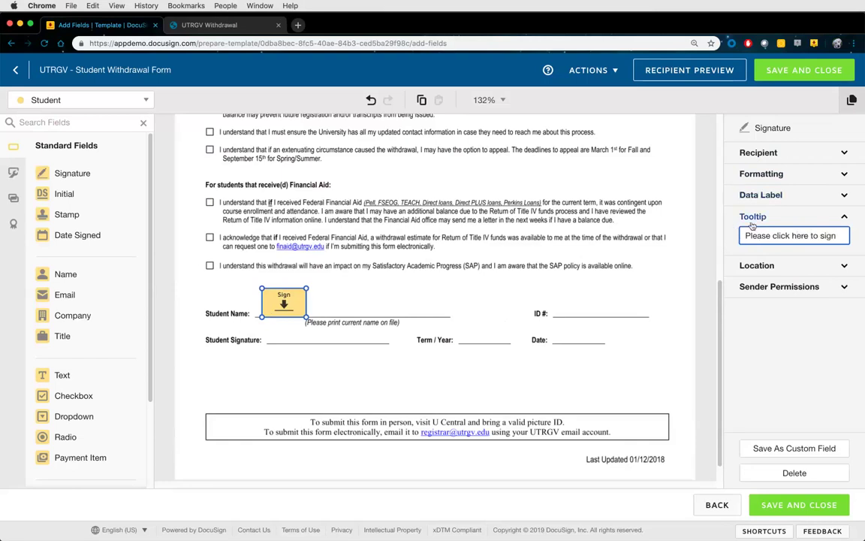
click(757, 217)
click(759, 238)
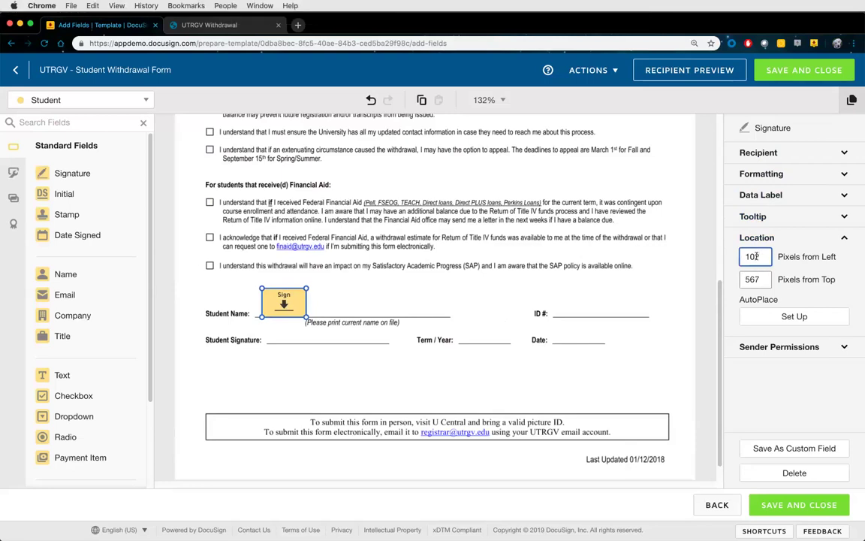
Adjust the Sign field's left offset and drag it back to 102 px left, 567 px top
drag(755, 256, 770, 256)
text(1)
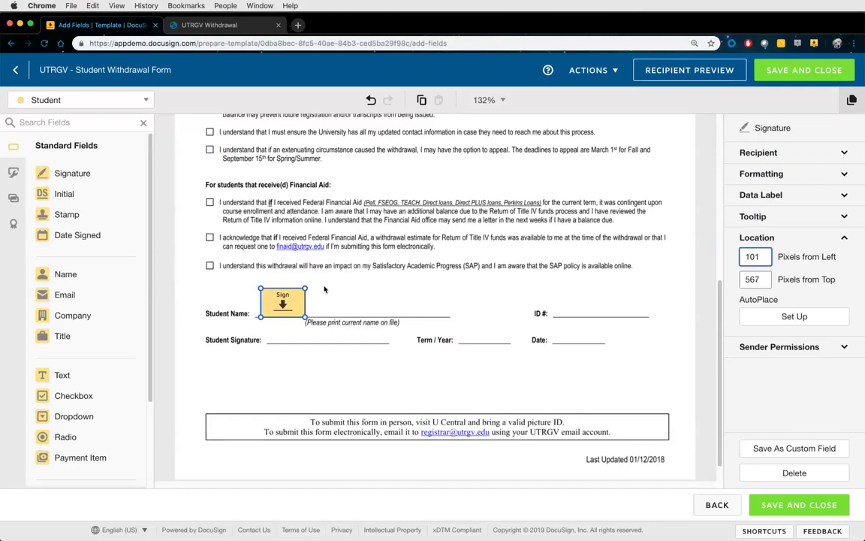
mouse_move(284, 296)
mouse_down()
mouse_move(291, 377)
mouse_move(284, 299)
mouse_up()
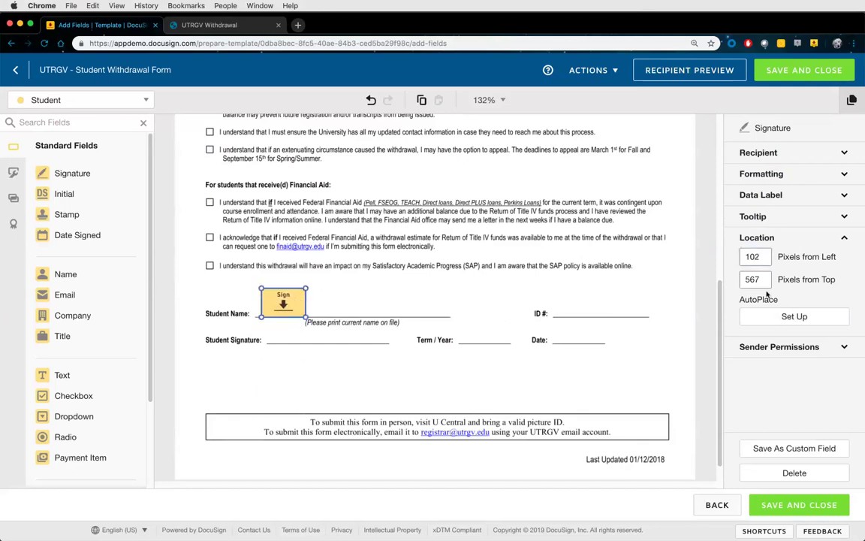
click(796, 238)
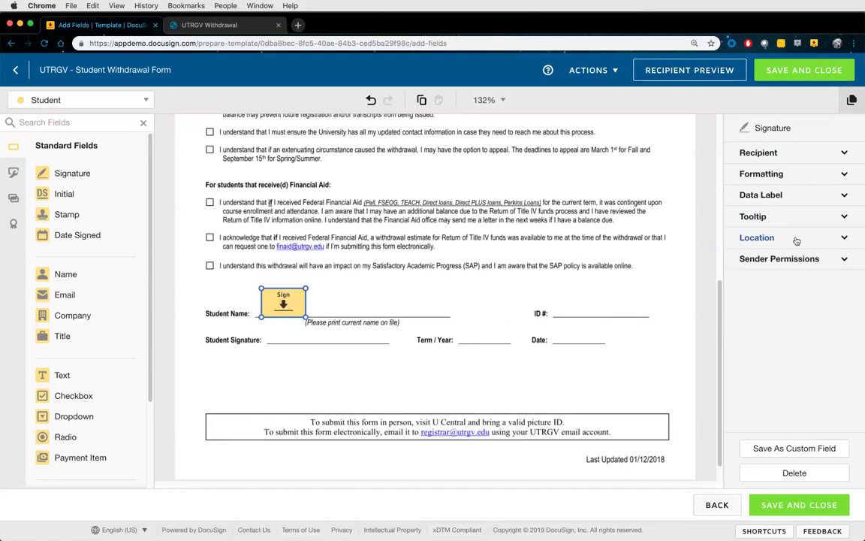
Show the Sign field's sender permissions and review the Approver recipient's advanced settings via Edit Recipients
click(793, 263)
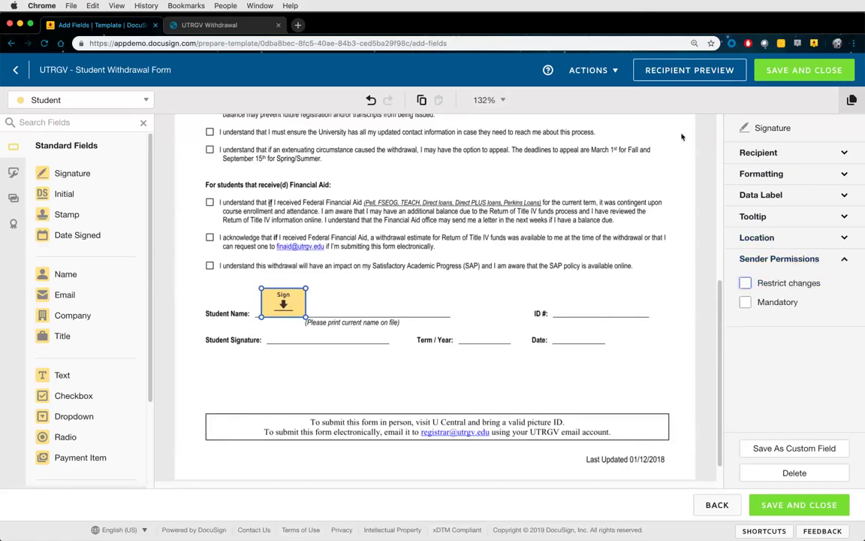
click(592, 70)
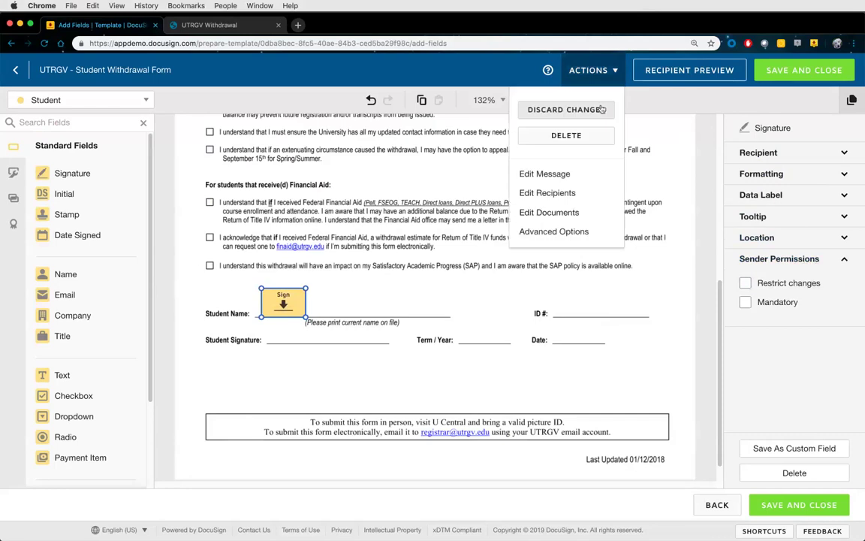
click(550, 194)
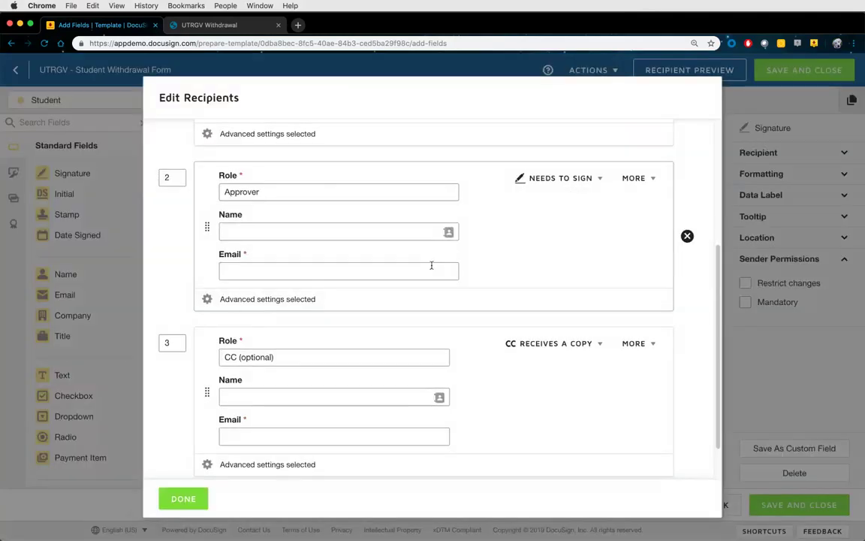
click(310, 300)
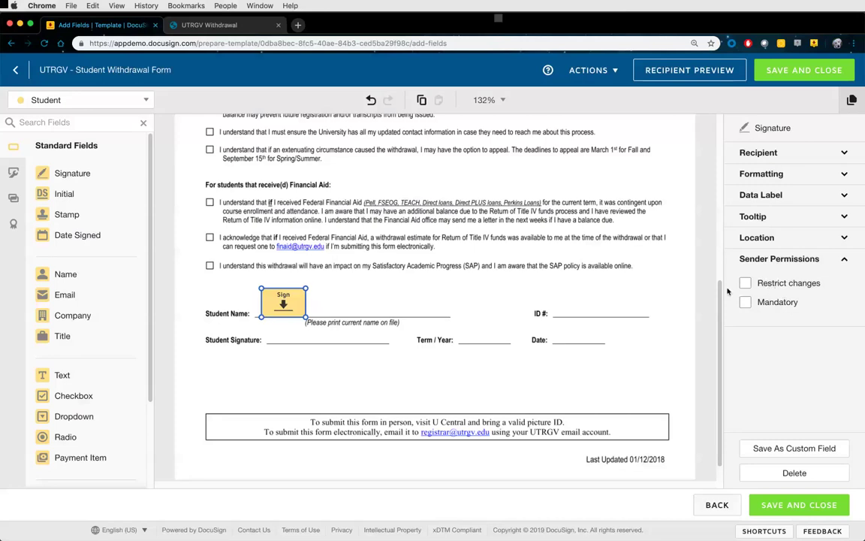
Toggle Restrict changes and Mandatory on and back off, leaving the Sign field optional and unrestricted
click(745, 283)
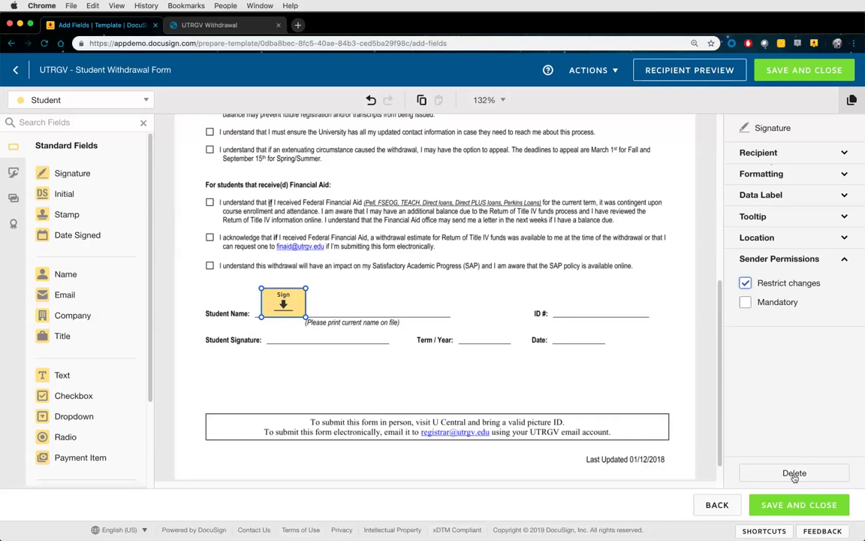
click(745, 302)
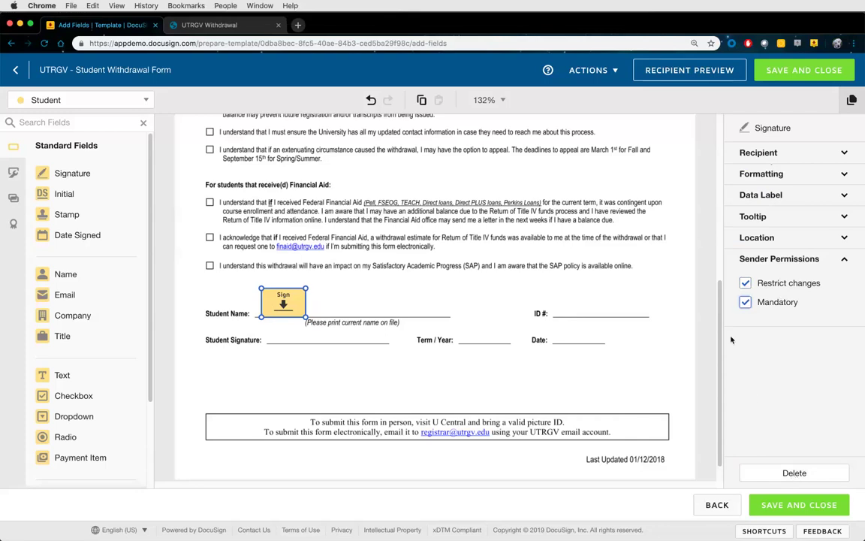
click(744, 283)
click(745, 301)
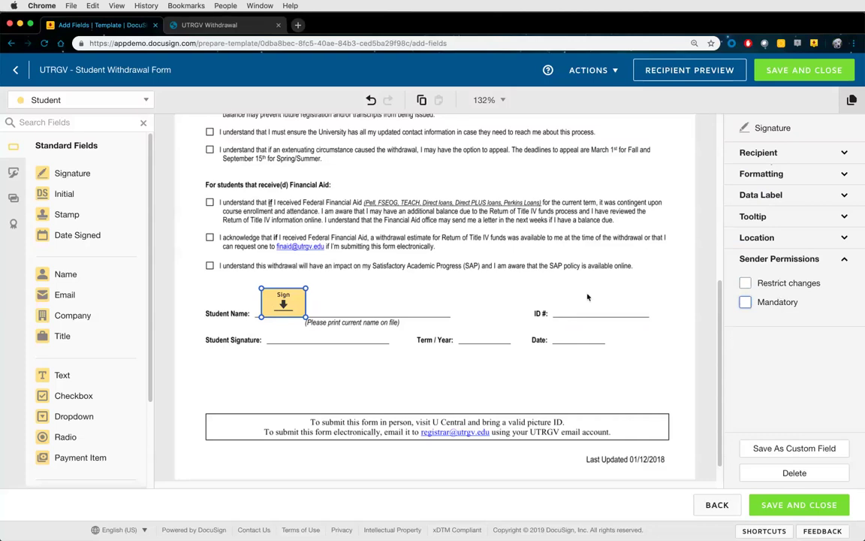
click(462, 306)
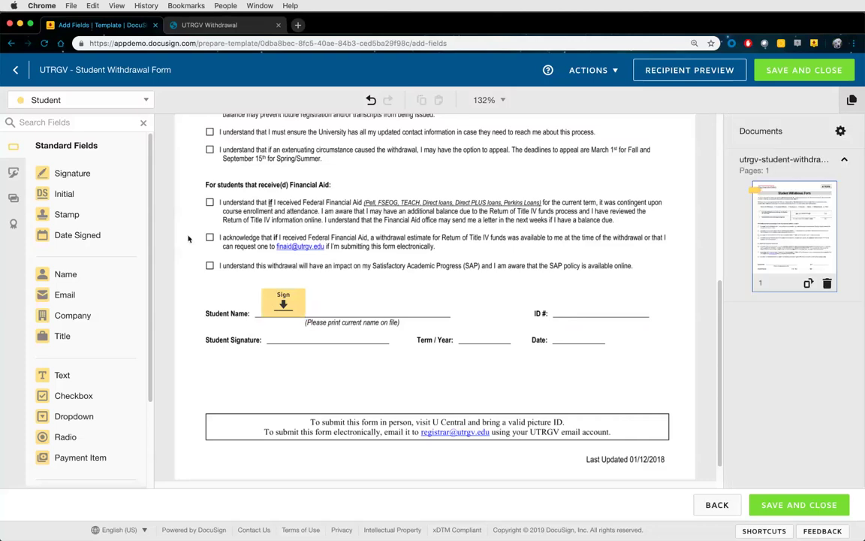
drag(68, 197, 354, 306)
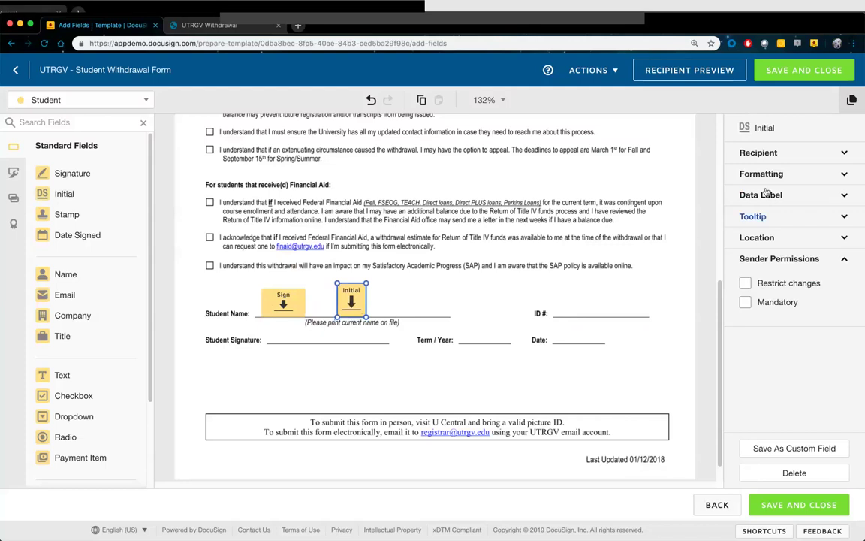
key(Delete)
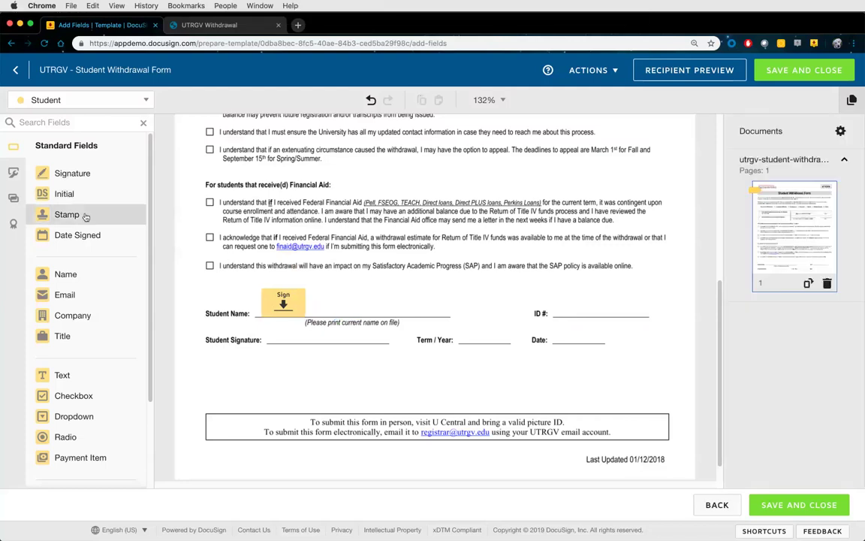
mouse_move(87, 217)
mouse_down()
mouse_move(353, 234)
mouse_move(286, 349)
mouse_move(290, 371)
mouse_up()
scroll(342, 362, down, 1)
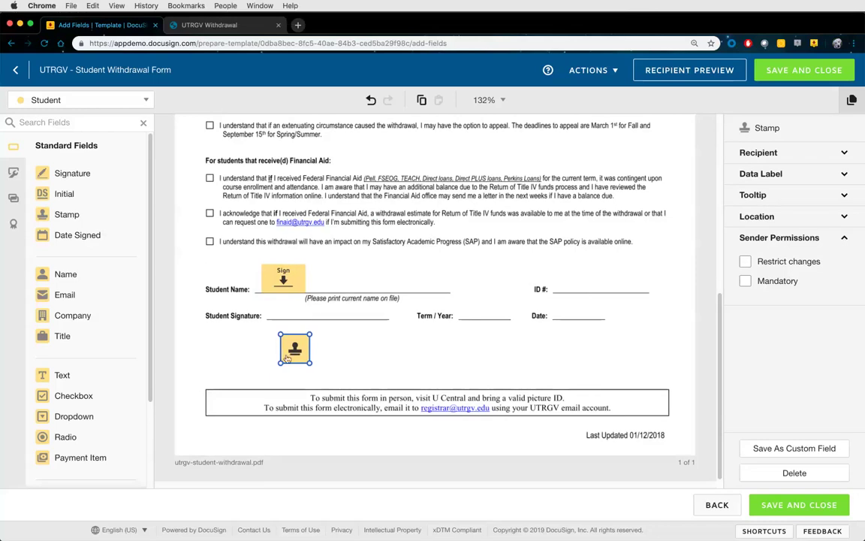
key(Delete)
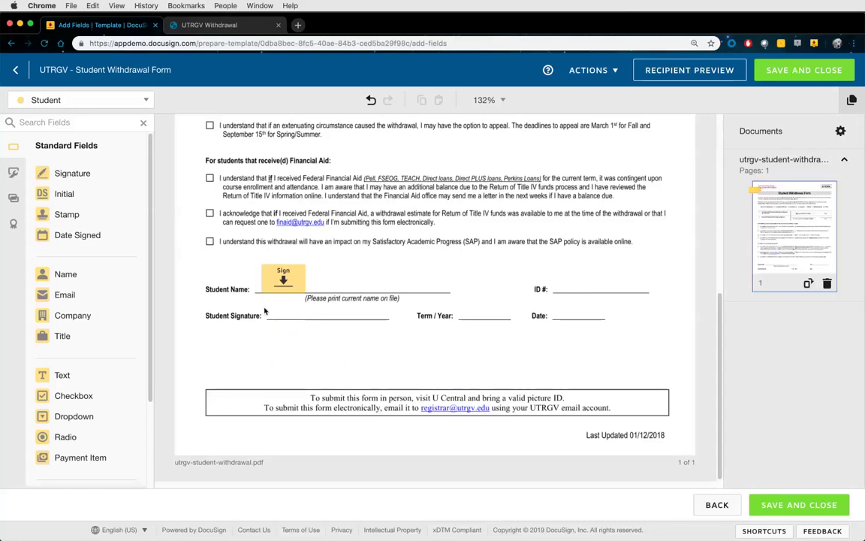
Put Date Signed on the Date line, Sign on Student Signature, and Full Name on Student Name
drag(87, 234, 554, 310)
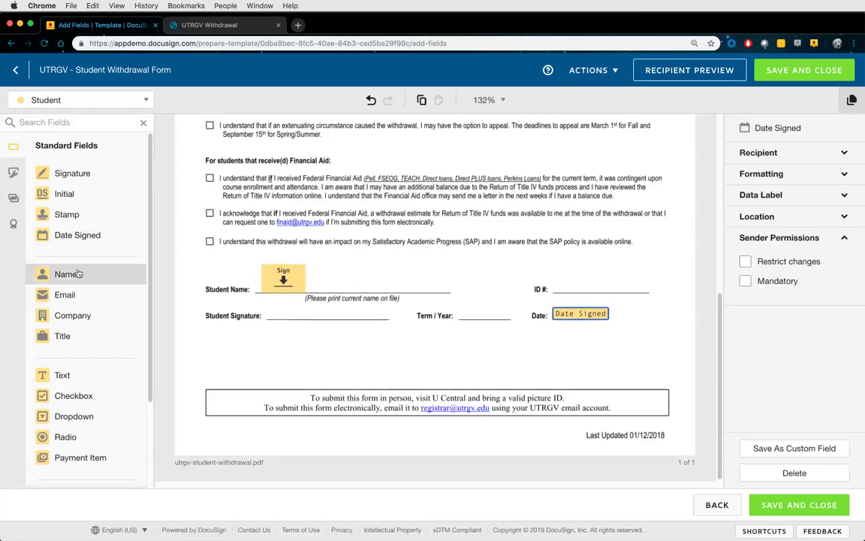
mouse_move(282, 273)
mouse_down()
mouse_move(291, 298)
mouse_move(304, 298)
mouse_up()
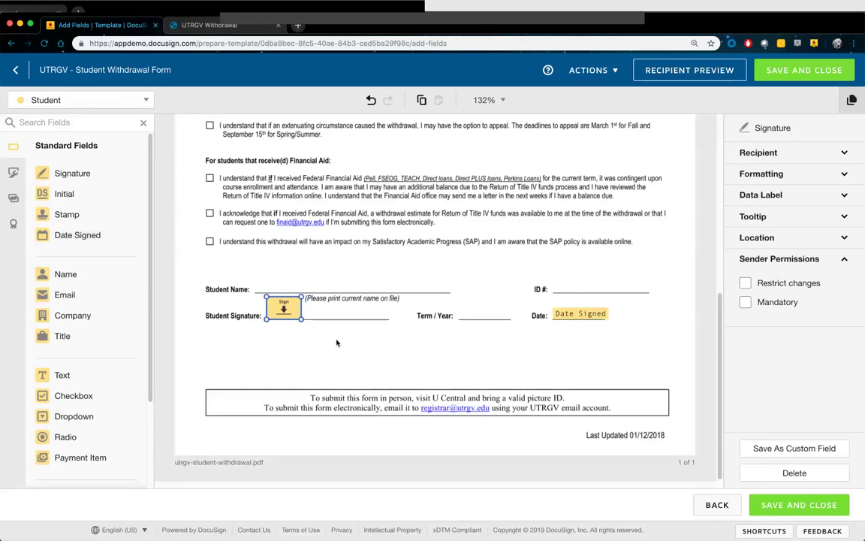
click(323, 316)
drag(87, 280, 257, 287)
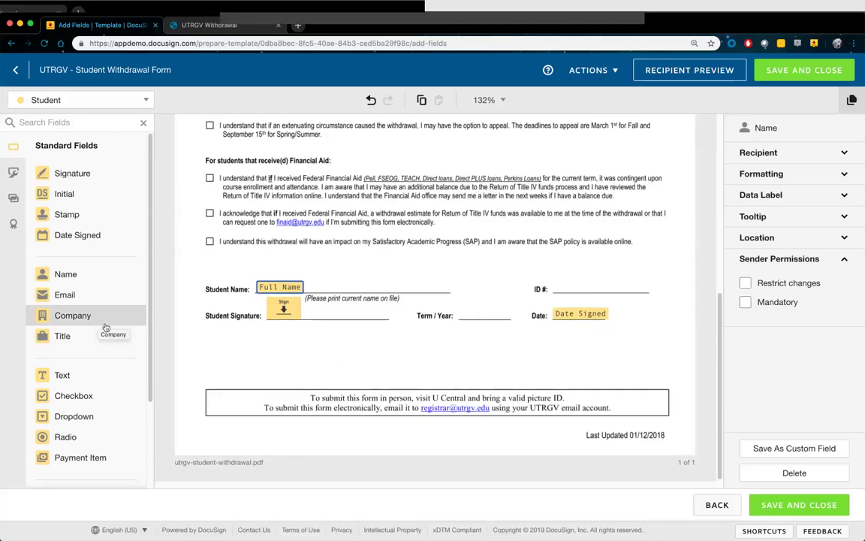
scroll(98, 323, down, 2)
Scroll through the form to review the Full Name, Sign and Date Signed field placements
scroll(96, 325, down, 3)
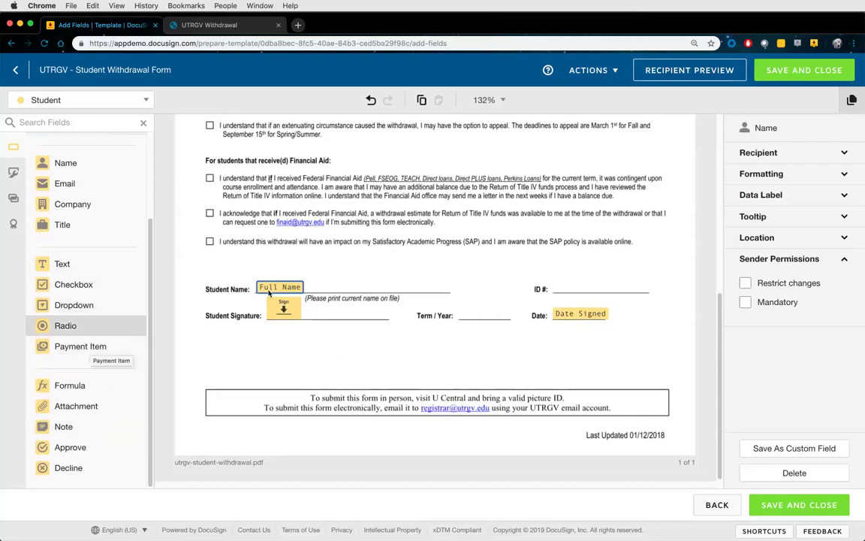
scroll(391, 259, up, 10)
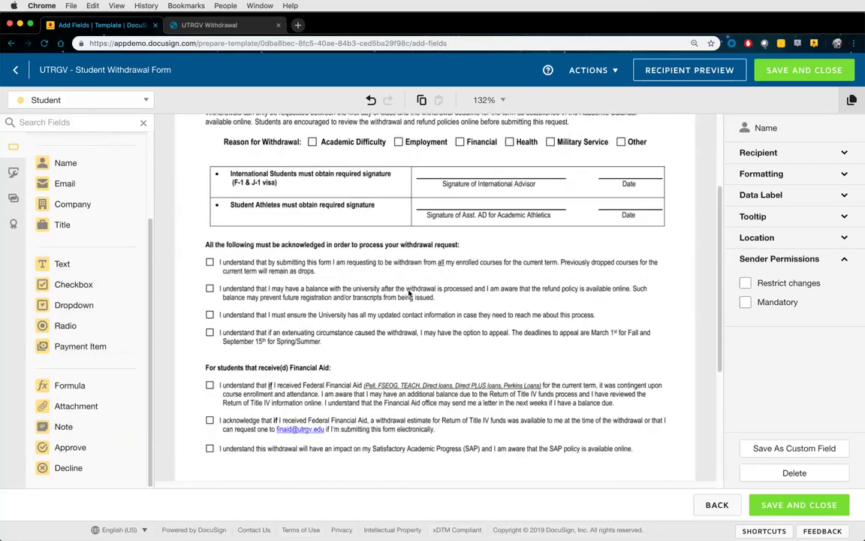
scroll(394, 318, down, 3)
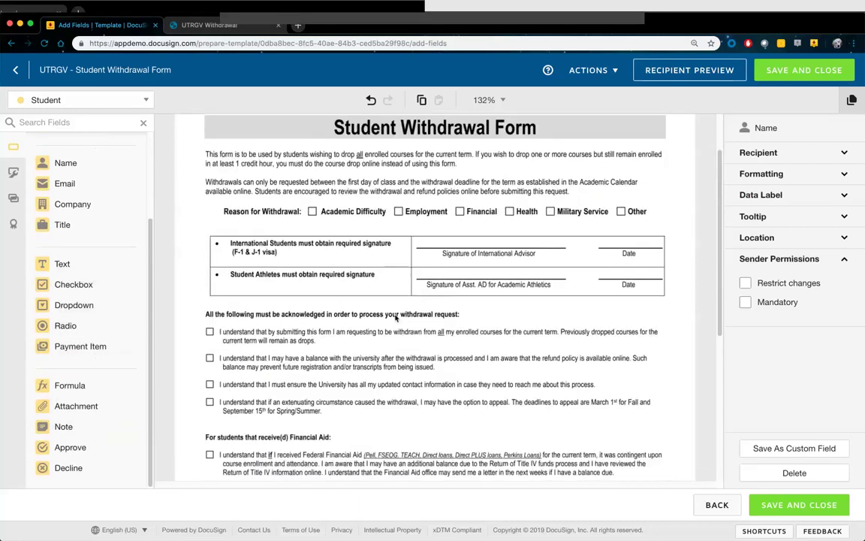
scroll(395, 318, down, 2)
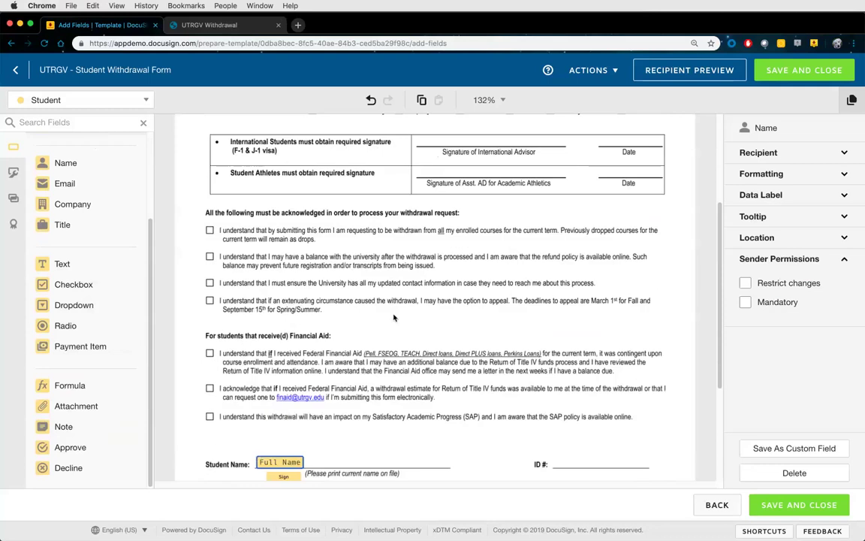
scroll(258, 235, down, 2)
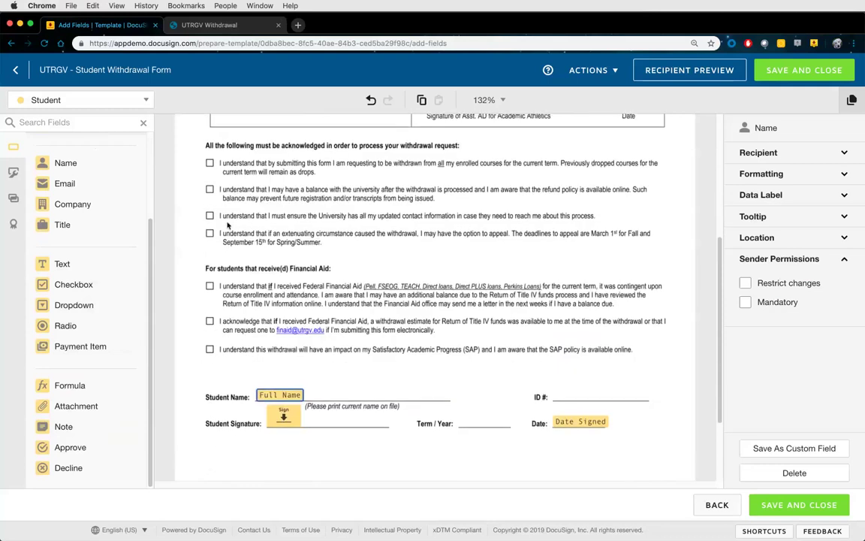
scroll(263, 248, up, 5)
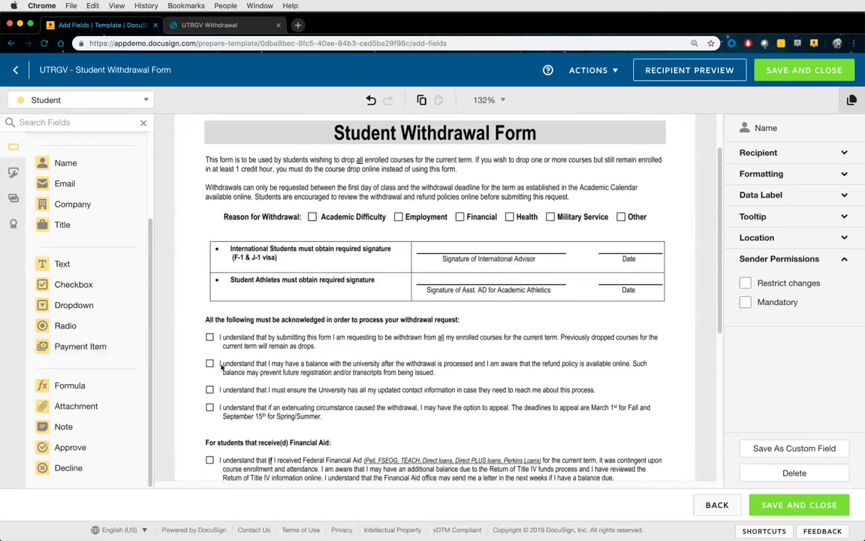
scroll(221, 364, down, 5)
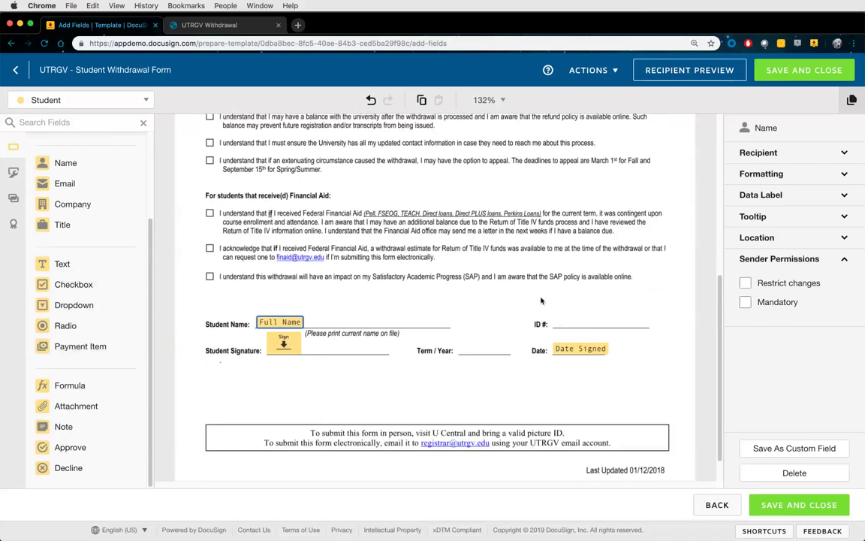
Place a Text field on the ID # line, widening and nudging it to fit the line
drag(92, 269, 555, 319)
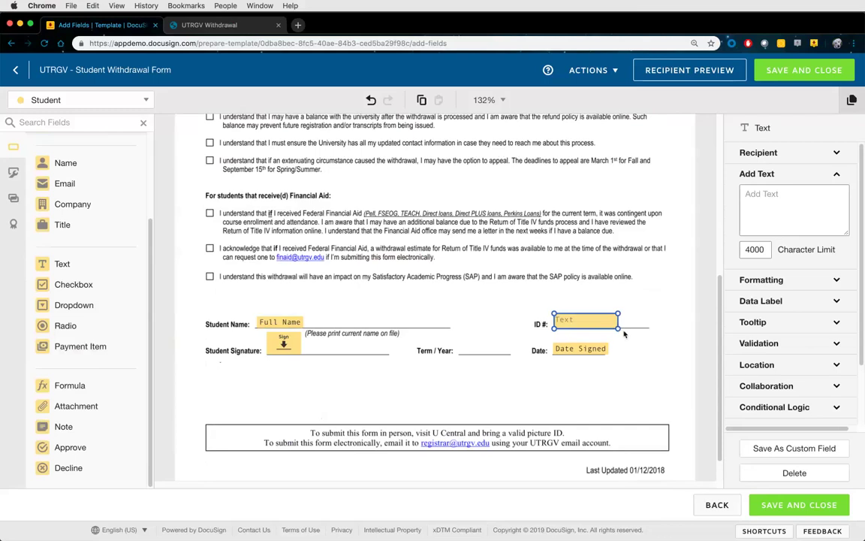
drag(618, 327, 651, 327)
drag(594, 328, 600, 325)
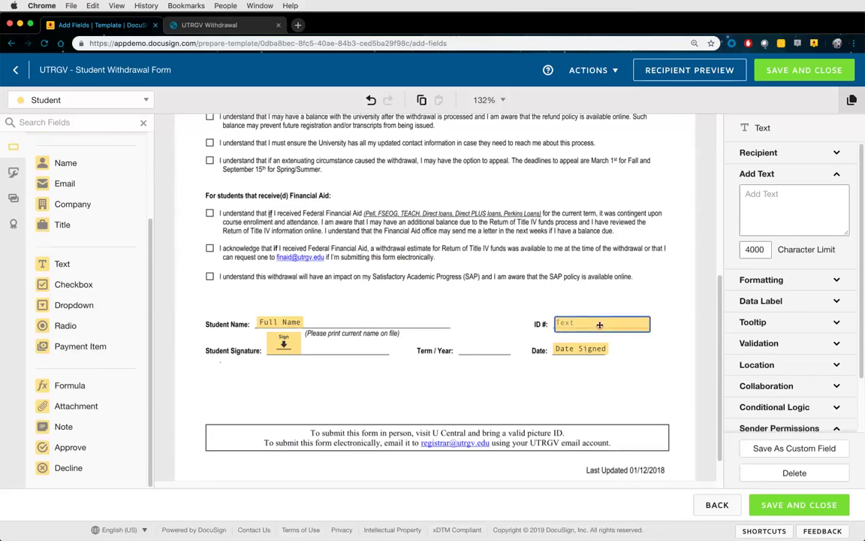
drag(561, 324, 564, 328)
drag(590, 325, 588, 325)
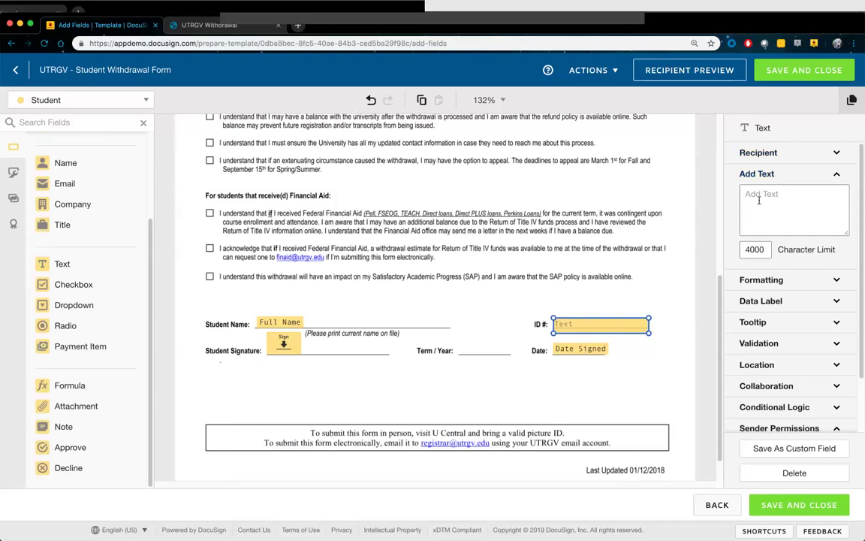
click(764, 154)
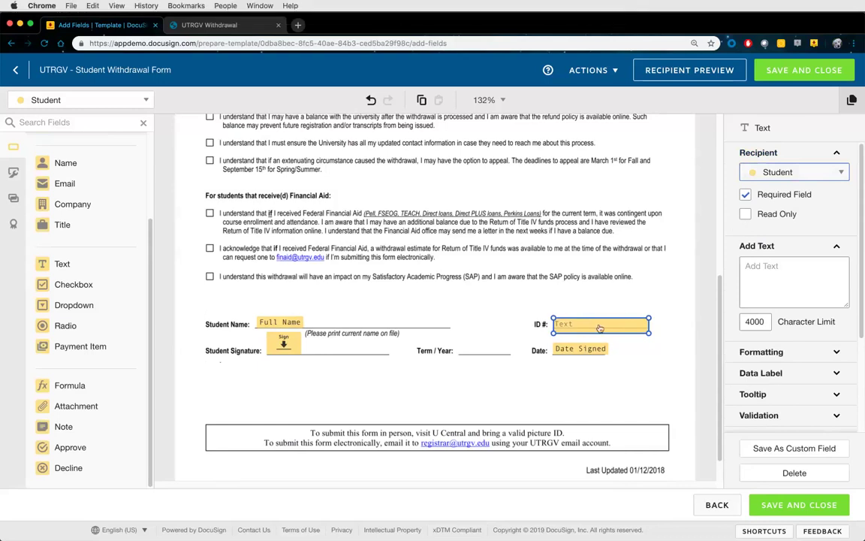
click(757, 268)
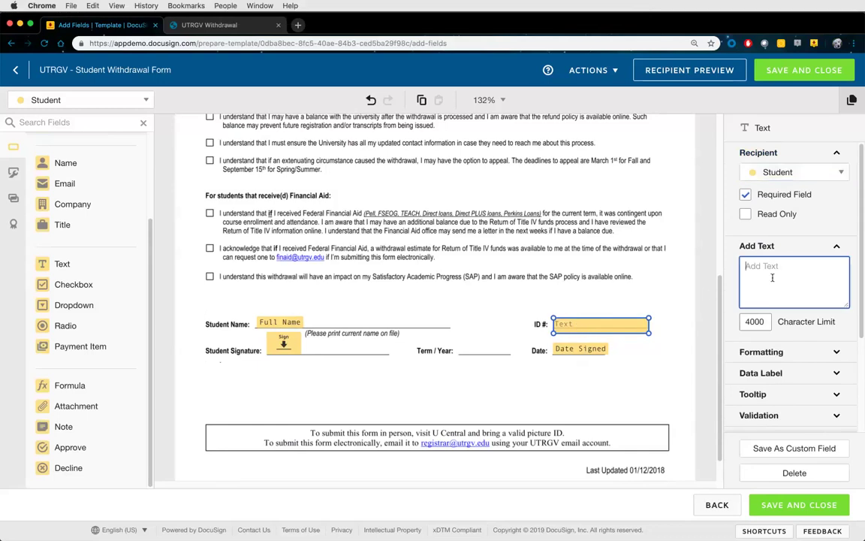
text(1234567890)
click(746, 216)
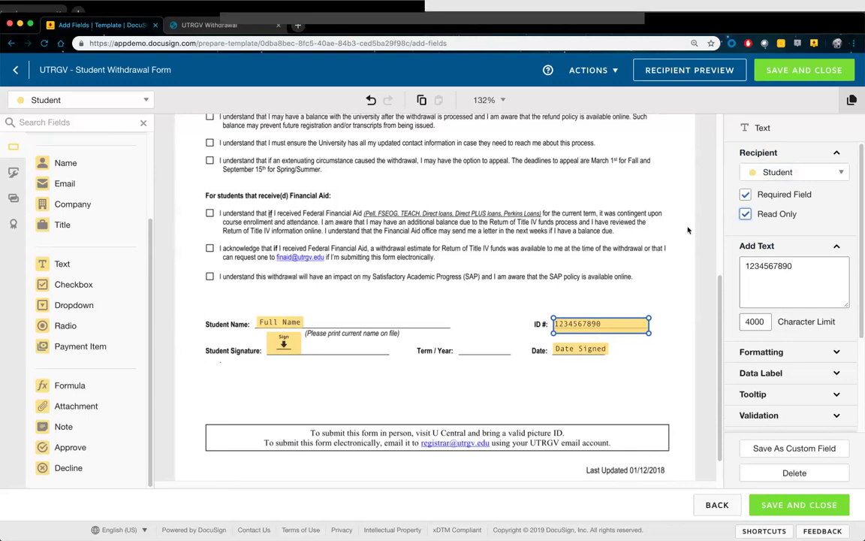
click(745, 215)
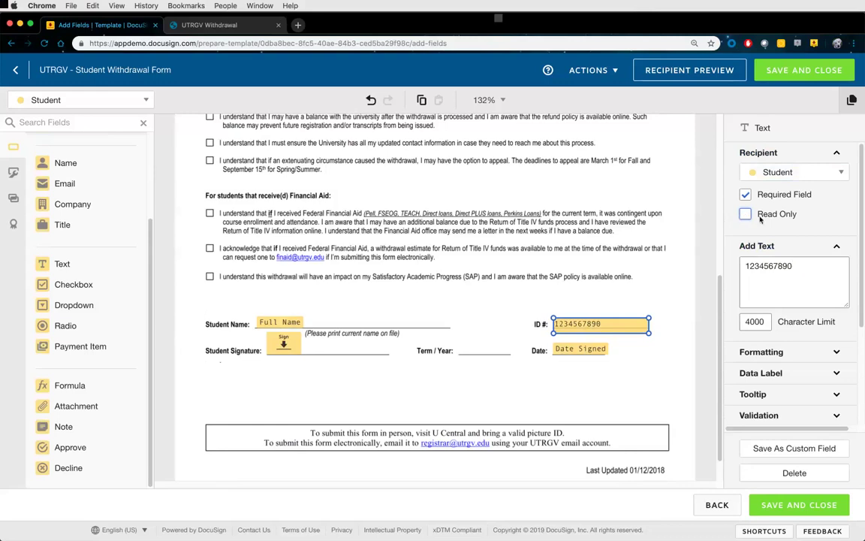
Show the ID field's Formatting settings, set in Lucida Console at size 9
triple_click(788, 284)
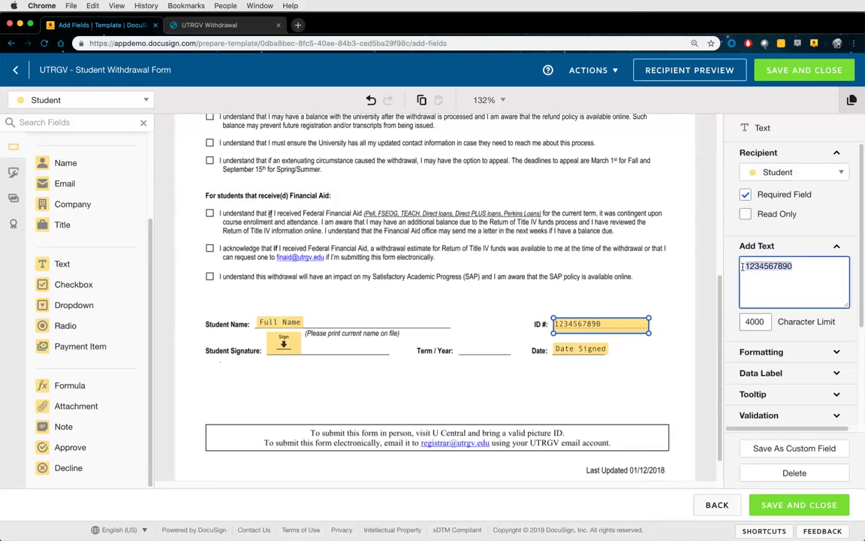
scroll(789, 284, down, 3)
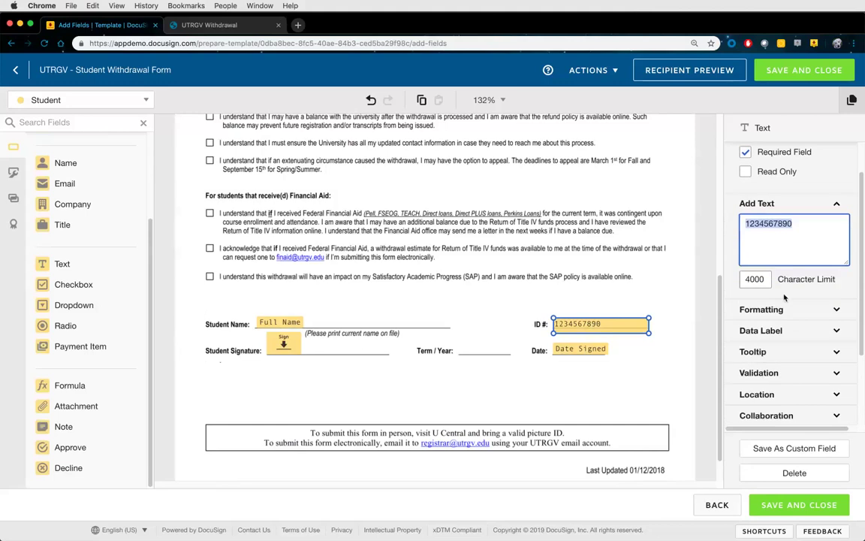
click(772, 314)
scroll(770, 312, down, 1)
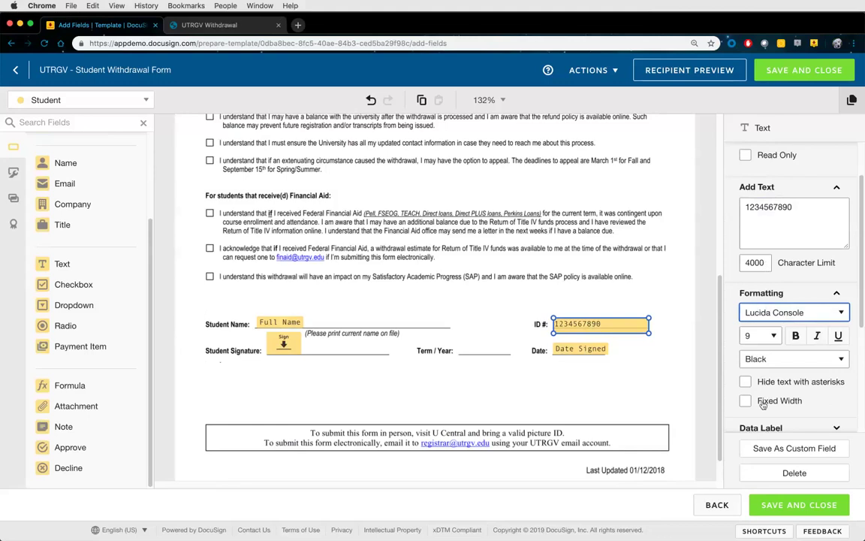
scroll(757, 403, down, 1)
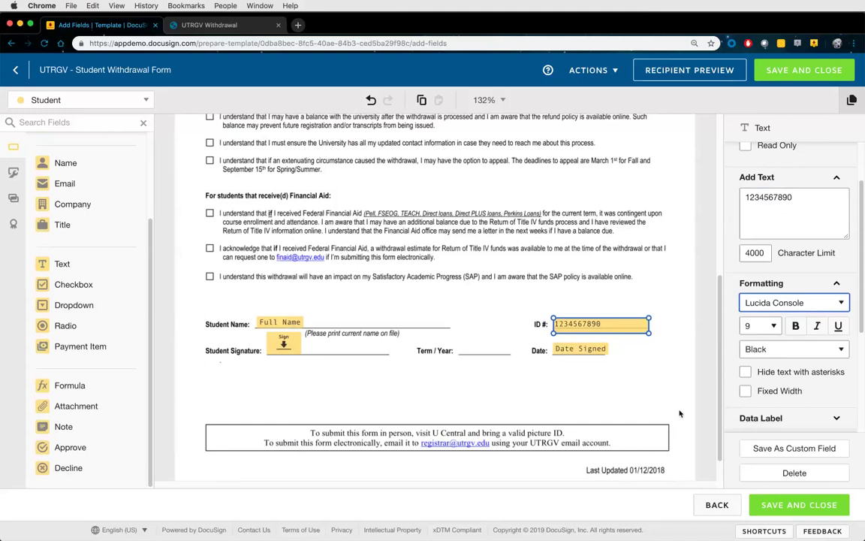
scroll(691, 358, down, 1)
scroll(691, 359, down, 2)
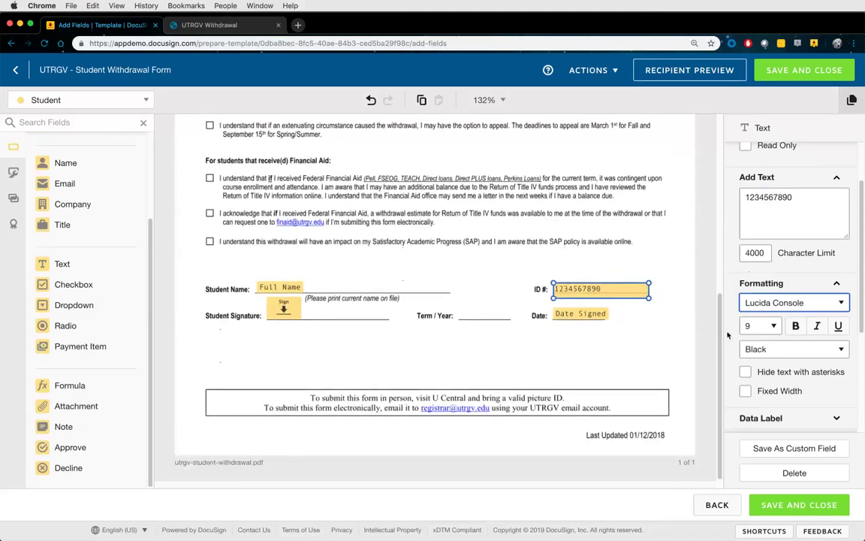
Make the ID field fixed width and change its character limit from 4000 to 15
click(746, 392)
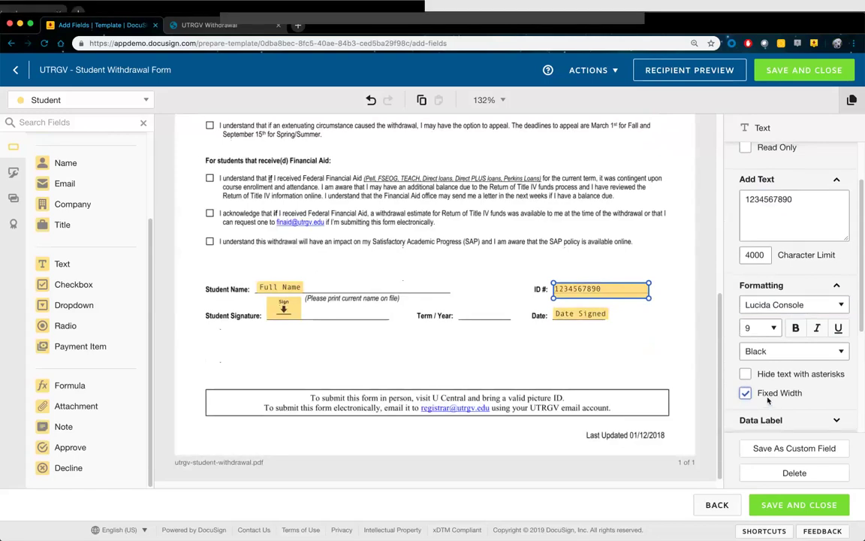
scroll(760, 409, up, 1)
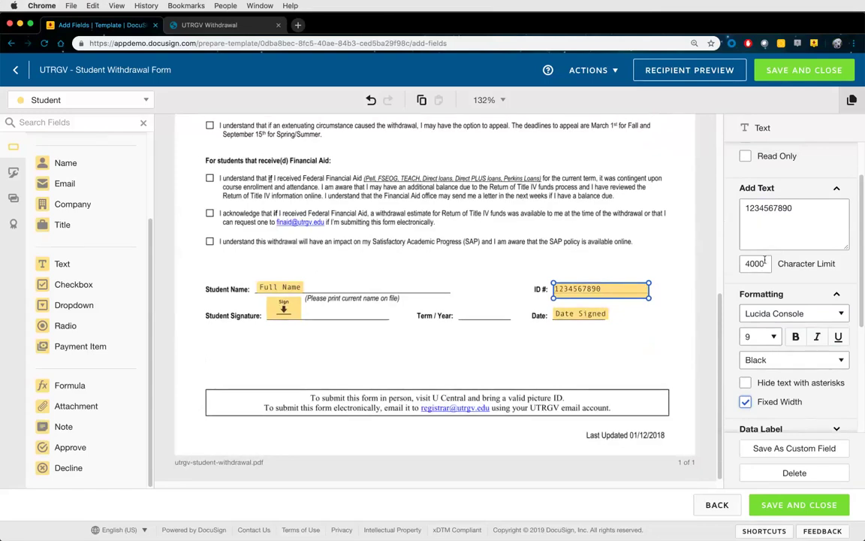
double_click(765, 264)
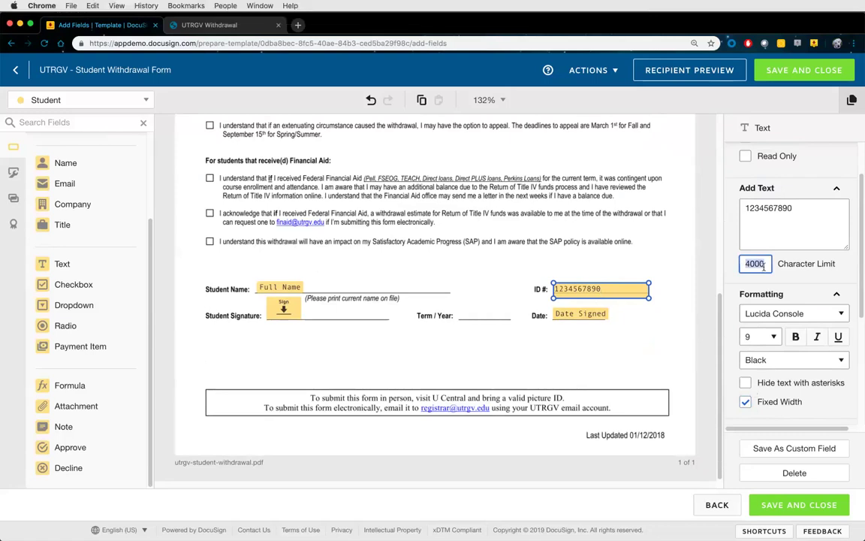
text(30)
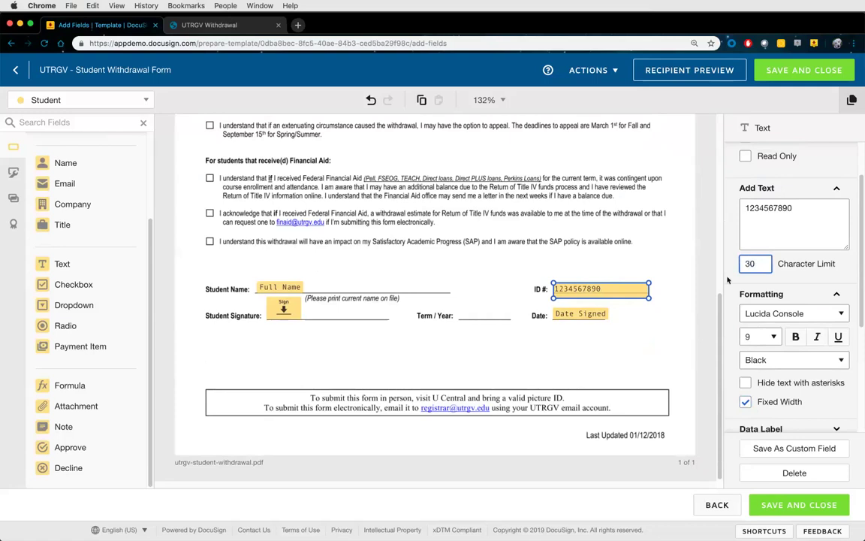
drag(757, 265, 741, 263)
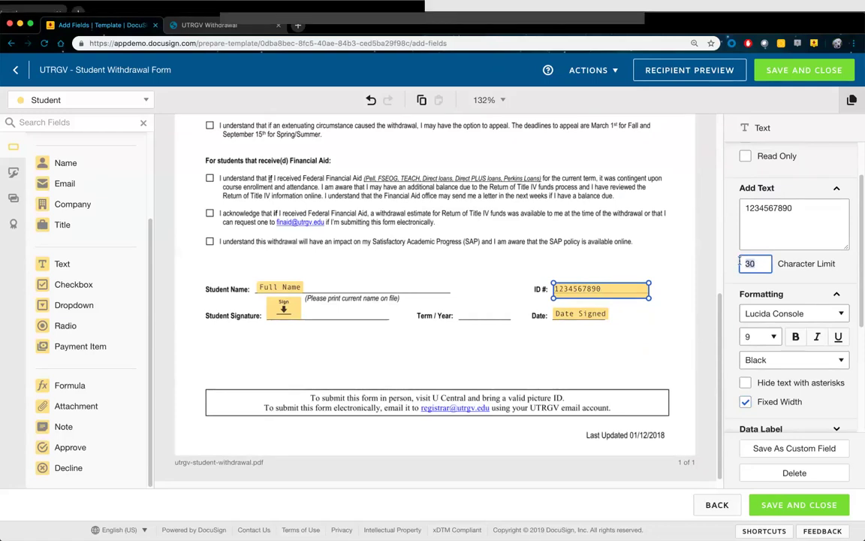
text(15)
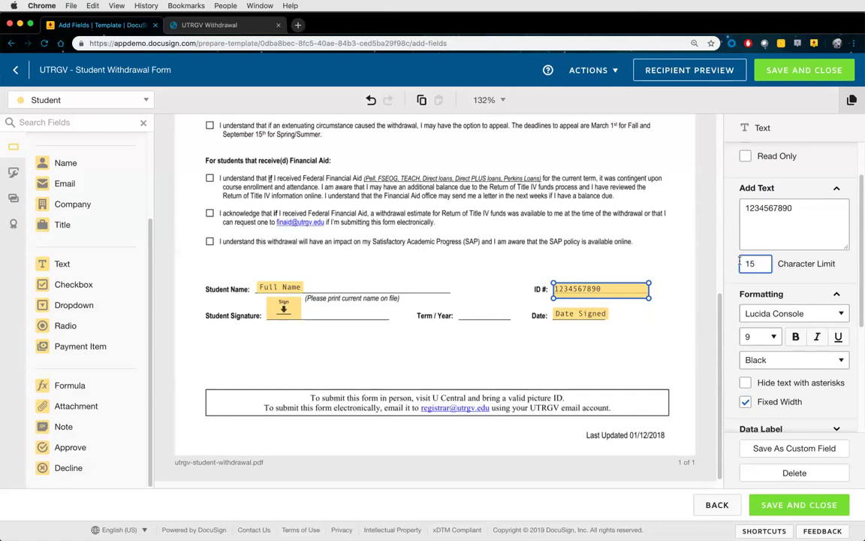
scroll(749, 291, down, 2)
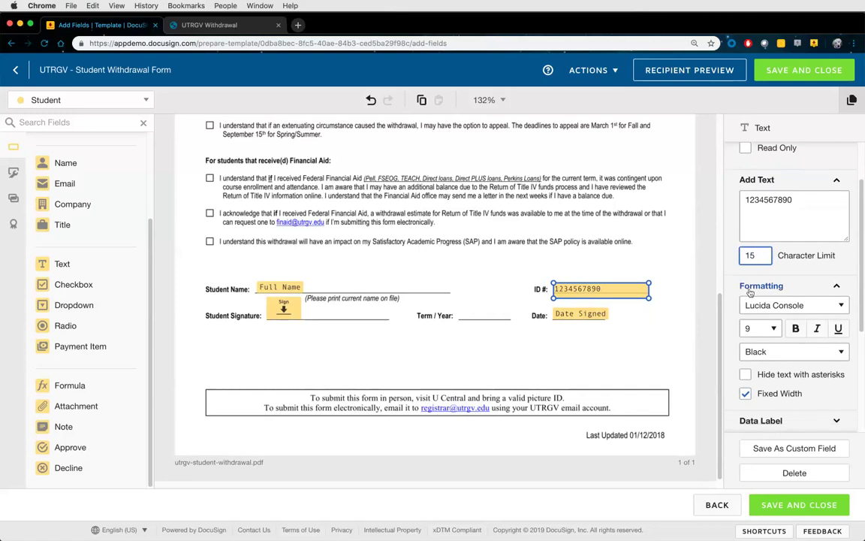
scroll(750, 291, down, 1)
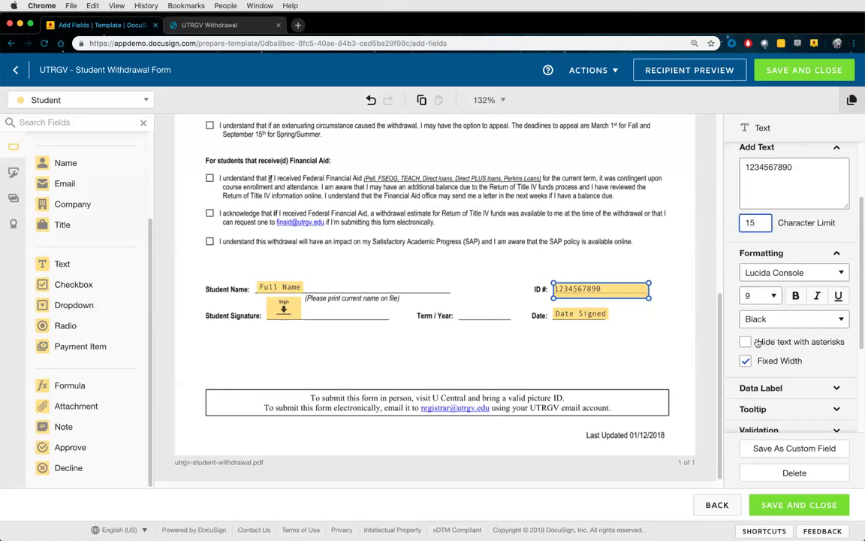
click(746, 344)
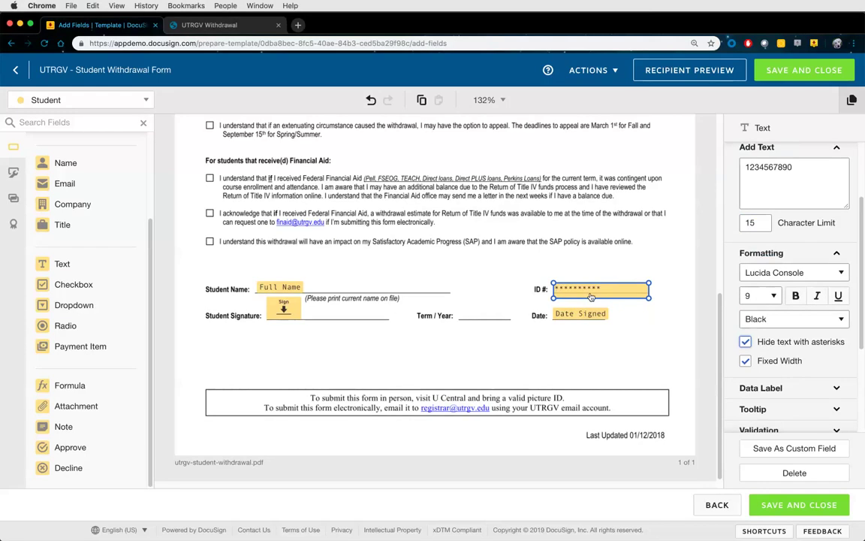
drag(793, 166, 727, 190)
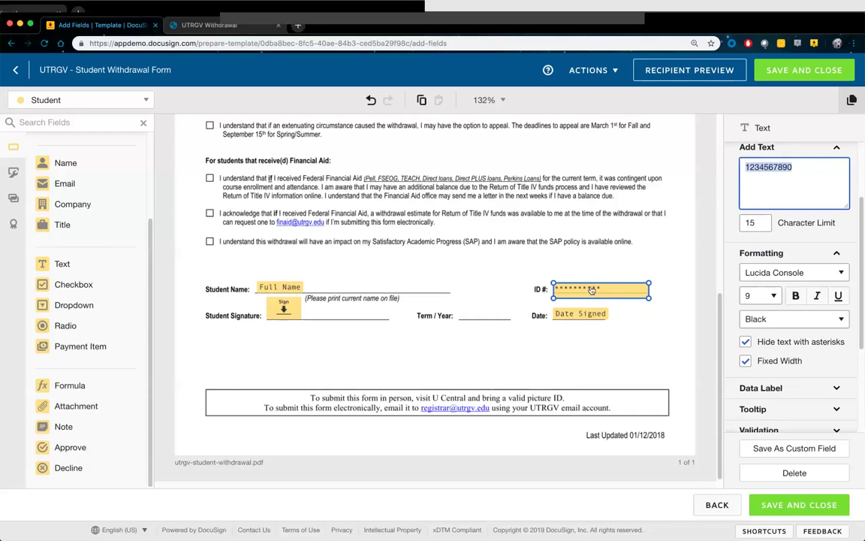
click(746, 342)
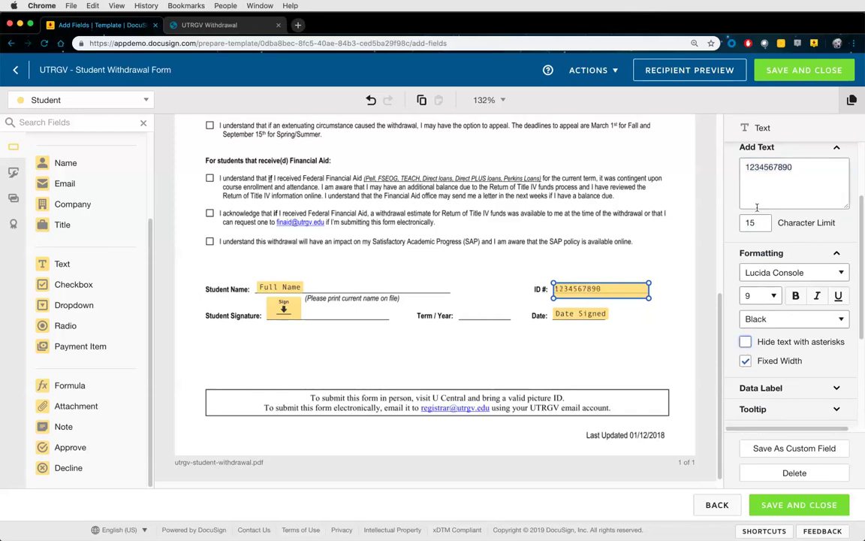
drag(802, 170, 736, 170)
key(BackSpace)
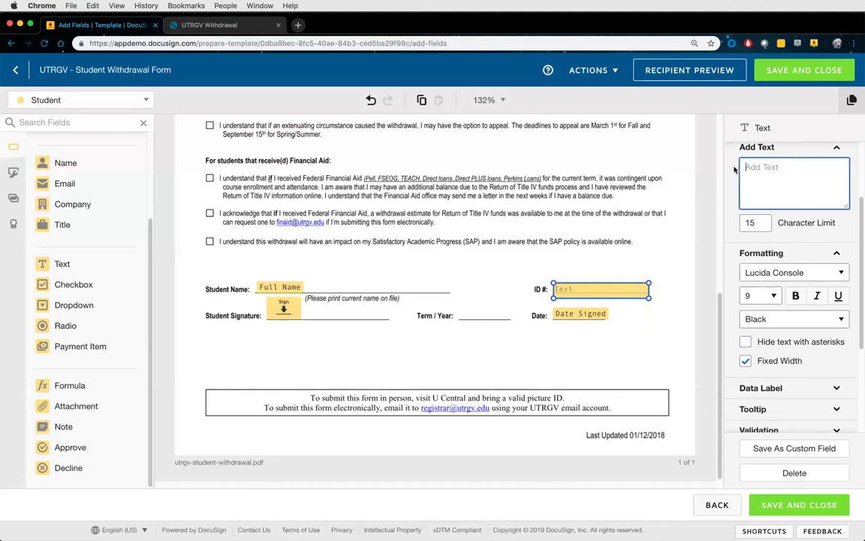
scroll(769, 256, down, 4)
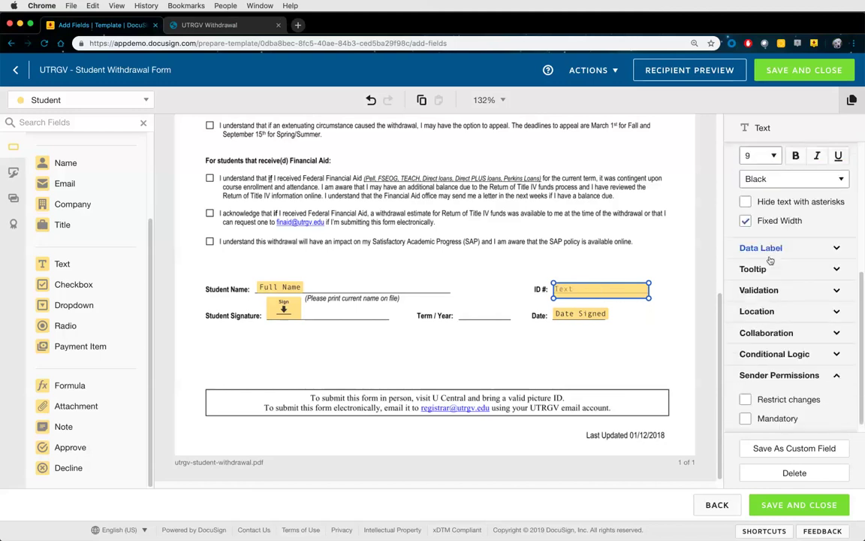
Replace the ID field's auto-generated data label with 'Student ID Number'
click(786, 249)
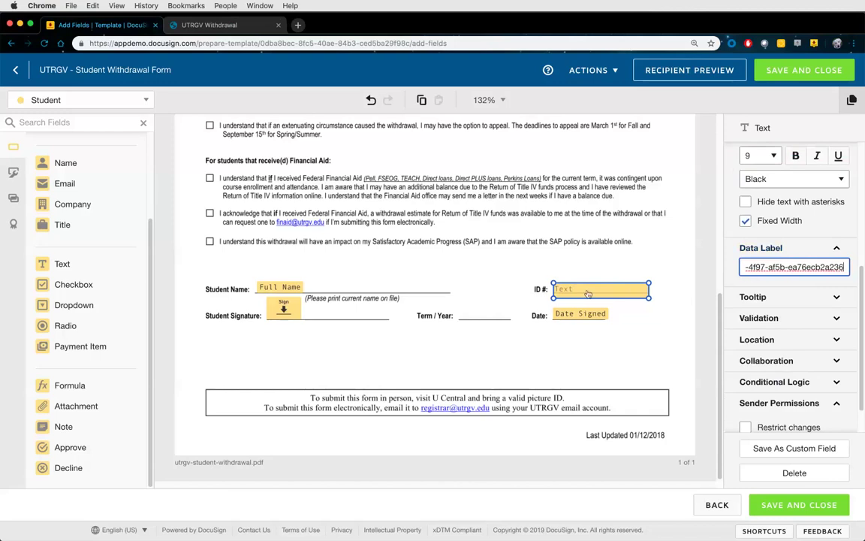
drag(843, 265, 741, 272)
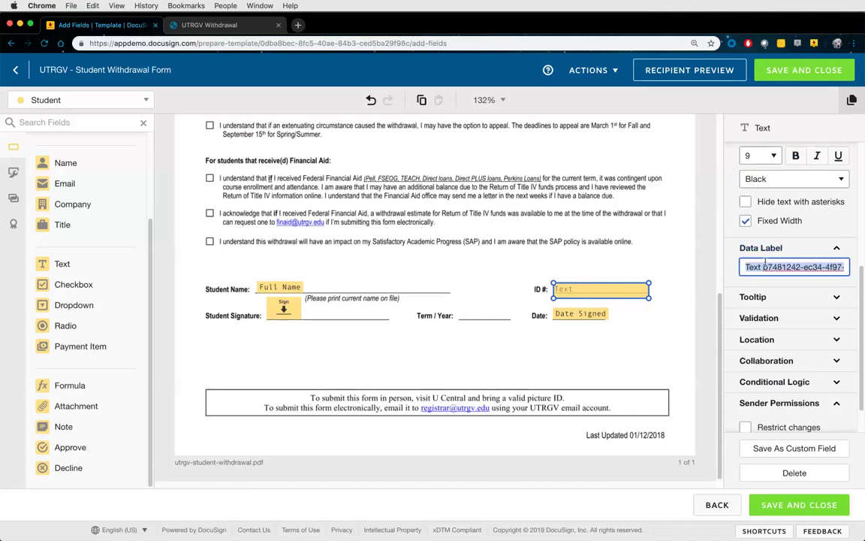
key(BackSpace)
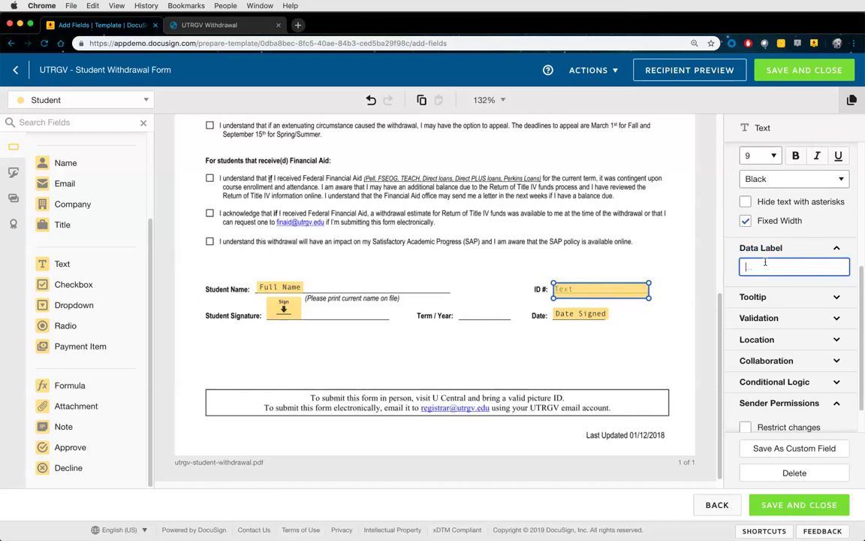
text(Student ID Number)
click(754, 297)
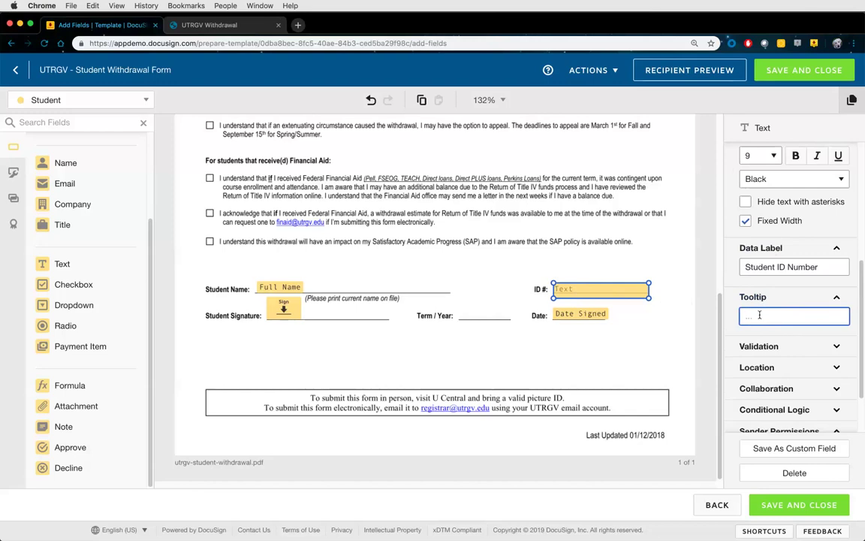
text(Please enter )
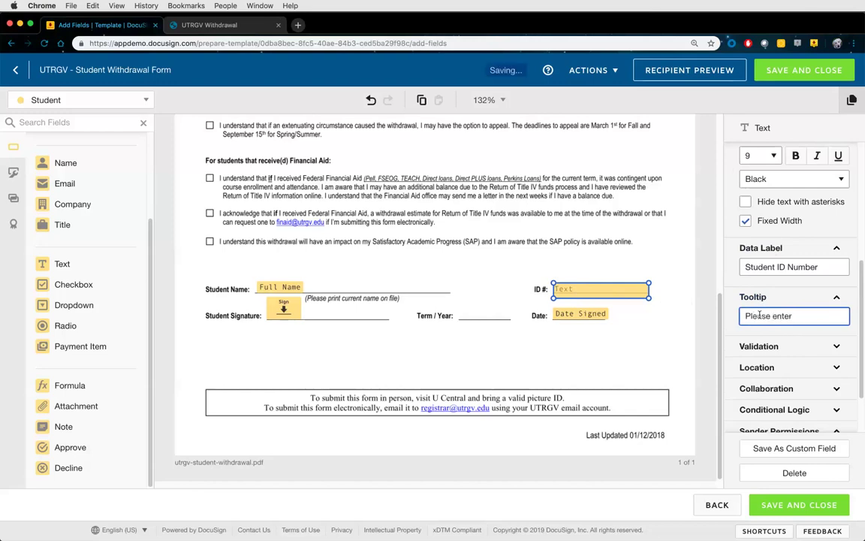
text(Student ID)
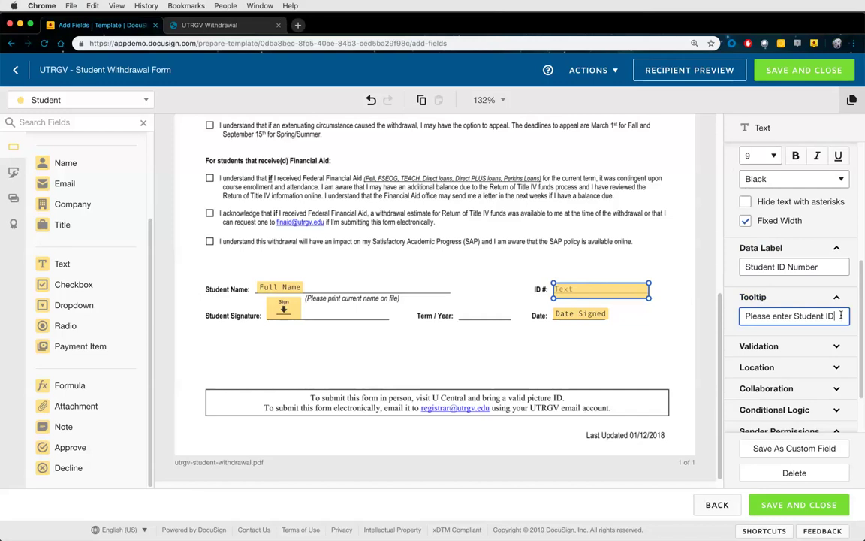
text(. Example format:)
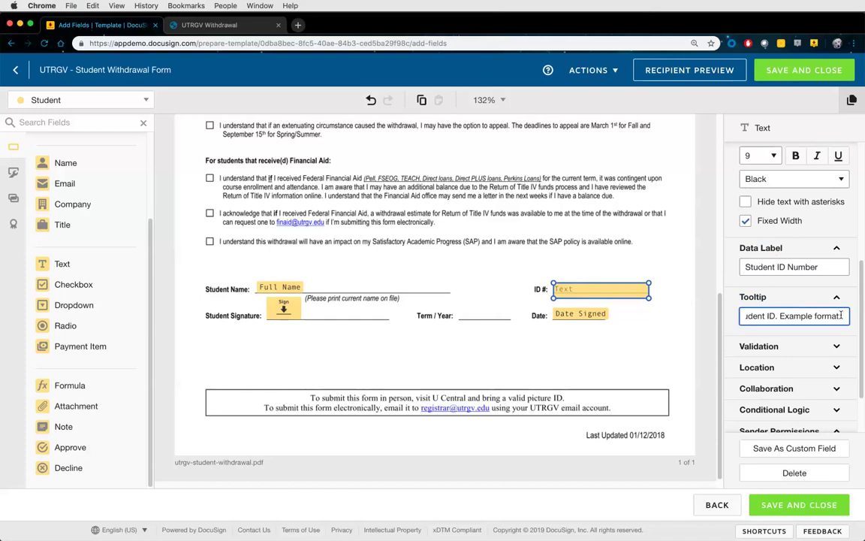
text( 123456789)
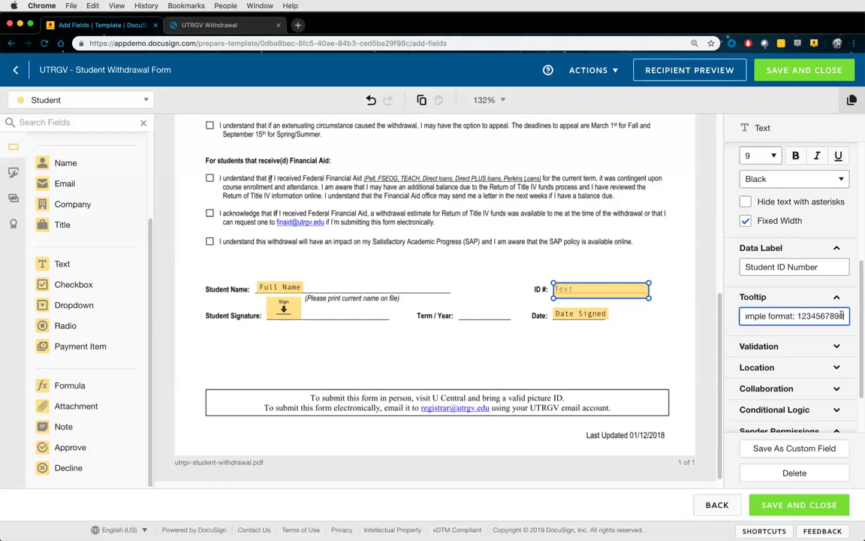
text(0)
click(753, 296)
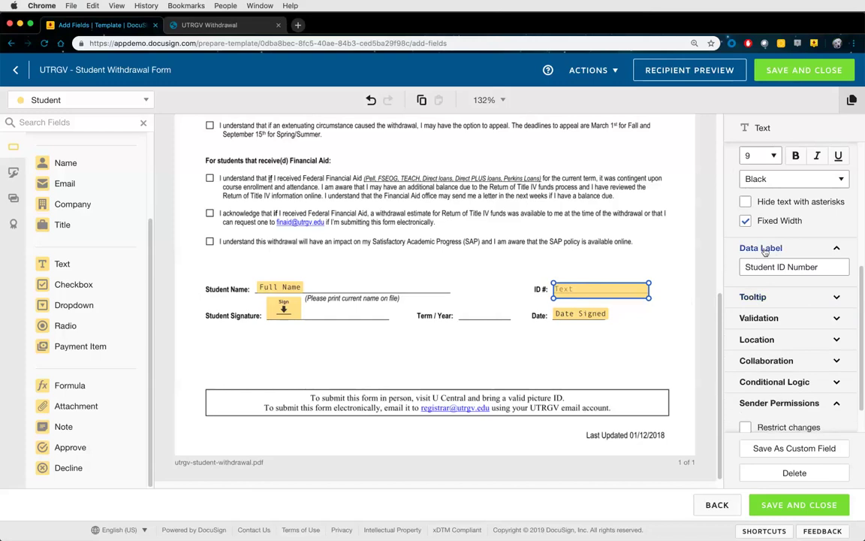
click(760, 249)
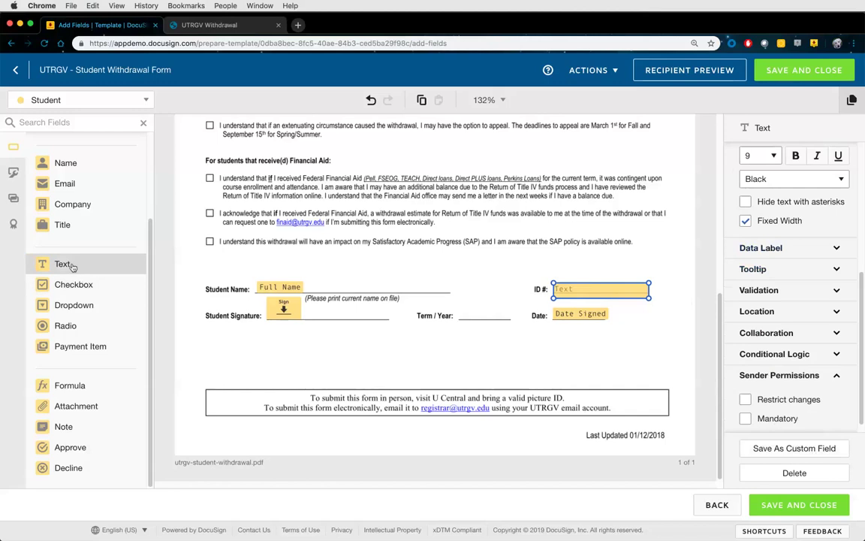
scroll(68, 265, up, 1)
scroll(72, 267, up, 3)
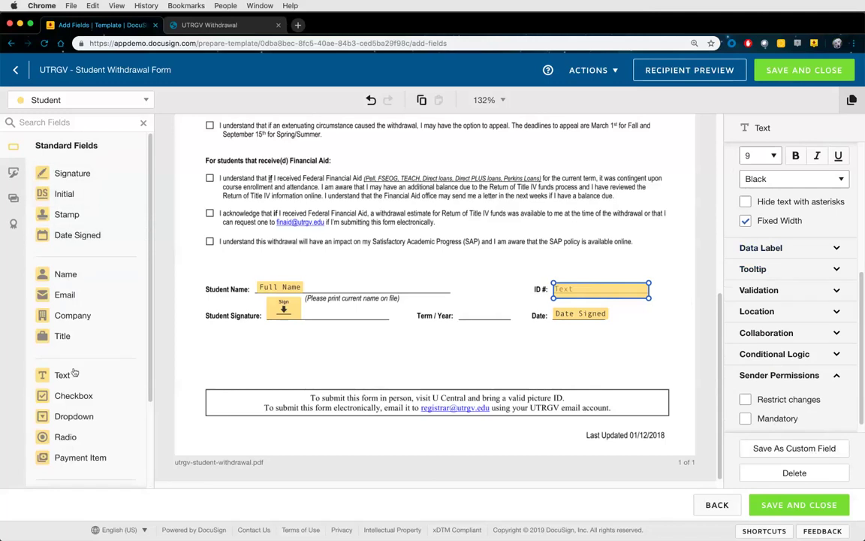
drag(72, 377, 199, 363)
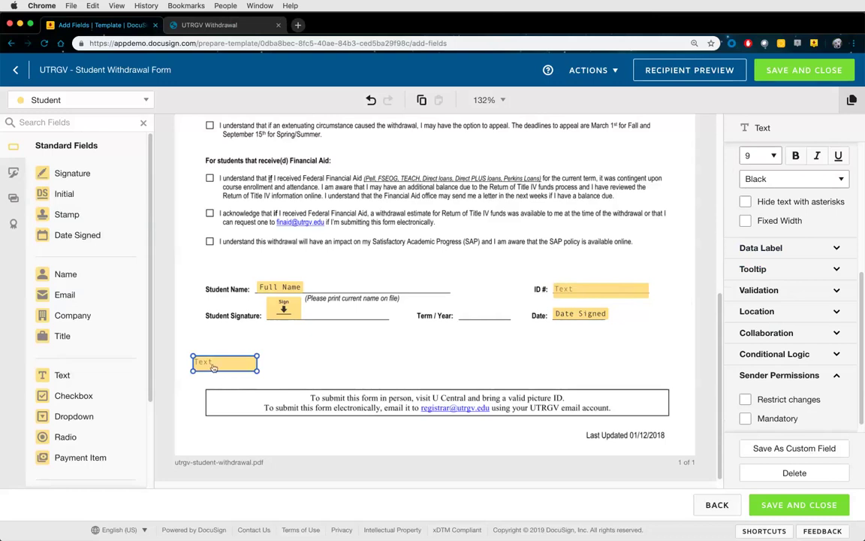
key(Delete)
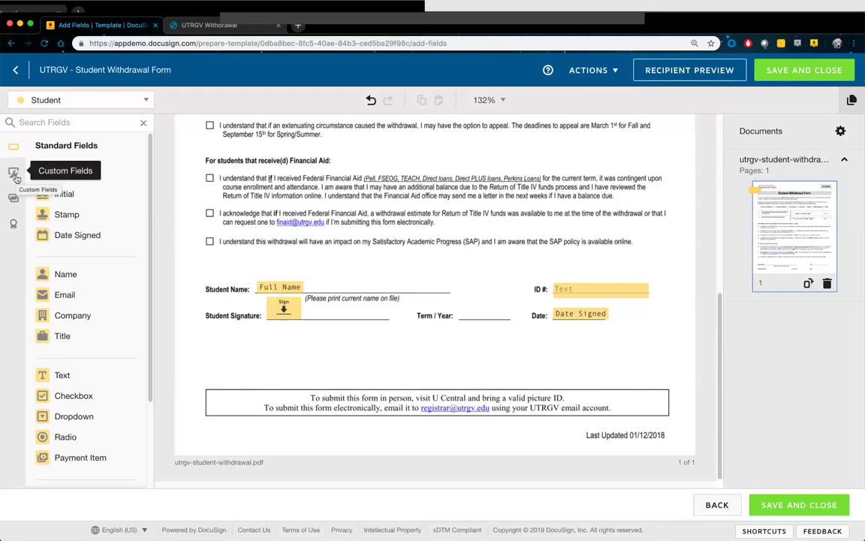
Select the ID# field with the Custom Fields panel shown and start saving it as a custom field
click(15, 177)
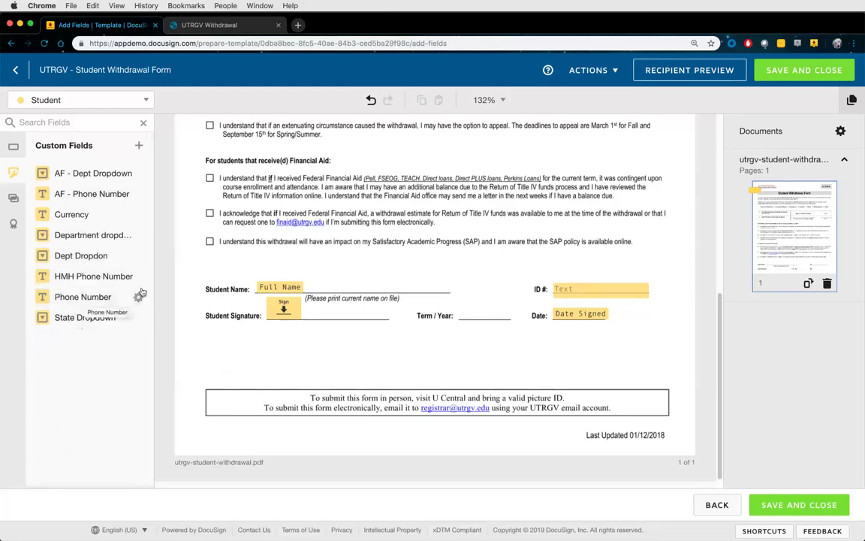
click(576, 294)
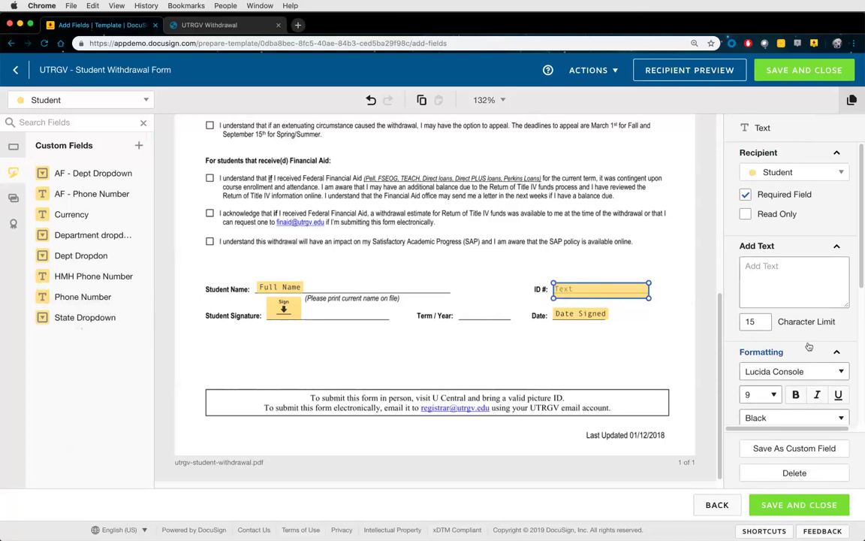
click(762, 246)
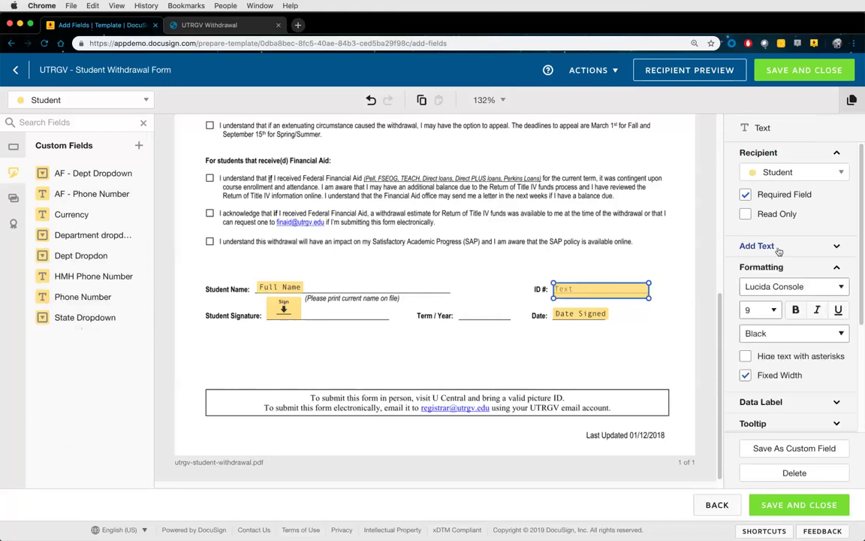
click(786, 450)
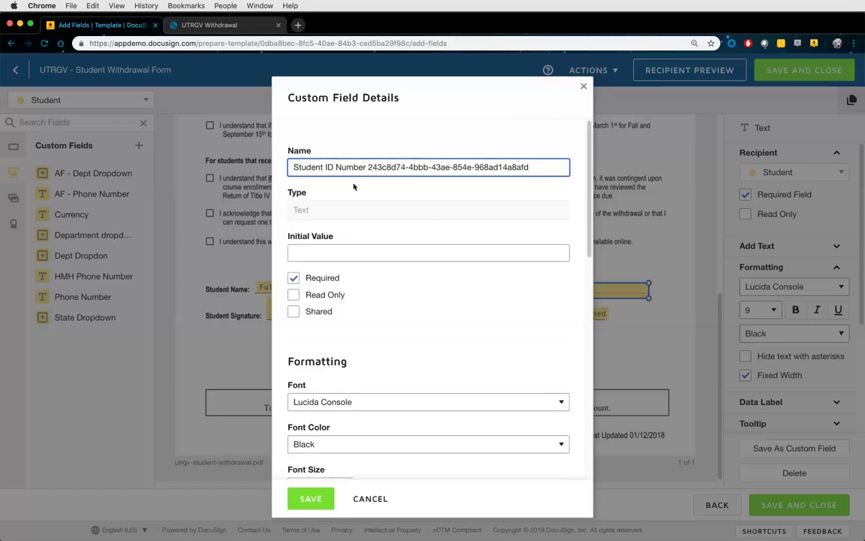
Trim the generated ID from the 'Student ID Number' name, mark it Shared, and save it
drag(293, 166, 559, 172)
click(370, 166)
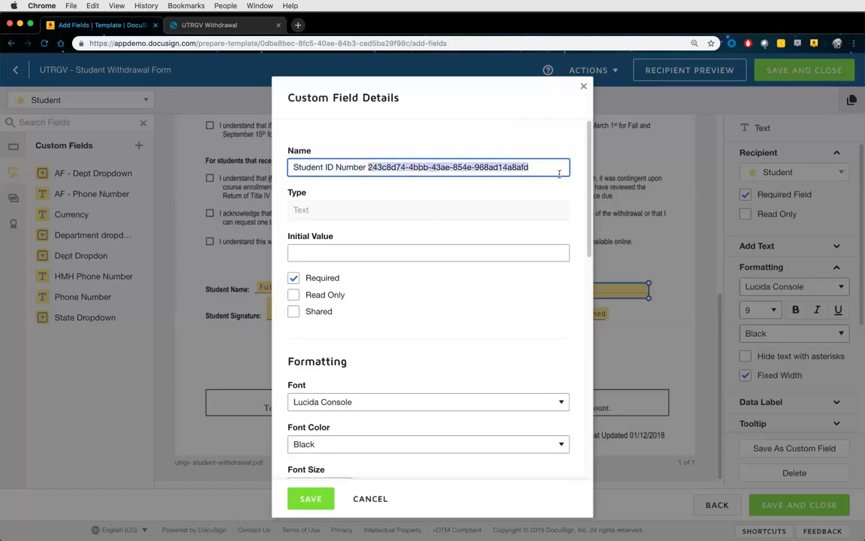
key(BackSpace)
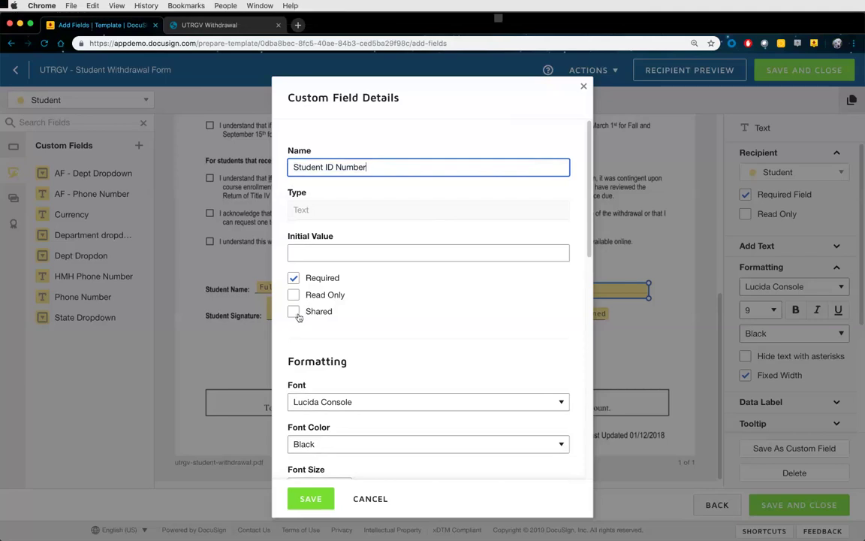
click(295, 314)
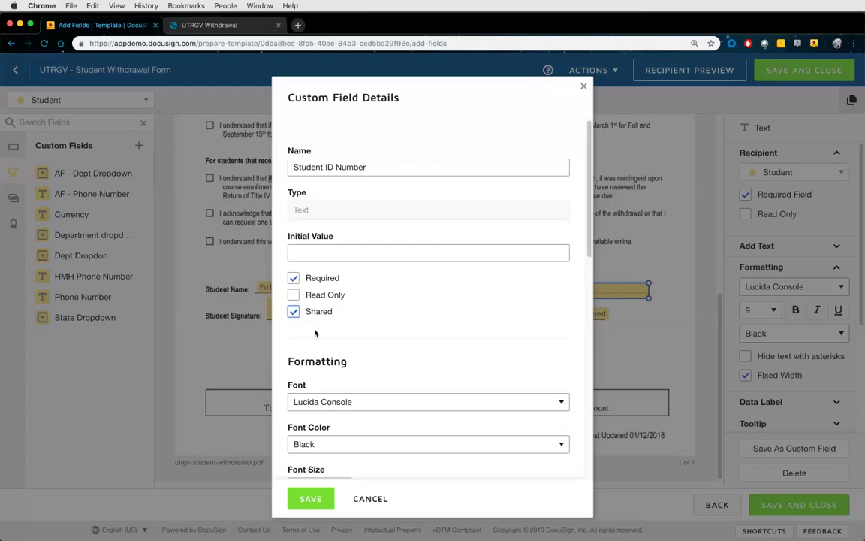
click(306, 498)
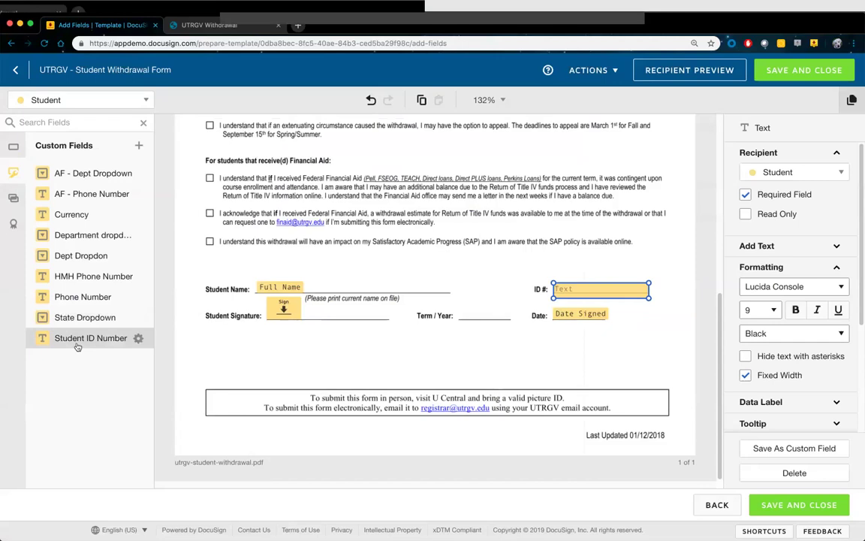
Place a Student ID Number field above ID# and review its Add Text, Data Label and Tooltip settings
drag(75, 343, 554, 266)
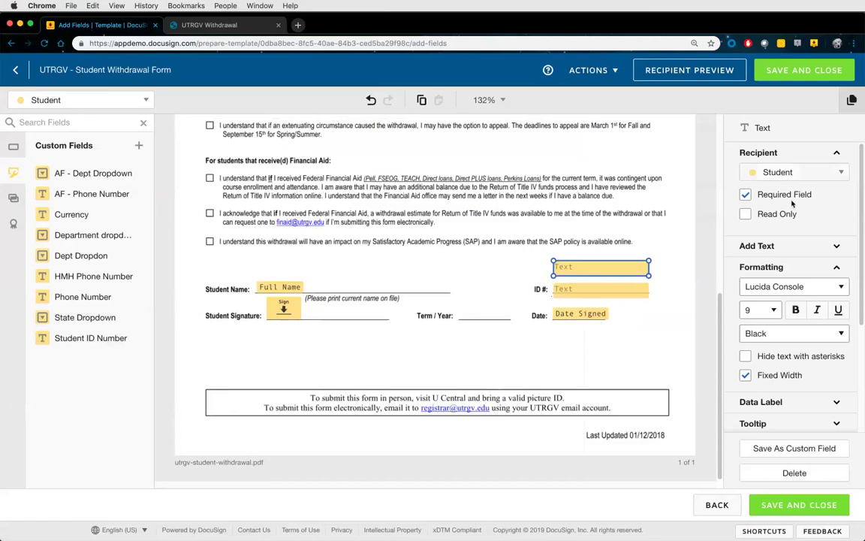
scroll(801, 234, down, 2)
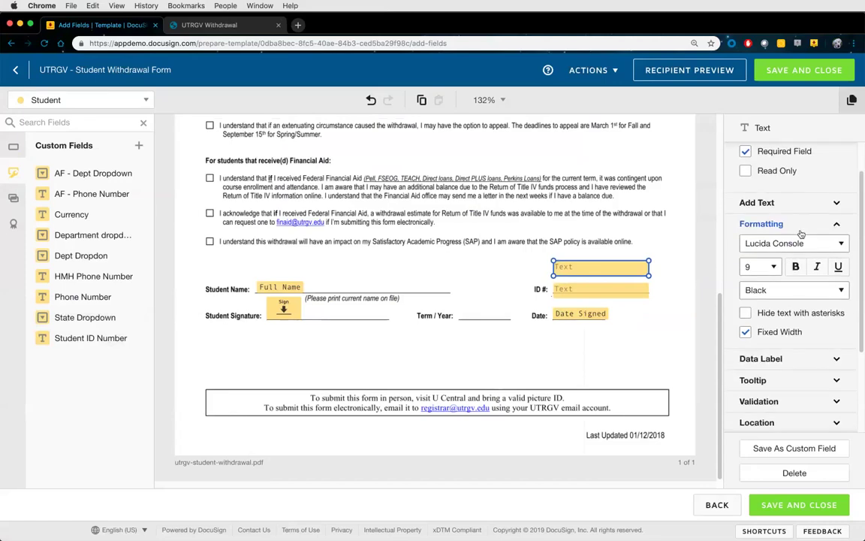
click(796, 198)
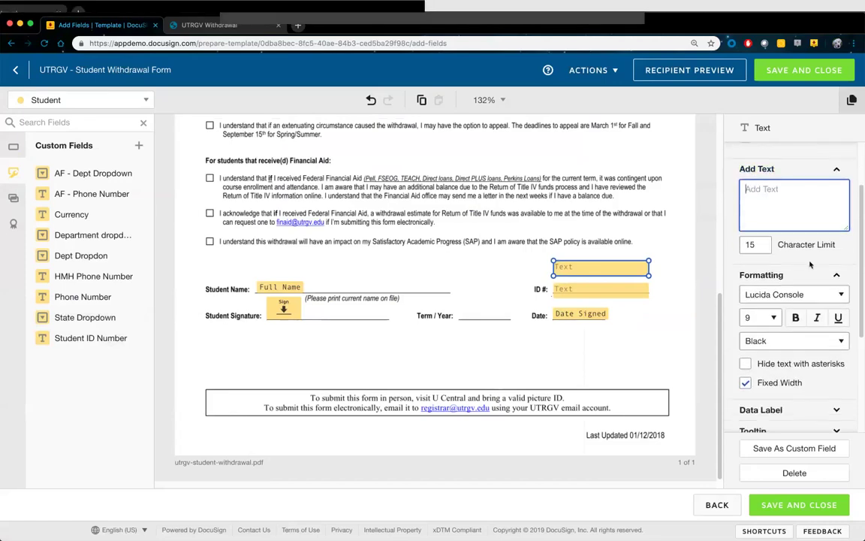
scroll(781, 300, down, 3)
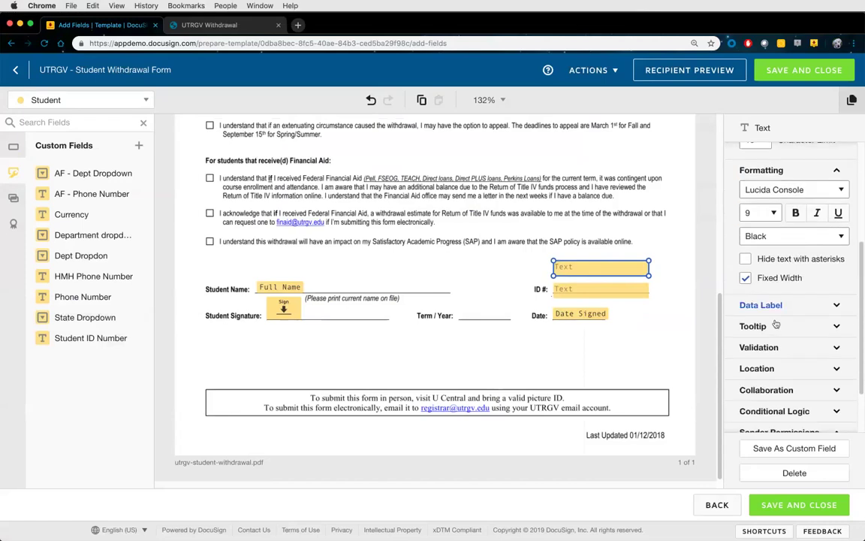
click(774, 305)
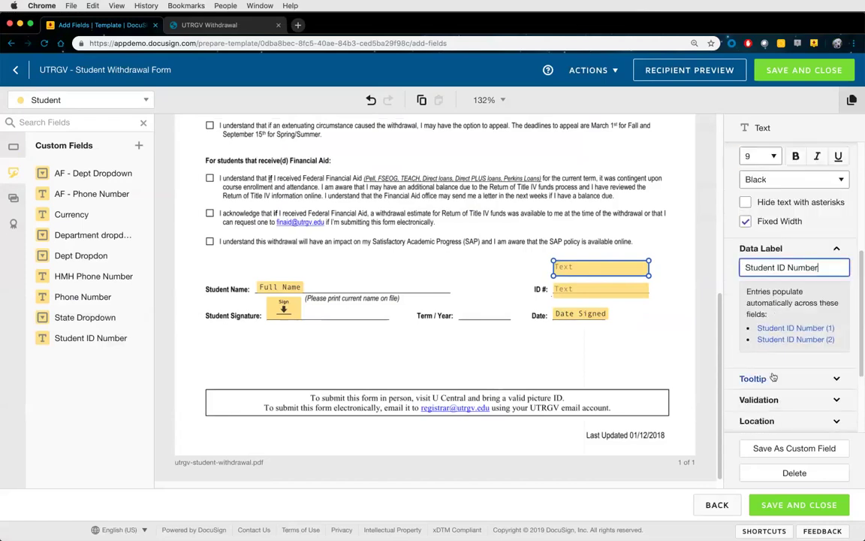
click(759, 379)
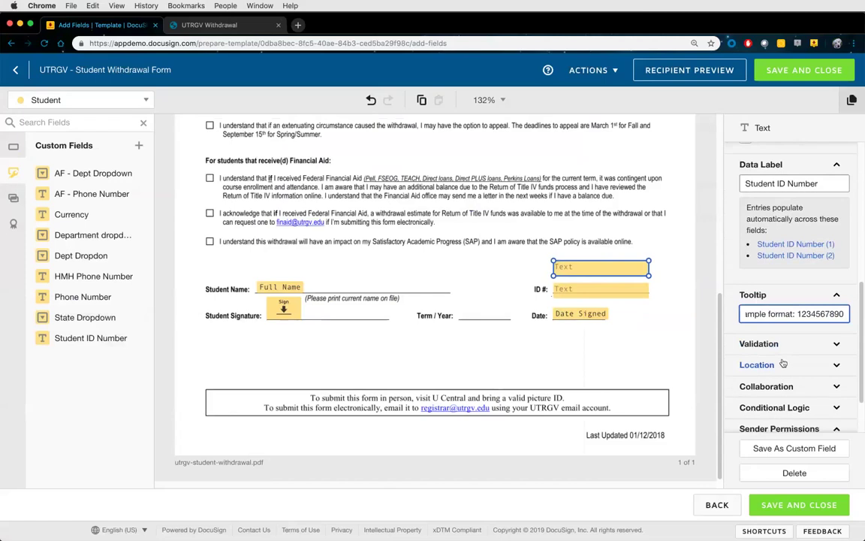
scroll(787, 353, up, 2)
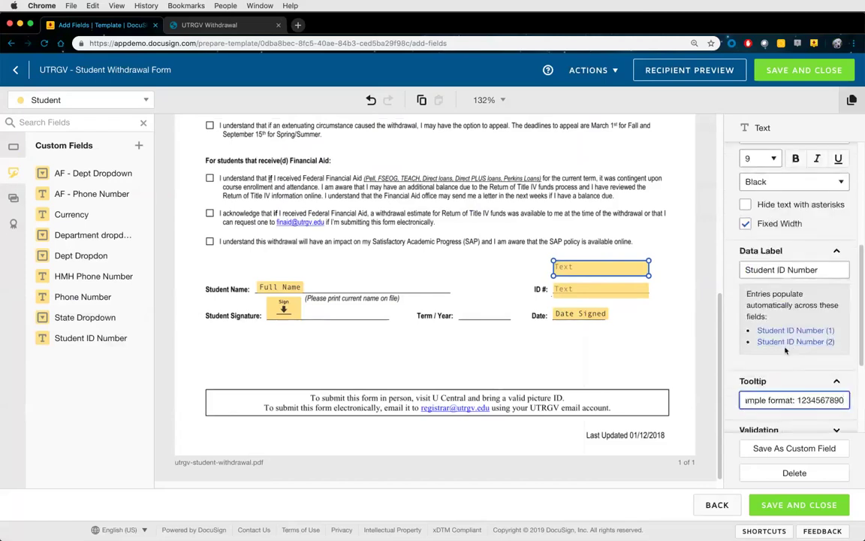
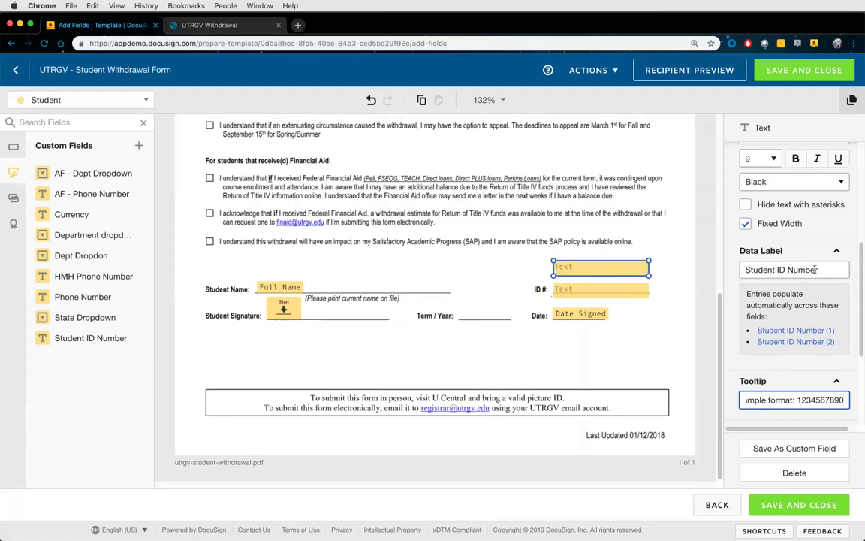
Collapse the Data Label, Tooltip and Formatting panels and delete the extra Text field above ID #
click(796, 250)
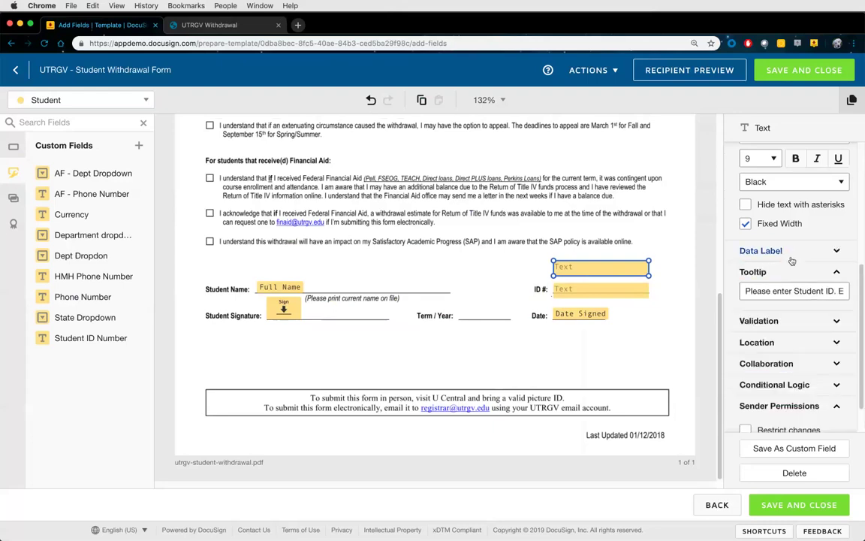
click(755, 271)
scroll(786, 218, up, 2)
click(786, 208)
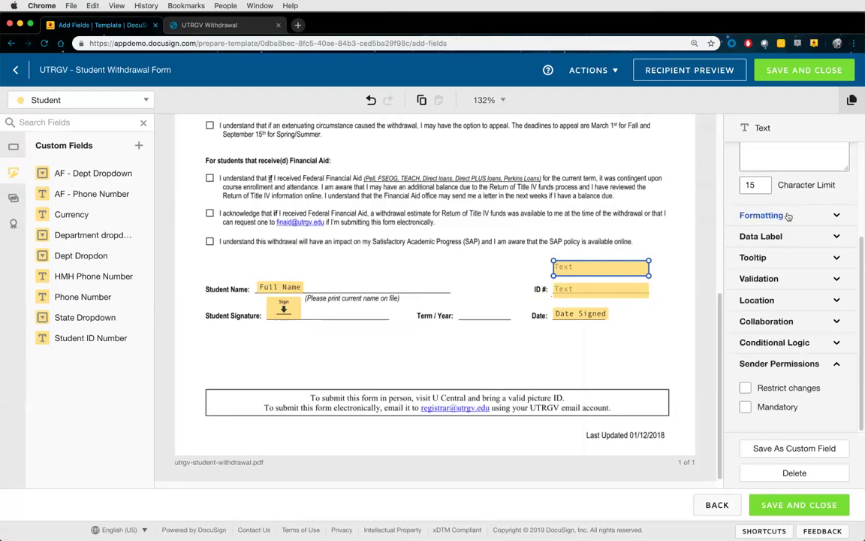
key(Delete)
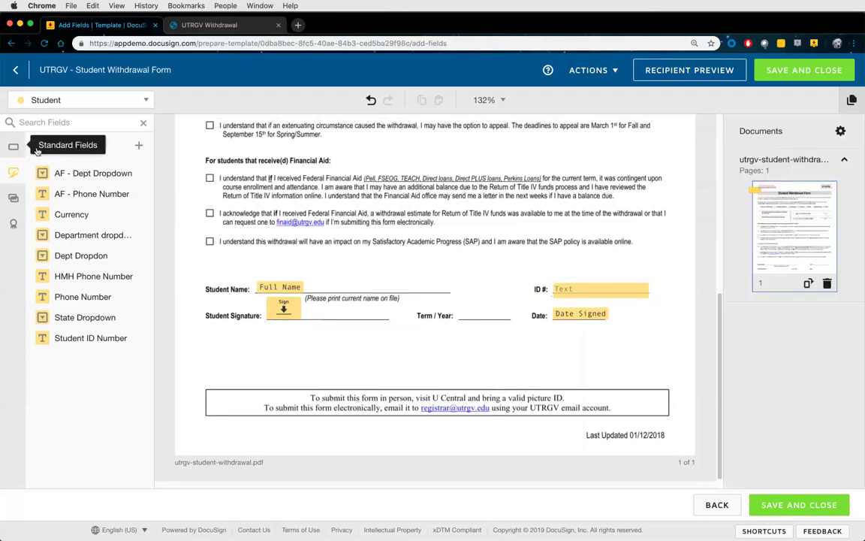
Select the ID # Text field and expand its Validation settings
click(13, 146)
click(600, 289)
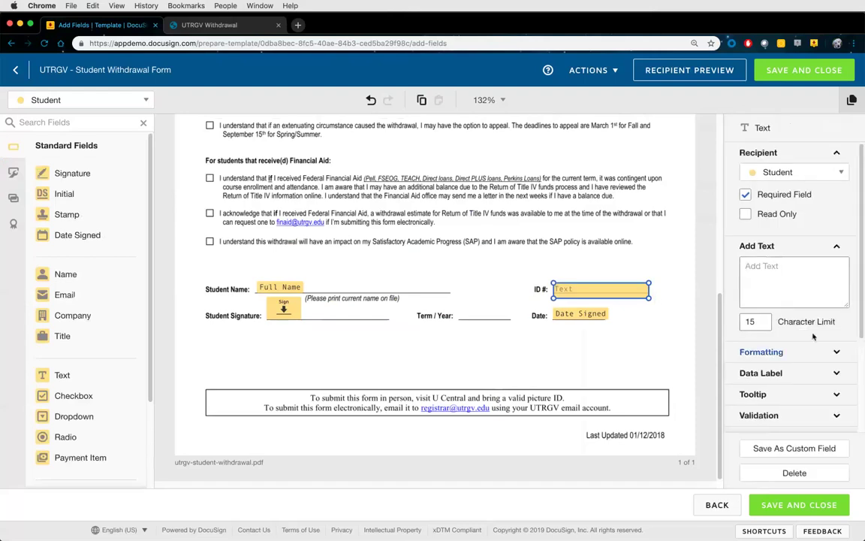
click(767, 245)
click(768, 156)
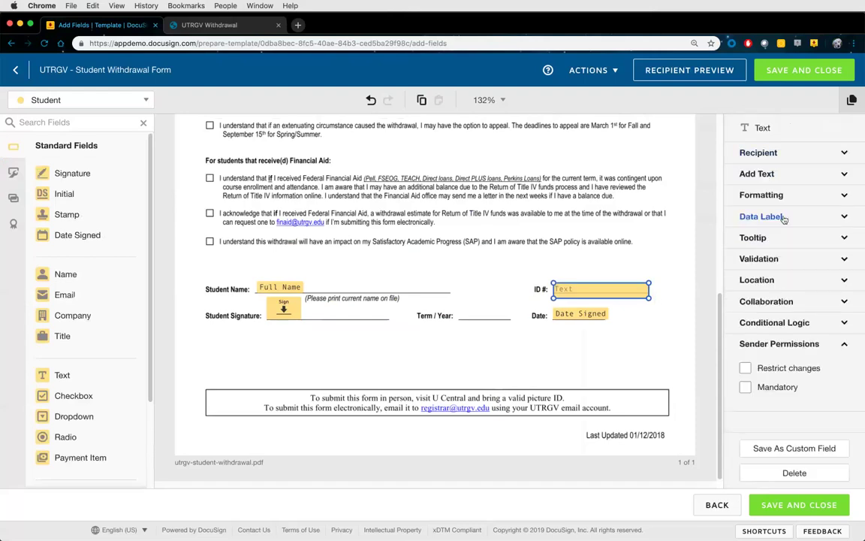
click(760, 258)
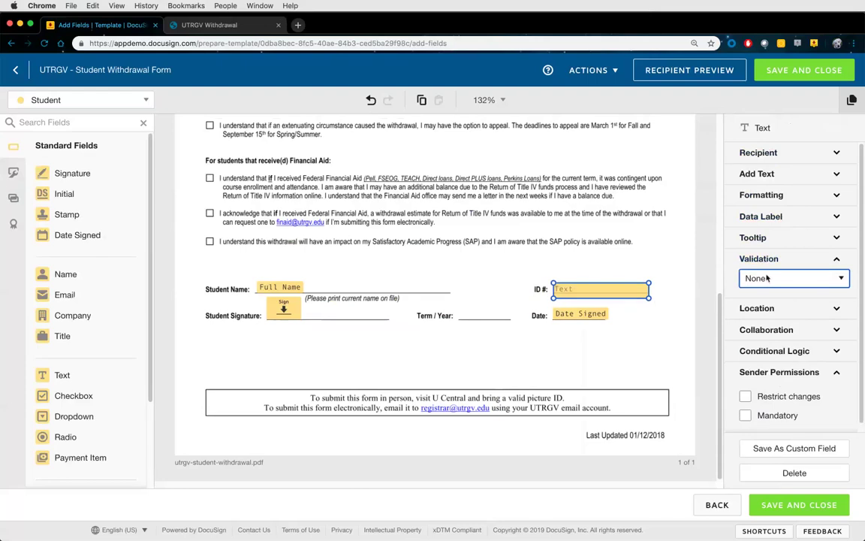
Set the ID # field's validation to Custom and show the saved Custom Fields list
click(774, 281)
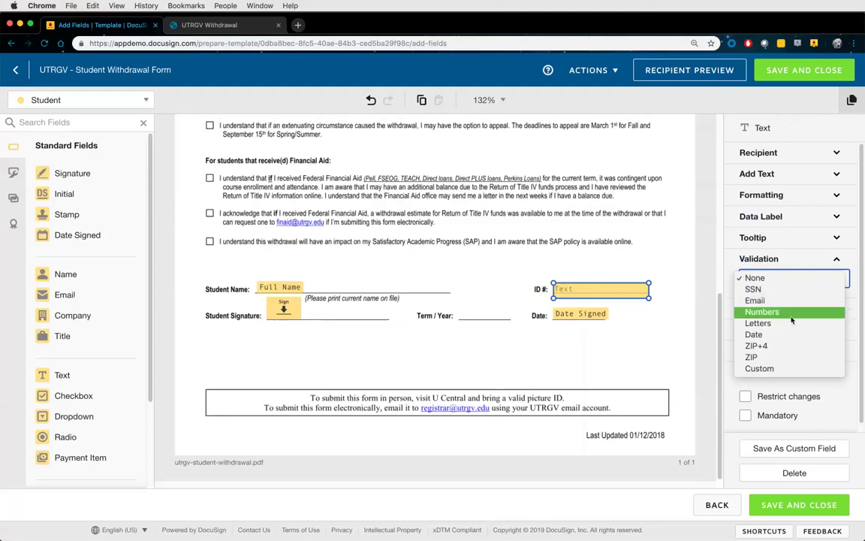
click(776, 371)
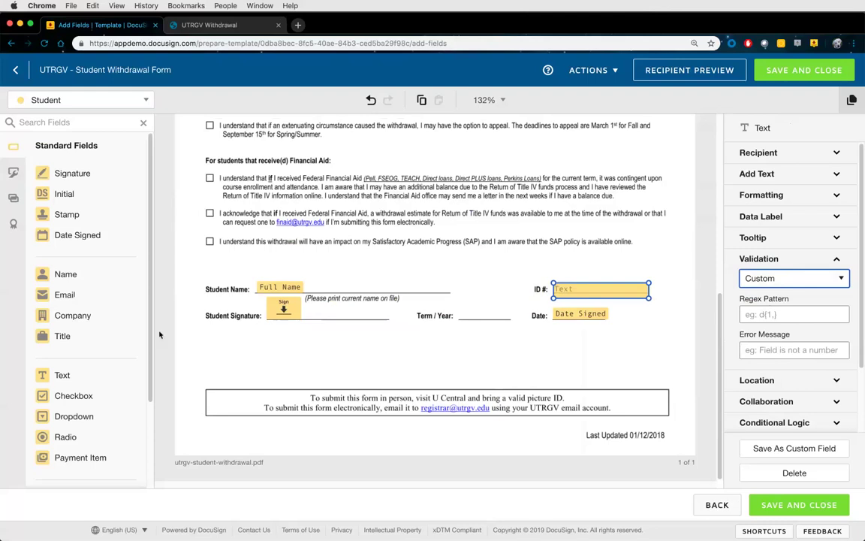
click(14, 171)
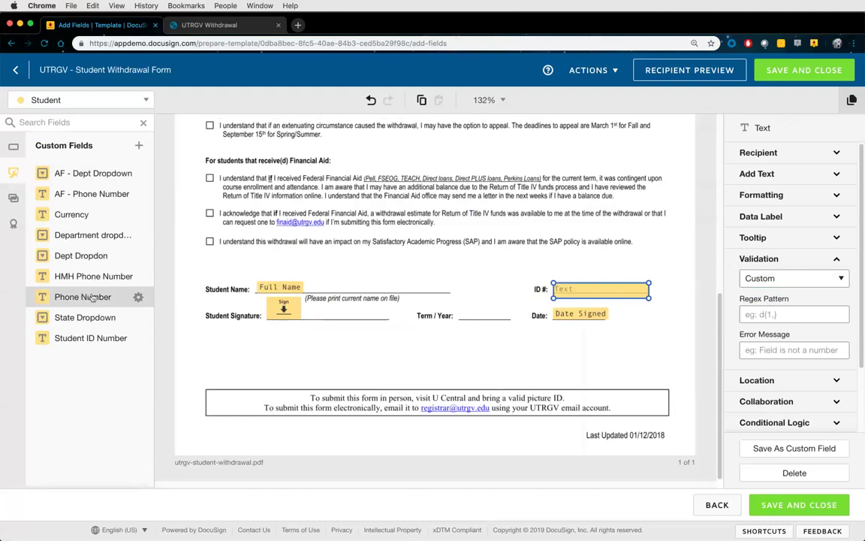
Place the Phone Number custom field below Student Signature and inspect its regex pattern and error message
mouse_move(91, 297)
mouse_down()
mouse_move(224, 332)
mouse_move(260, 357)
mouse_up()
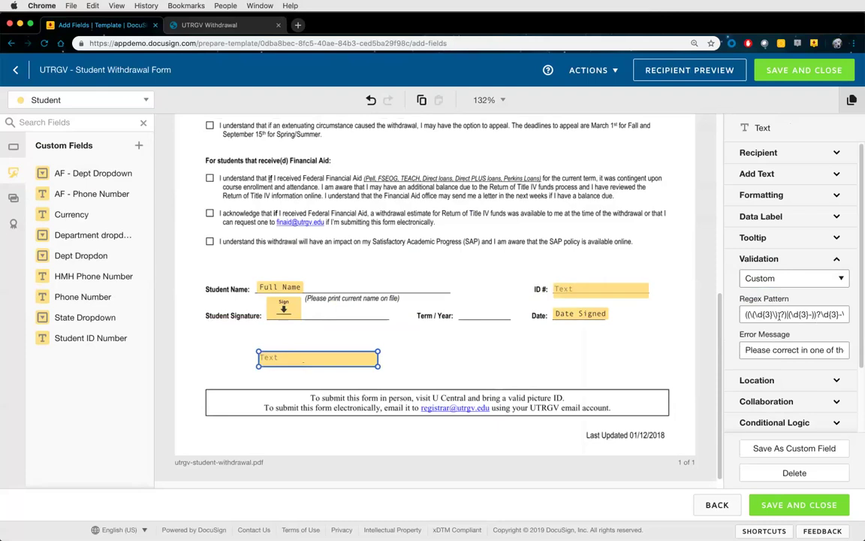
drag(743, 314, 838, 315)
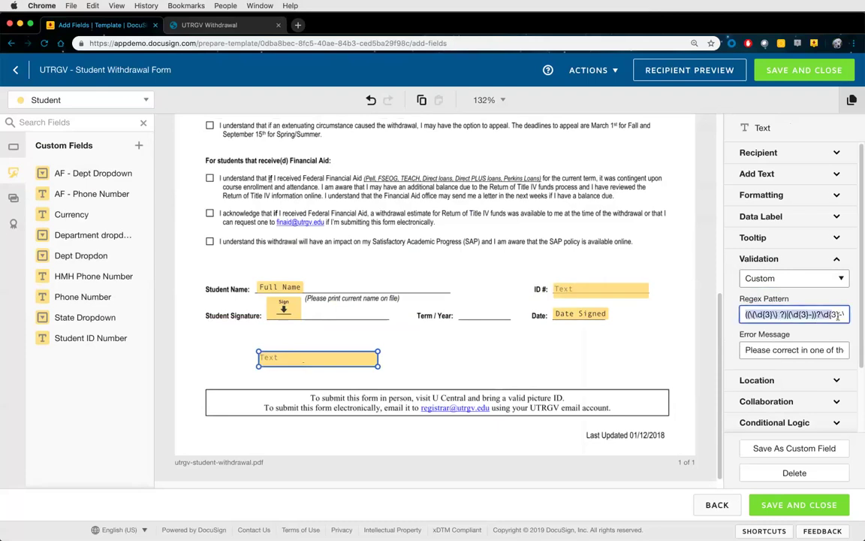
click(838, 316)
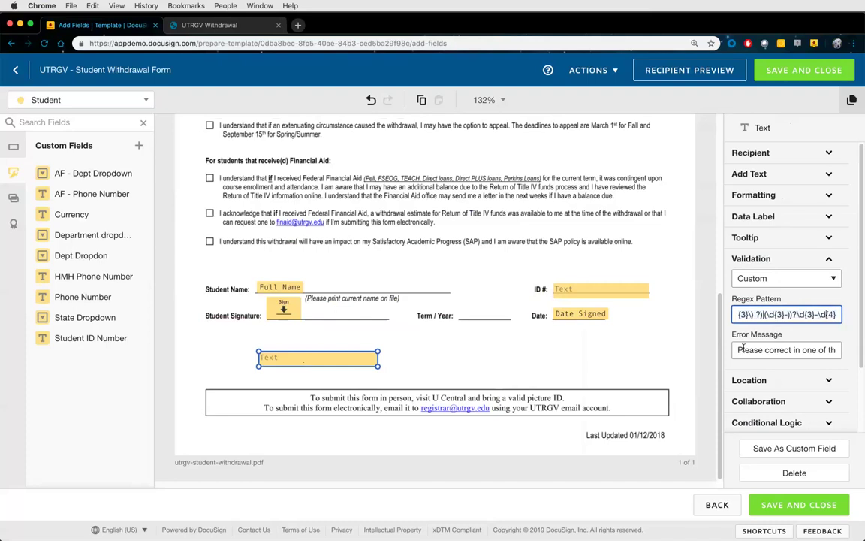
drag(744, 350, 838, 350)
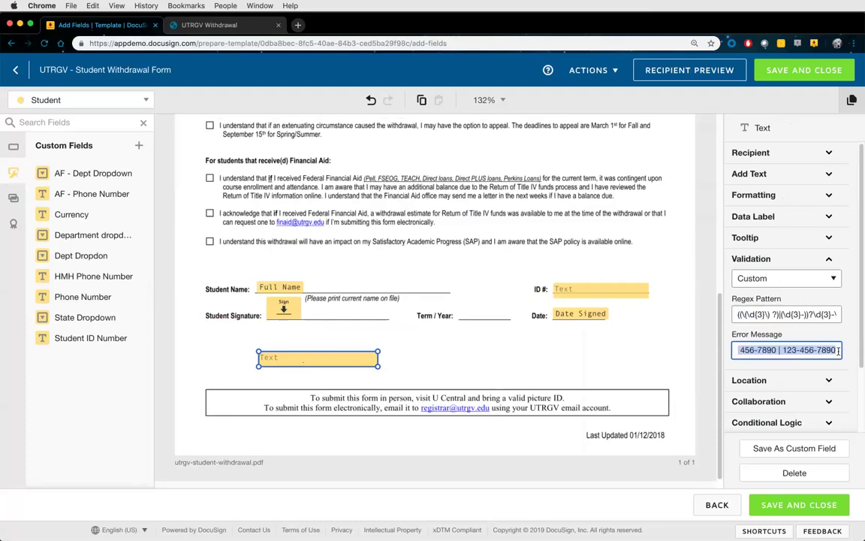
click(835, 350)
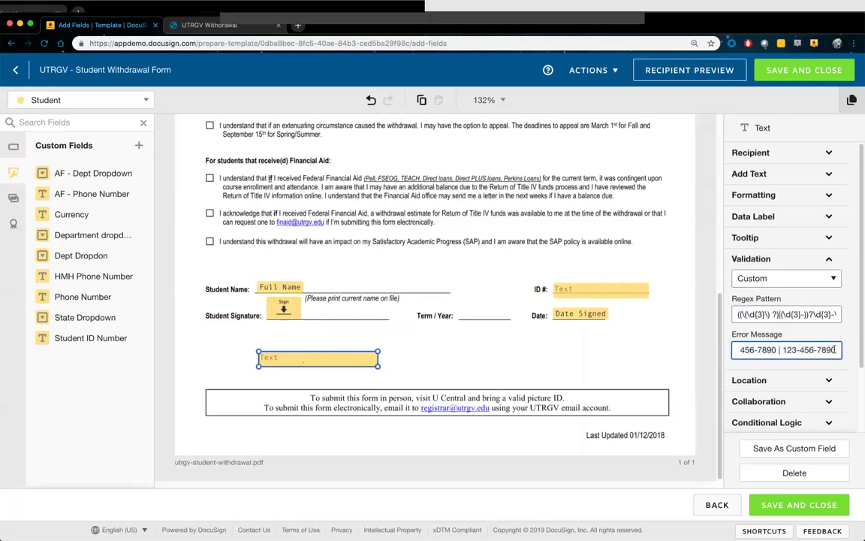
Review the phone examples in the error message, then delete the Phone Number field
key(shift+Left)
key(shift+Left)
key(shift+Left)
key(shift+Left)
key(shift+Left)
key(shift+Left)
key(shift+Left)
key(shift+Left)
key(shift+Left)
key(shift+Left)
key(shift+Left)
key(shift+Left)
click(793, 350)
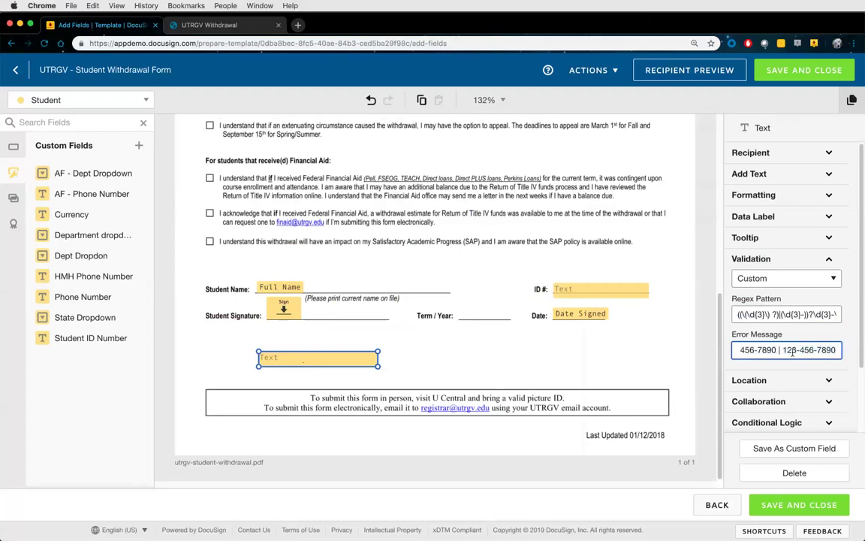
key(shift+Left)
key(shift+Left)
key(shift+Left)
key(shift+Left)
key(shift+Left)
key(shift+Left)
key(shift+Left)
key(shift+Left)
key(shift+Left)
key(shift+Left)
key(shift+Left)
key(shift+Left)
key(shift+Left)
key(shift+Left)
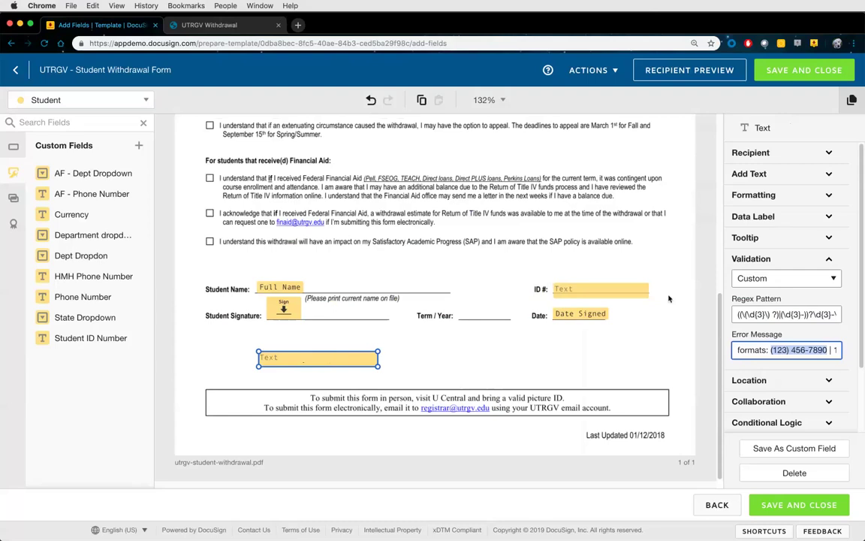
click(760, 314)
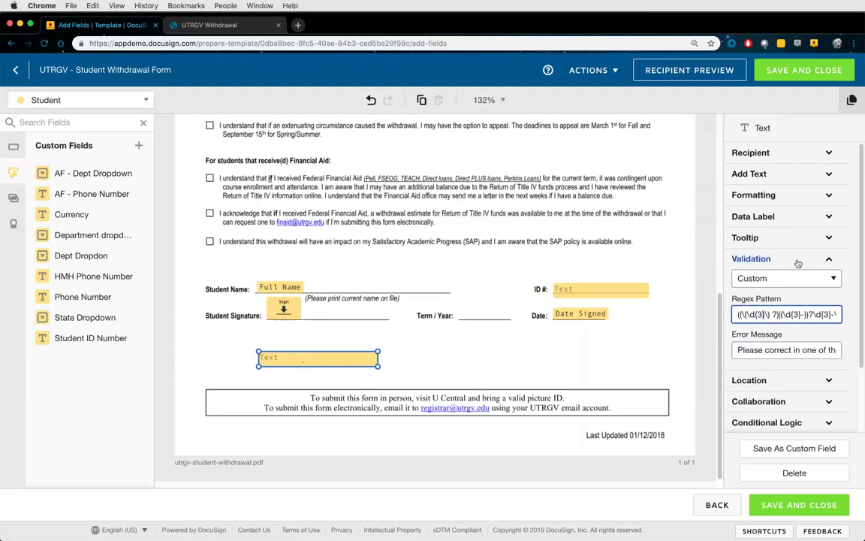
click(774, 258)
key(Delete)
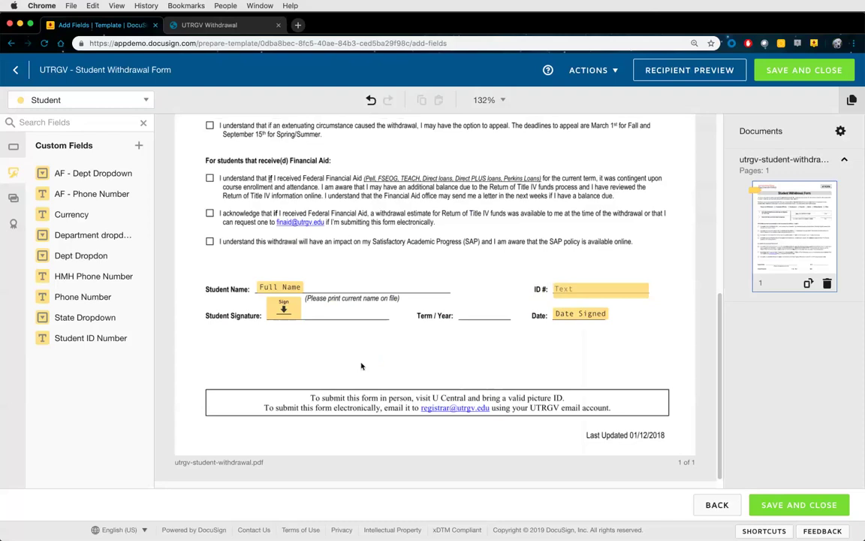
Turn on Recipients Can Collaborate for the ID # Text field
click(13, 146)
click(597, 289)
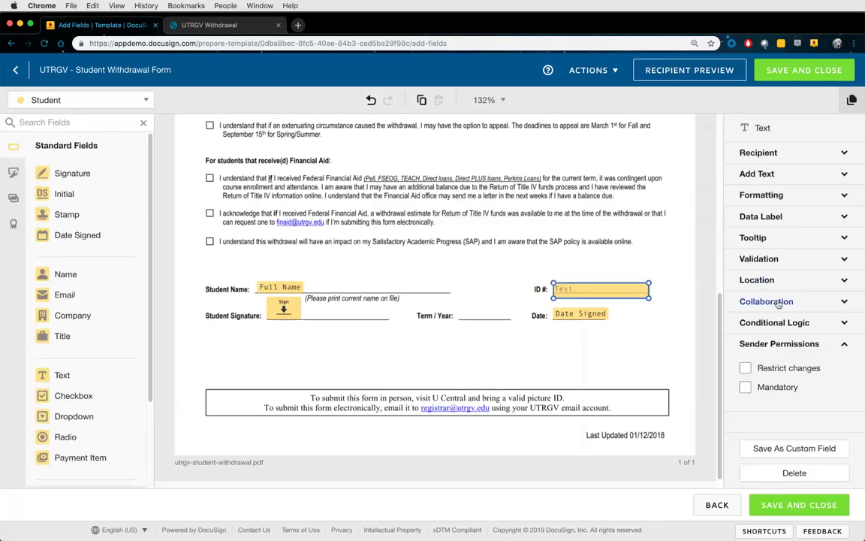
click(778, 301)
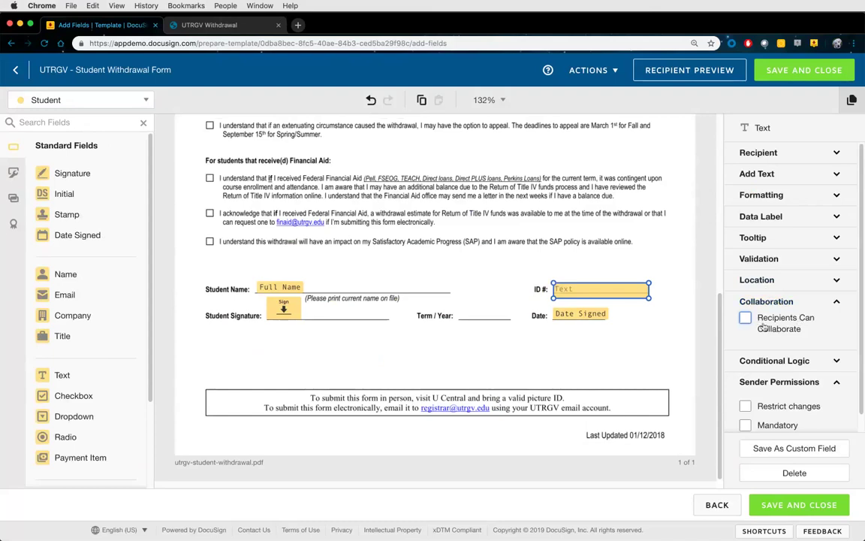
scroll(762, 323, down, 1)
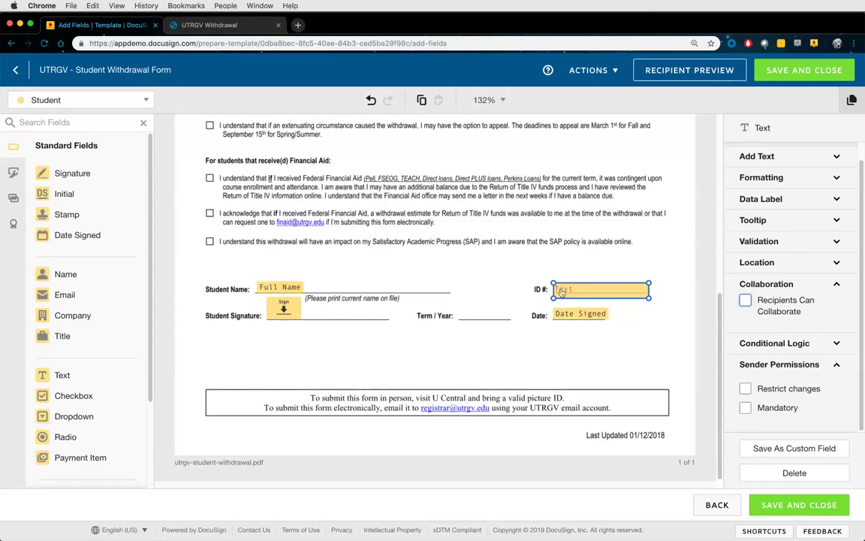
click(745, 301)
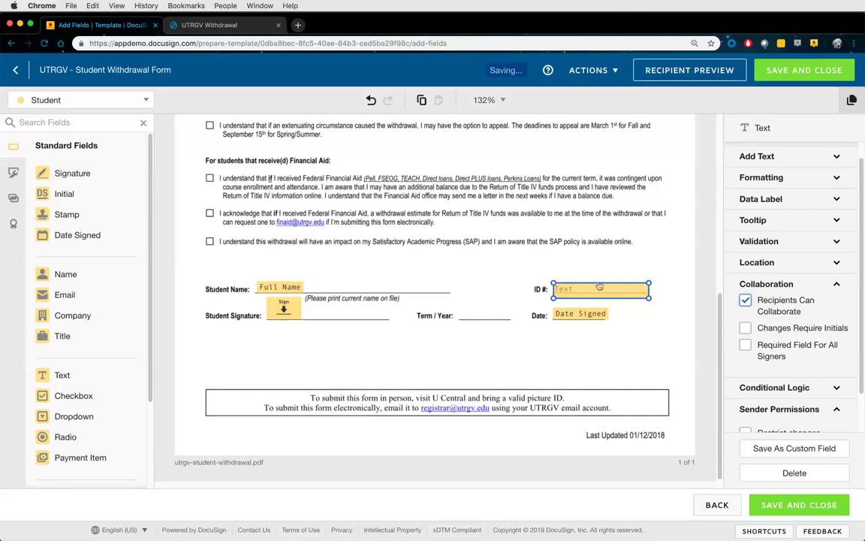
click(79, 99)
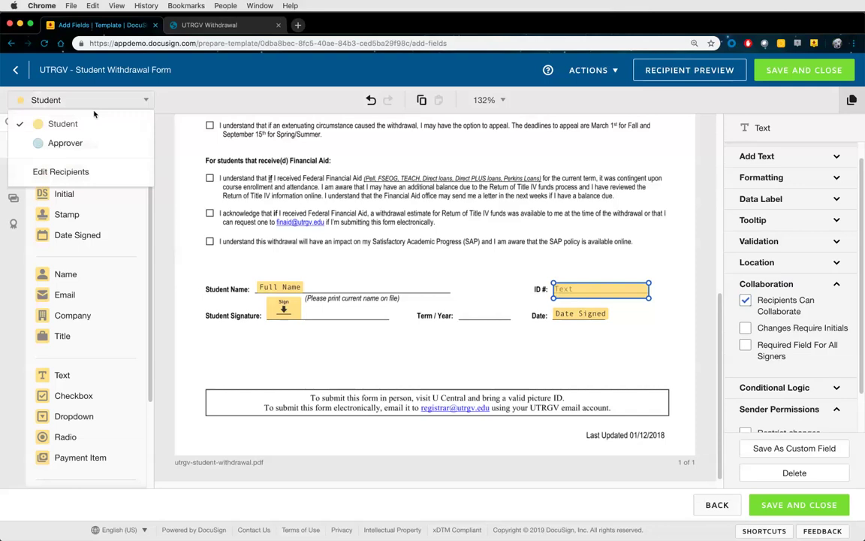
Switch to the Approver and toggle the field's initials and required-for-all-signers options
click(64, 144)
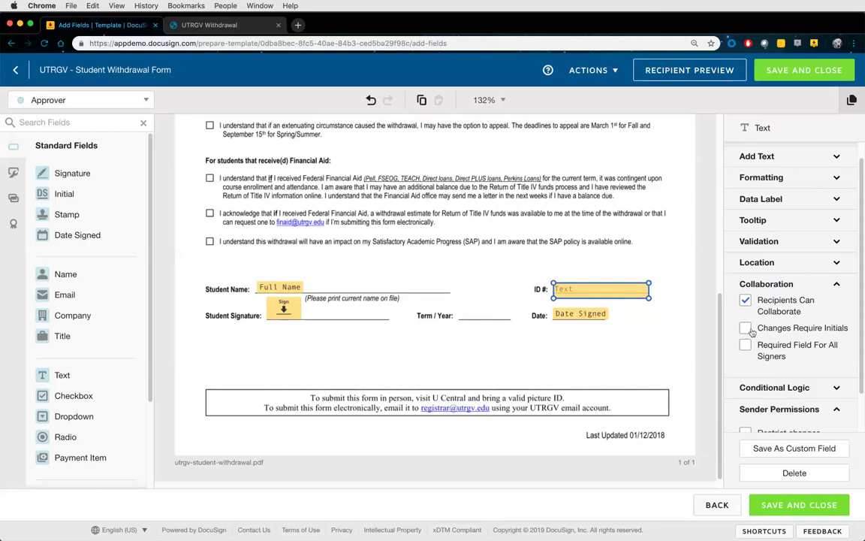
click(746, 330)
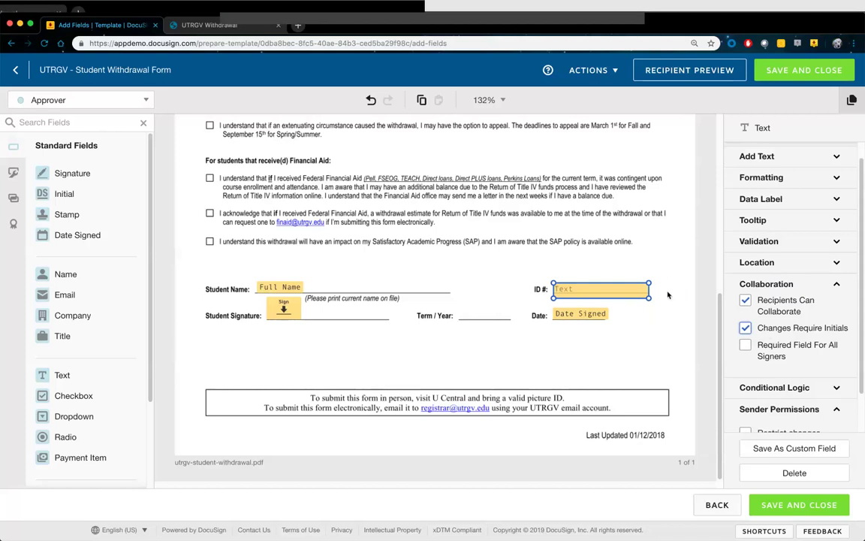
click(781, 347)
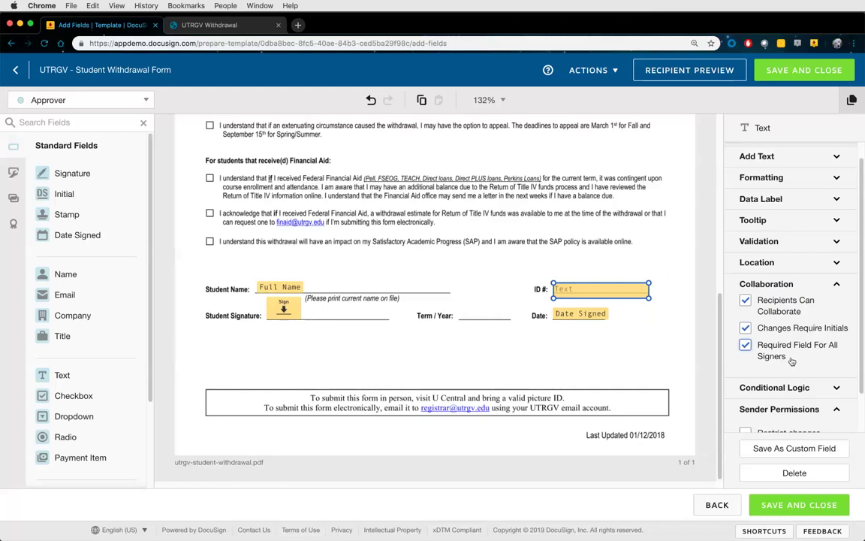
scroll(791, 361, up, 1)
click(751, 150)
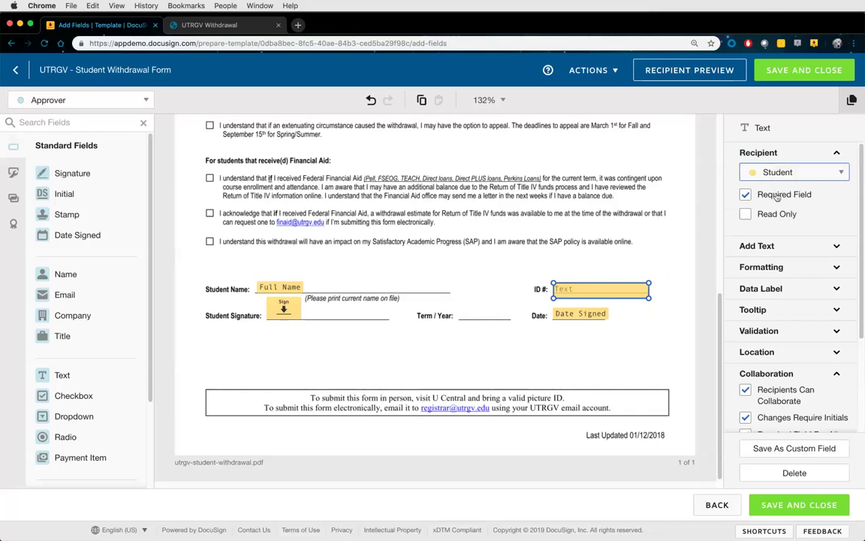
Keep the field required for all signers with Changes Require Initials unchecked
scroll(779, 197, down, 2)
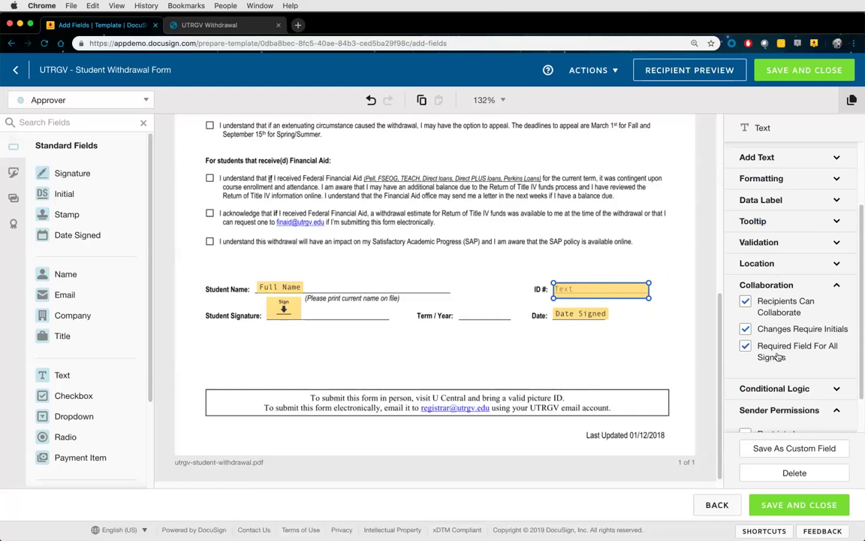
click(778, 357)
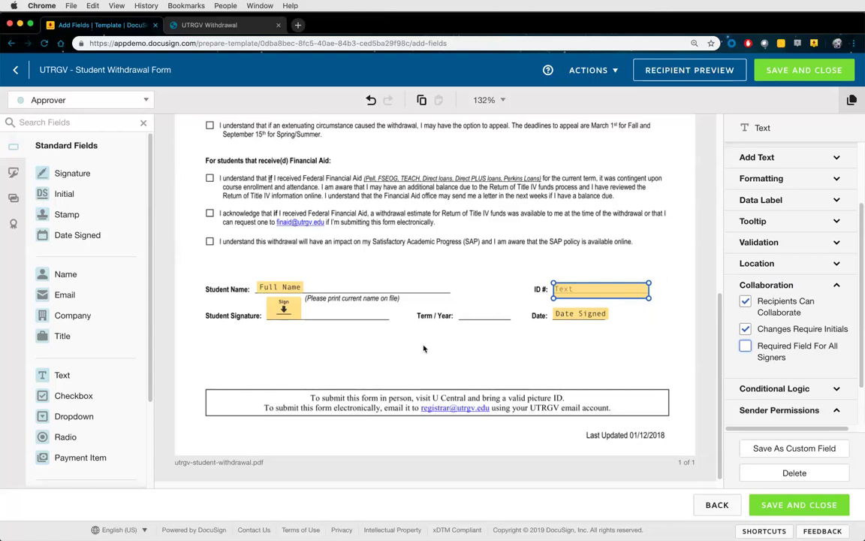
click(745, 345)
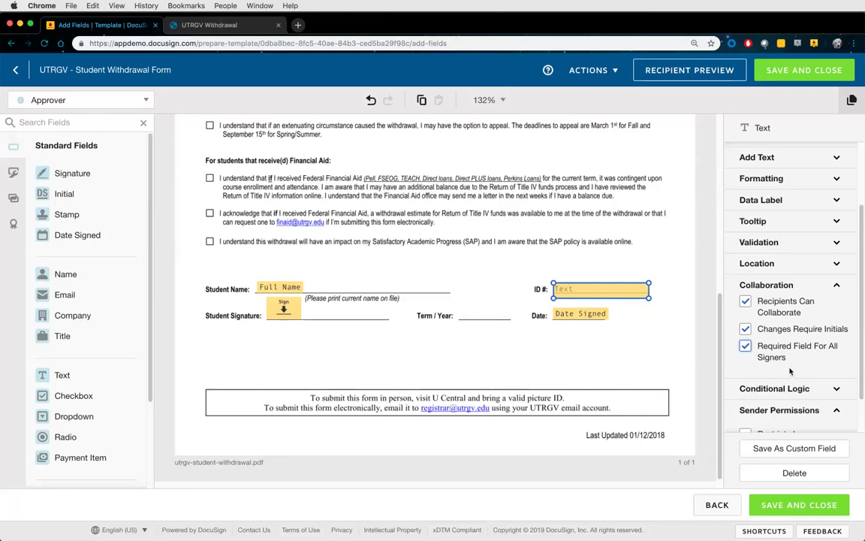
click(781, 329)
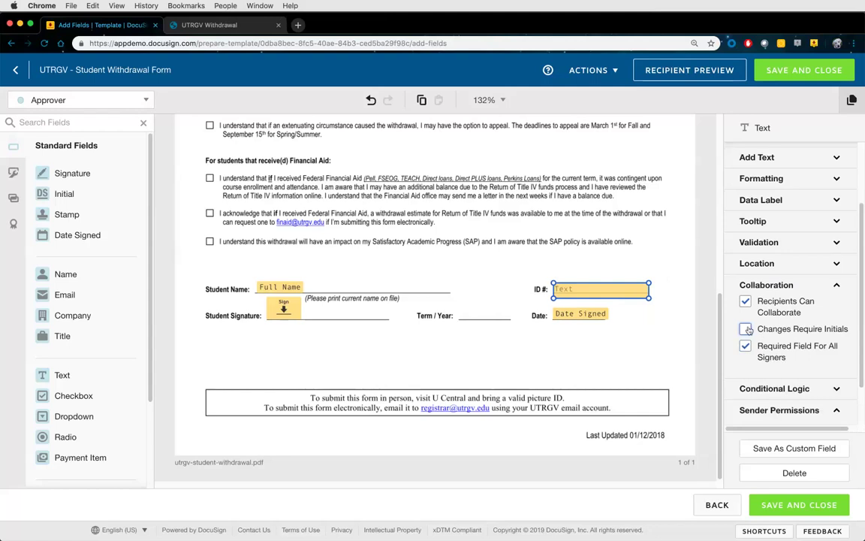
click(790, 286)
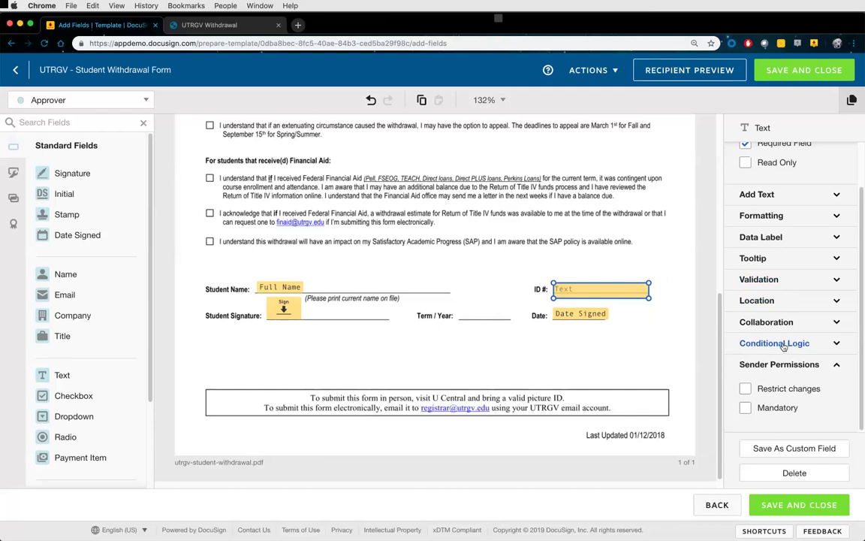
click(783, 345)
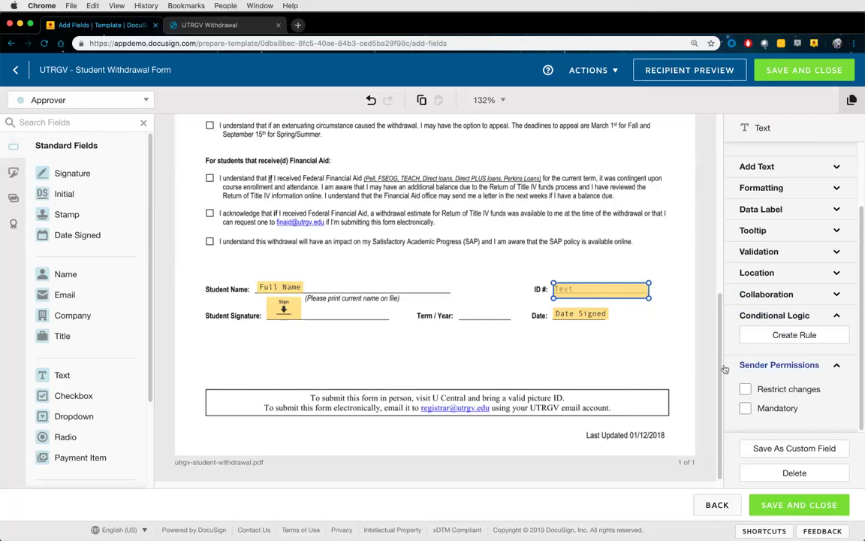
scroll(571, 368, up, 4)
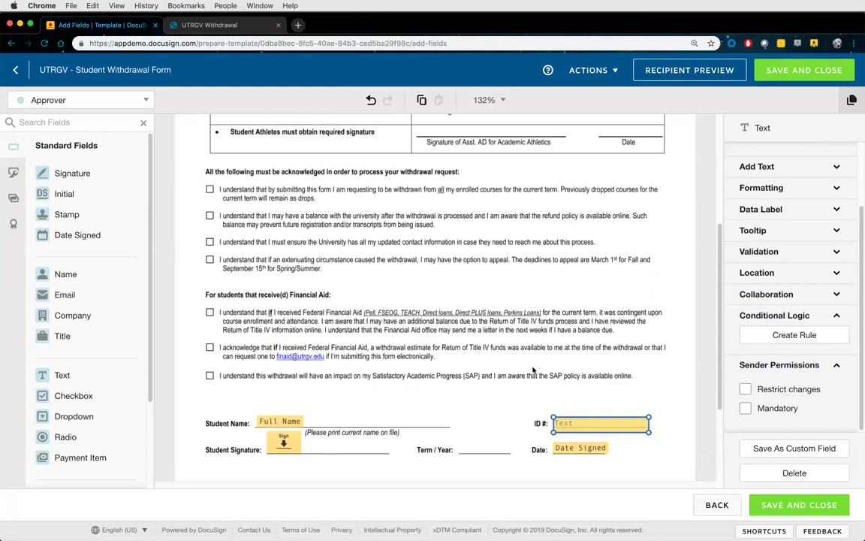
scroll(455, 376, up, 5)
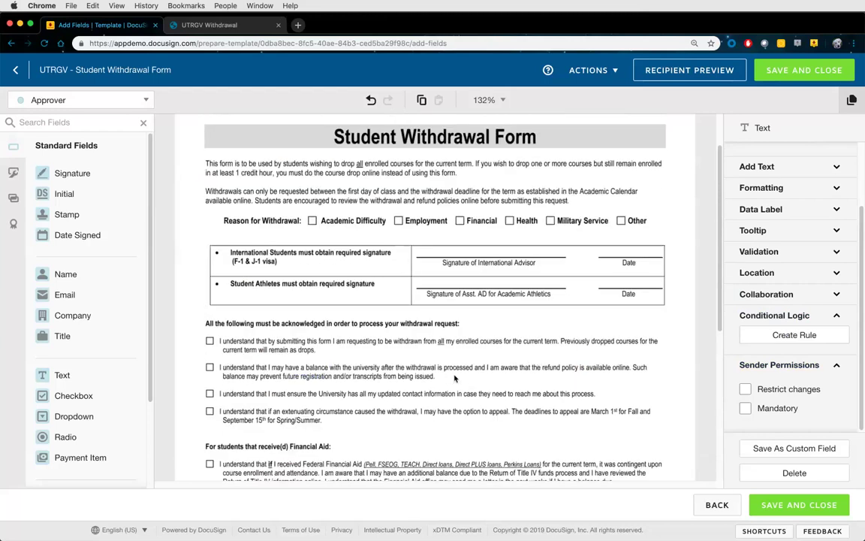
scroll(454, 377, up, 3)
scroll(454, 378, down, 3)
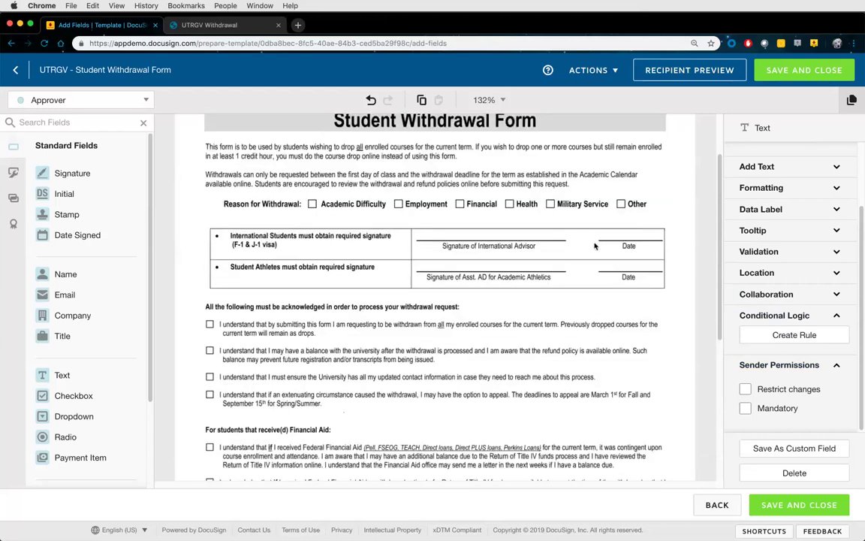
scroll(605, 237, up, 1)
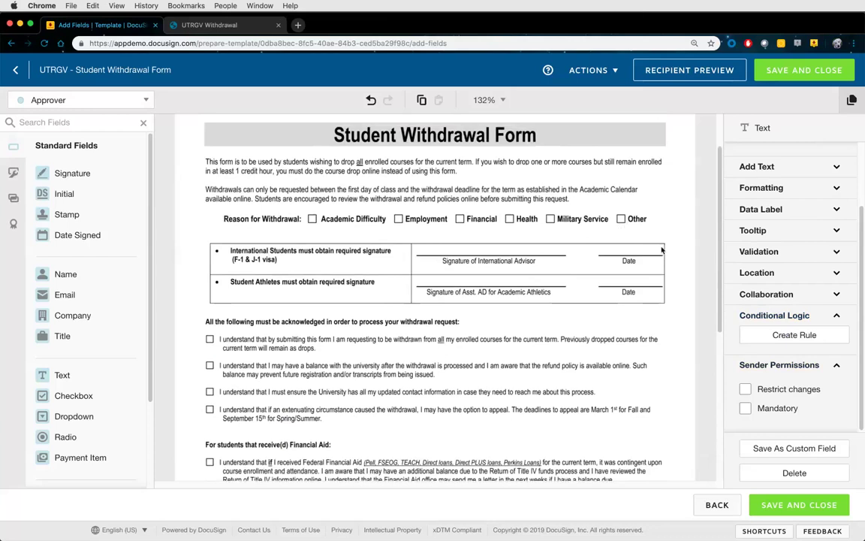
click(758, 314)
scroll(673, 377, down, 5)
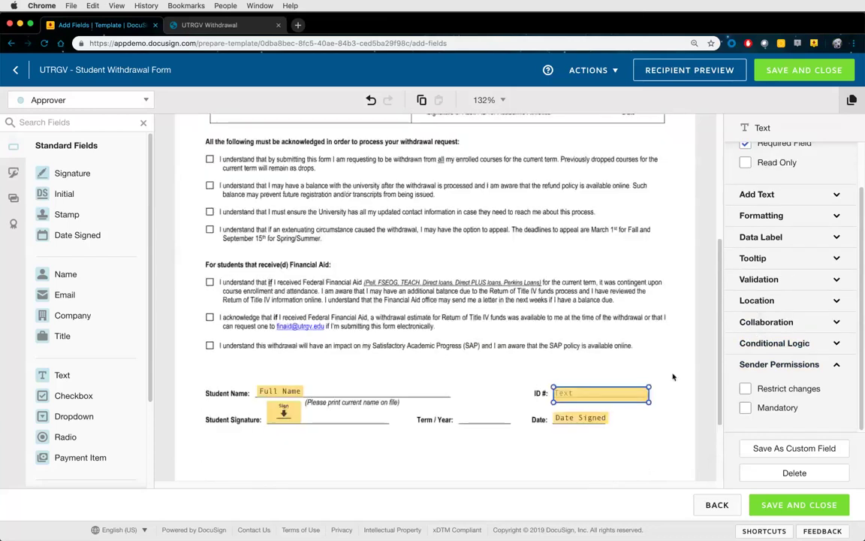
scroll(673, 377, down, 2)
click(766, 365)
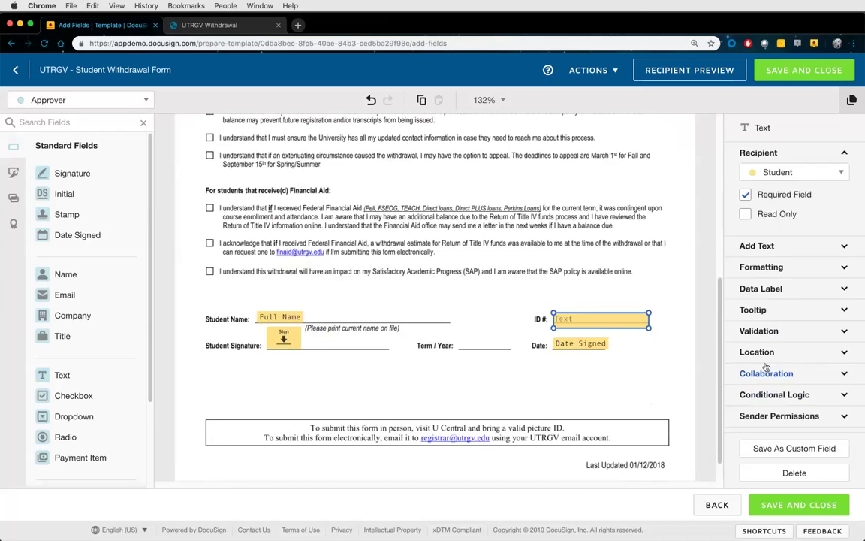
scroll(282, 284, up, 5)
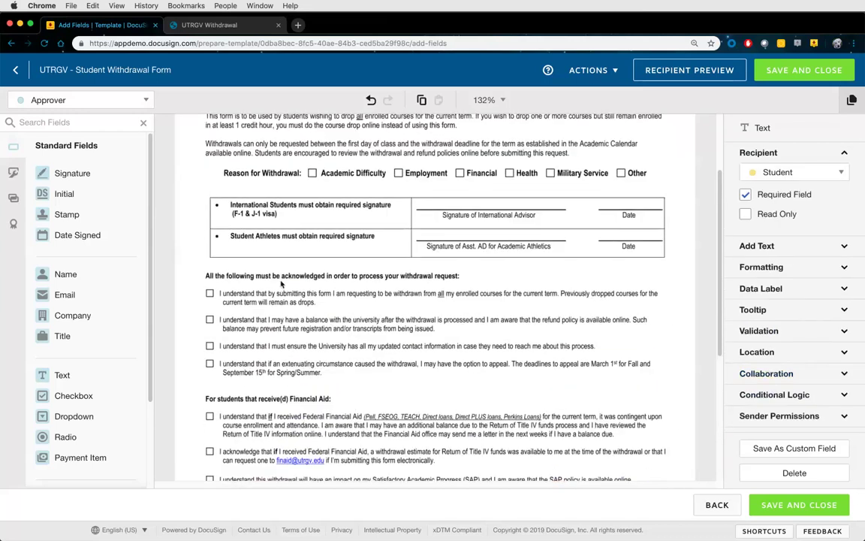
click(83, 100)
Choose Student as the recipient for new fields and scroll back to the form's top
click(75, 123)
scroll(92, 280, down, 3)
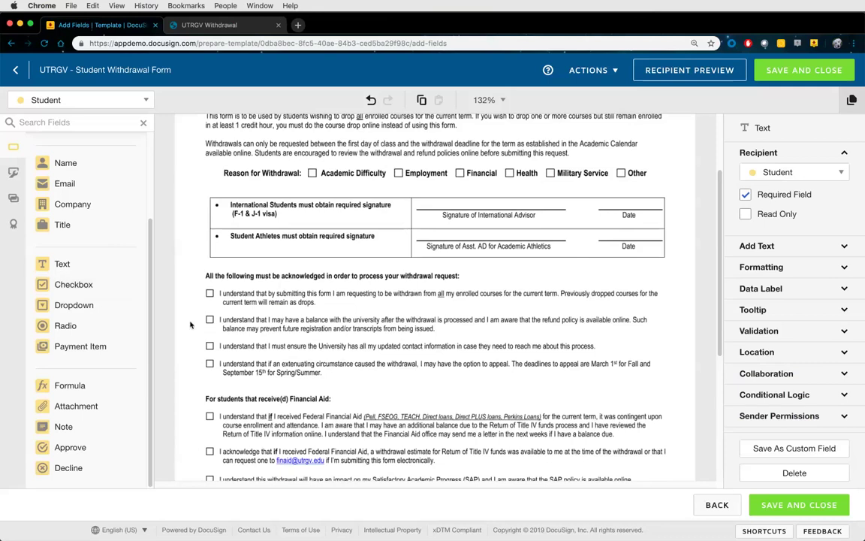
scroll(225, 327, down, 2)
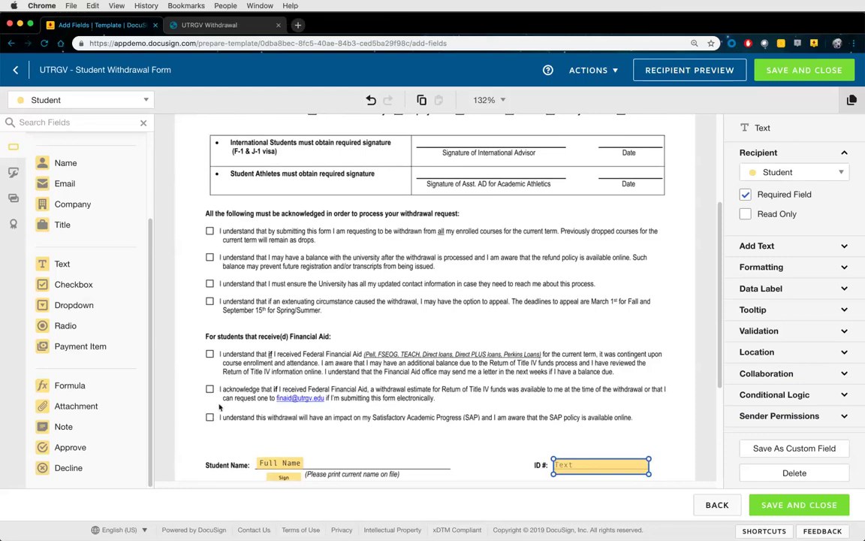
scroll(233, 406, up, 3)
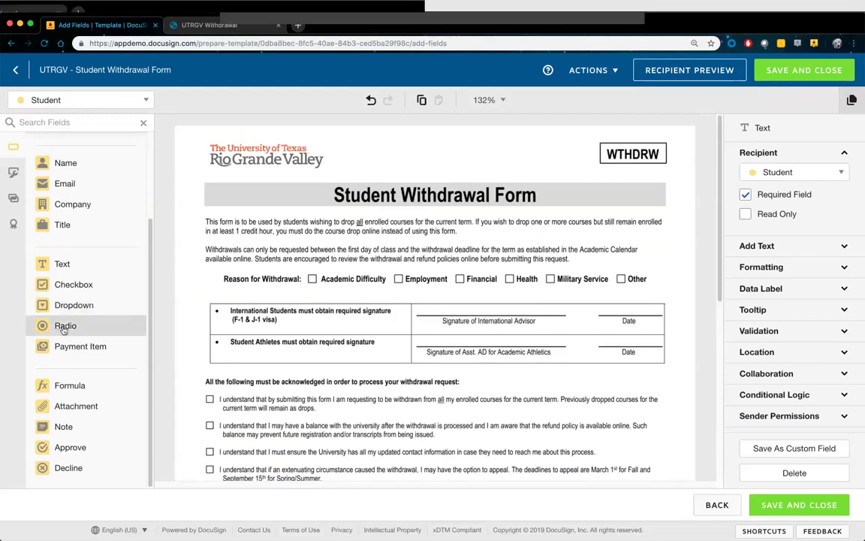
Place radio buttons on Academic Difficulty, Employment, Financial, Health, Military Service and Other
drag(64, 330, 311, 280)
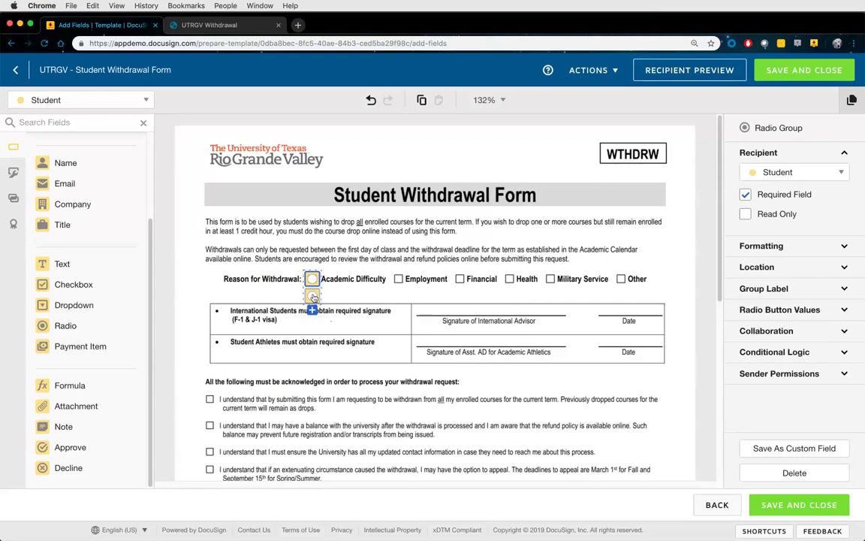
drag(313, 298, 401, 279)
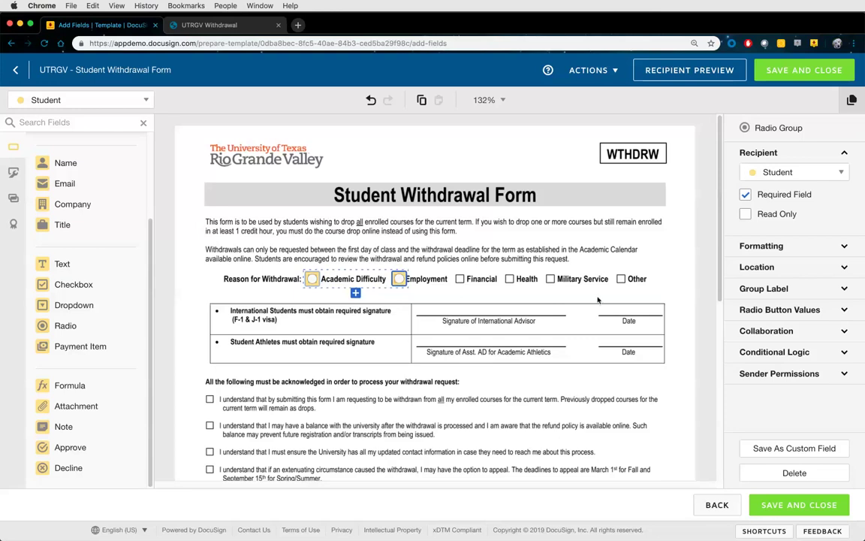
click(356, 294)
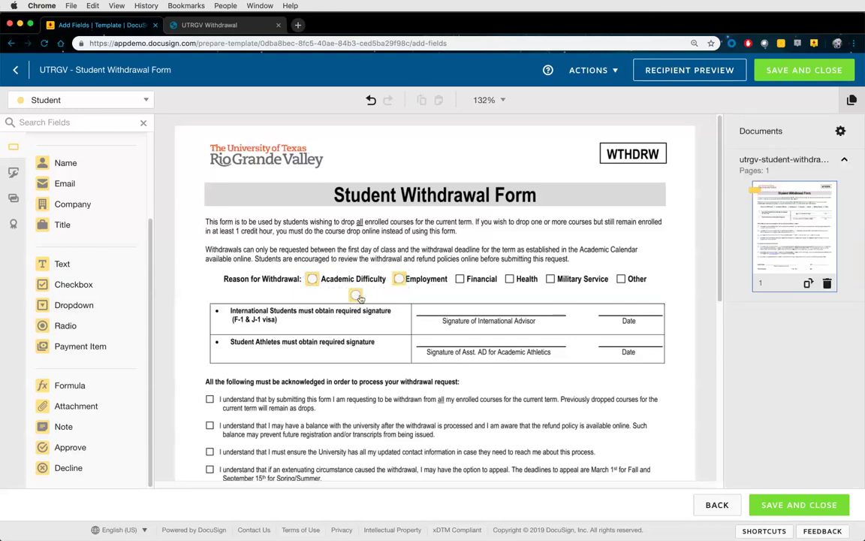
click(460, 279)
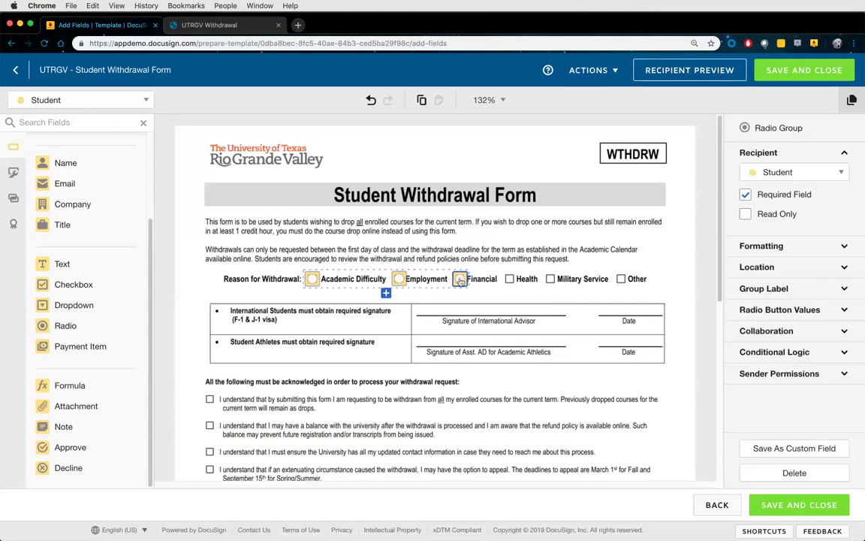
click(385, 300)
drag(385, 299, 509, 280)
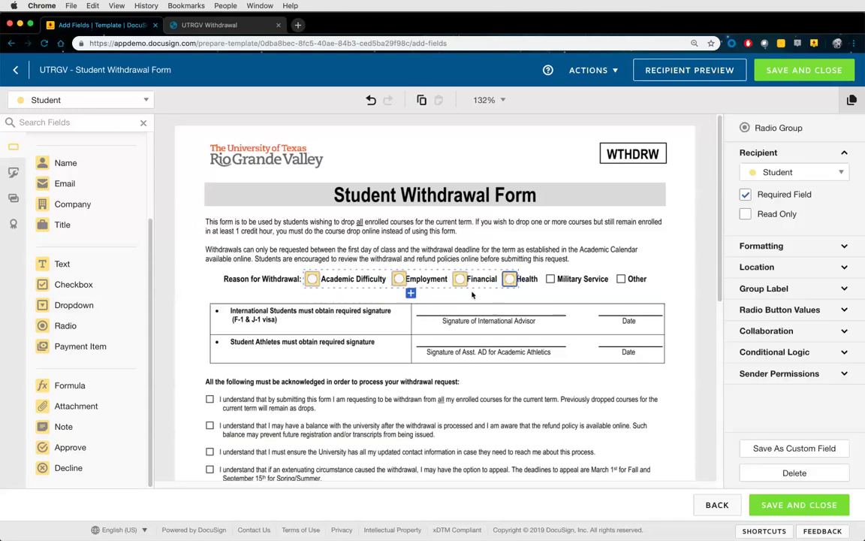
click(411, 293)
drag(410, 293, 549, 279)
click(430, 293)
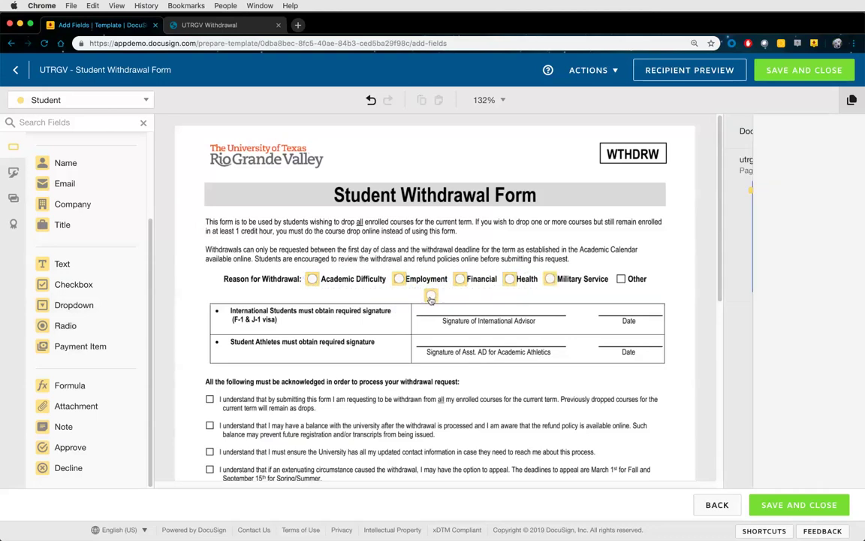
drag(431, 295, 620, 279)
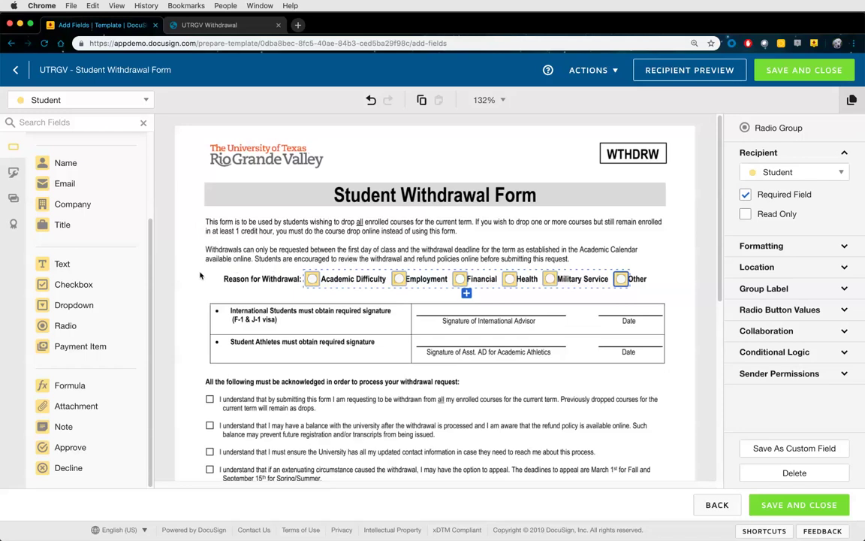
drag(200, 275, 669, 296)
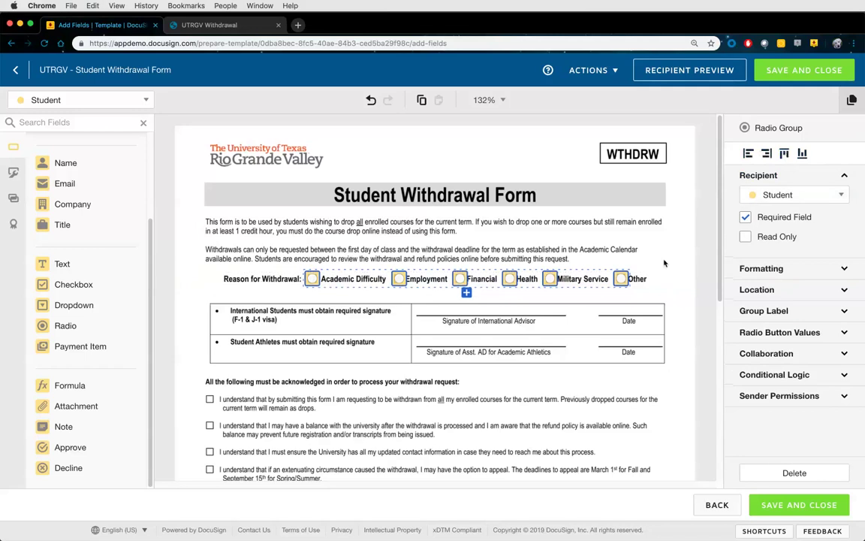
Replace the radio group's default label with 'Reason for Withdrawal'
click(540, 267)
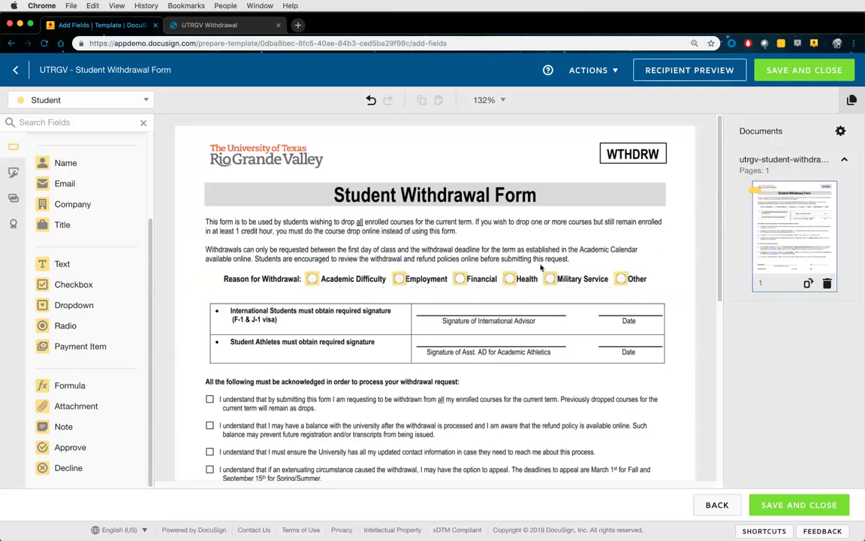
click(311, 279)
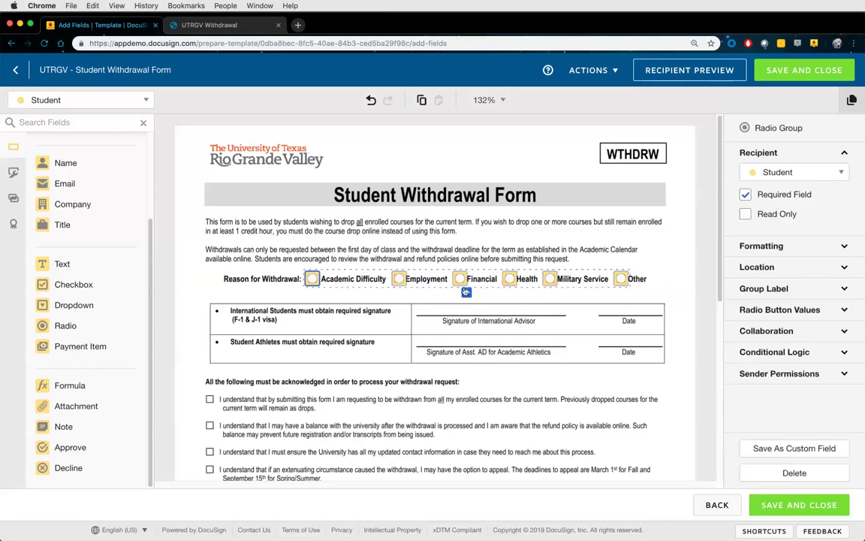
click(766, 290)
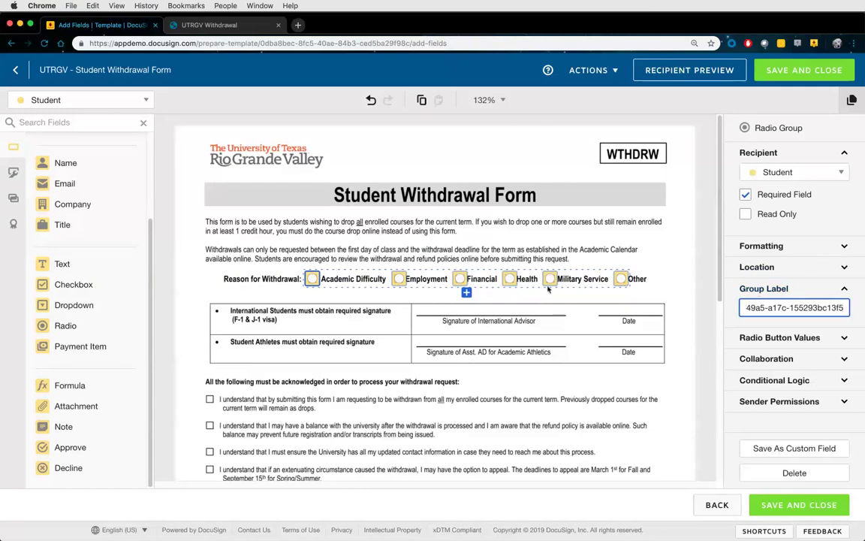
drag(842, 307, 744, 301)
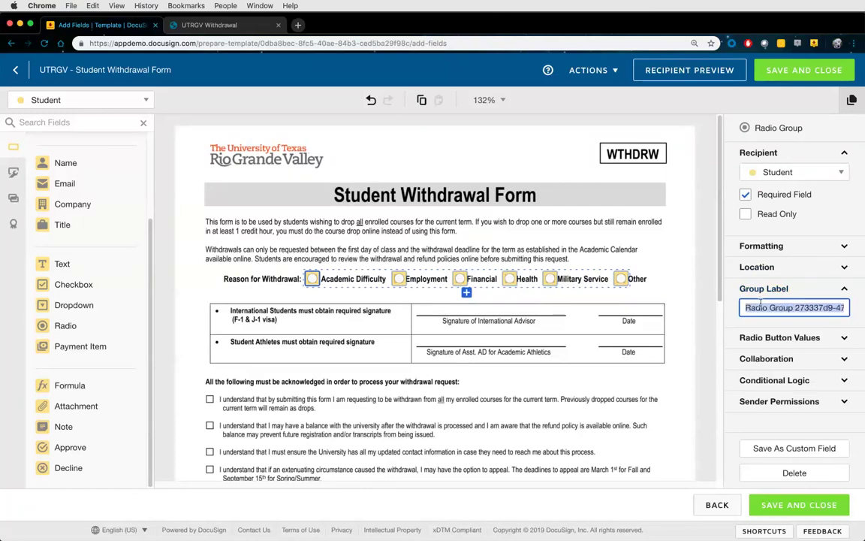
text(Reason fo)
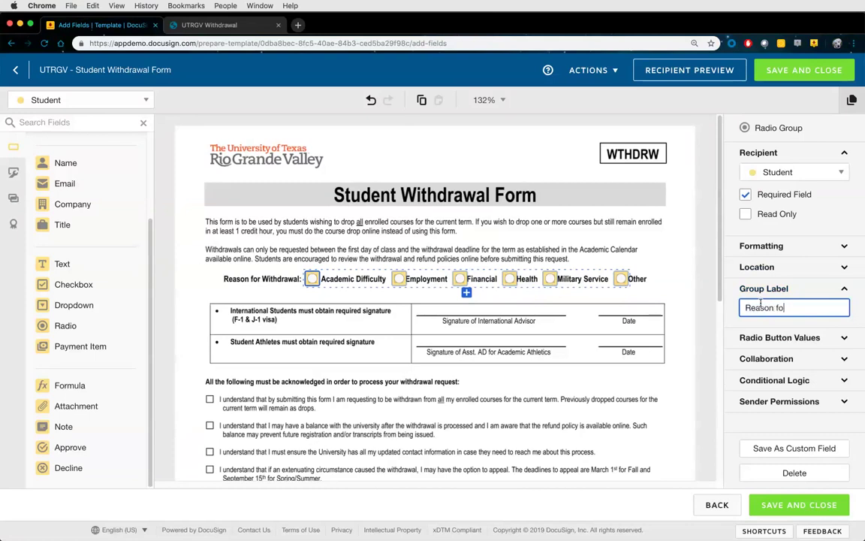
text(r Withdrawal)
click(793, 339)
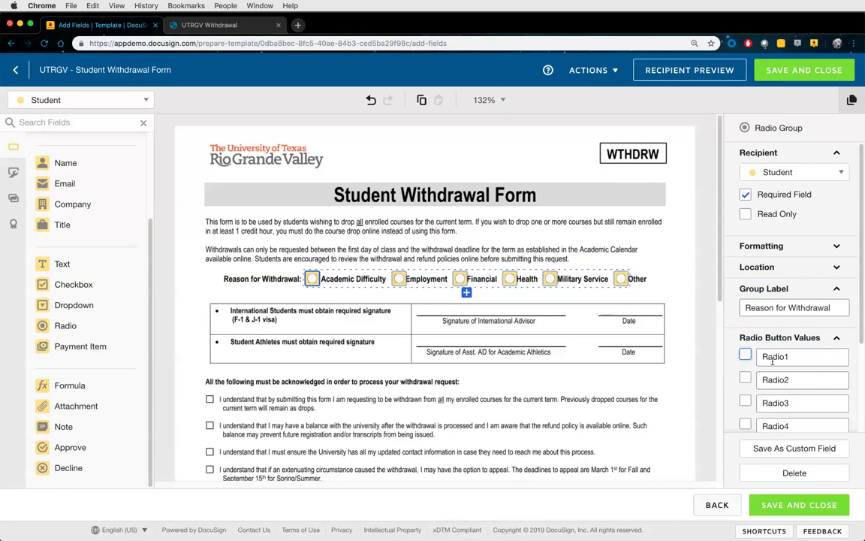
Set the first three radio values to Academic Difficulty, Employment and Financial
scroll(782, 361, down, 3)
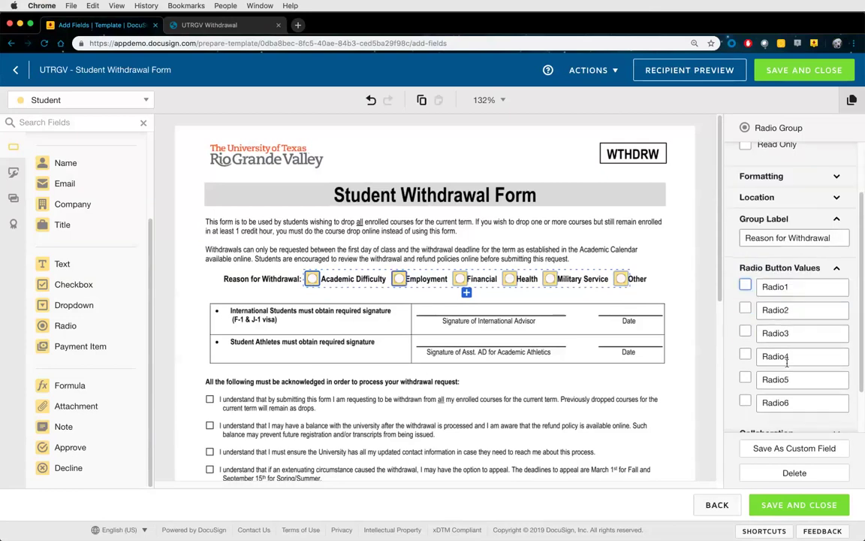
double_click(791, 286)
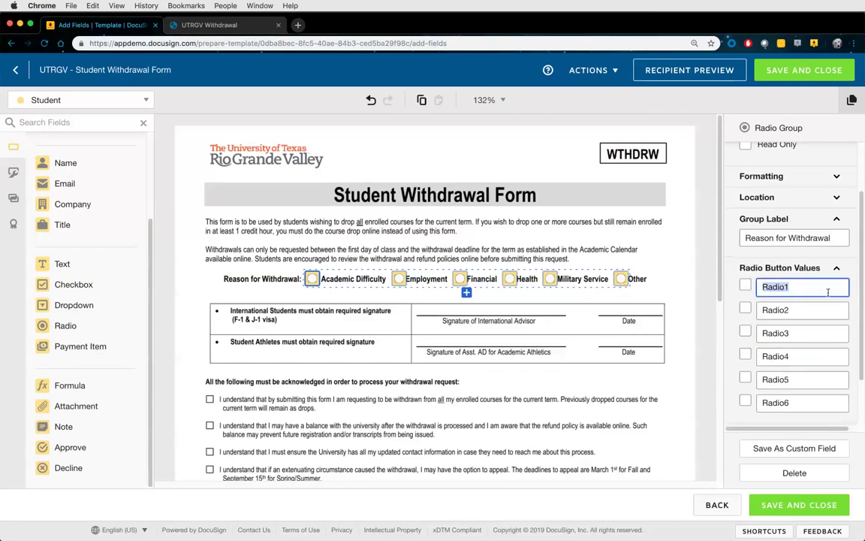
text(Academic Difficulty)
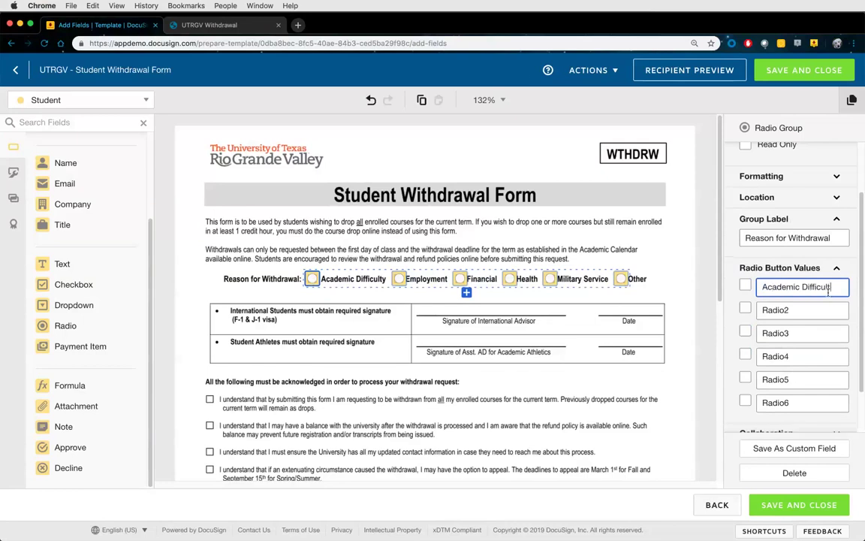
double_click(786, 308)
text(E)
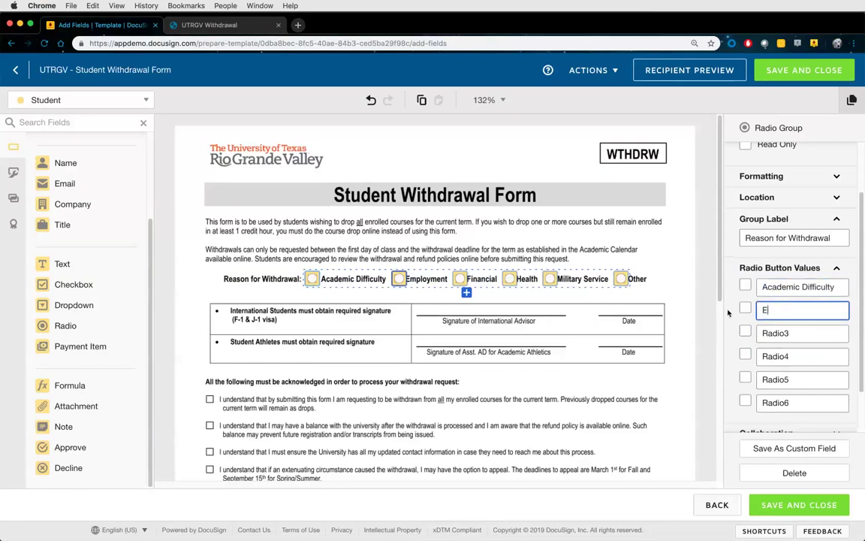
text(mployment)
key(Tab)
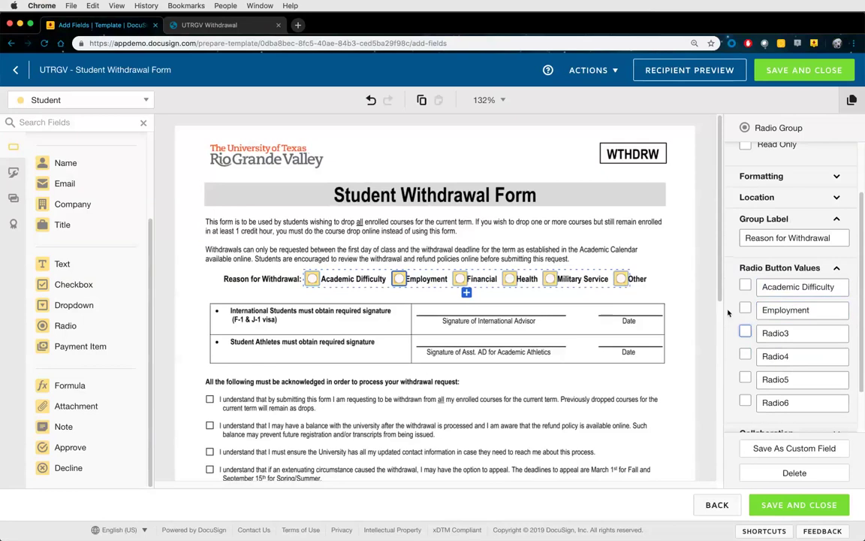
text(Financial)
Set the last three radio values to Health, Miltiary and Other
key(Tab)
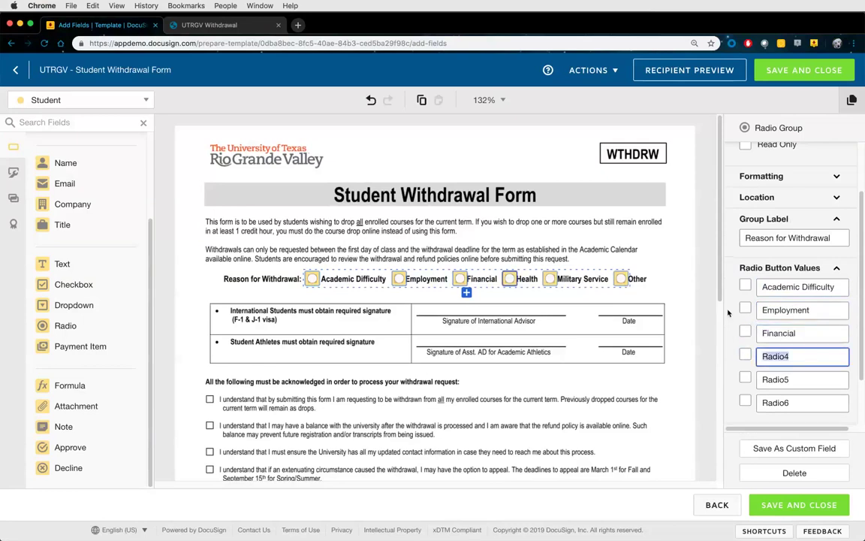
text(Health)
key(Tab)
text(Miltiary)
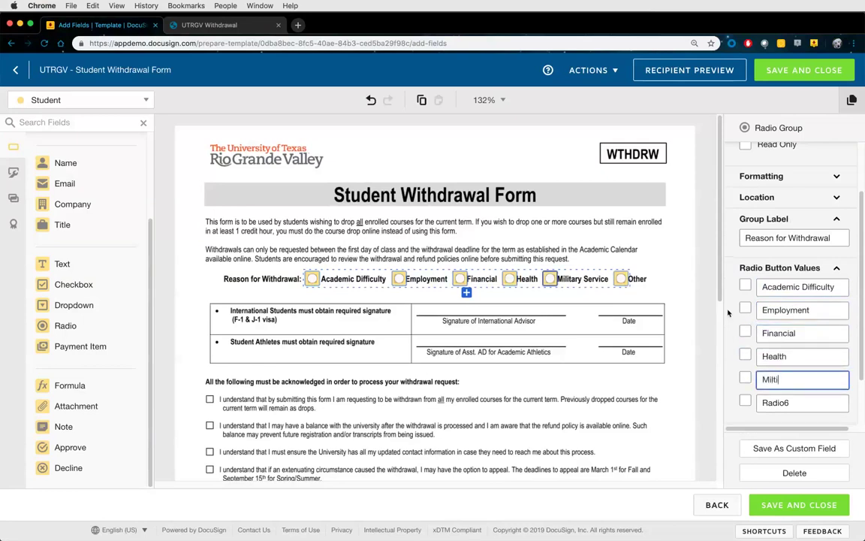
key(Tab)
key(Tab)
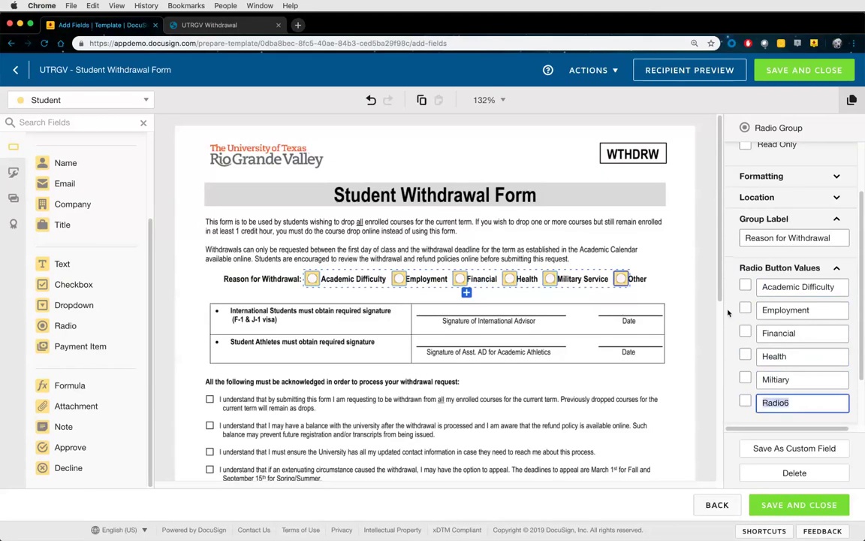
text(Other)
click(556, 304)
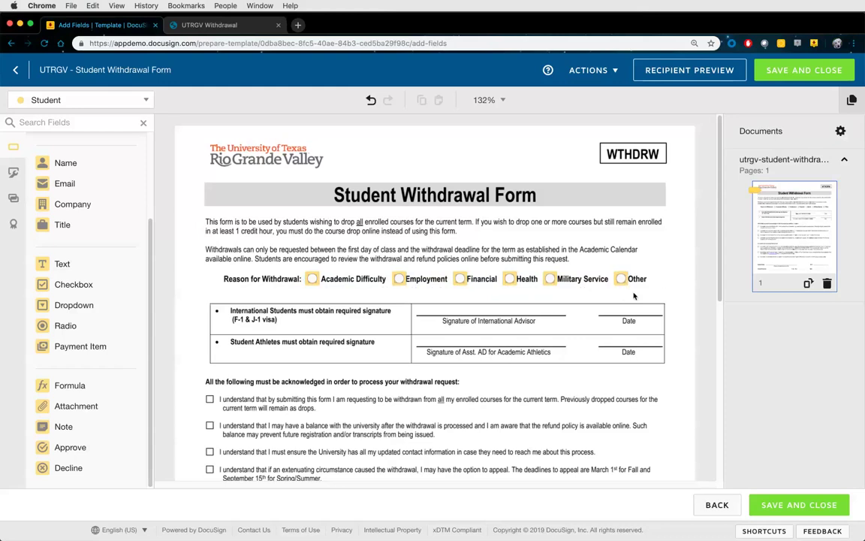
Add a Text field below Health and widen it past the Other option
mouse_move(82, 277)
mouse_down()
mouse_move(75, 263)
mouse_move(428, 259)
mouse_move(510, 293)
mouse_up()
drag(572, 301, 664, 301)
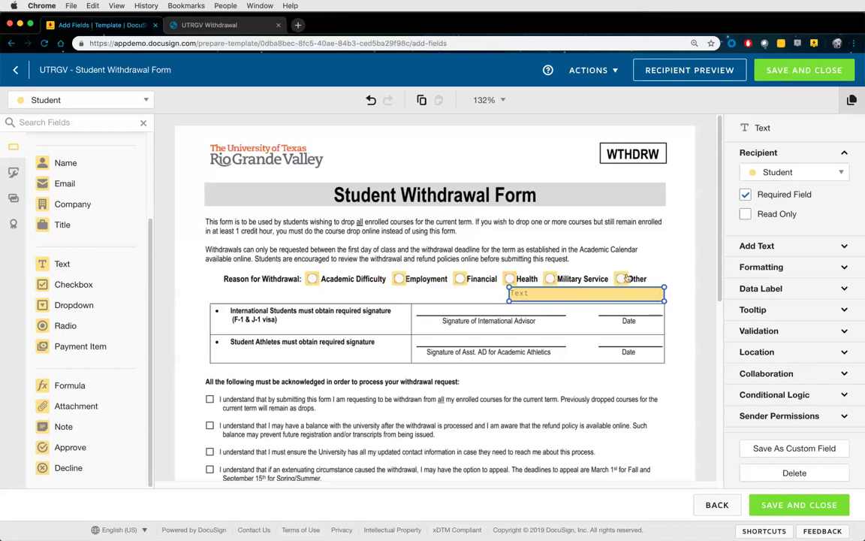
click(660, 264)
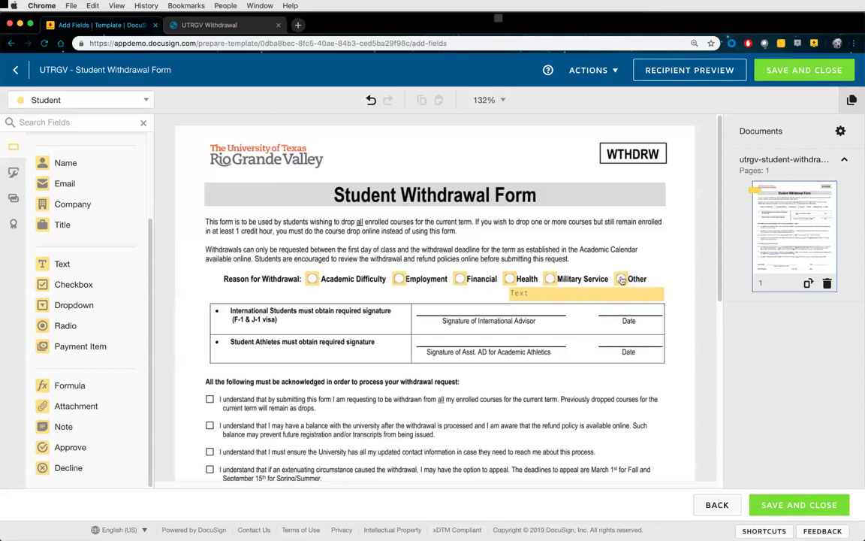
click(622, 280)
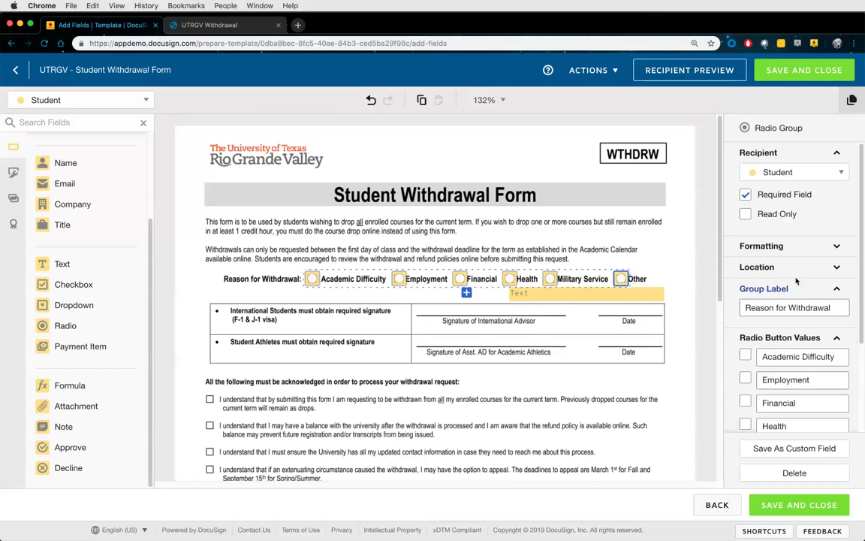
Add a Conditional Logic rule so the text field shows only when Other is chosen
click(762, 289)
click(790, 310)
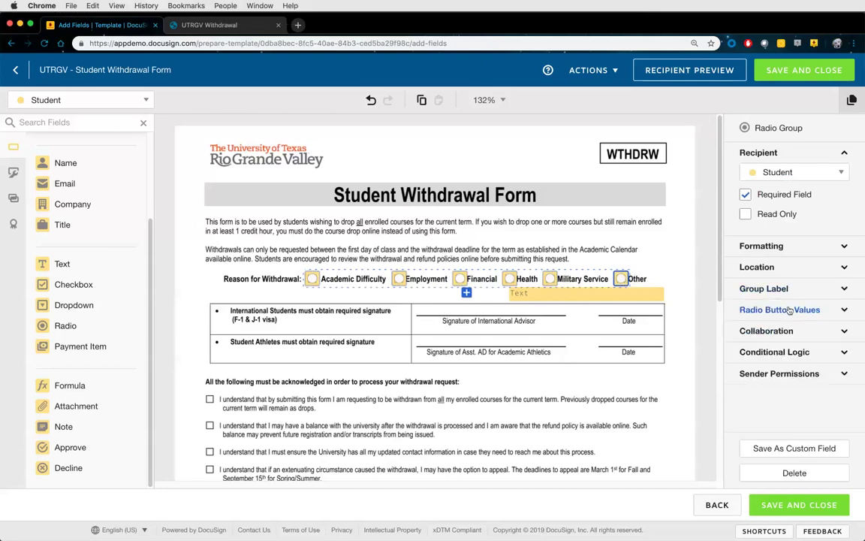
click(778, 353)
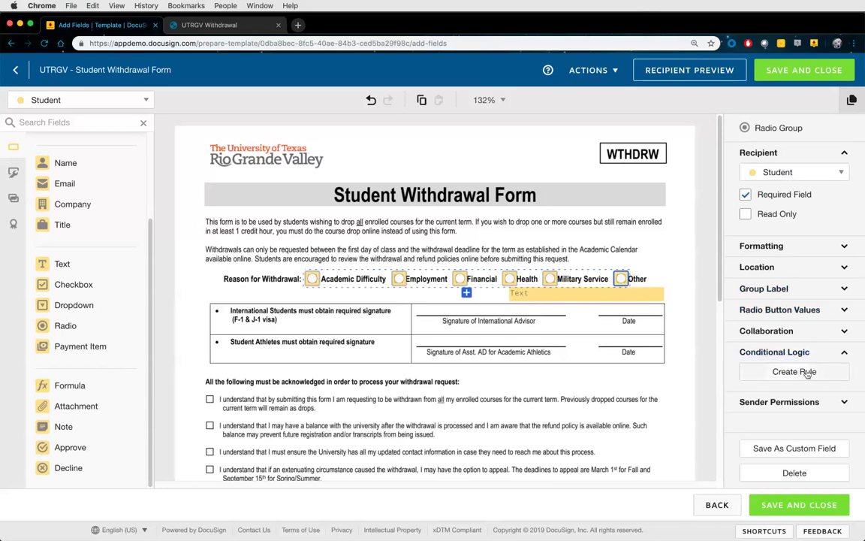
click(794, 372)
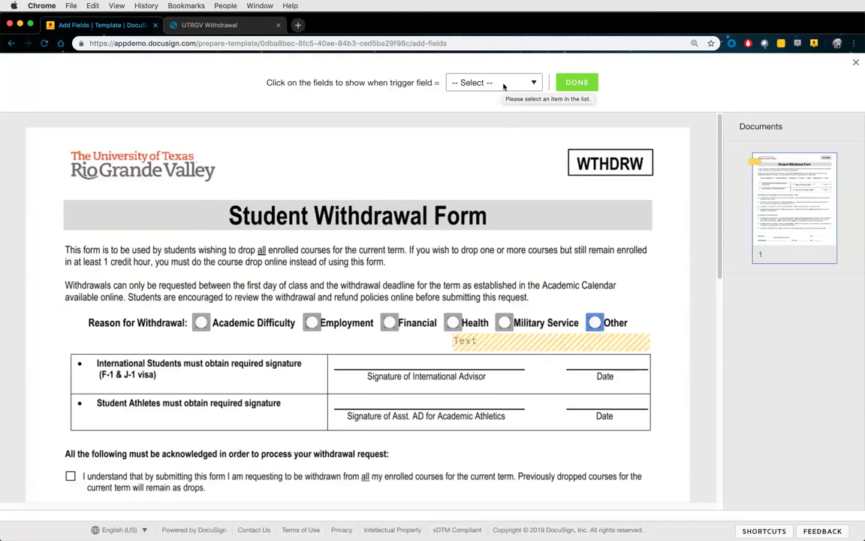
click(504, 87)
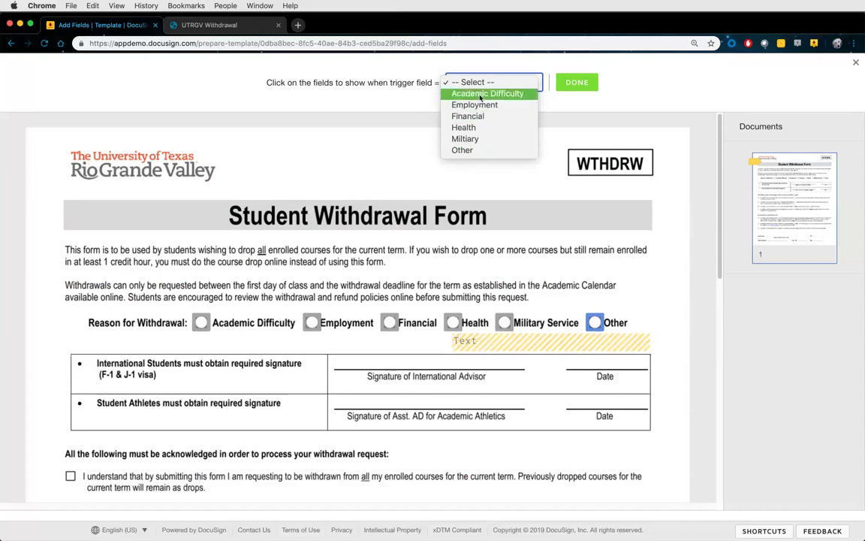
click(467, 151)
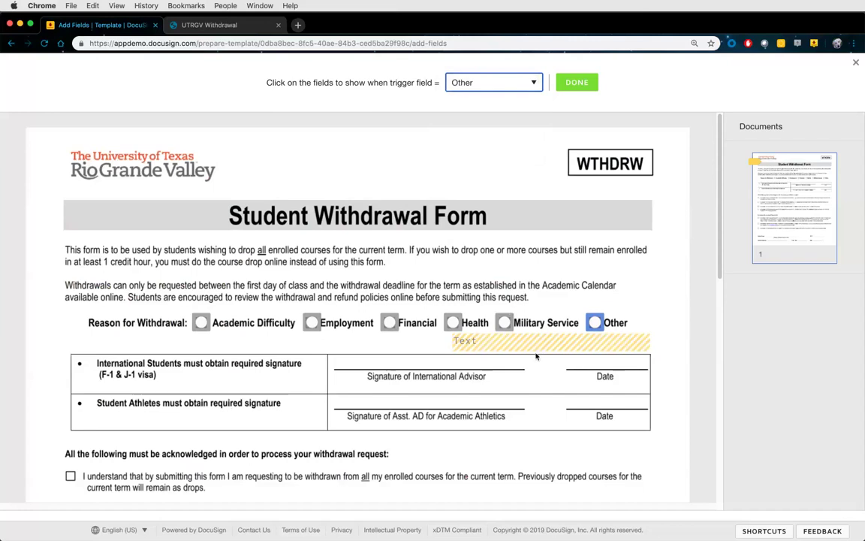
click(492, 83)
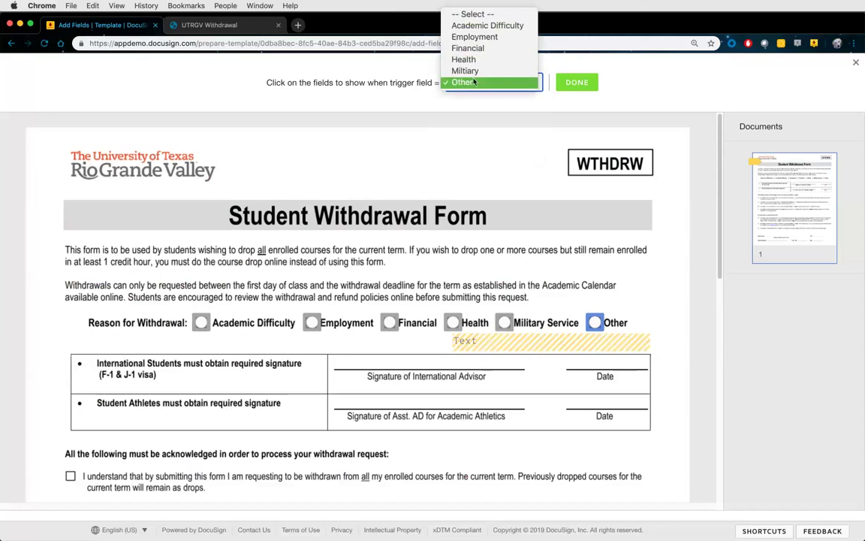
click(489, 128)
click(577, 82)
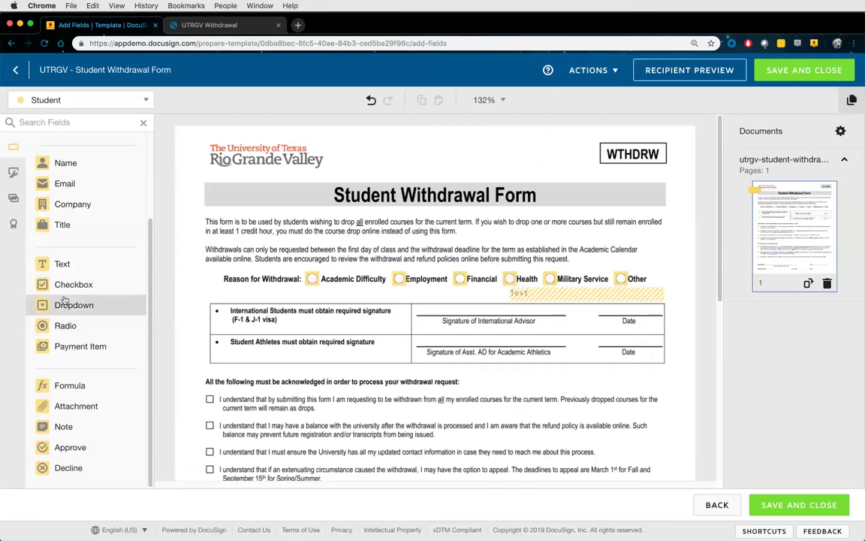
Place a Checkbox on the first acknowledgement statement and add three more to the group
drag(68, 289, 208, 399)
scroll(275, 383, down, 3)
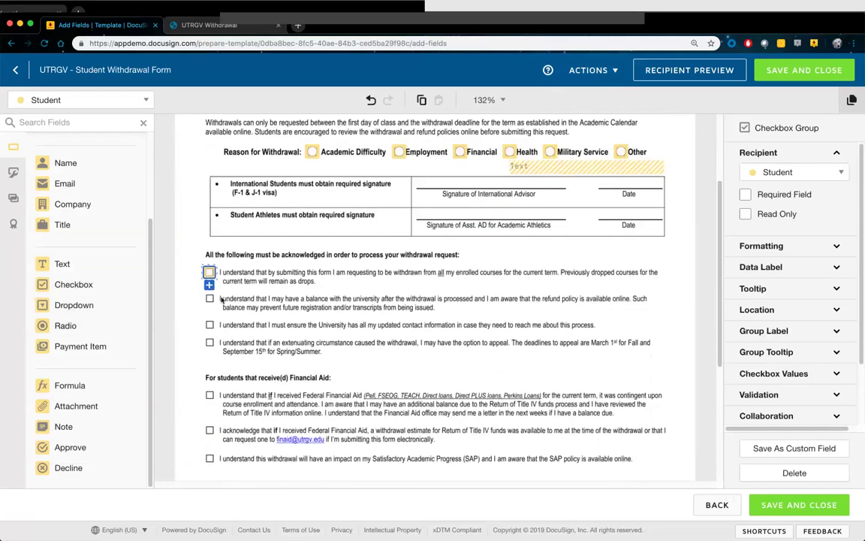
scroll(271, 307, down, 1)
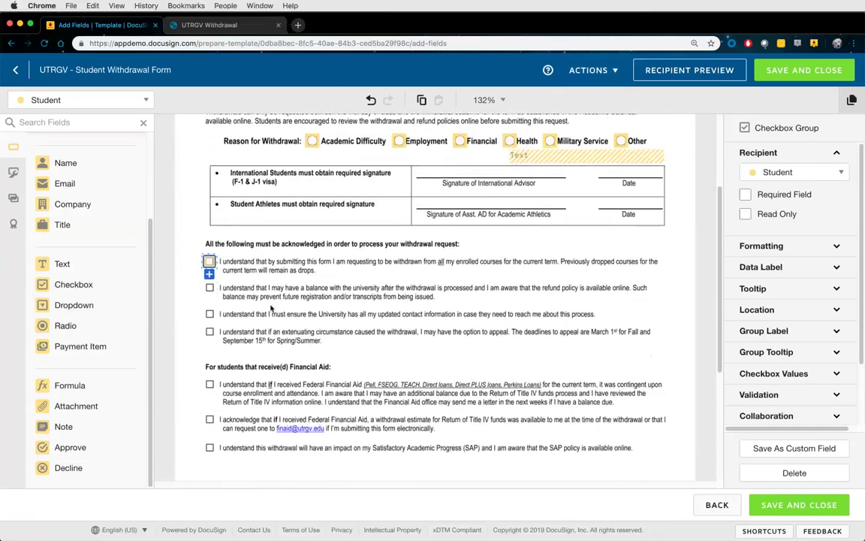
click(210, 277)
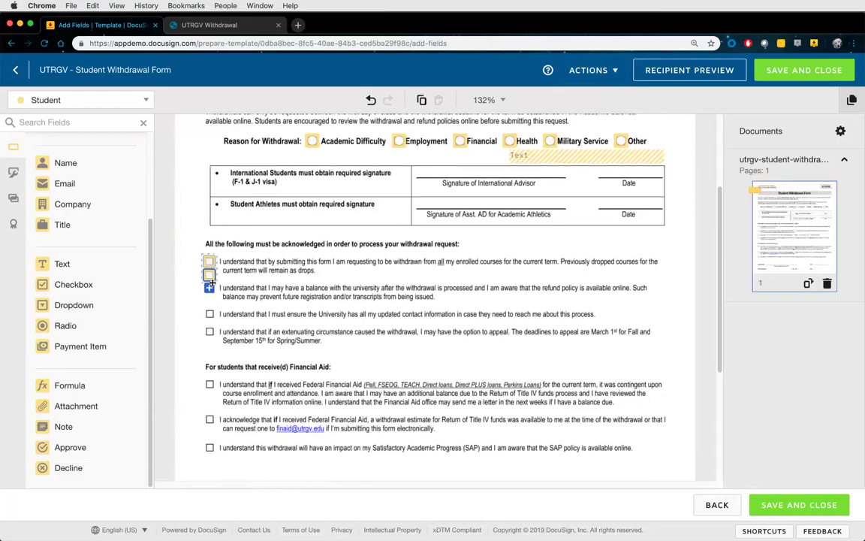
click(210, 289)
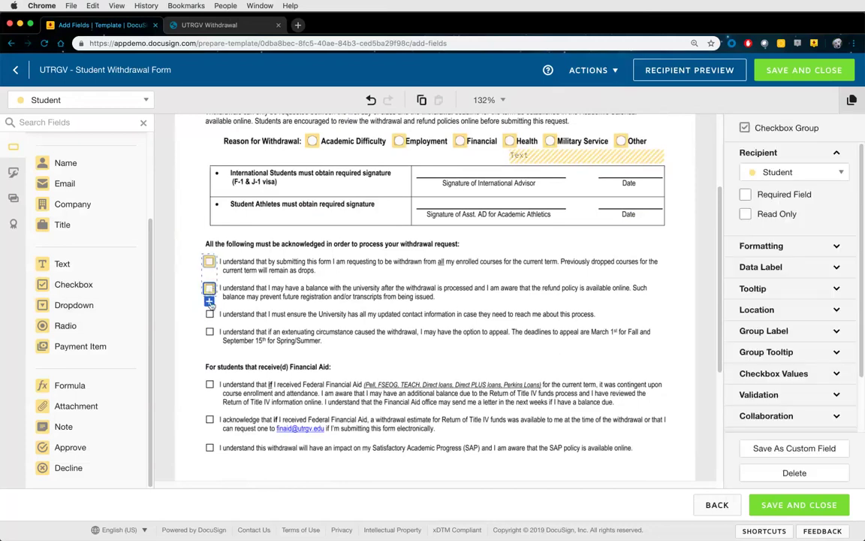
click(209, 300)
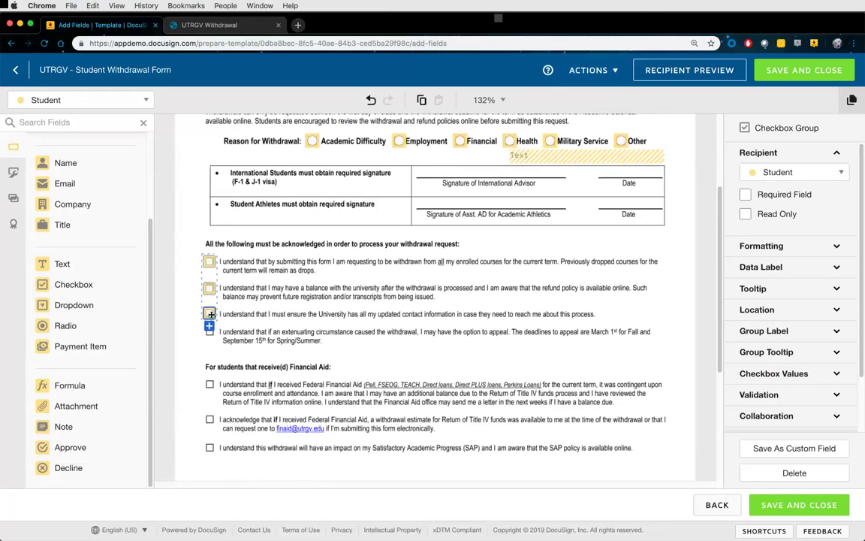
click(210, 328)
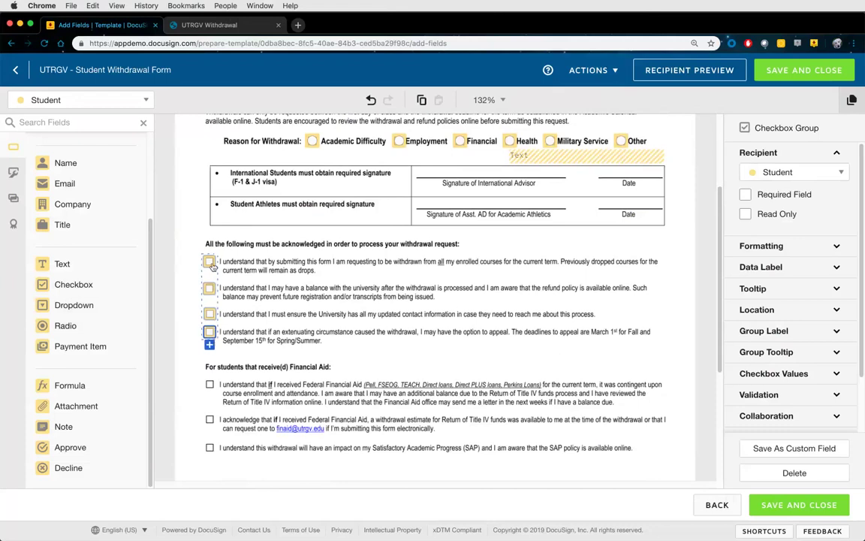
scroll(796, 274, down, 3)
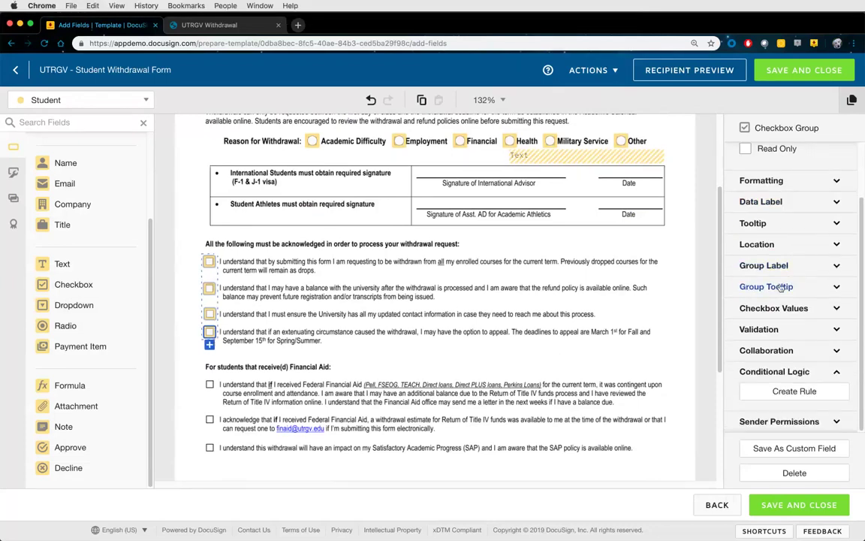
Enter 'I understand 1' as the first checkbox value and copy it
click(763, 266)
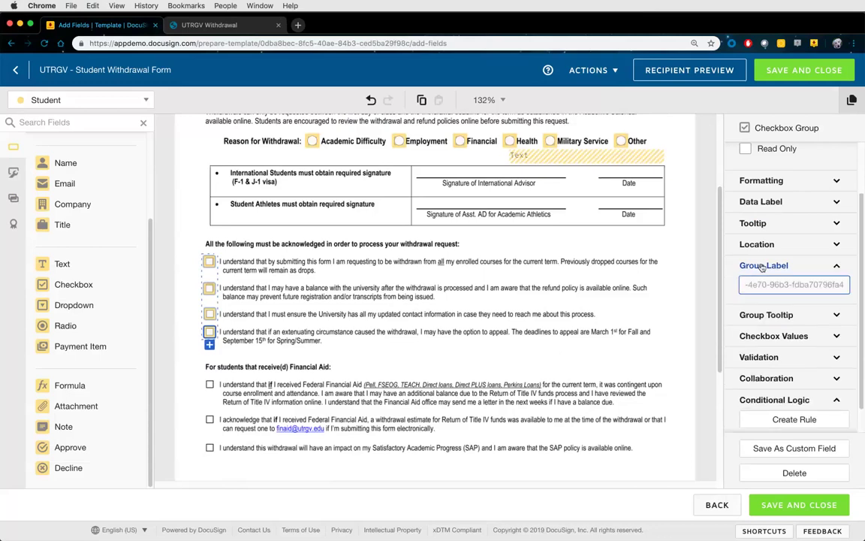
click(768, 267)
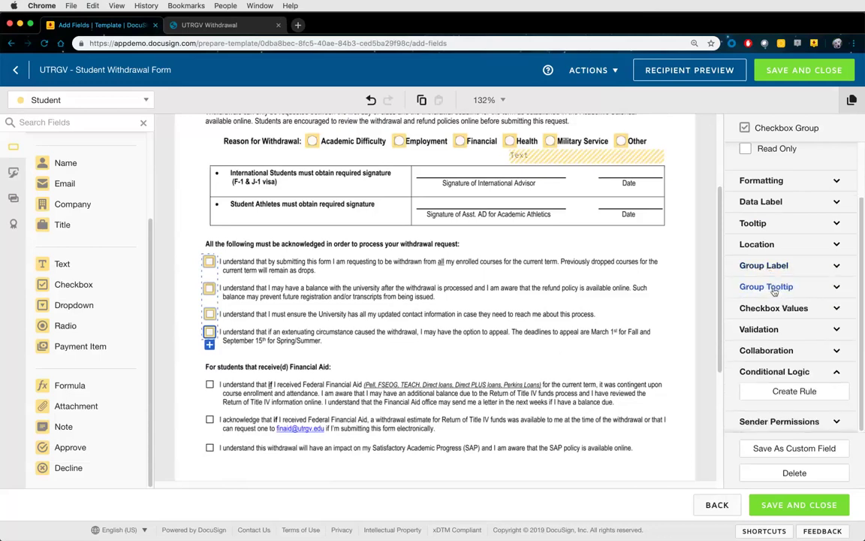
click(772, 286)
scroll(773, 270, down, 1)
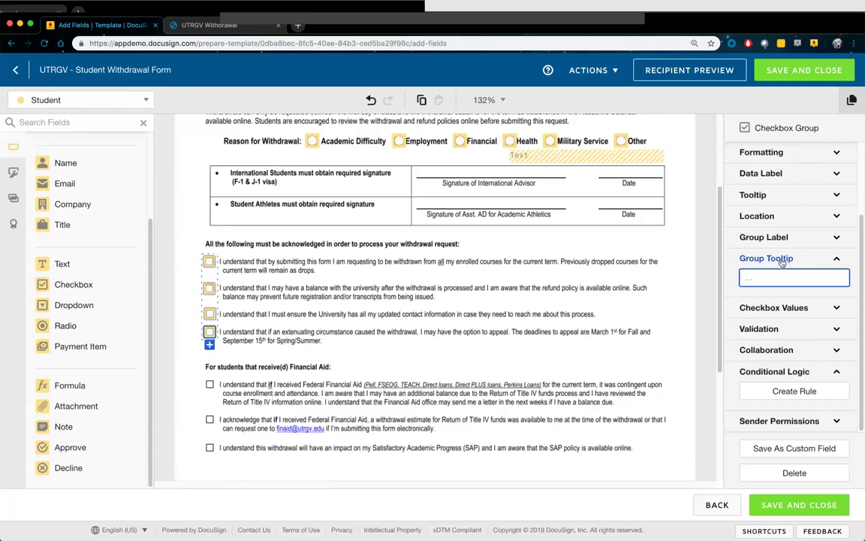
click(772, 260)
click(777, 307)
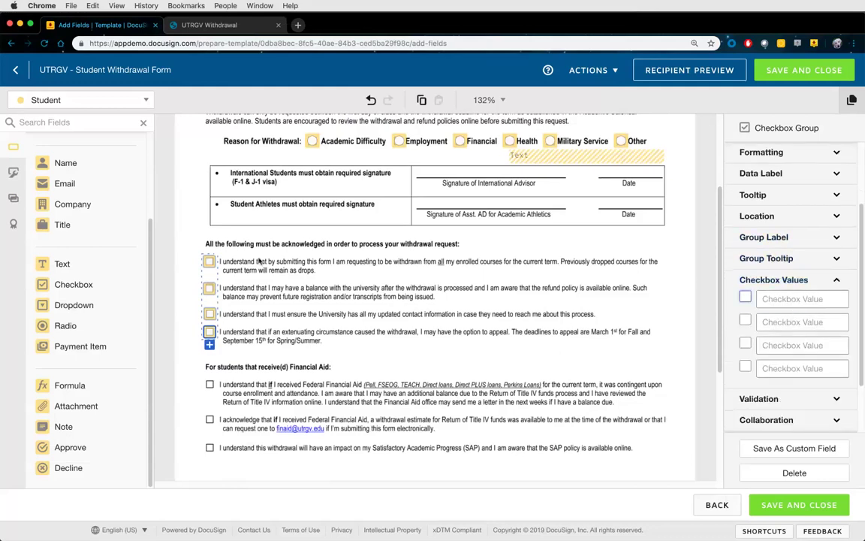
click(781, 299)
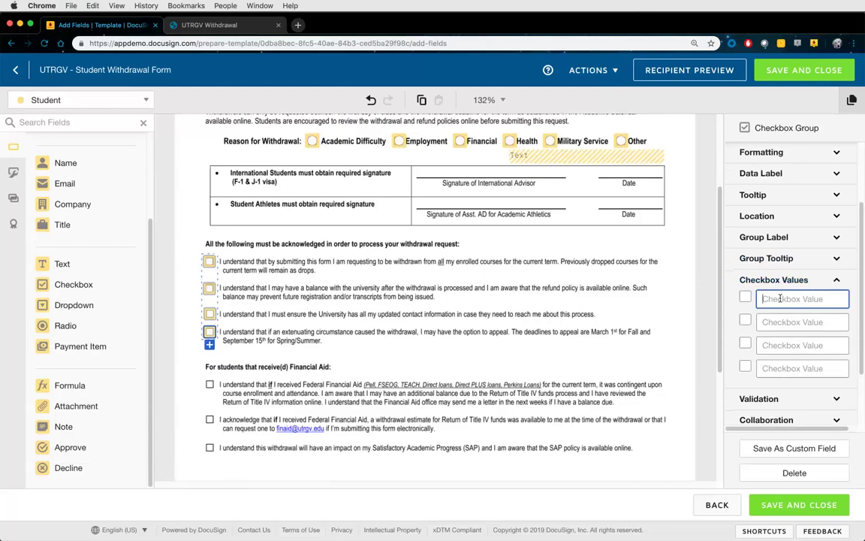
text(I understand 1)
key(super+a)
key(super+c)
Set the other checkbox values to 'I understand 2', 'I understand 3' and 'I understand 4'
click(782, 317)
key(super+v)
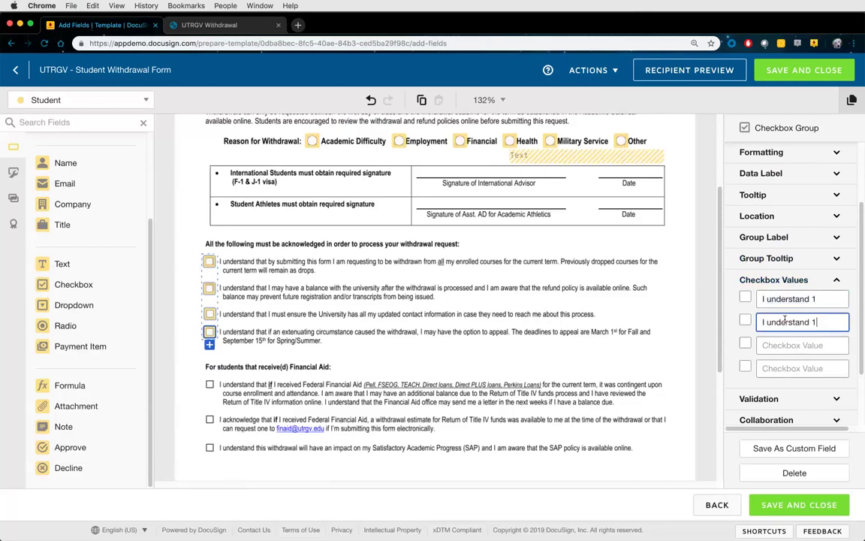
key(BackSpace)
text(2)
click(784, 344)
key(super+v)
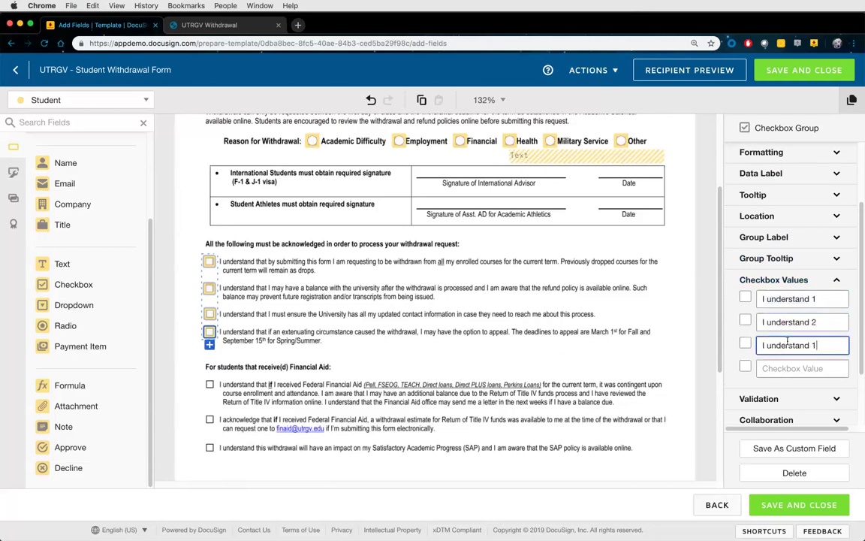
key(BackSpace)
text(3)
click(787, 368)
key(super+v)
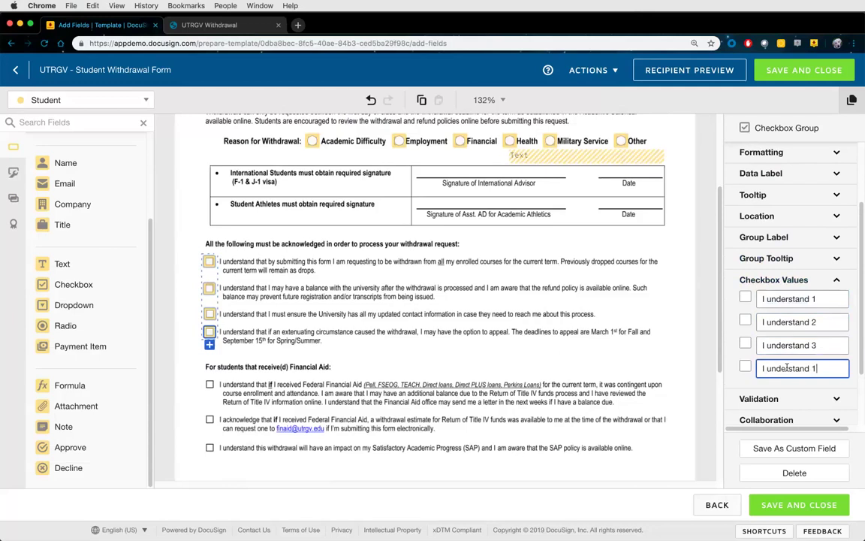
key(BackSpace)
text(4)
click(767, 280)
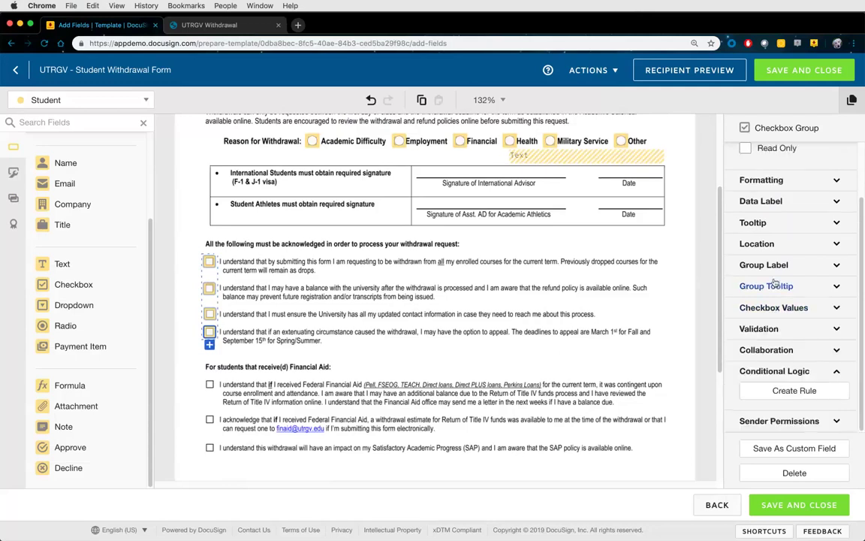
Add a 'Select at least' validation rule with a minimum count of 4
click(764, 329)
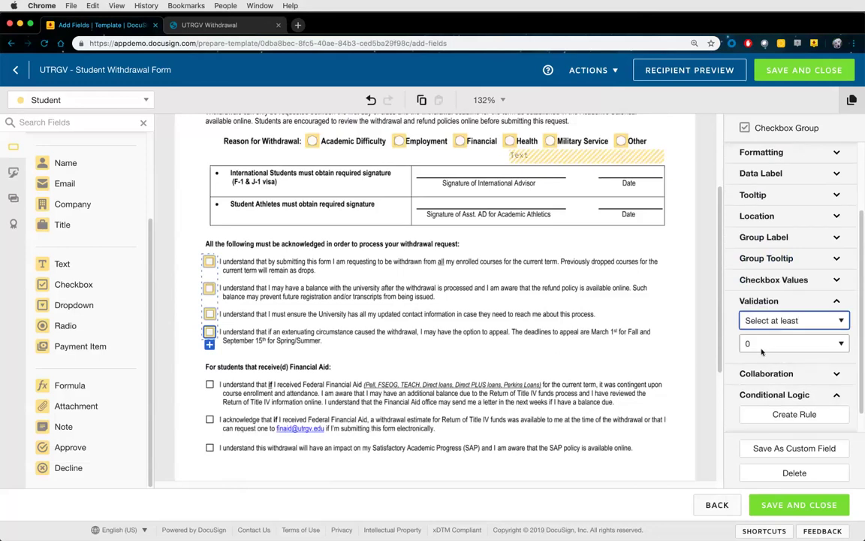
click(777, 321)
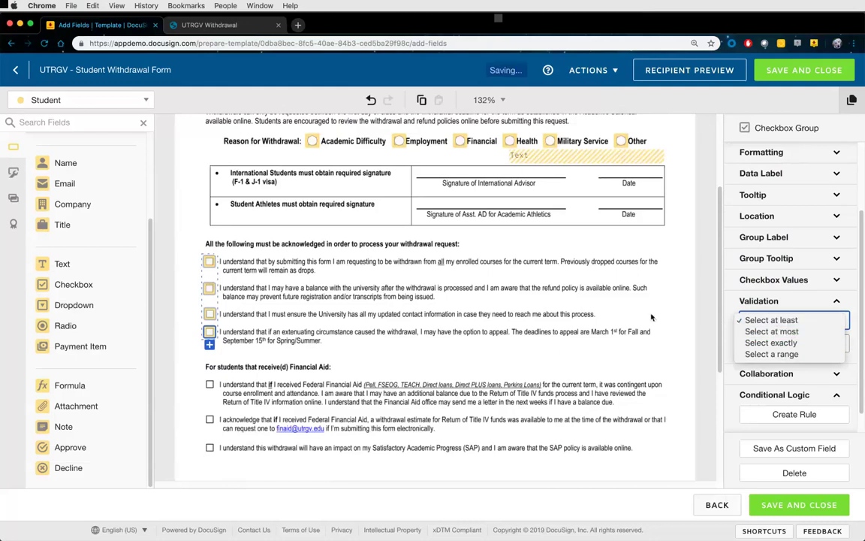
click(769, 321)
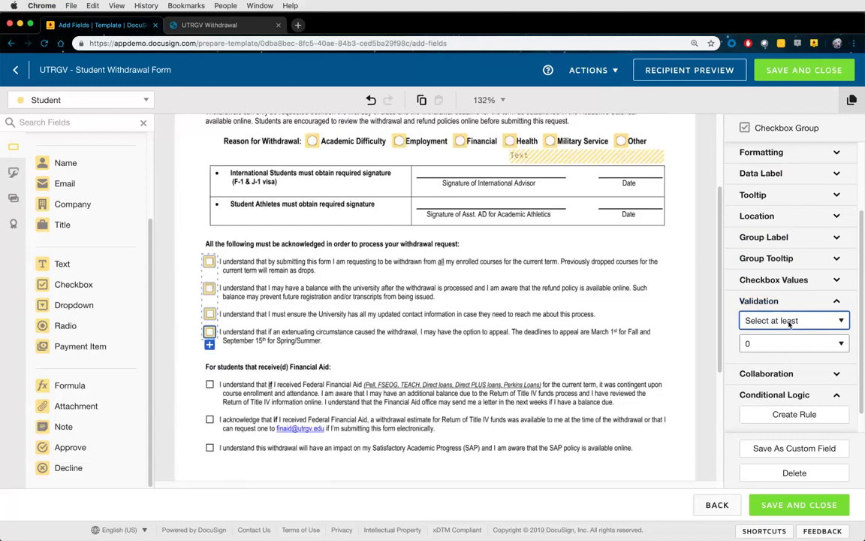
click(781, 343)
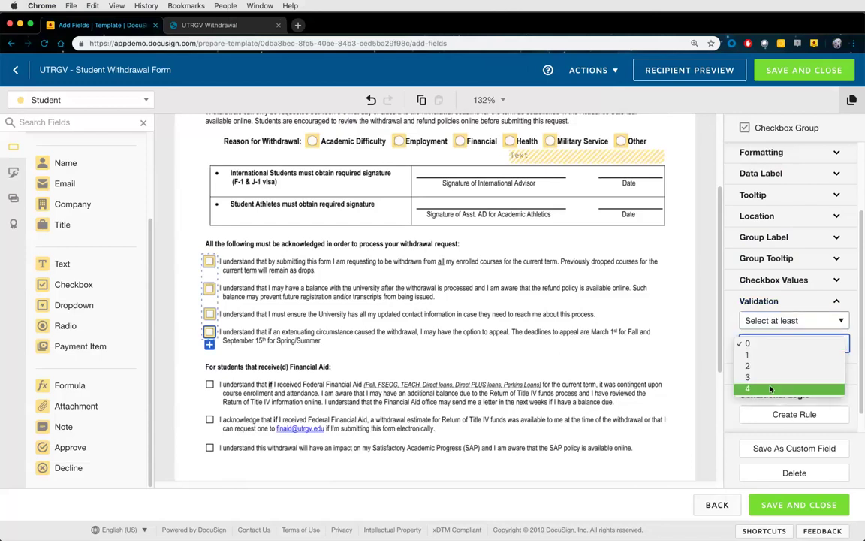
click(771, 389)
click(757, 344)
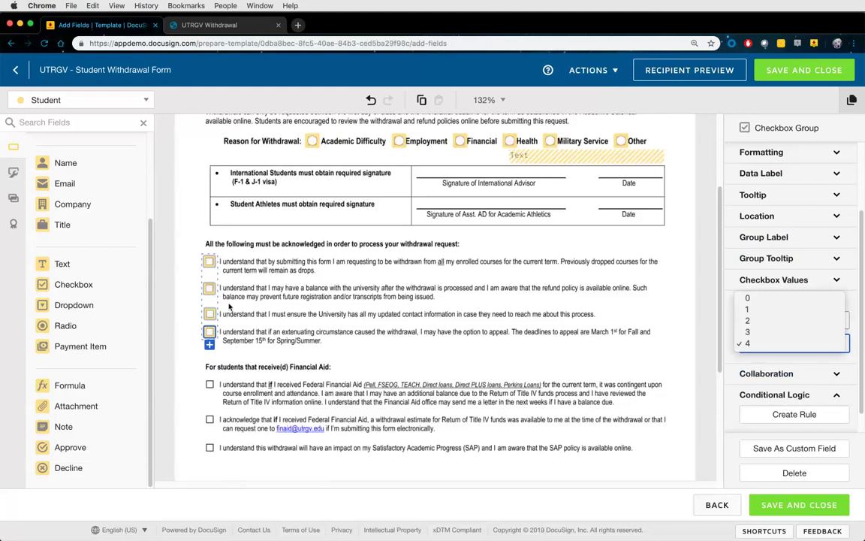
click(420, 277)
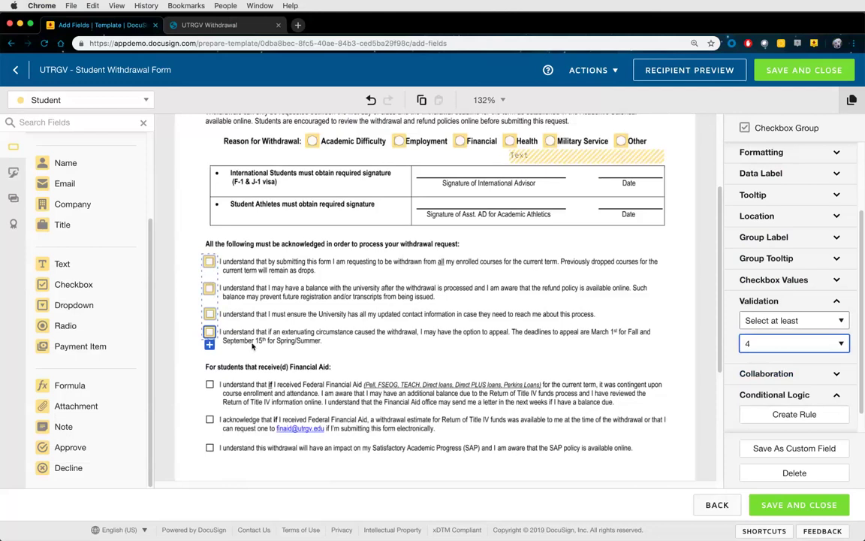
scroll(251, 344, down, 3)
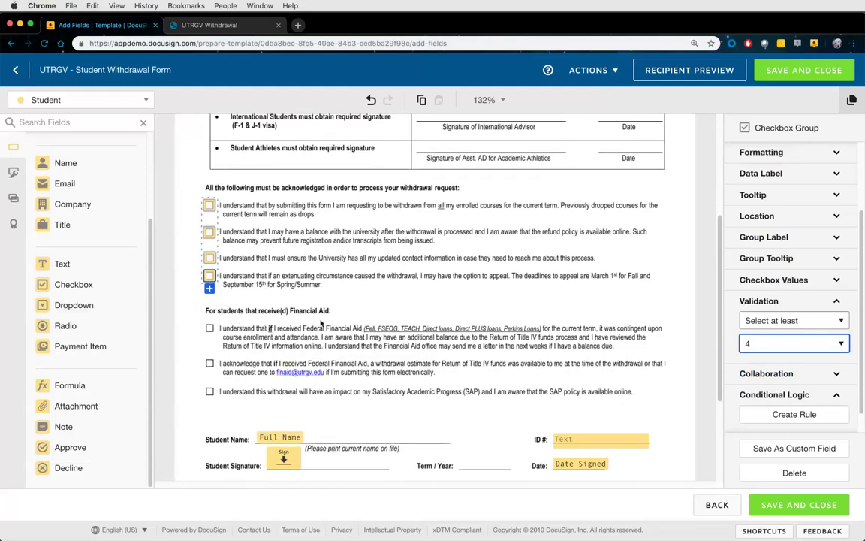
Deselect the checkbox group to bring up the Documents panel and scroll to the signature row
click(334, 295)
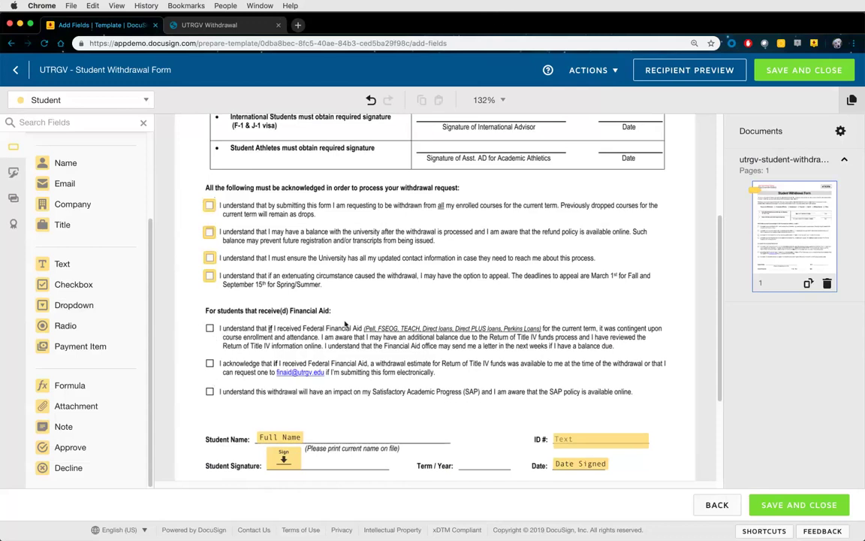
scroll(312, 292, up, 2)
scroll(350, 328, down, 4)
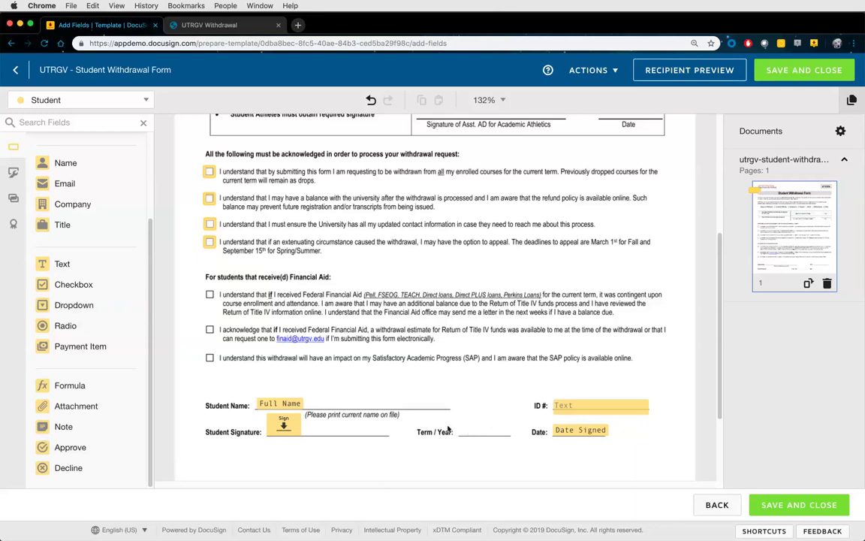
Place a Dropdown on the Term / Year line and set its data label to Term
drag(60, 308, 459, 427)
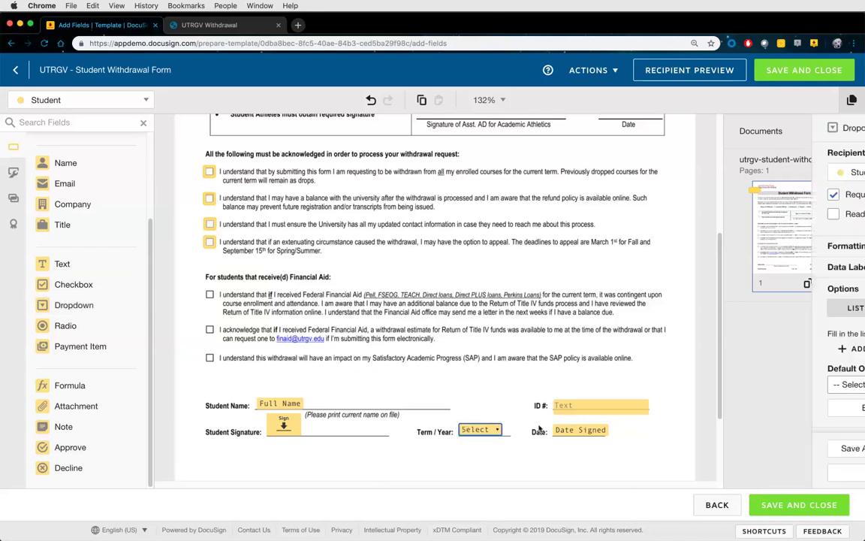
click(769, 267)
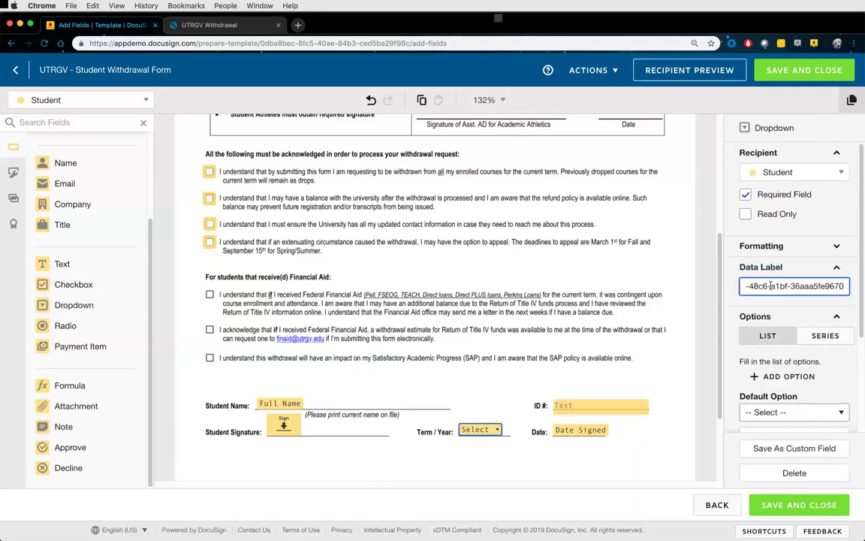
triple_click(770, 285)
text(Term)
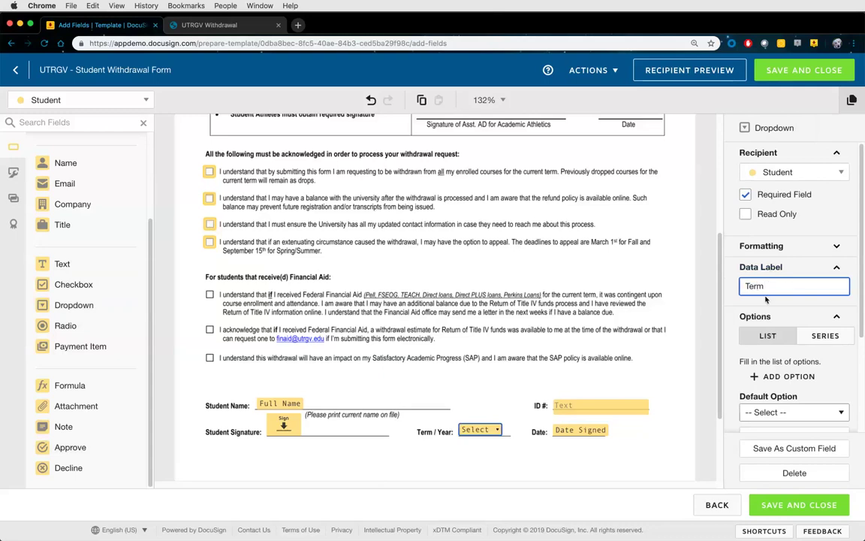
Give the dropdown the options Fall, Winter, Spring and Summer
click(781, 375)
click(765, 364)
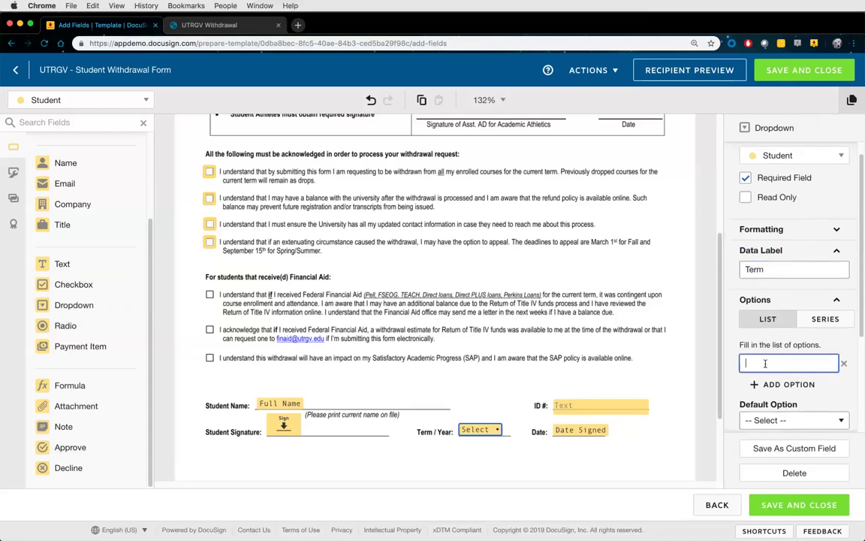
text(Fall,)
key(BackSpace)
click(772, 385)
click(769, 387)
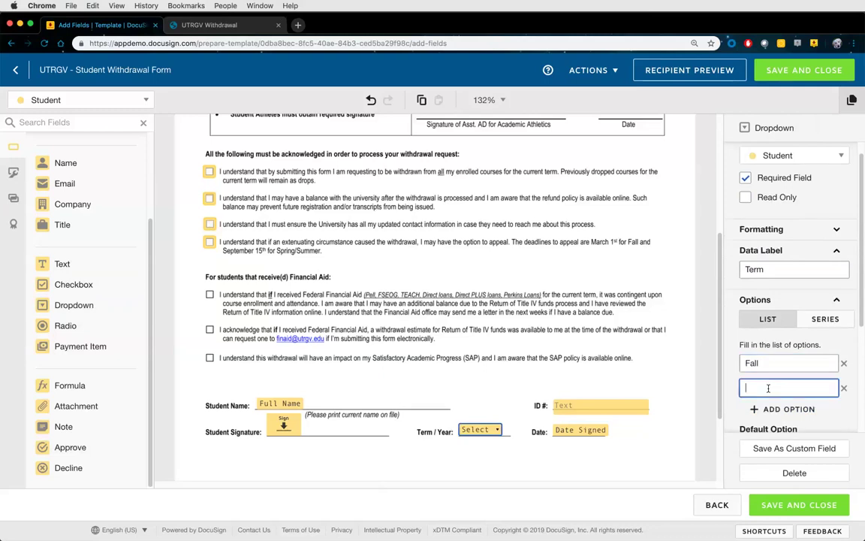
text(Winter)
click(763, 409)
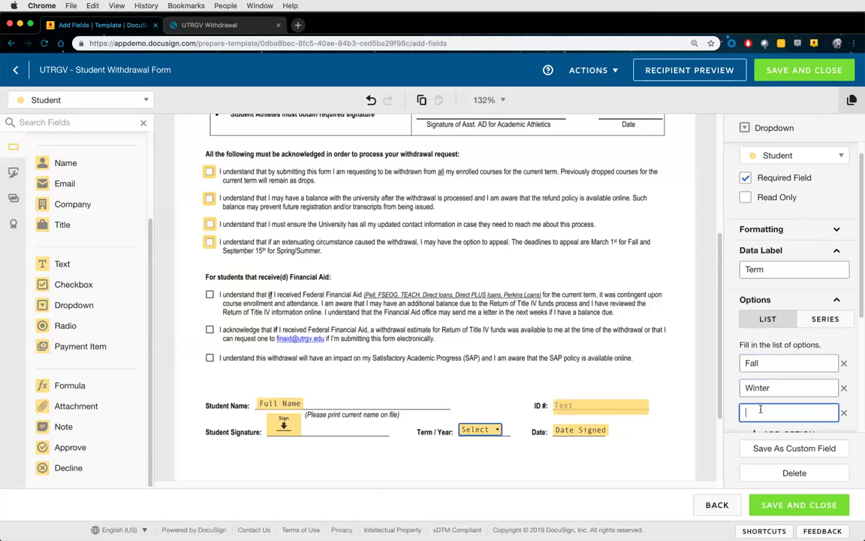
text(Spring)
scroll(762, 410, down, 2)
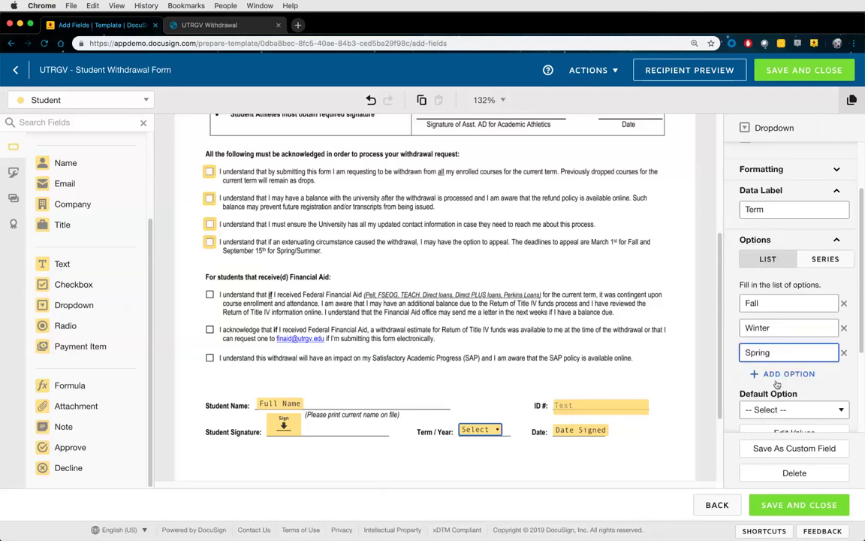
click(774, 374)
text(Summer)
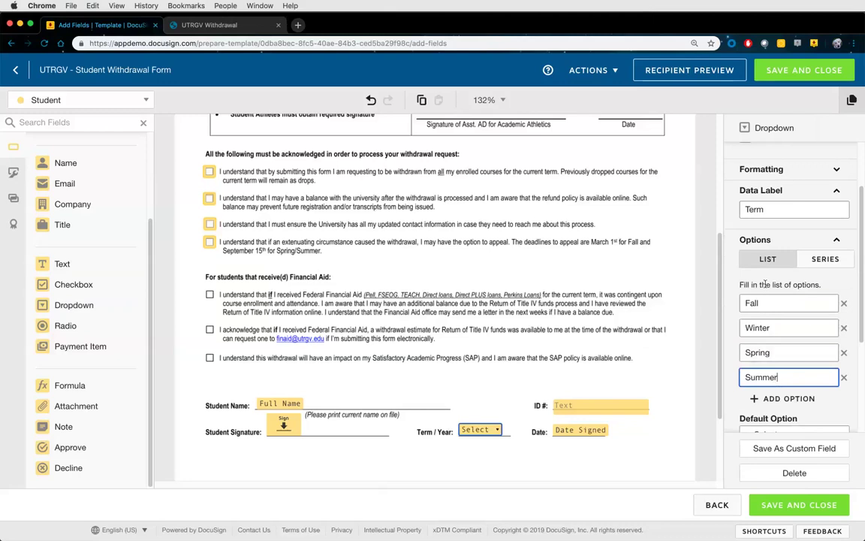
Switch the dropdown's option list to the single-series view
click(817, 263)
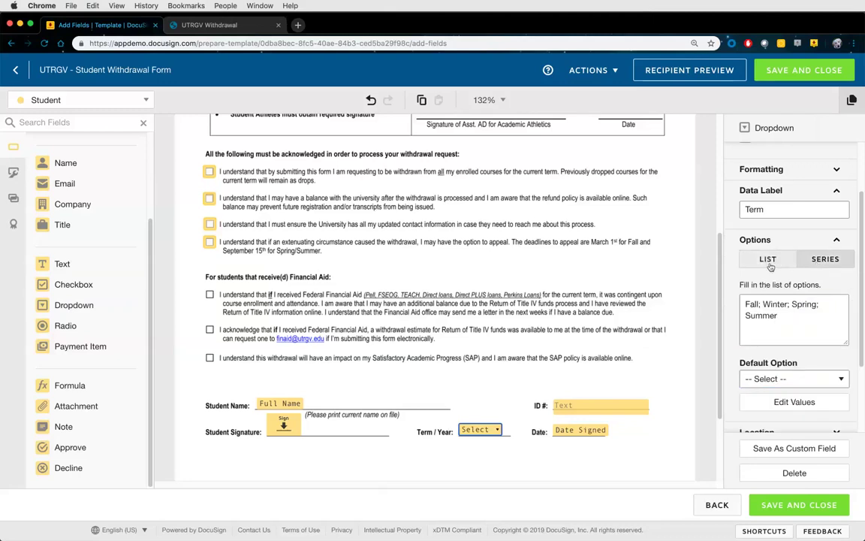
click(778, 263)
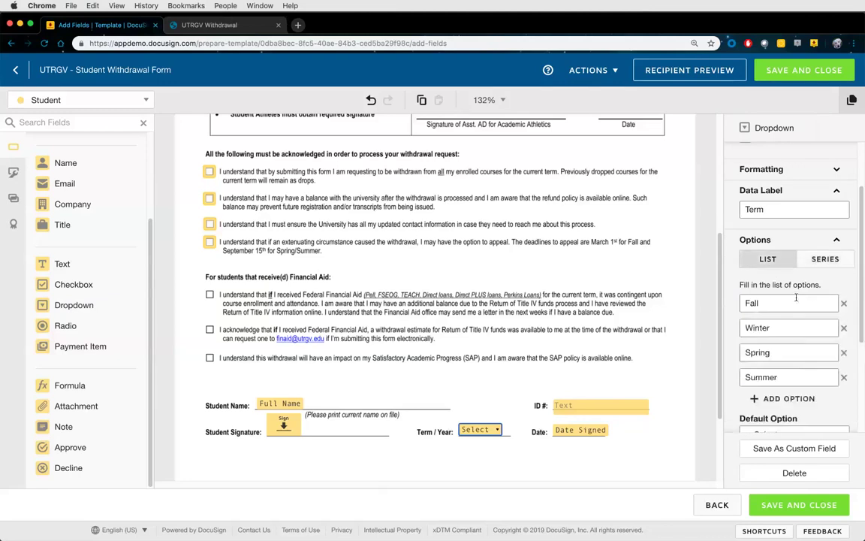
click(834, 262)
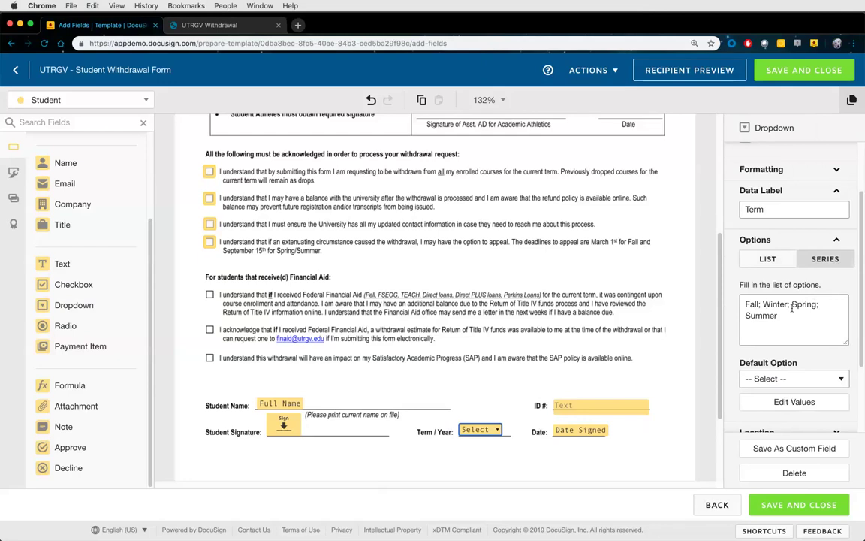
scroll(792, 308, down, 1)
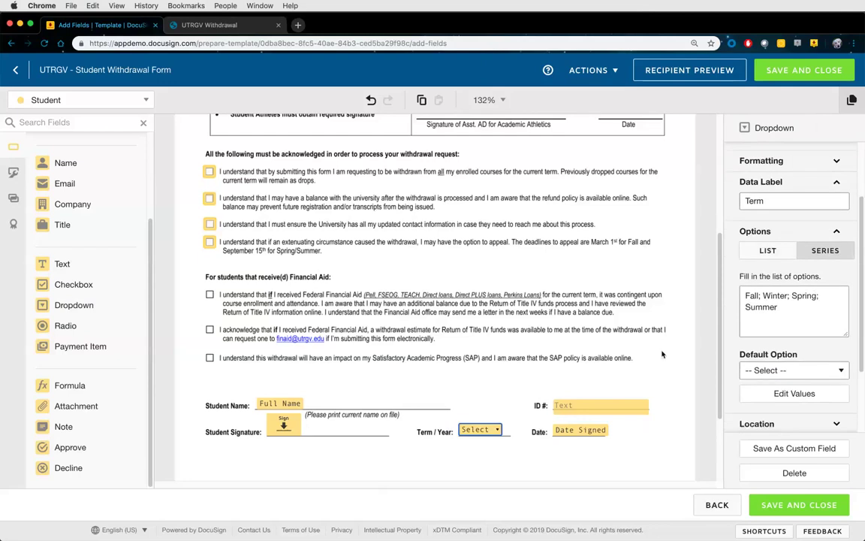
Save the dropdown as a shared custom field named Term
click(778, 455)
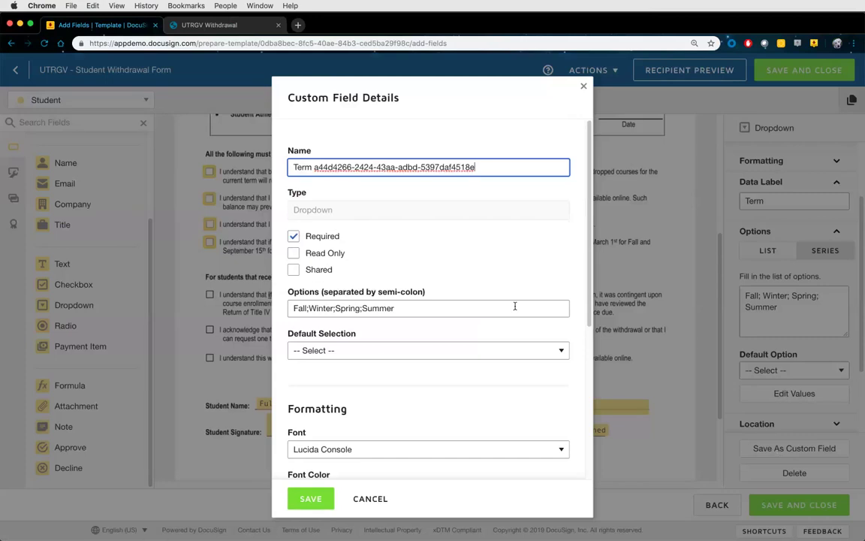
key(shift+alt+Left)
key(shift+alt+Left)
key(shift+alt+Left)
key(shift+alt+Left)
key(shift+alt+Left)
key(BackSpace)
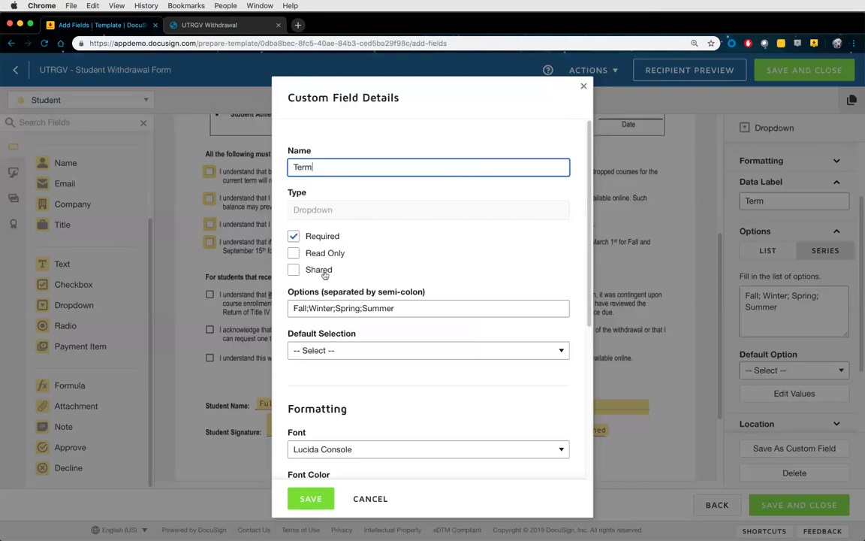
click(319, 270)
click(308, 500)
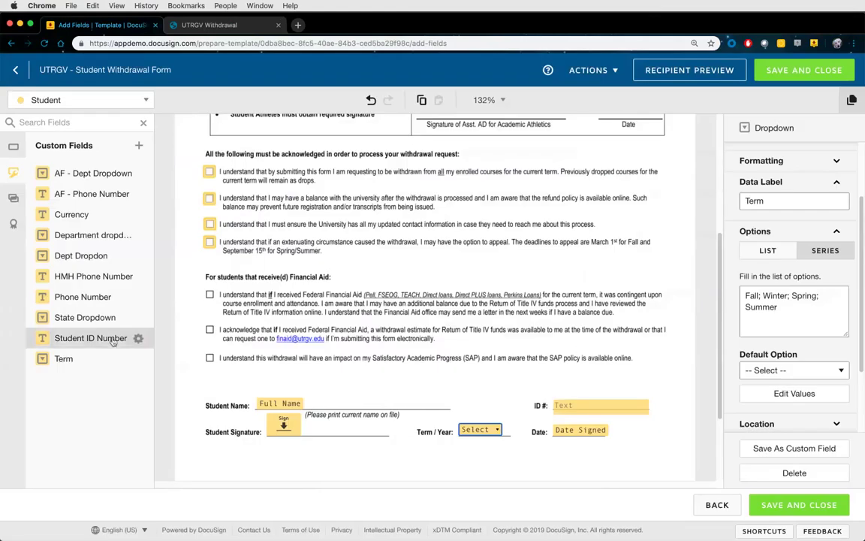
click(19, 152)
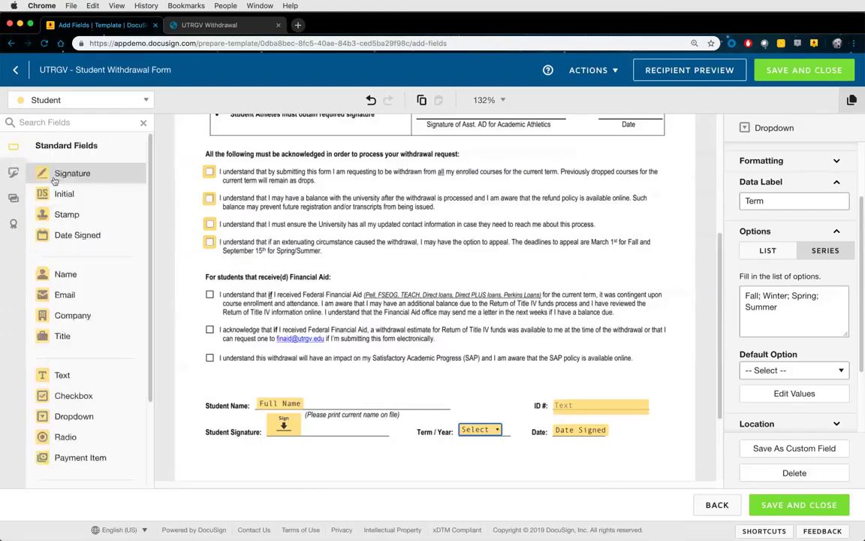
Place a second dropdown labelled Year with options 2019, 2020 and 2021
drag(73, 417, 459, 444)
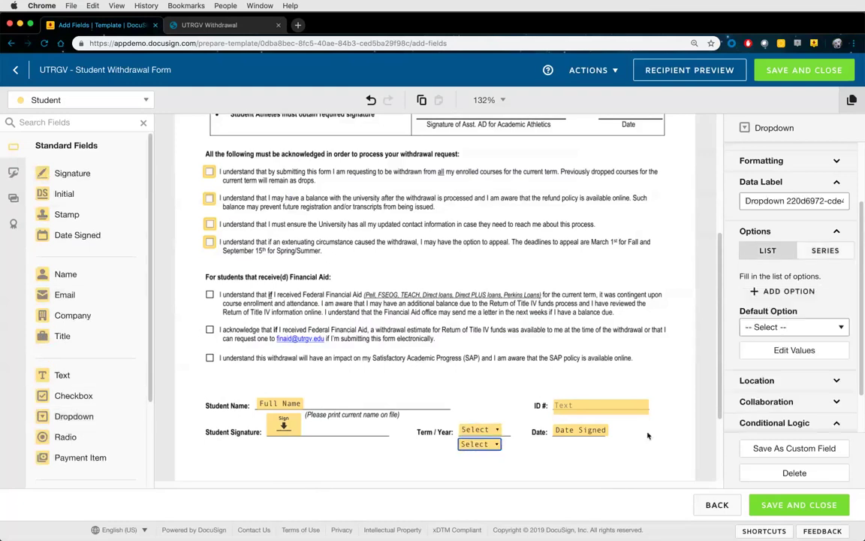
triple_click(787, 202)
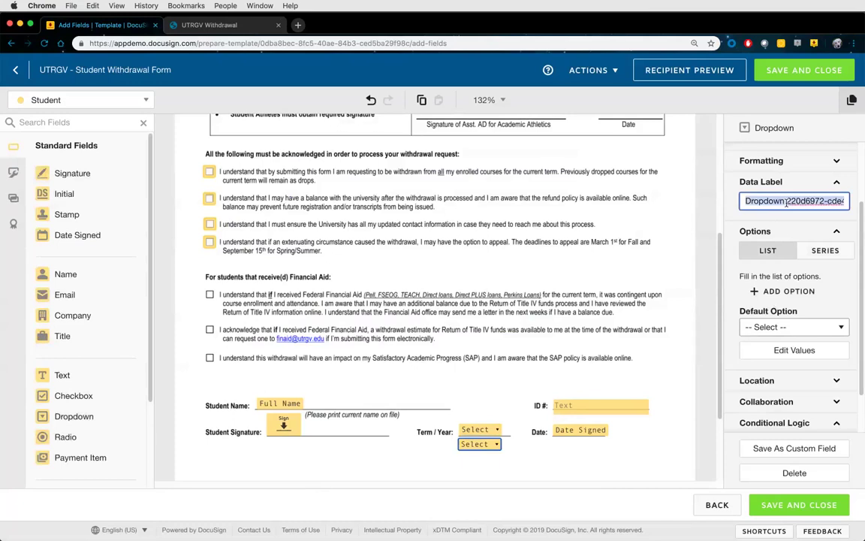
text(Year)
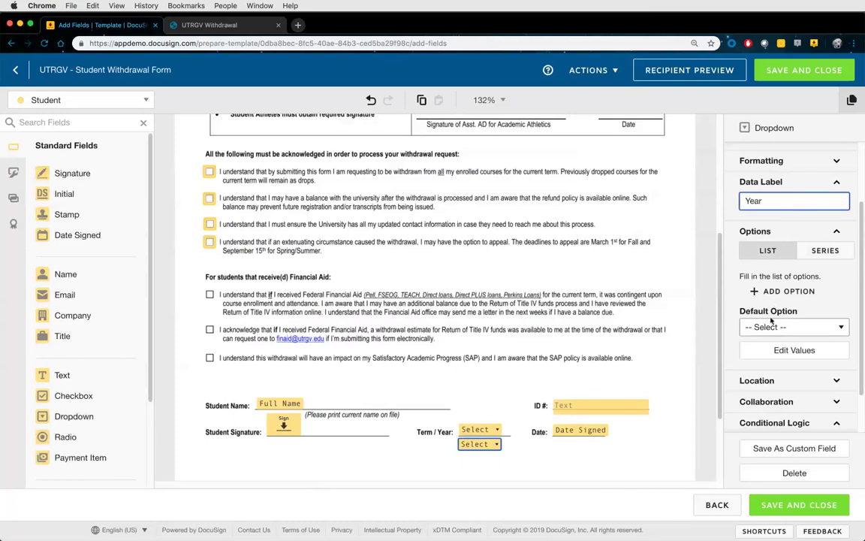
click(772, 298)
text(2019)
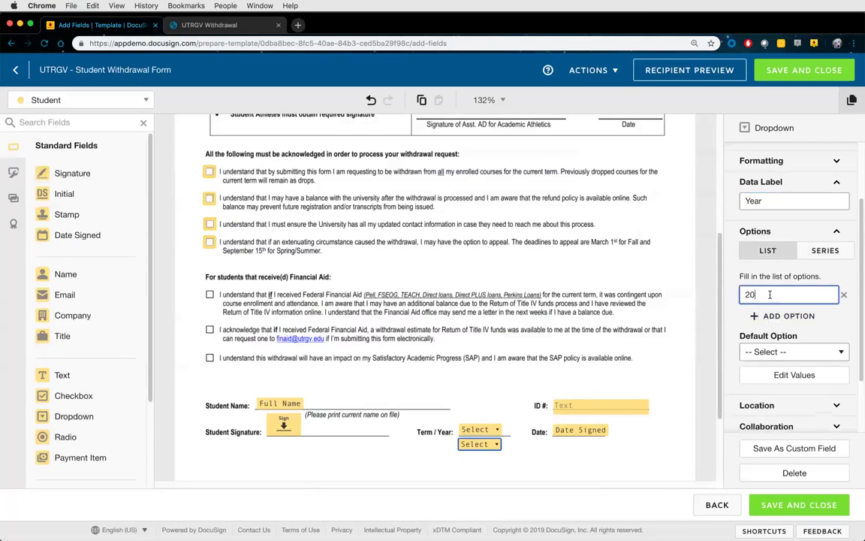
click(772, 315)
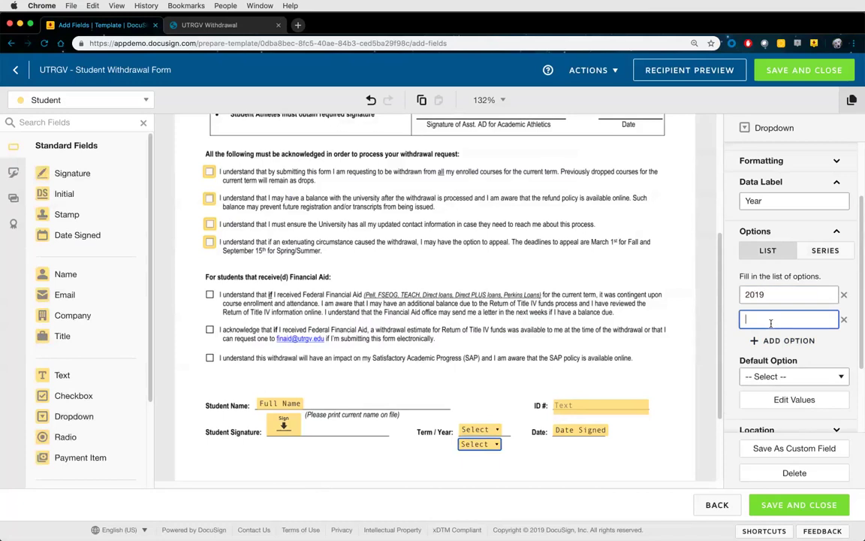
text(2020)
click(767, 341)
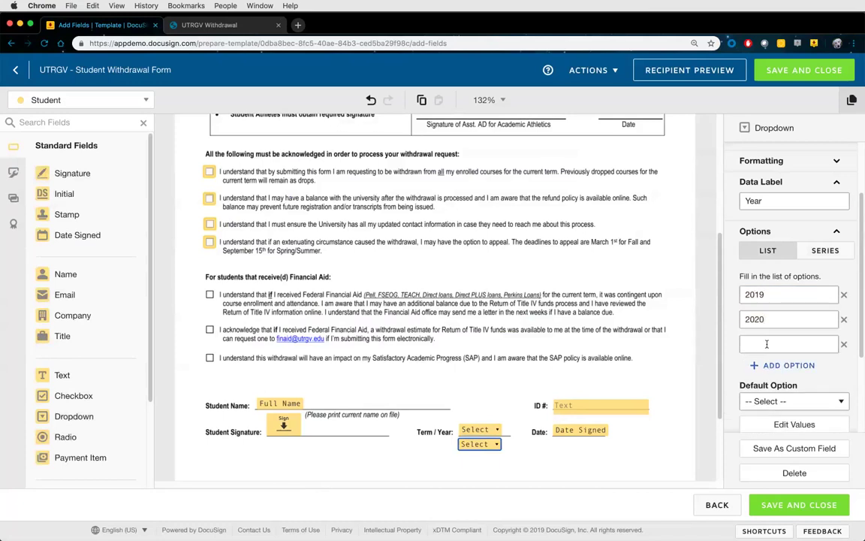
text(2021)
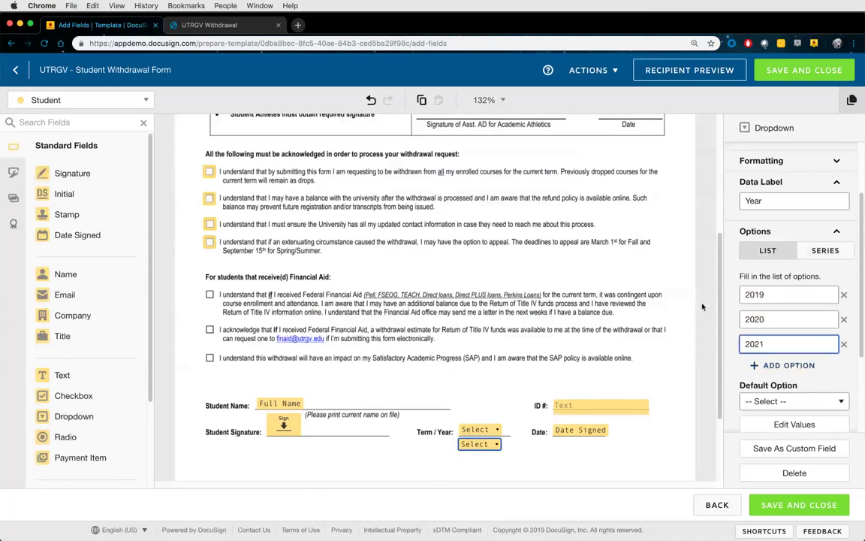
click(528, 367)
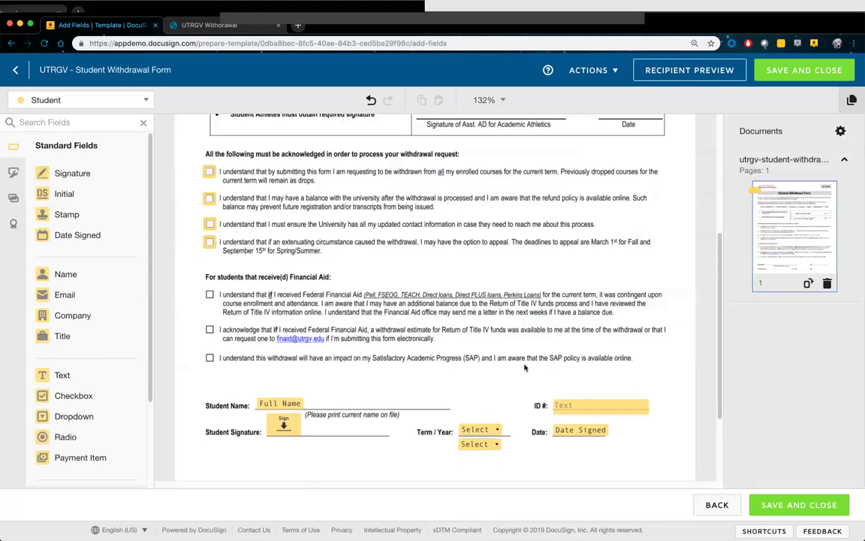
scroll(496, 384, up, 5)
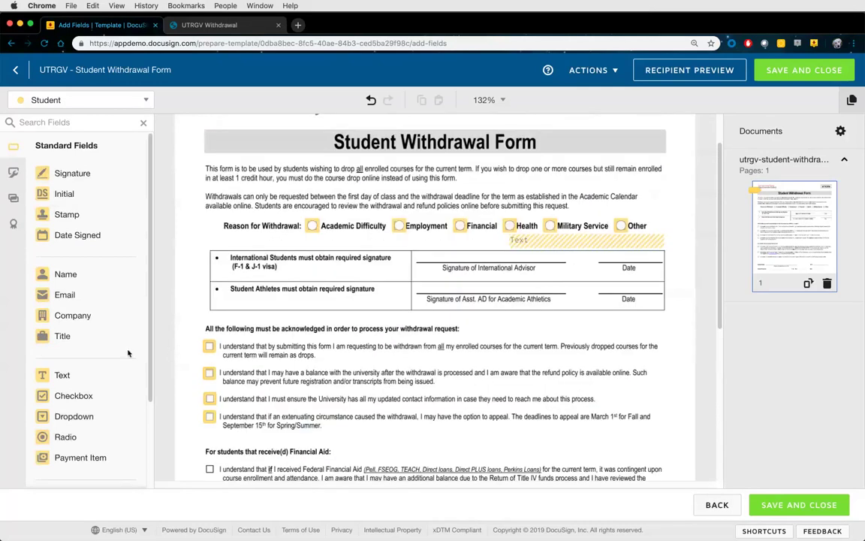
scroll(106, 365, down, 3)
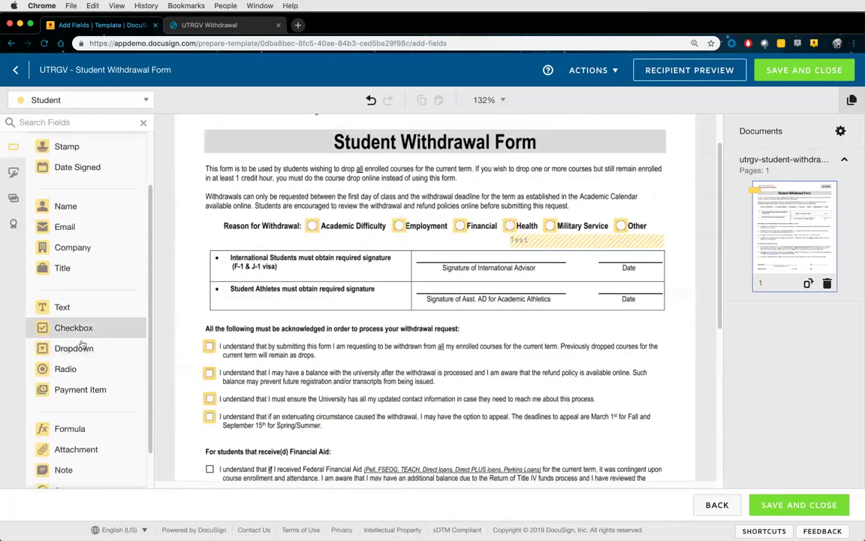
scroll(81, 373, down, 2)
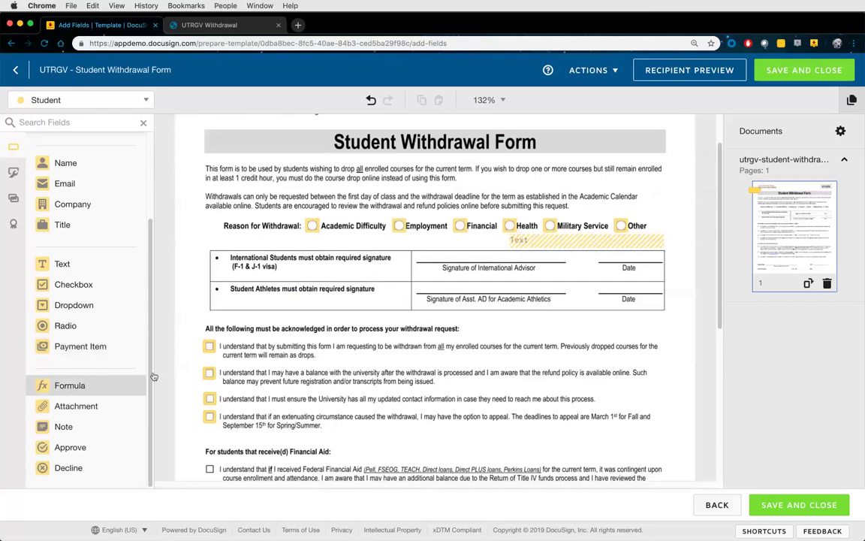
scroll(411, 317, down, 5)
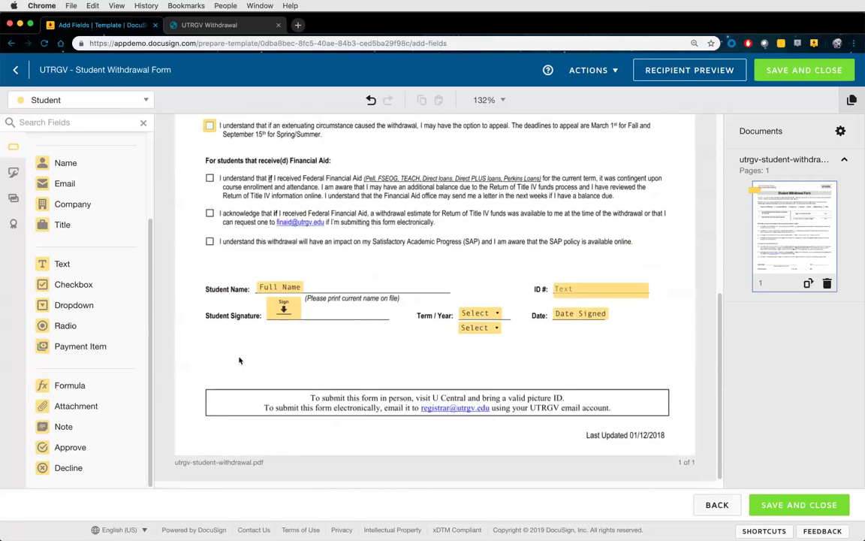
Upload Time Off Request.docx via Actions > Edit Documents and scroll through it
click(585, 70)
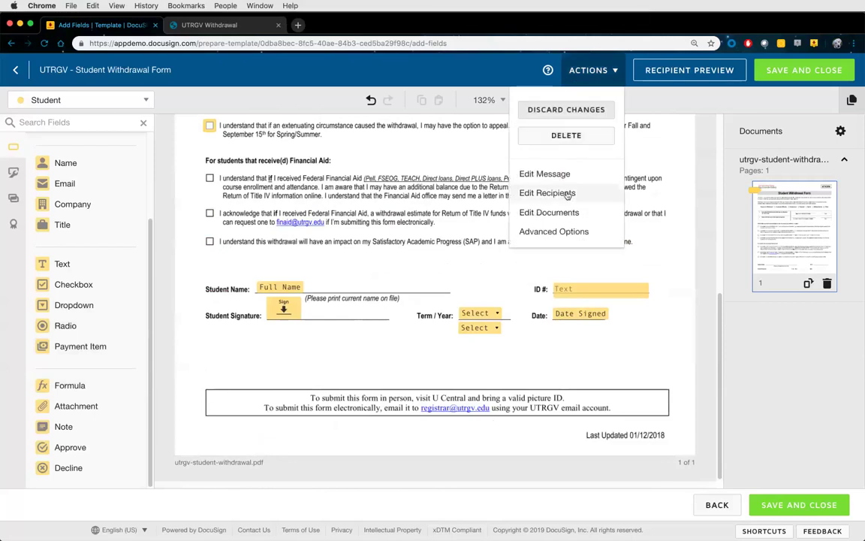
click(555, 213)
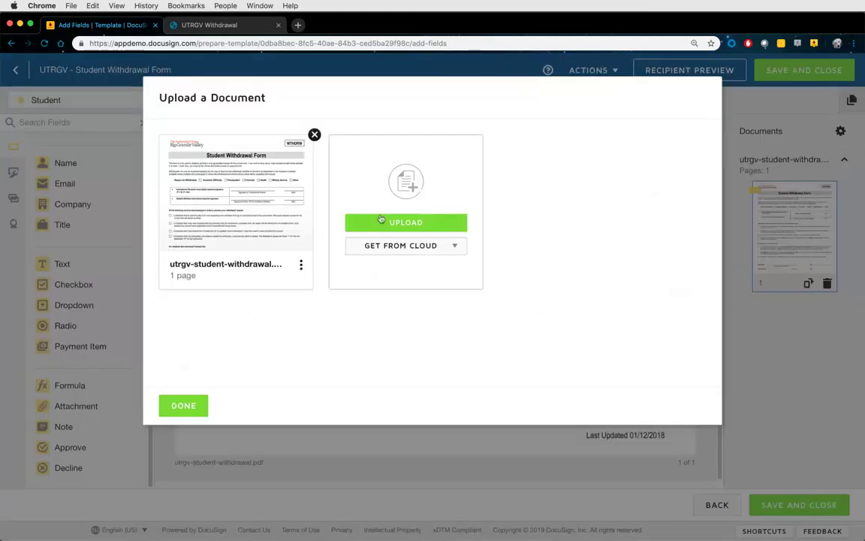
click(432, 223)
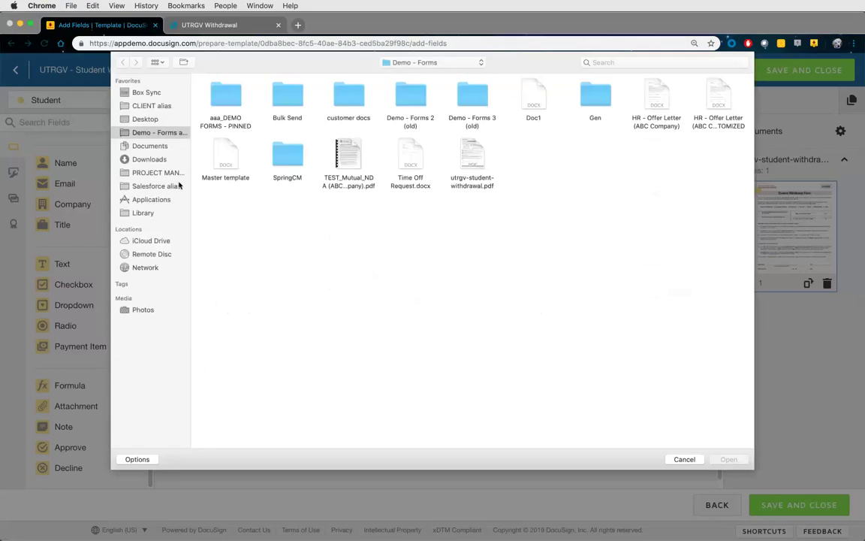
double_click(406, 157)
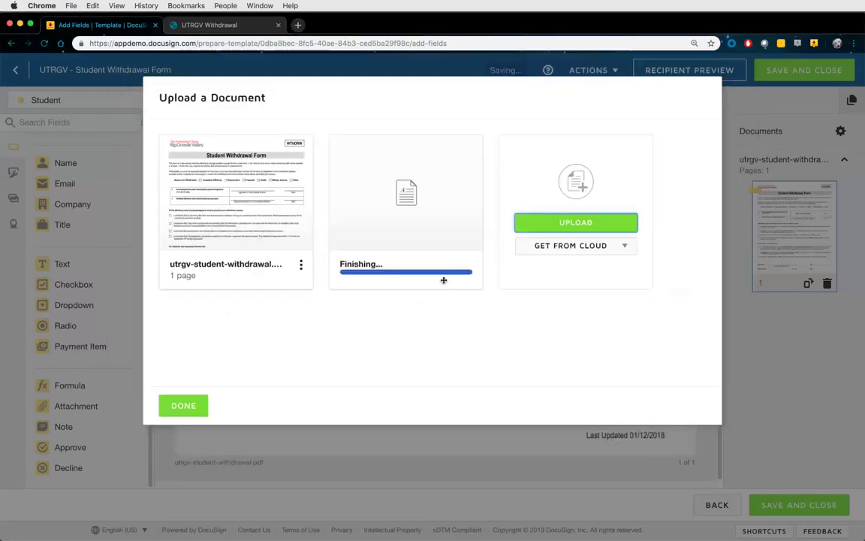
click(192, 407)
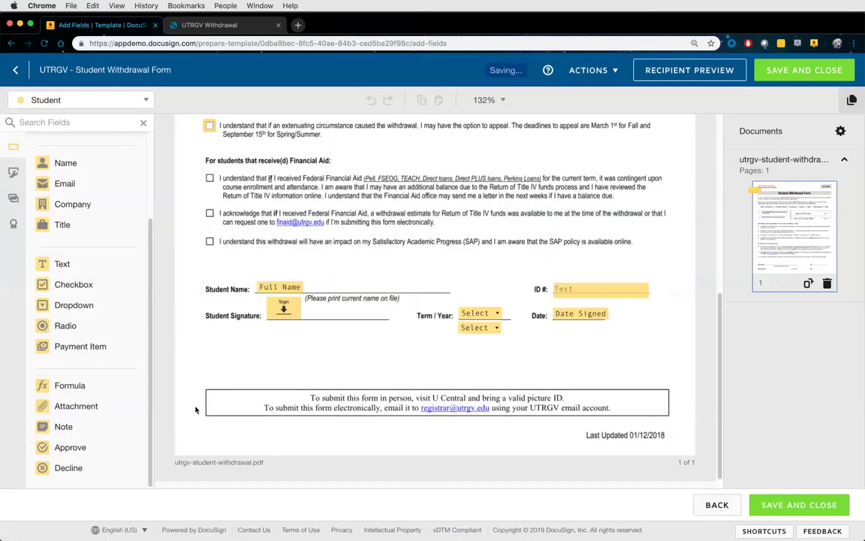
scroll(504, 374, down, 5)
scroll(505, 374, down, 5)
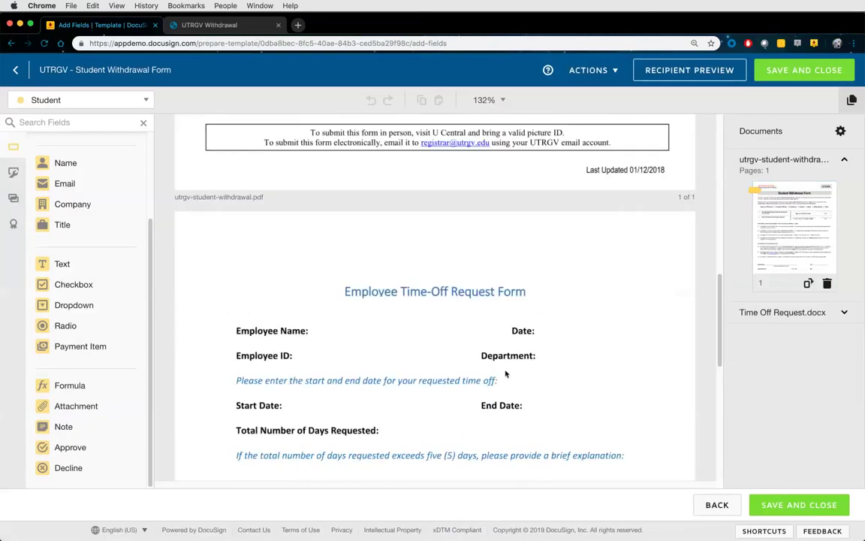
scroll(503, 365, down, 1)
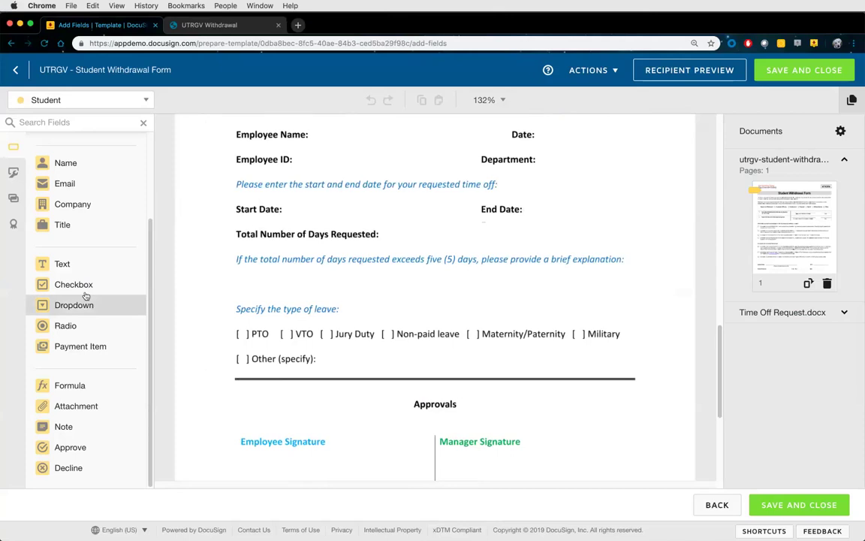
Drop one Text field next to Start Date and another next to End Date
drag(81, 266, 287, 207)
drag(104, 260, 529, 214)
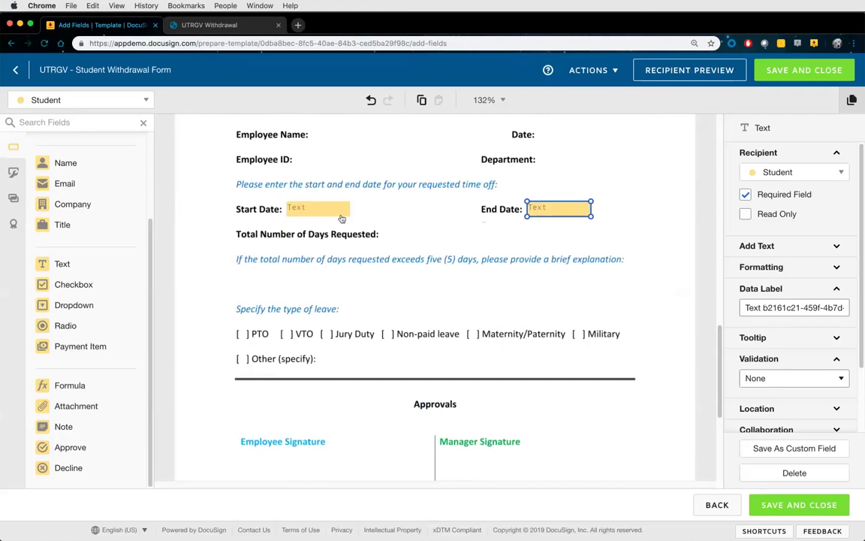
Label the first text field Start Date and give it Date validation
click(336, 208)
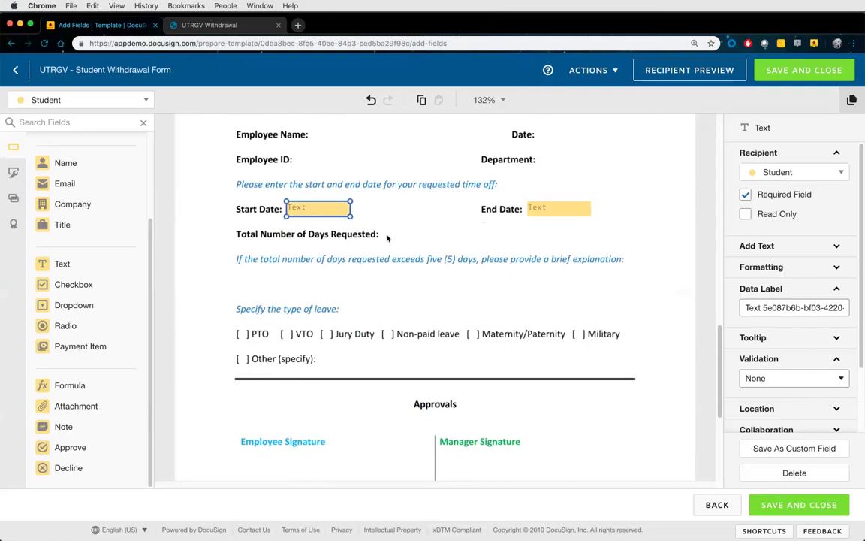
triple_click(801, 308)
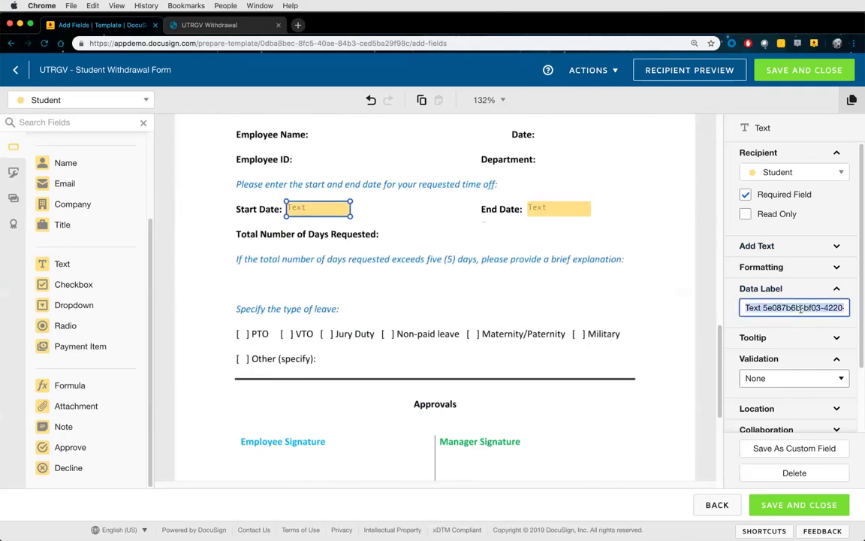
key(BackSpace)
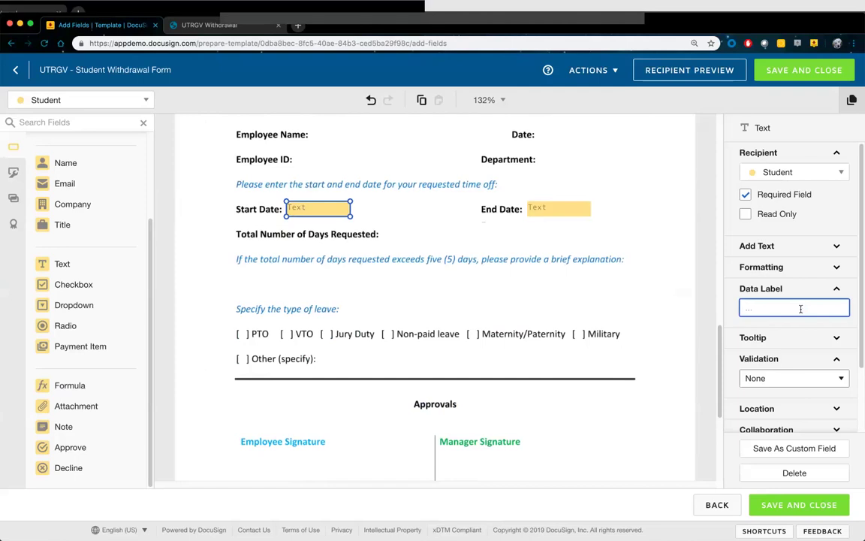
text(Start Date)
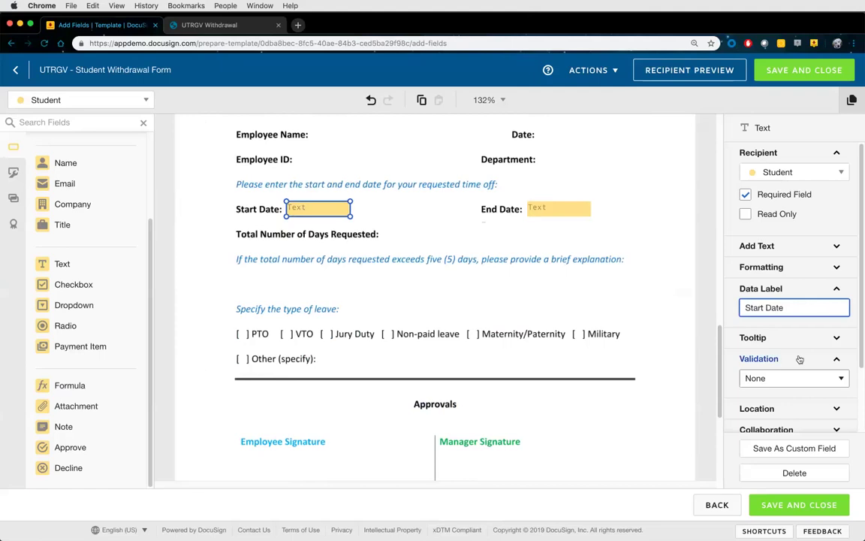
click(788, 380)
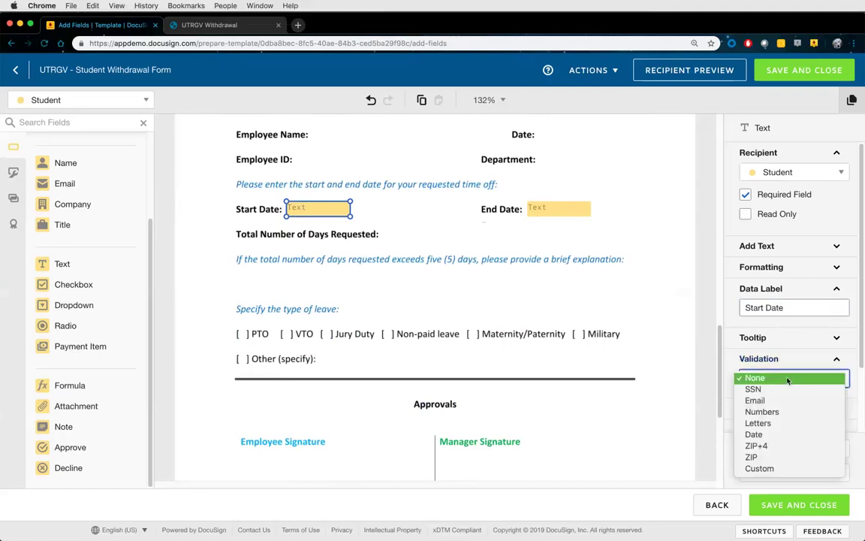
click(769, 436)
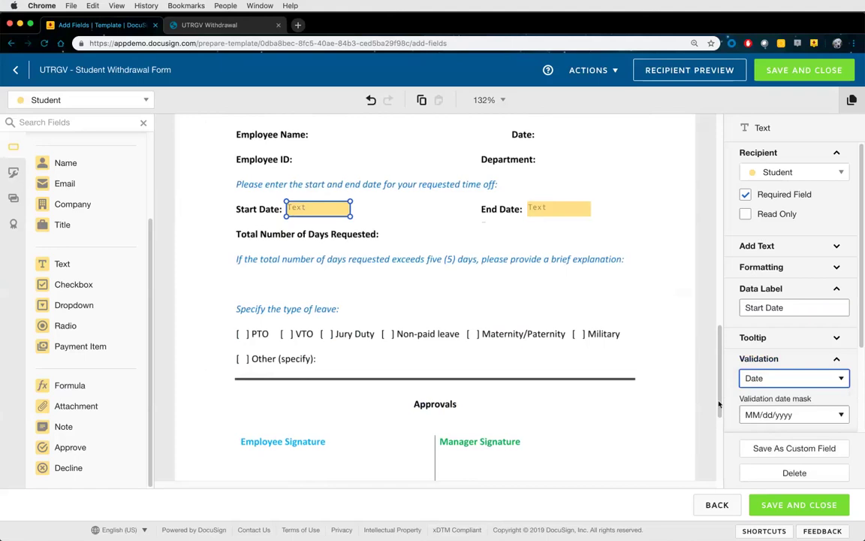
Label the second text field End Date and give it Date validation
click(558, 209)
triple_click(772, 306)
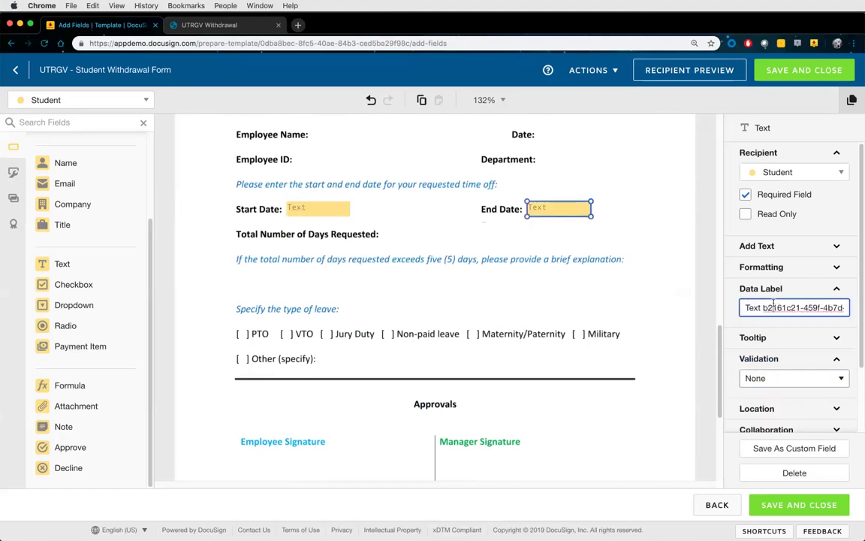
text(End Date)
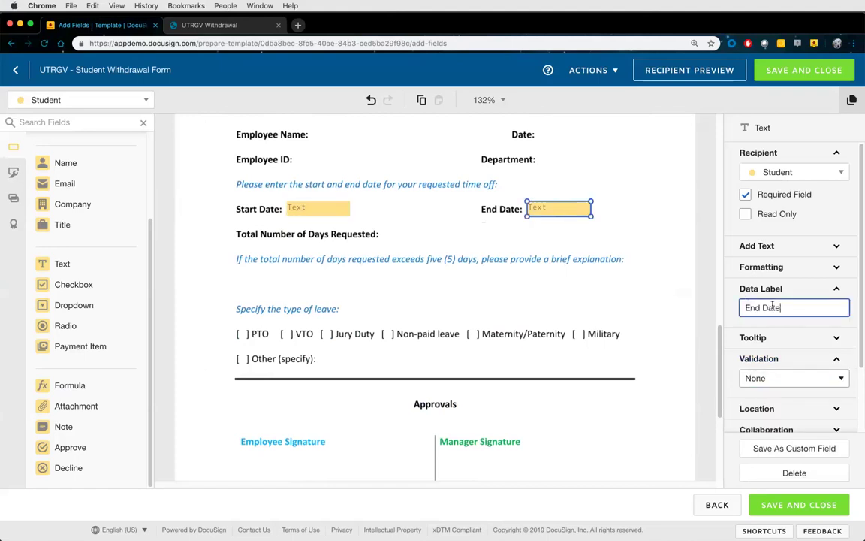
click(781, 378)
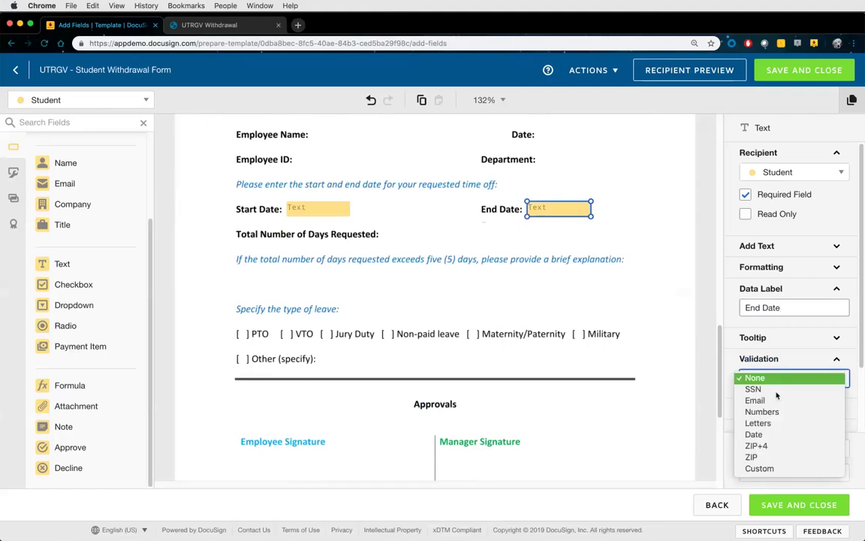
click(773, 435)
click(247, 311)
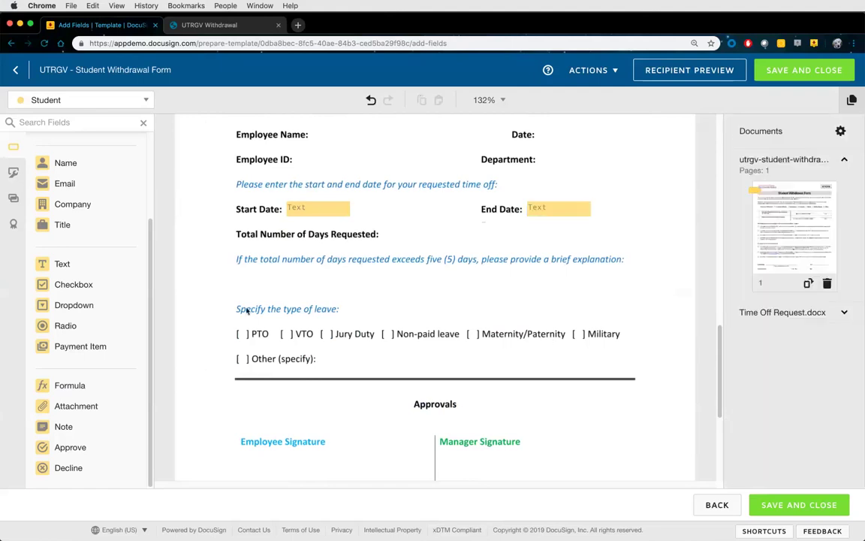
Place a Formula field beside Total Number of Days Requested and open its Calculated Fields help guide
drag(250, 312, 402, 235)
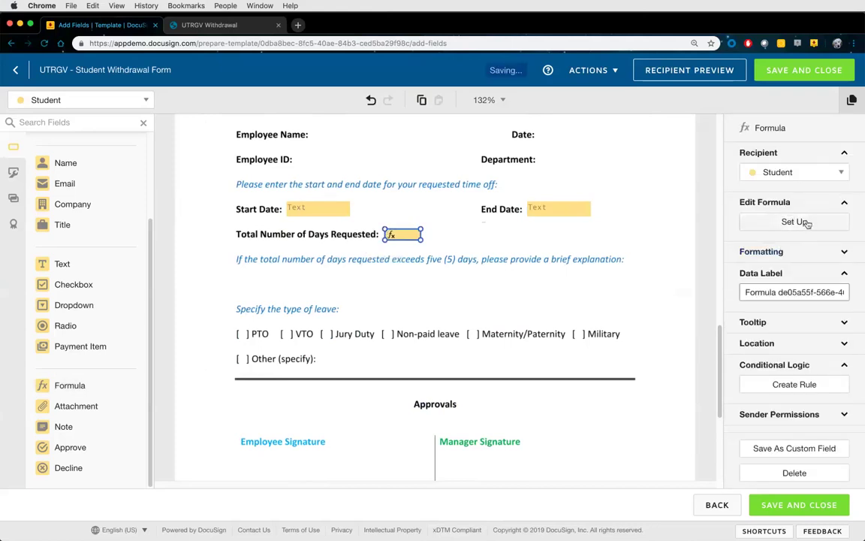
click(803, 222)
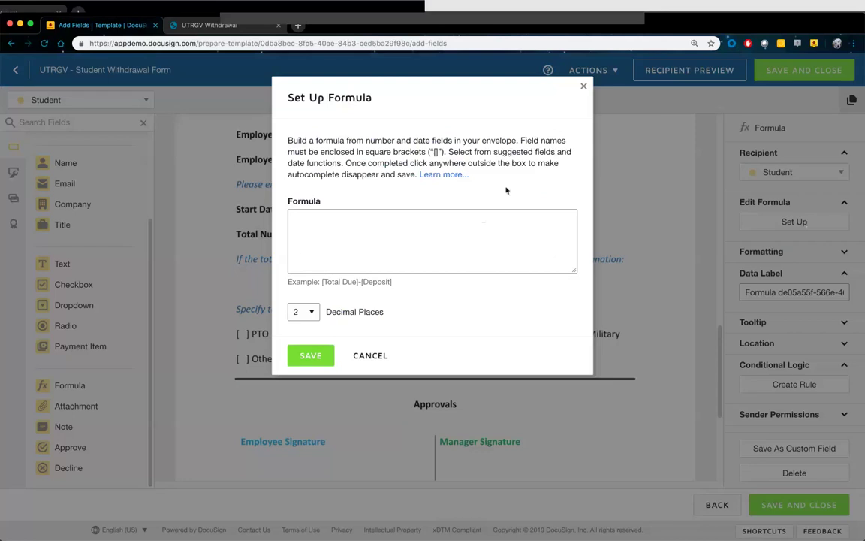
click(442, 175)
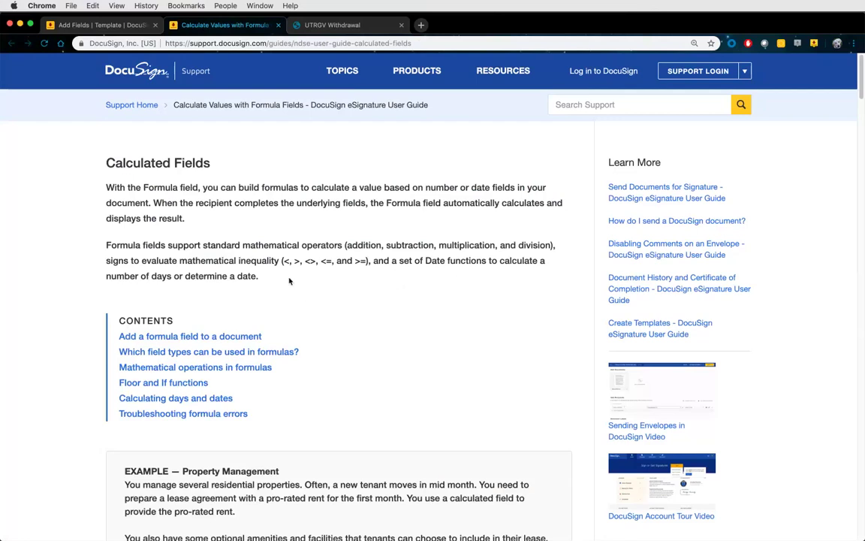
Read the Calculated Fields article, highlighting the field types usable in formulas and the inequality example
scroll(313, 307, down, 1)
scroll(313, 307, down, 1)
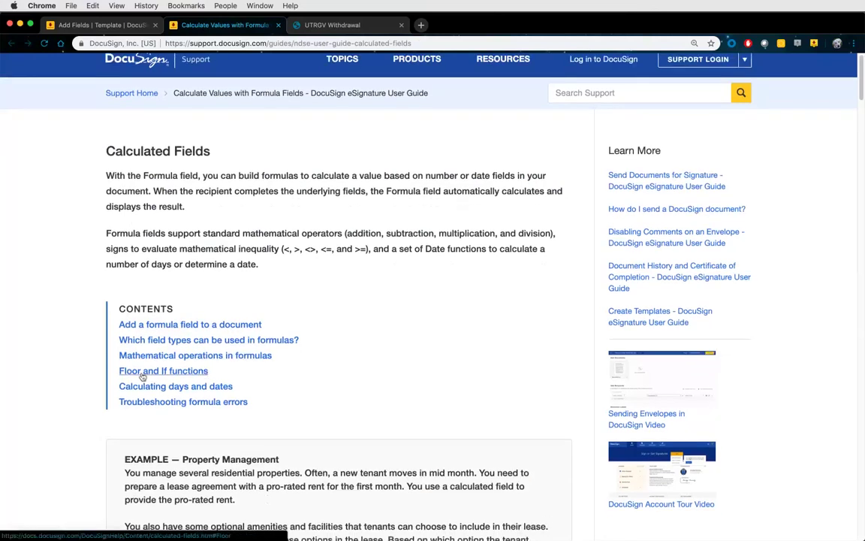
scroll(326, 371, down, 15)
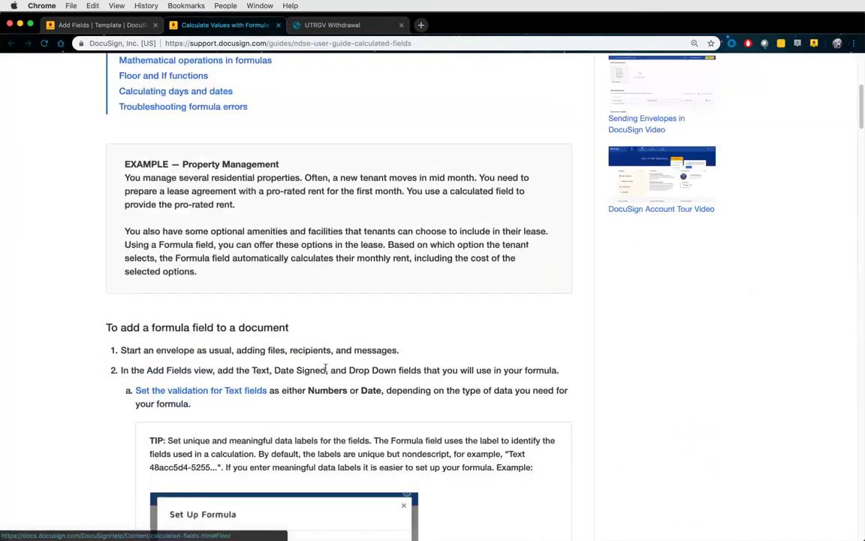
scroll(326, 371, down, 3)
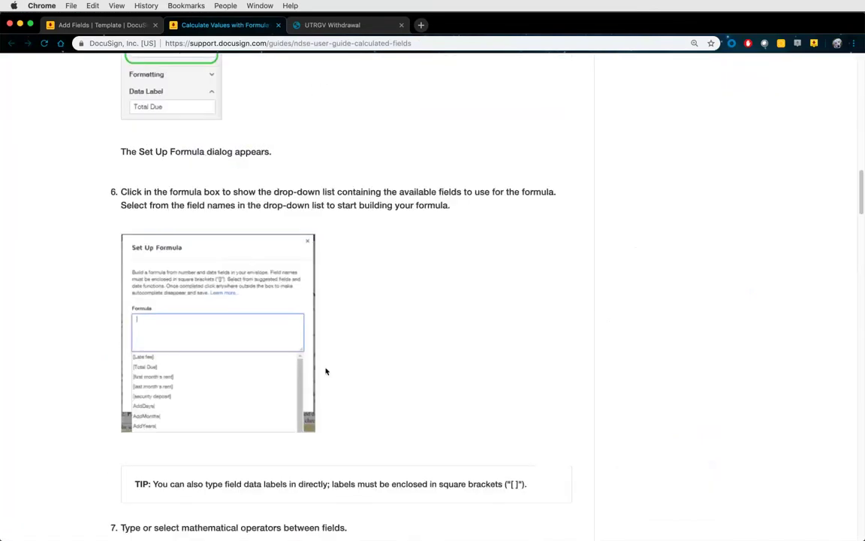
scroll(326, 371, up, 15)
scroll(326, 371, up, 2)
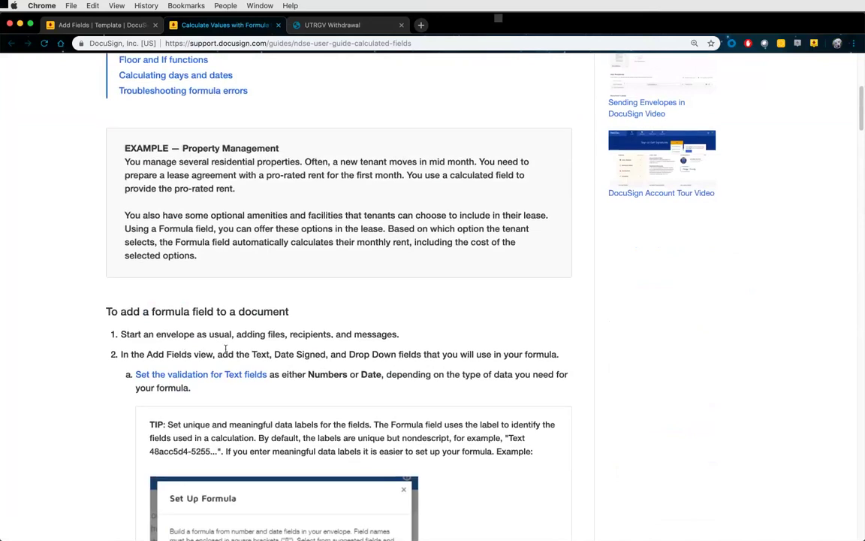
scroll(226, 350, up, 8)
scroll(226, 351, down, 6)
scroll(226, 351, down, 20)
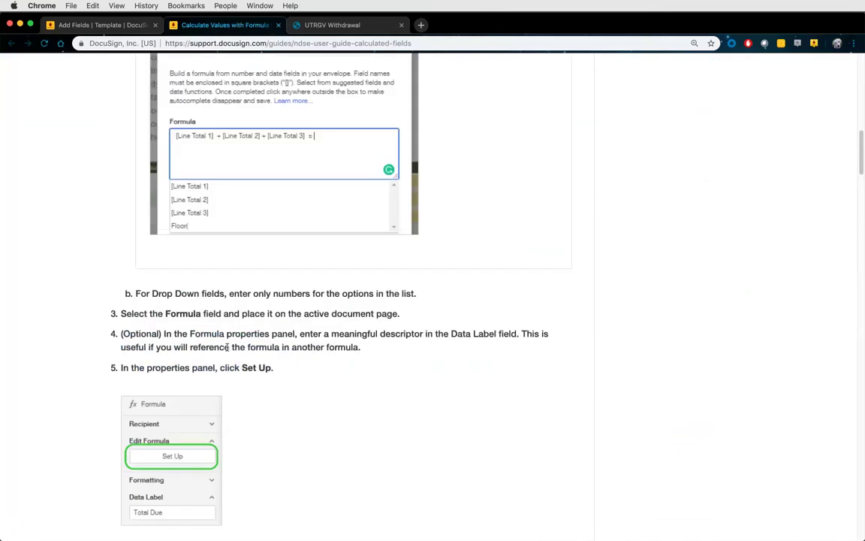
scroll(227, 350, down, 11)
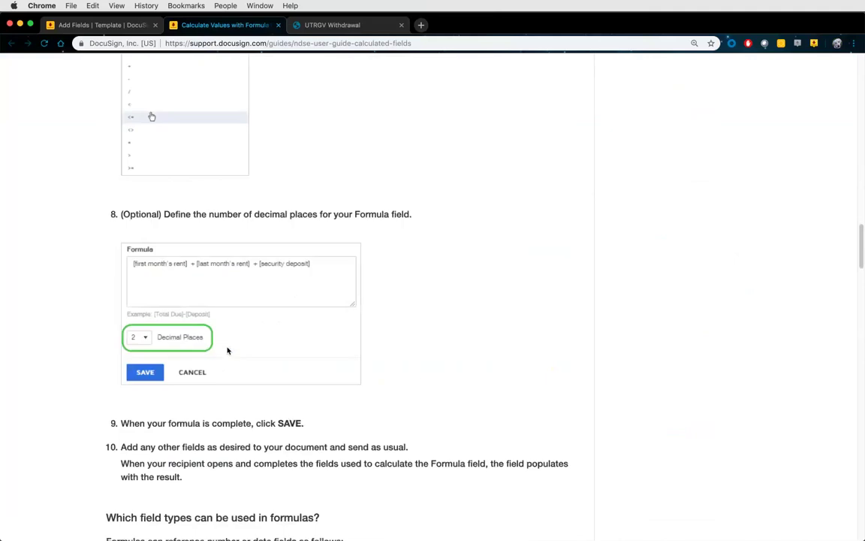
scroll(228, 350, down, 1)
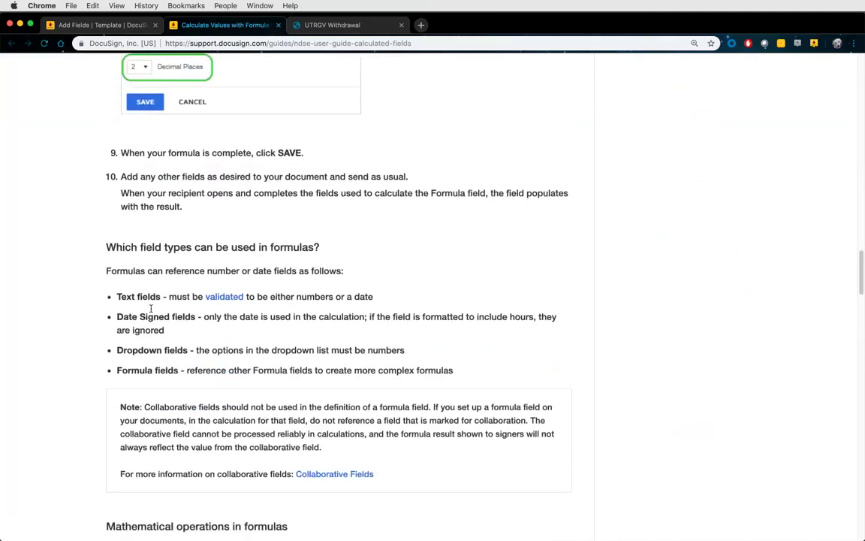
drag(115, 298, 375, 359)
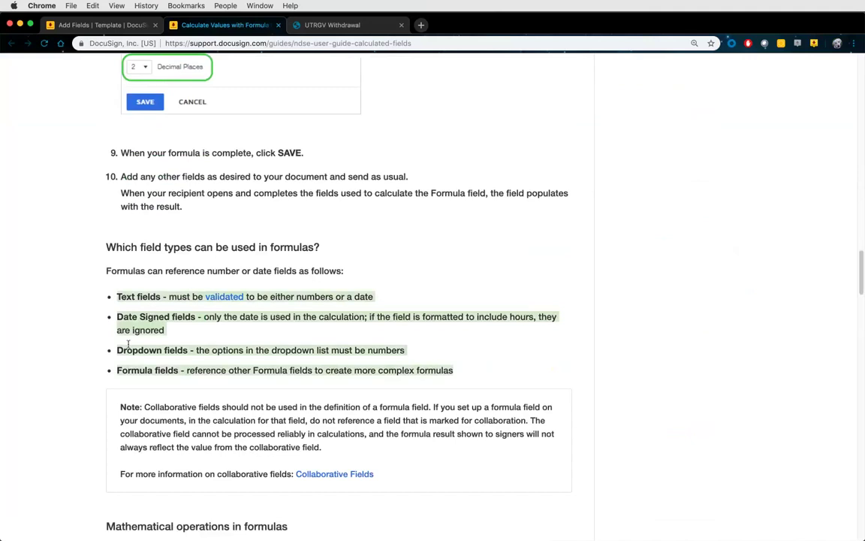
click(117, 368)
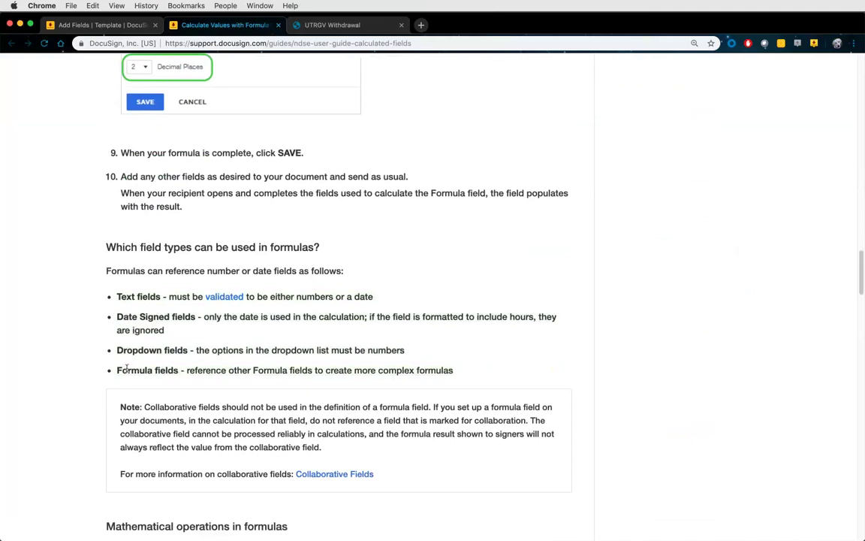
drag(116, 368, 178, 371)
scroll(442, 393, down, 5)
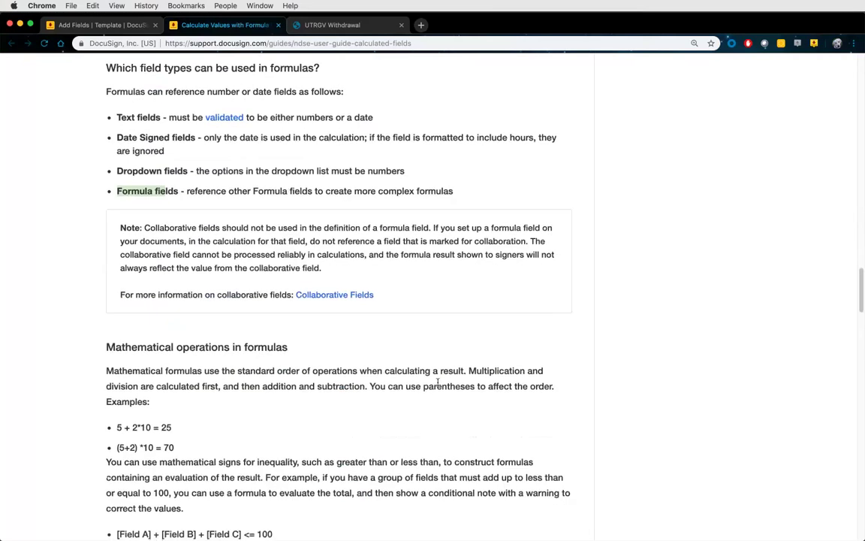
scroll(438, 382, down, 4)
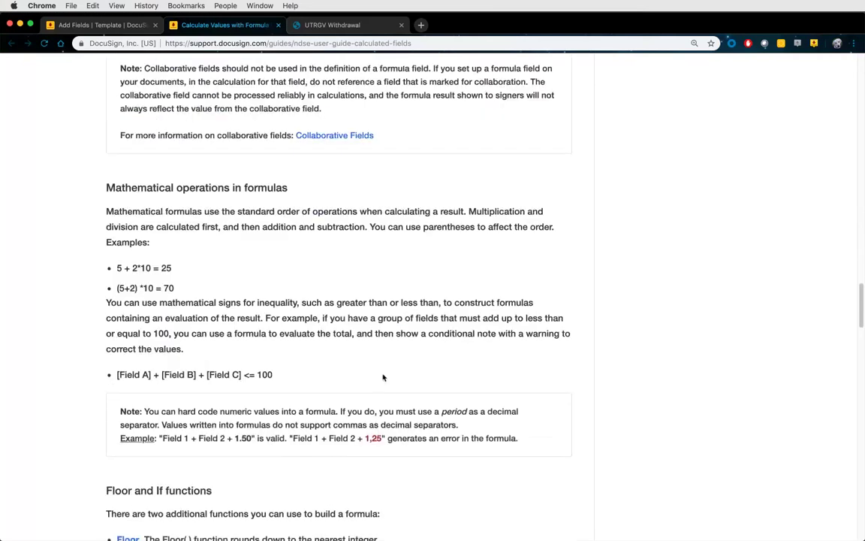
drag(117, 374, 242, 374)
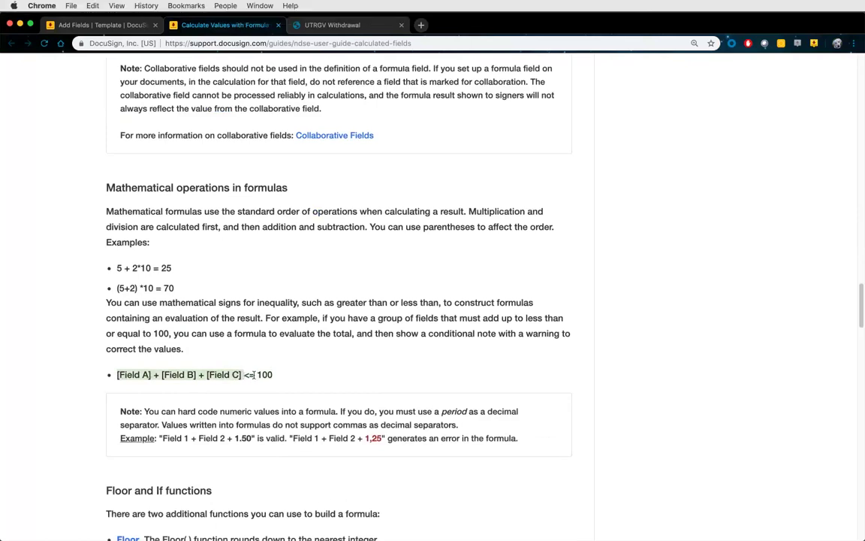
drag(264, 374, 274, 374)
Locate DateDiff in the date functions table, then go back to the template being edited
scroll(283, 398, down, 5)
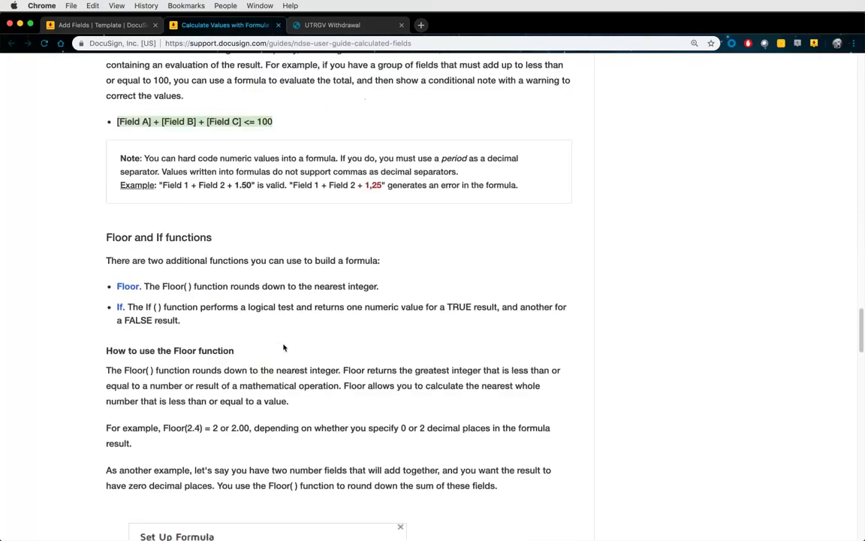
scroll(283, 347, down, 16)
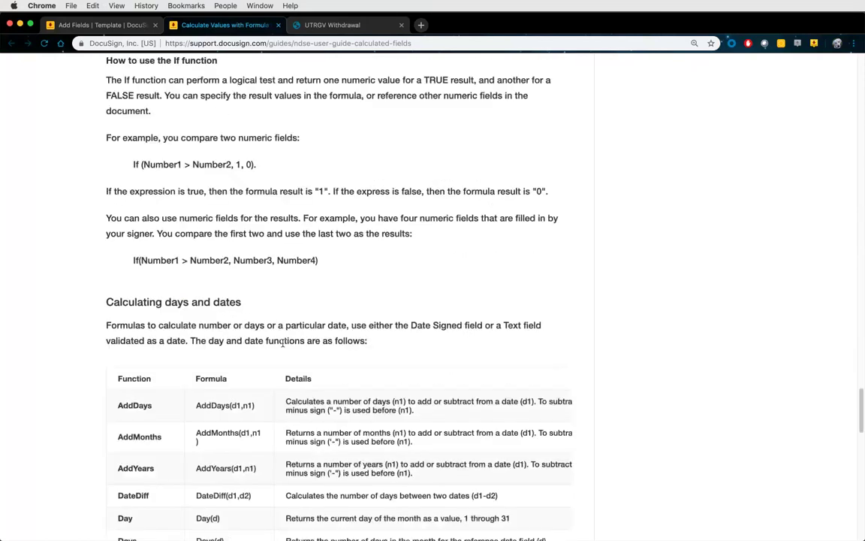
scroll(283, 342, down, 4)
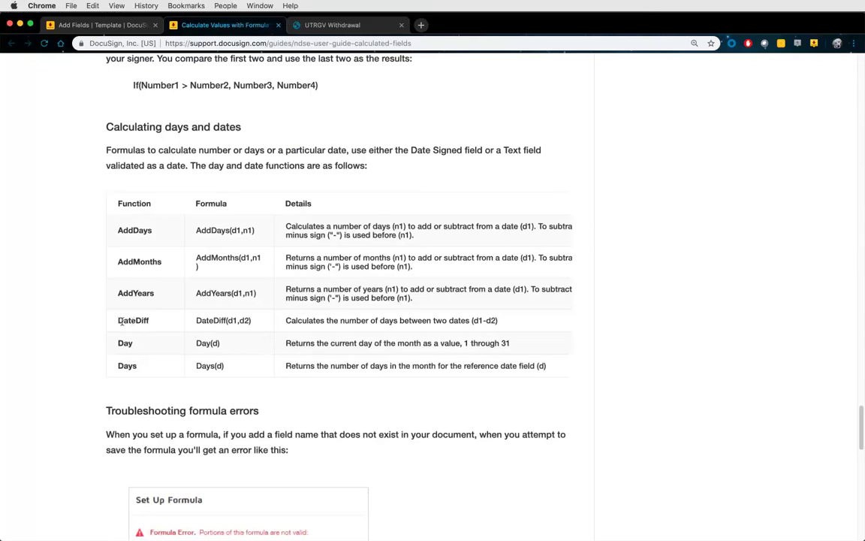
drag(118, 320, 151, 323)
click(100, 24)
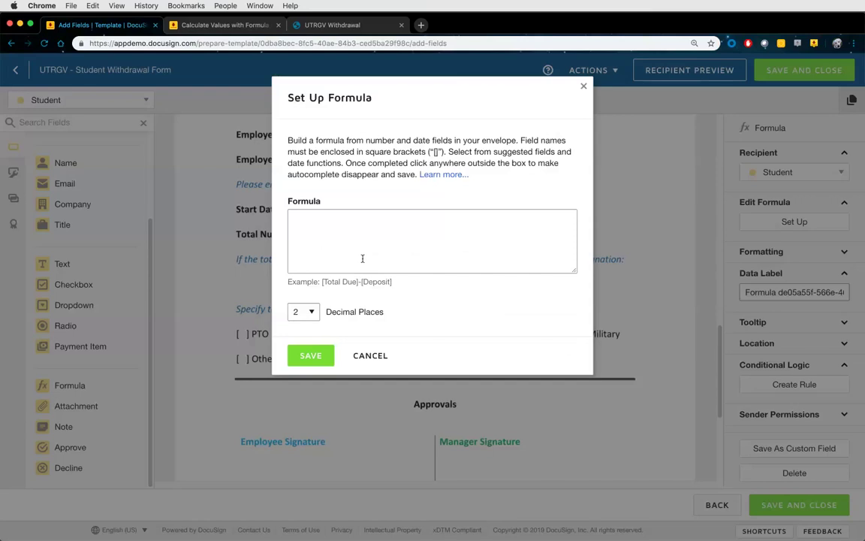
Enter the formula DateDiff( [End Date] , [Start Date] ) with 0 decimal places and save it
click(362, 259)
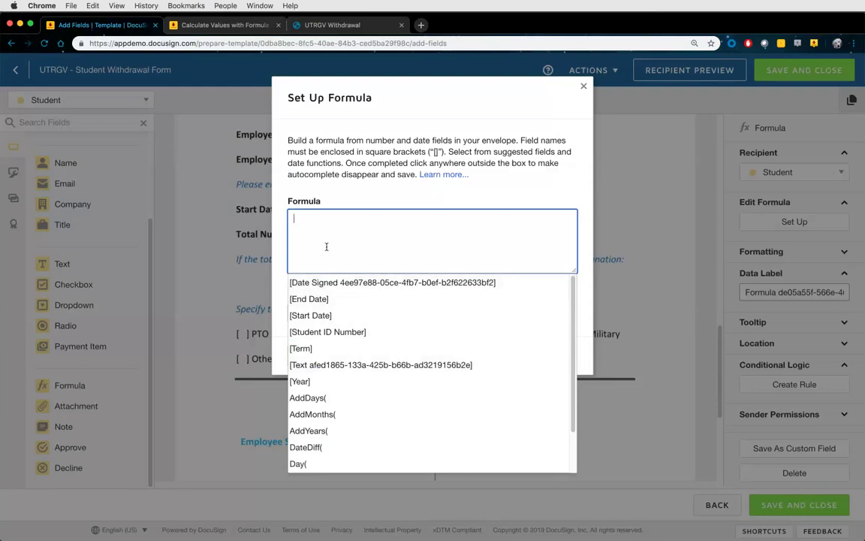
click(322, 447)
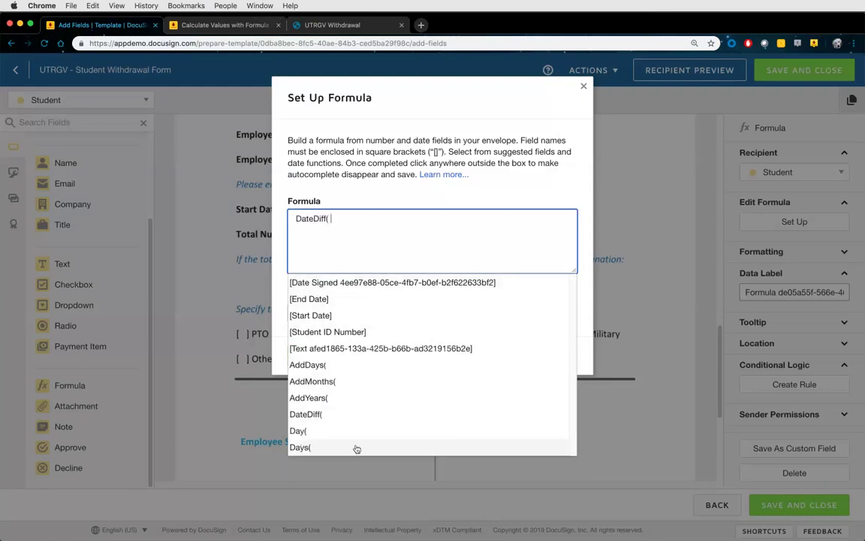
click(330, 299)
text(,)
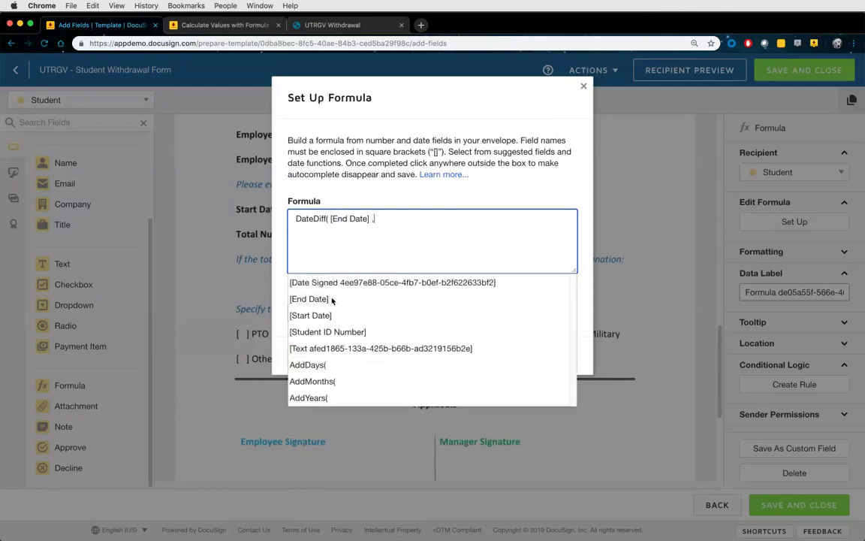
click(331, 314)
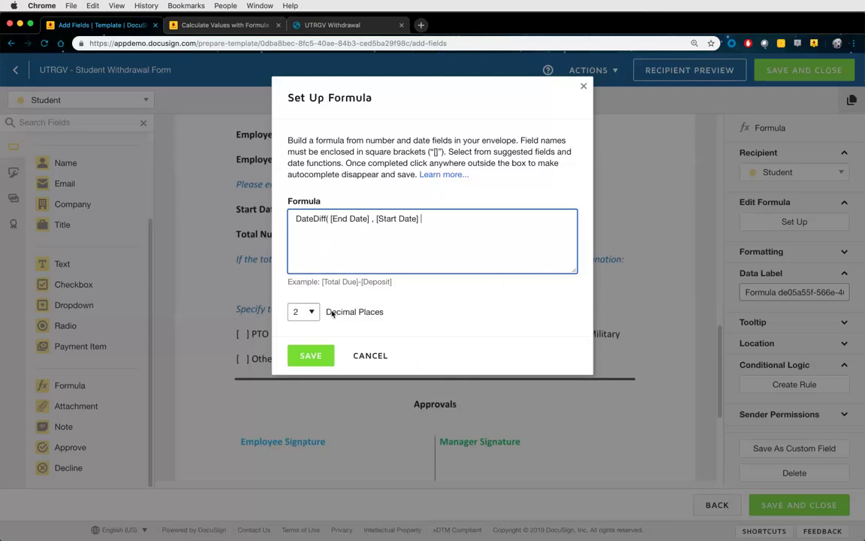
text())
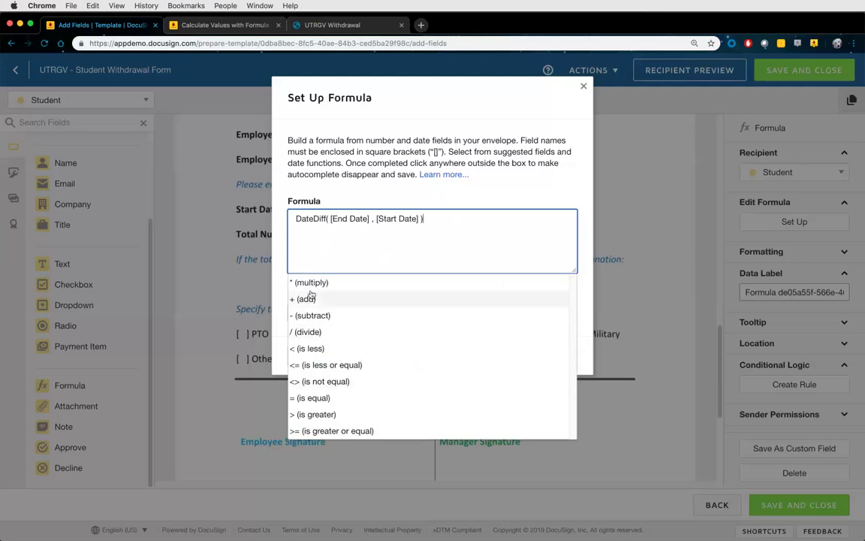
click(517, 193)
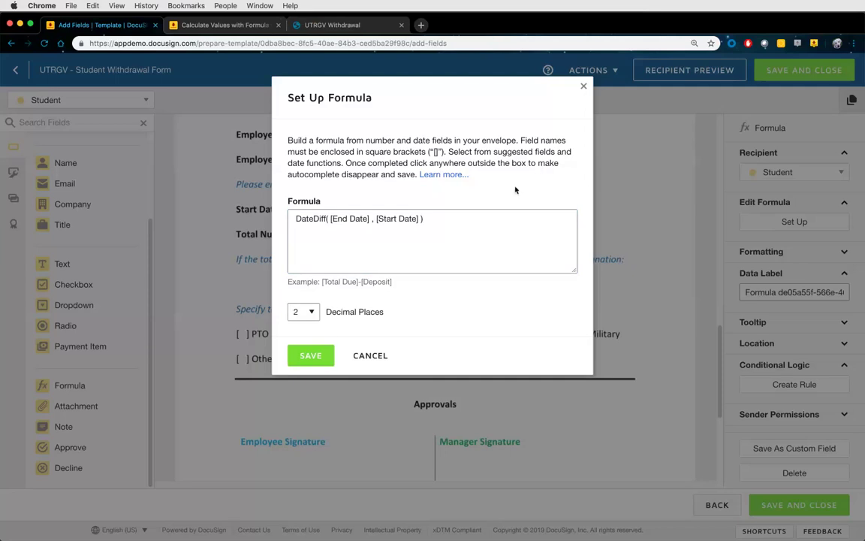
click(297, 311)
click(304, 302)
click(322, 358)
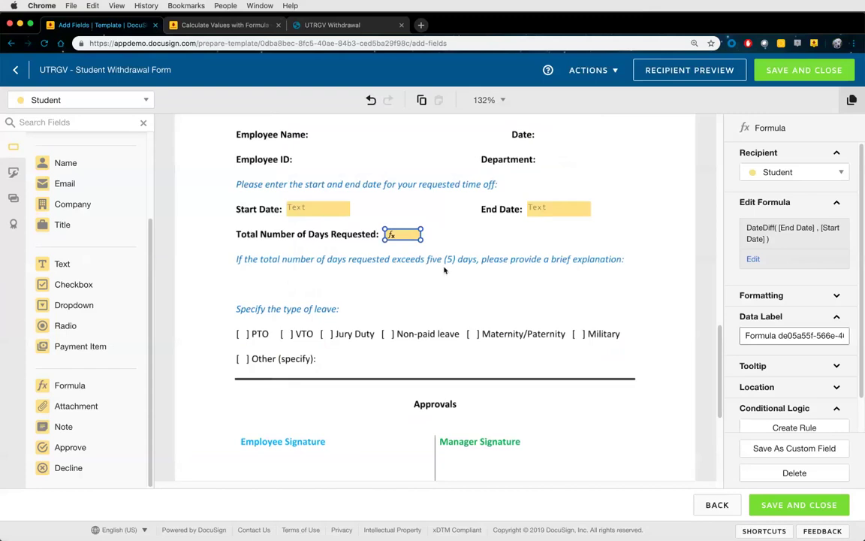
scroll(443, 271, up, 5)
scroll(442, 272, up, 8)
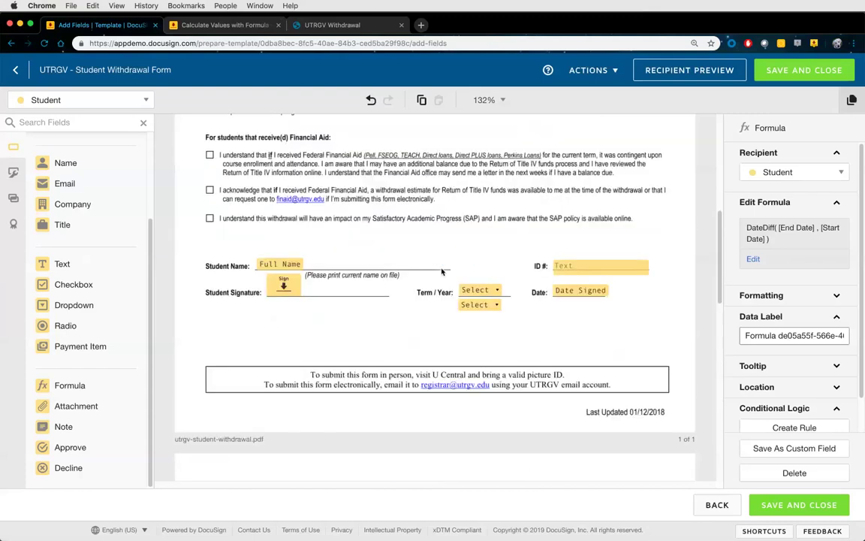
scroll(436, 278, down, 1)
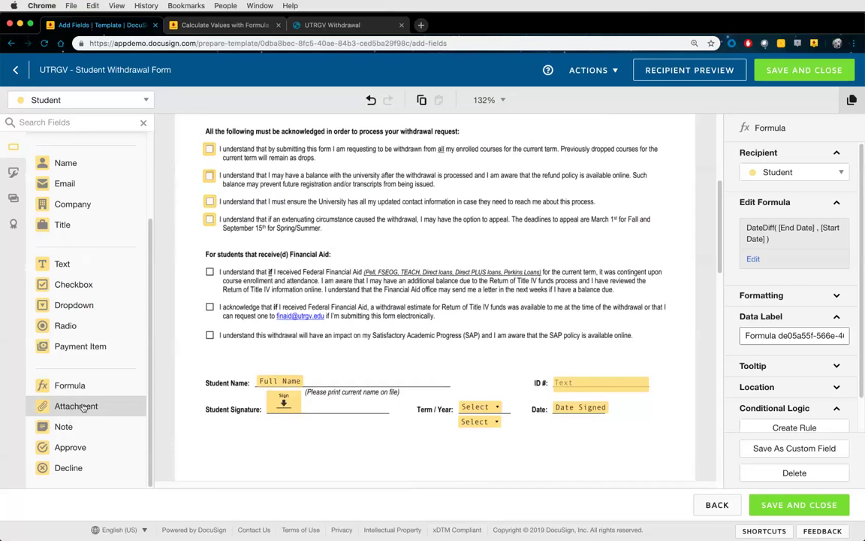
Drop an Attachment field just below the Student Signature line and settle its position there
drag(83, 407, 199, 434)
scroll(286, 444, down, 2)
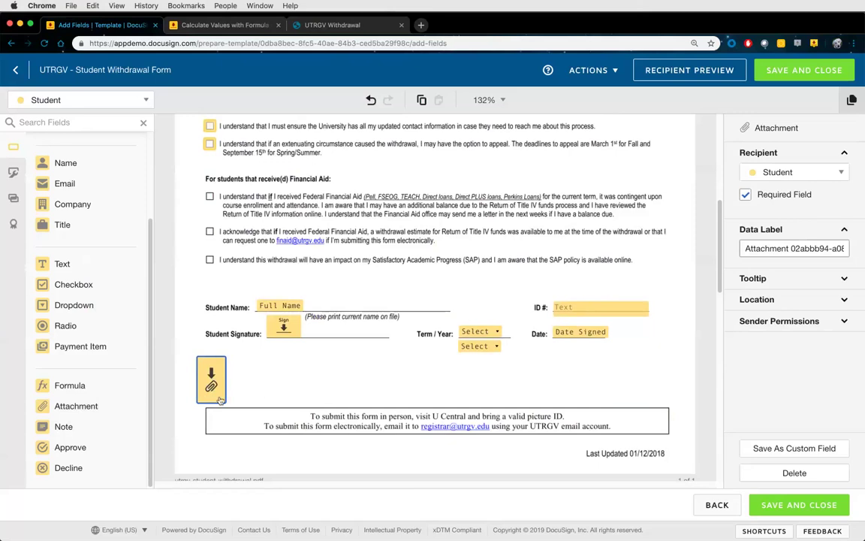
drag(217, 391, 210, 390)
mouse_move(203, 386)
mouse_down()
mouse_move(233, 267)
mouse_move(341, 208)
mouse_move(353, 212)
mouse_up()
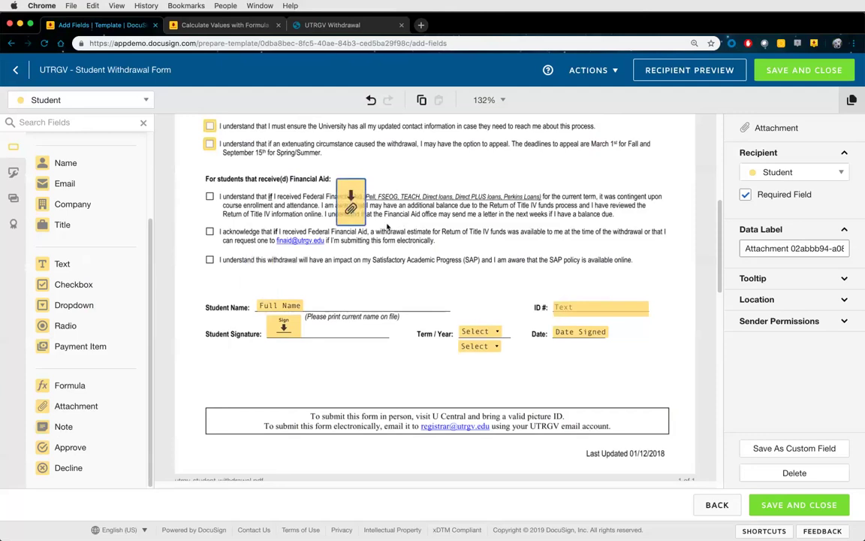
mouse_move(356, 215)
mouse_down()
mouse_move(353, 199)
mouse_move(315, 246)
mouse_move(209, 338)
mouse_move(205, 385)
mouse_up()
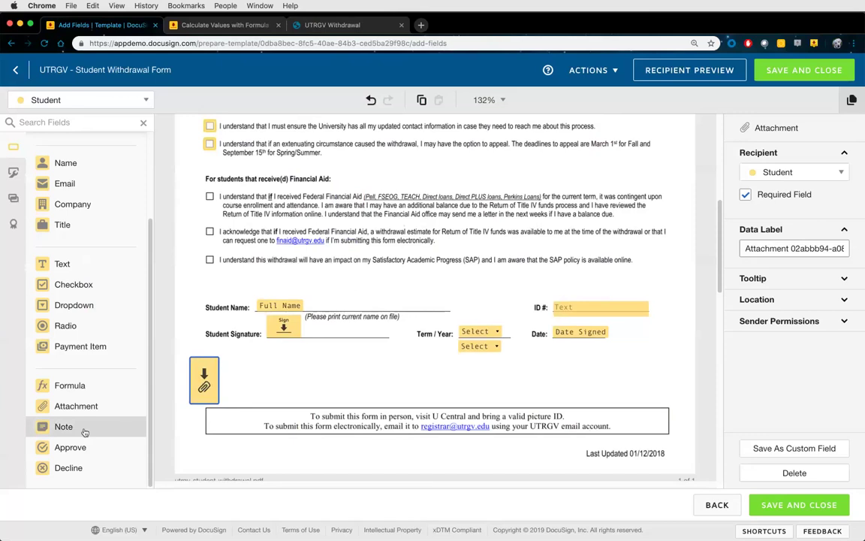
Add a Note field, enlarge it, and position it beside the attachment field
drag(85, 433, 228, 361)
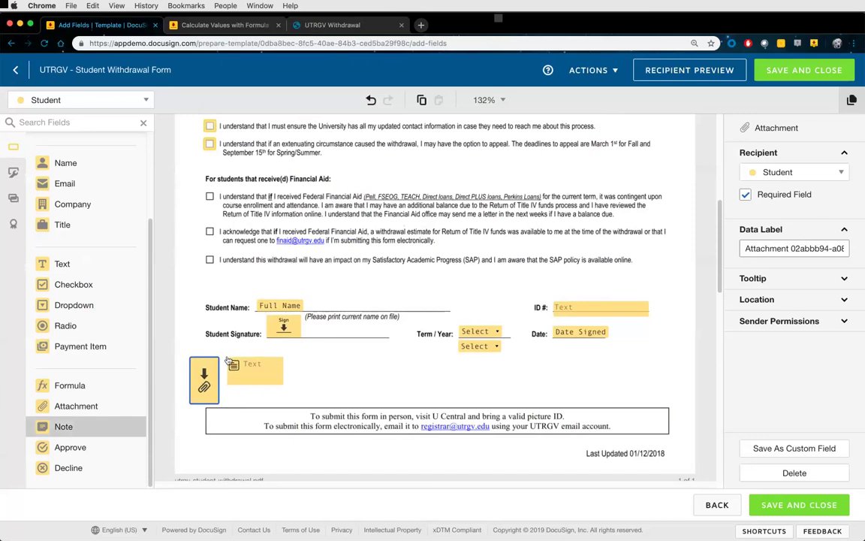
drag(283, 384, 488, 404)
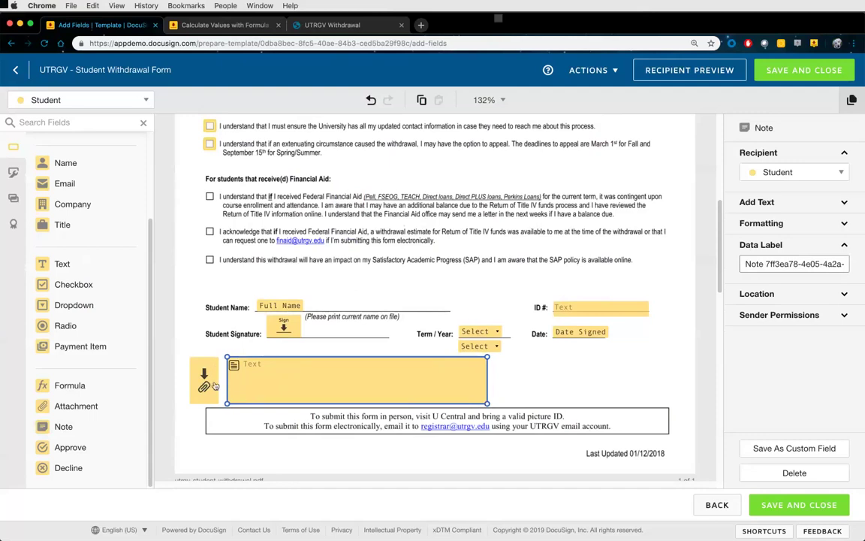
drag(237, 372, 384, 206)
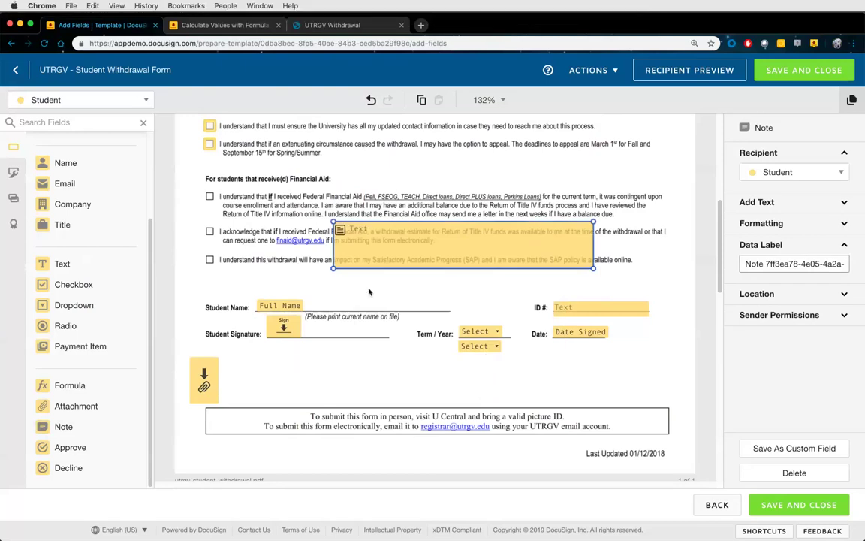
mouse_move(361, 232)
mouse_down()
mouse_move(293, 363)
mouse_move(292, 390)
mouse_up()
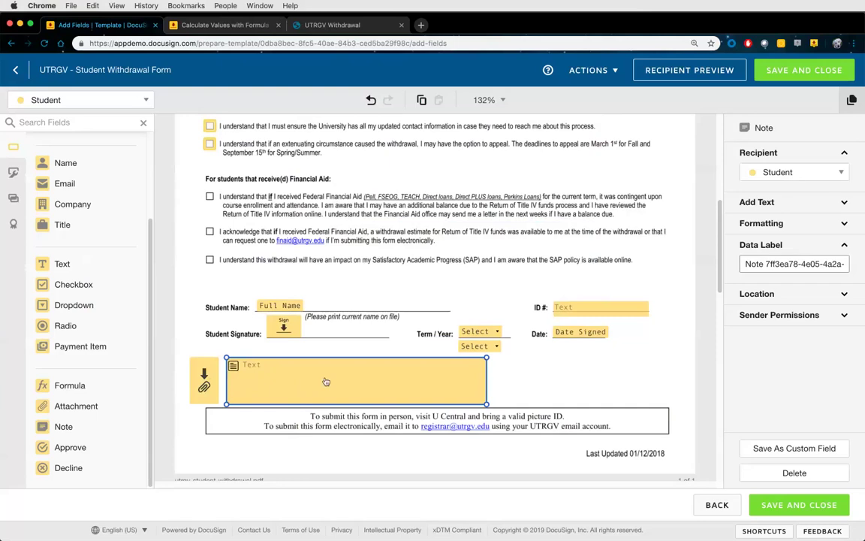
Give the note the text '<--- please click and upload a copy of your state ID or drivers license'
click(268, 375)
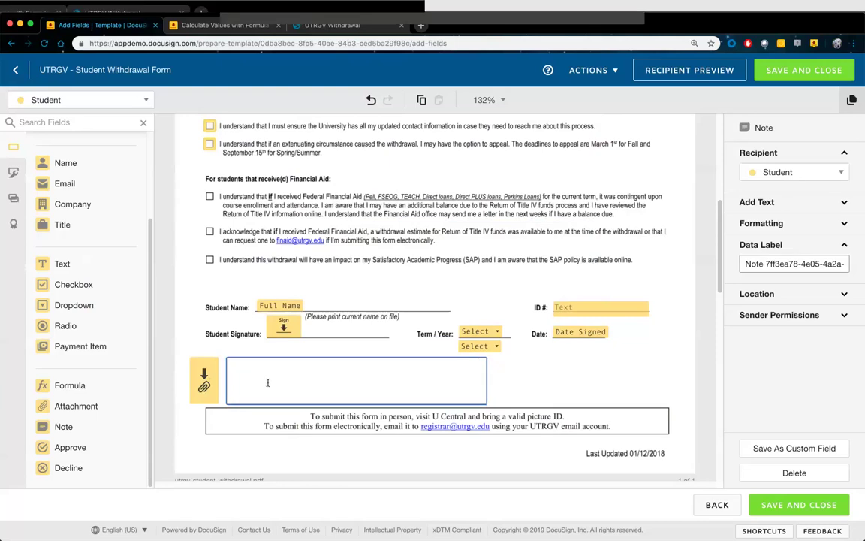
click(766, 203)
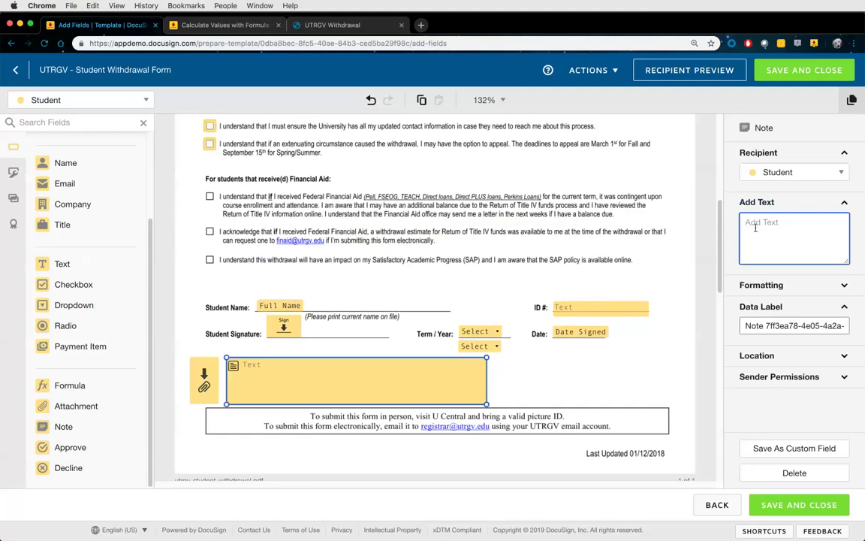
text(<---)
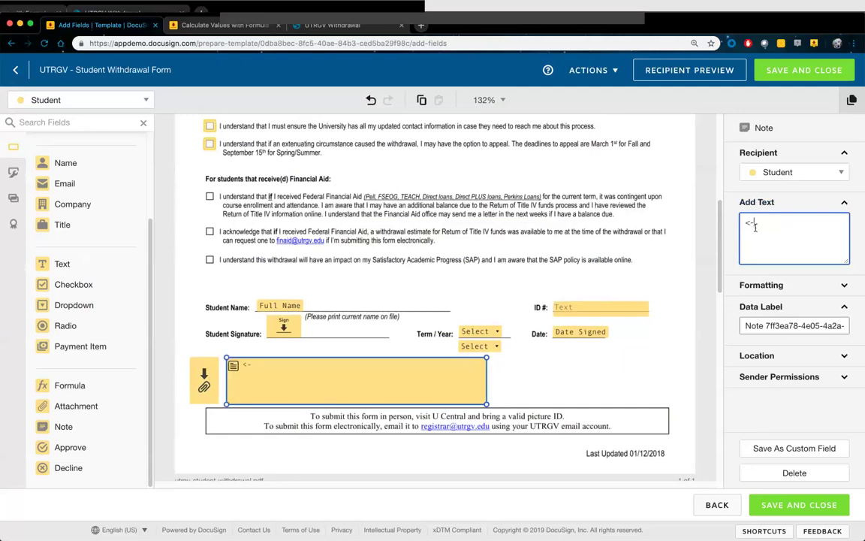
text( please click)
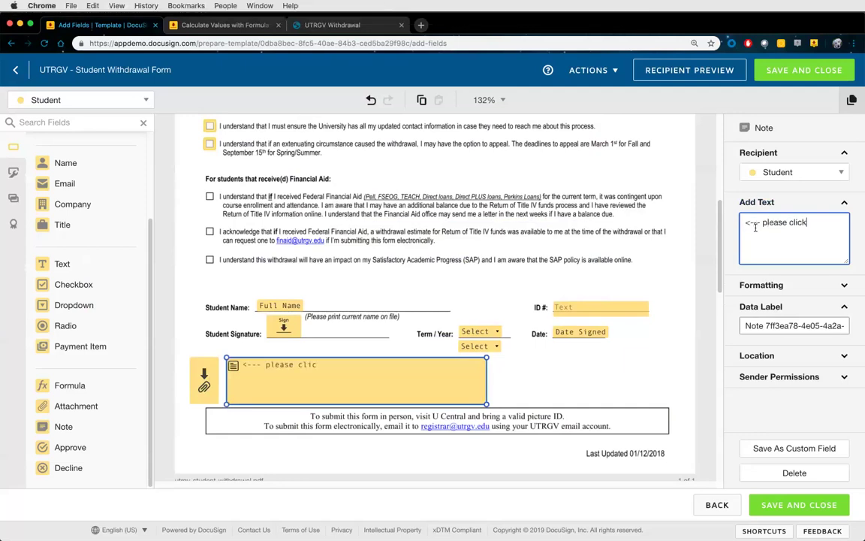
text( and upload a copy of y)
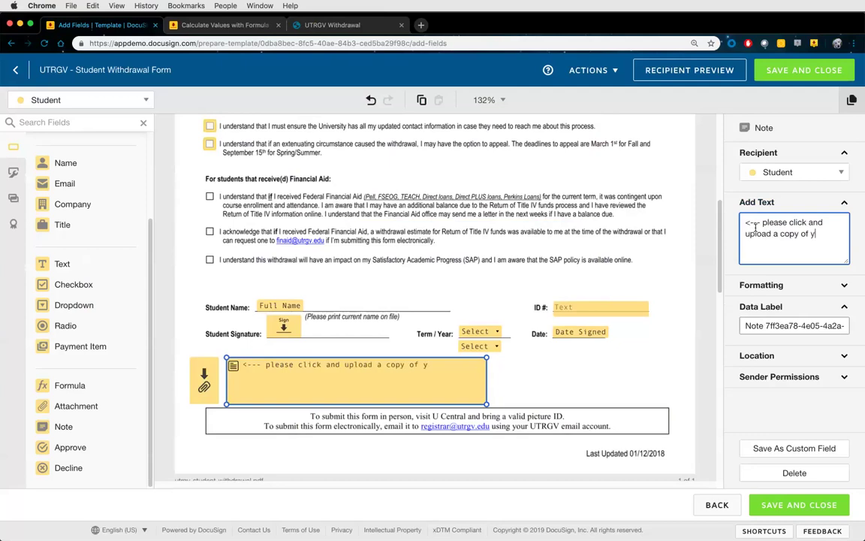
text(our state ID )
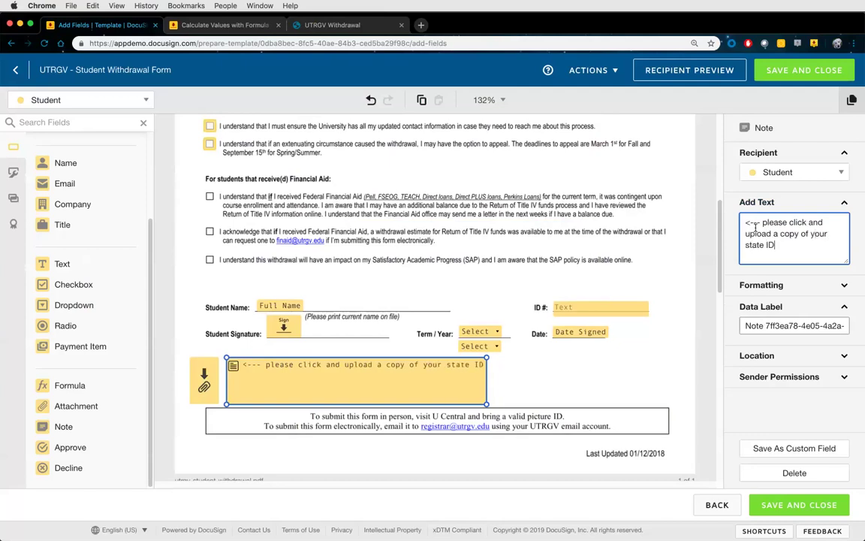
text(or drivers license)
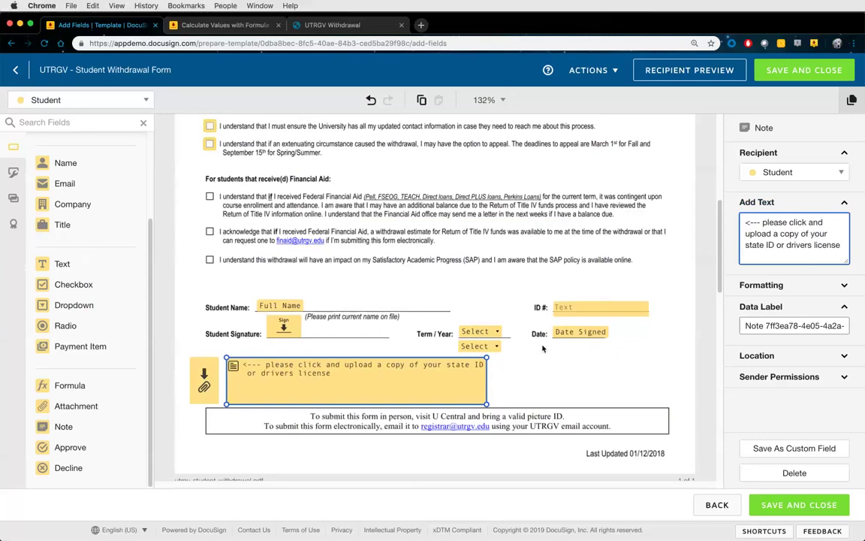
Format the note text as Calibri 16 pt, bold, in Bright Red
click(766, 285)
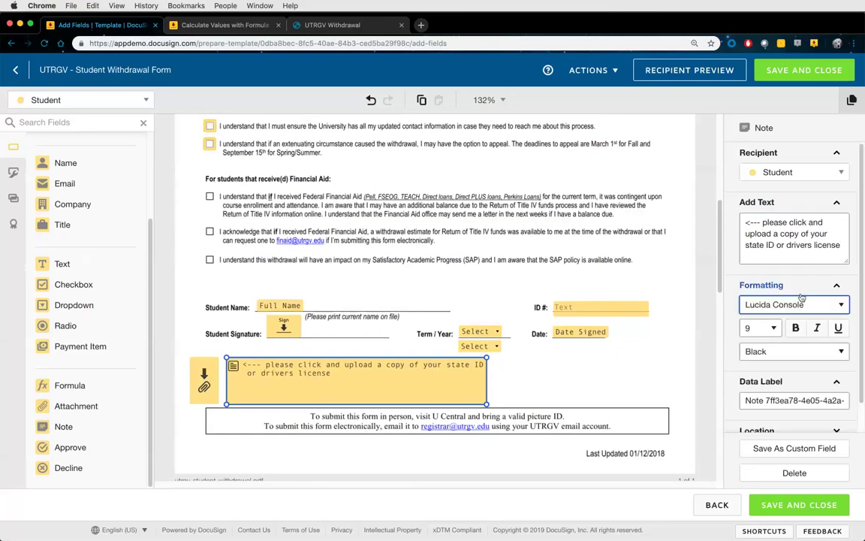
click(788, 304)
click(777, 249)
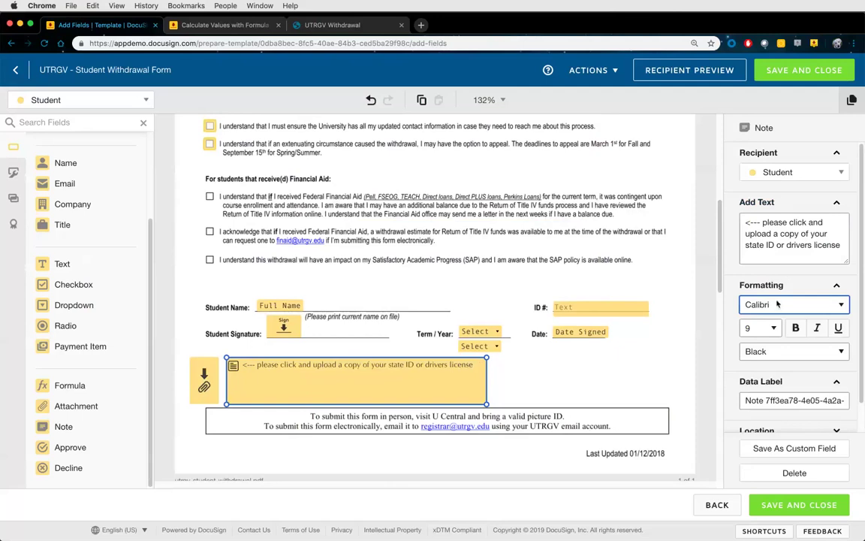
click(772, 329)
click(754, 380)
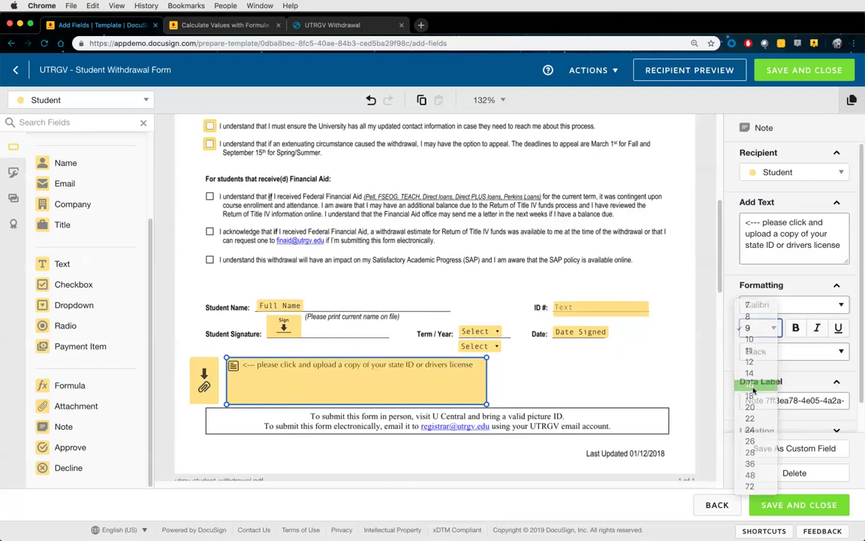
click(796, 329)
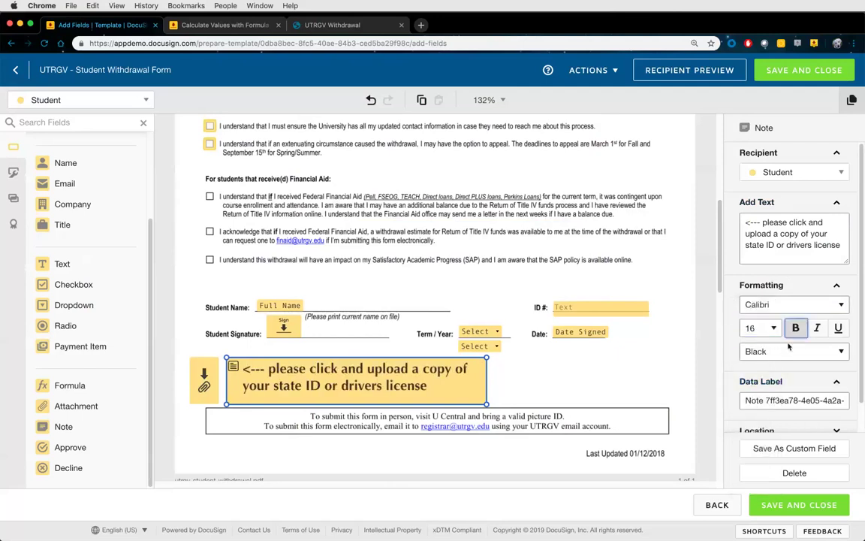
click(775, 352)
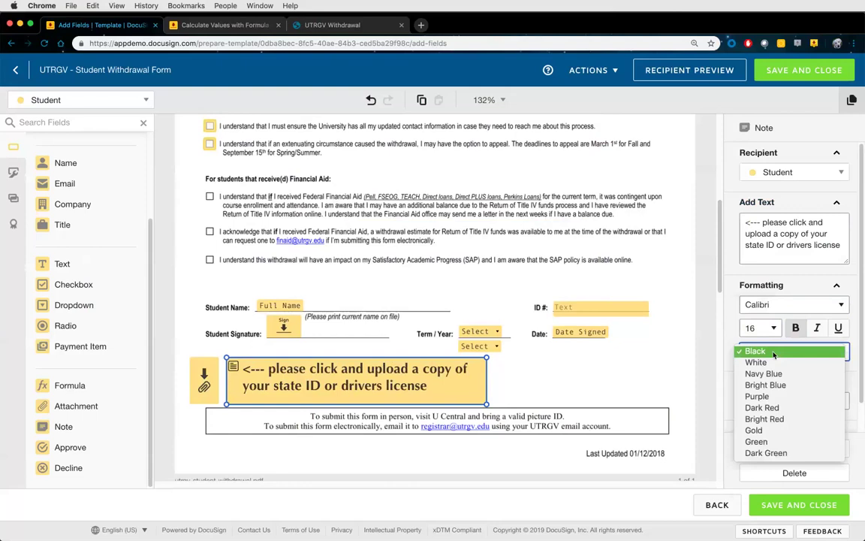
click(767, 419)
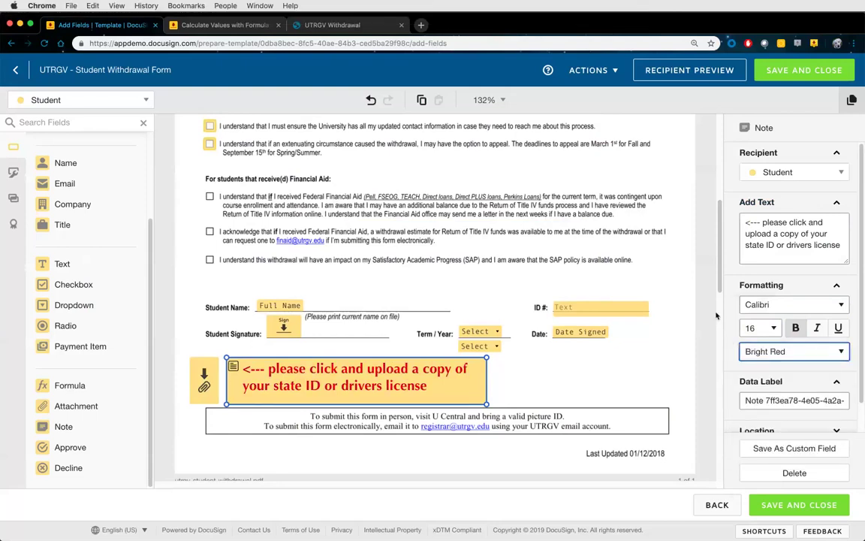
Collapse the note's property panels and deselect the finished note field
click(759, 292)
click(766, 201)
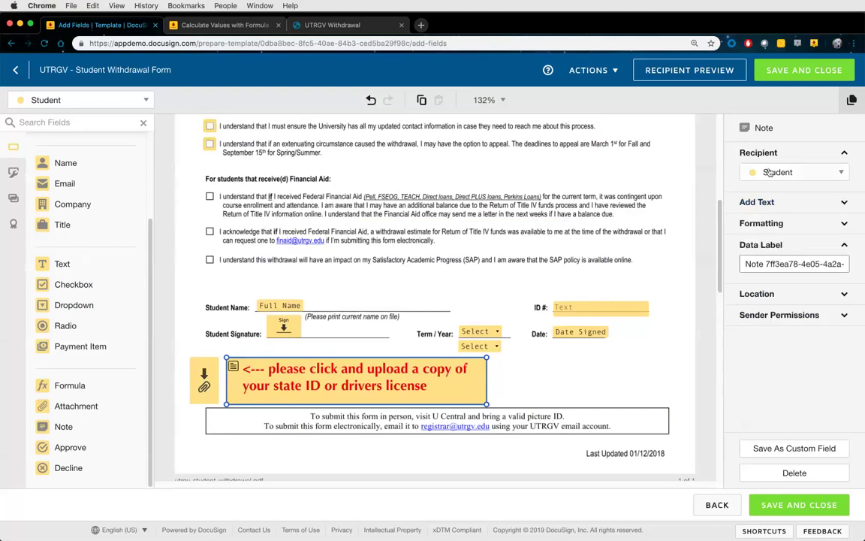
click(773, 155)
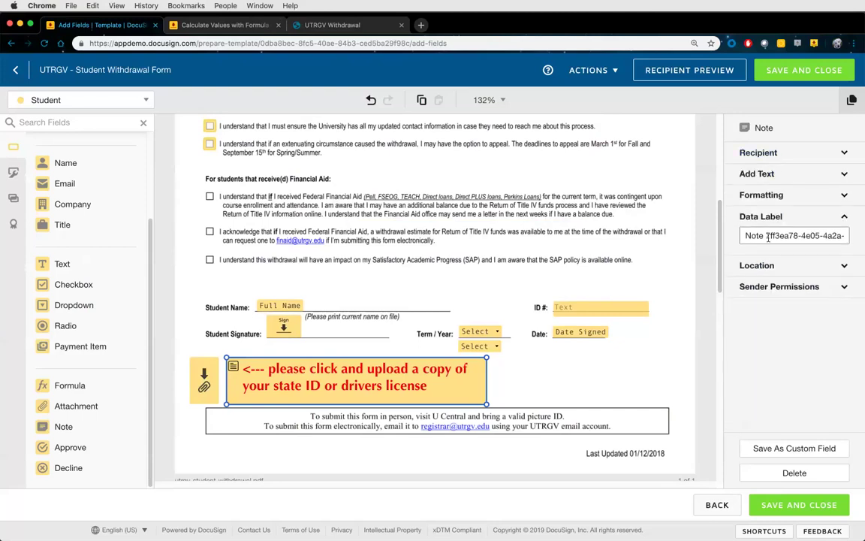
click(761, 216)
click(586, 383)
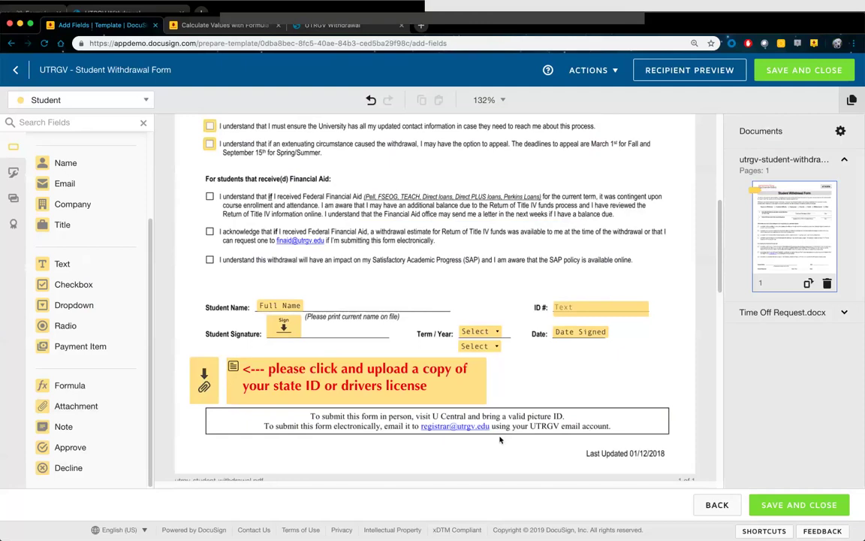
scroll(500, 439, up, 10)
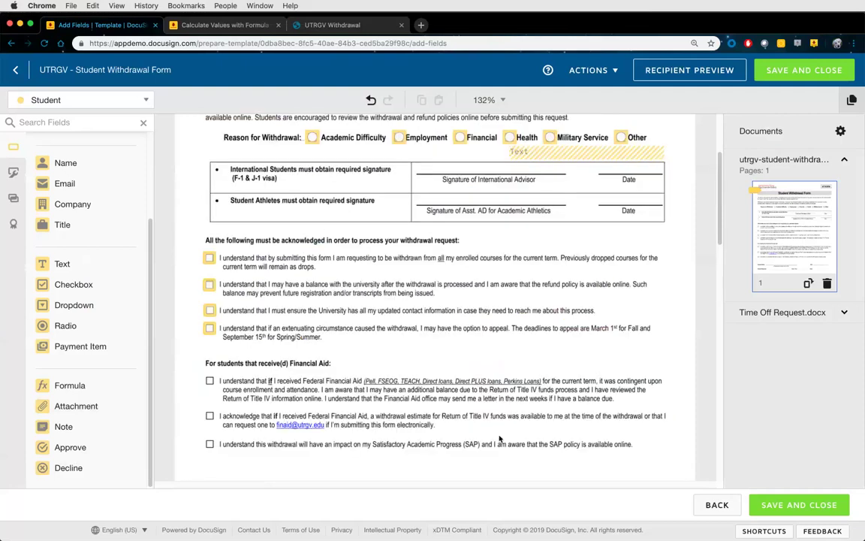
scroll(498, 436, down, 5)
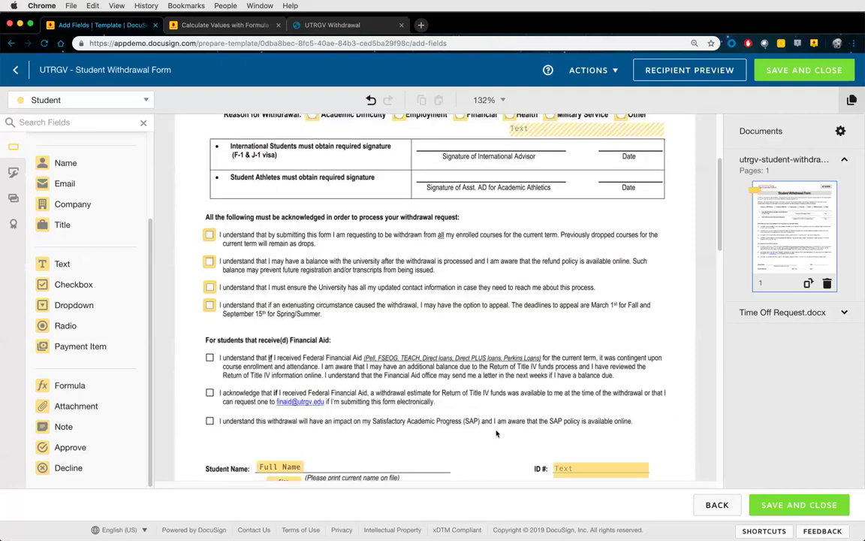
scroll(495, 433, down, 5)
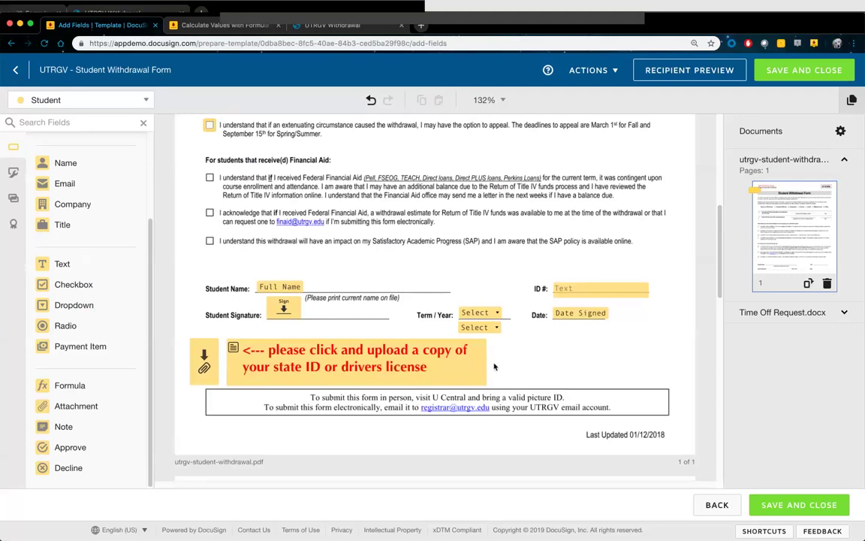
Switch to the Approver recipient and place Approve and Decline buttons below the submit instructions
click(119, 101)
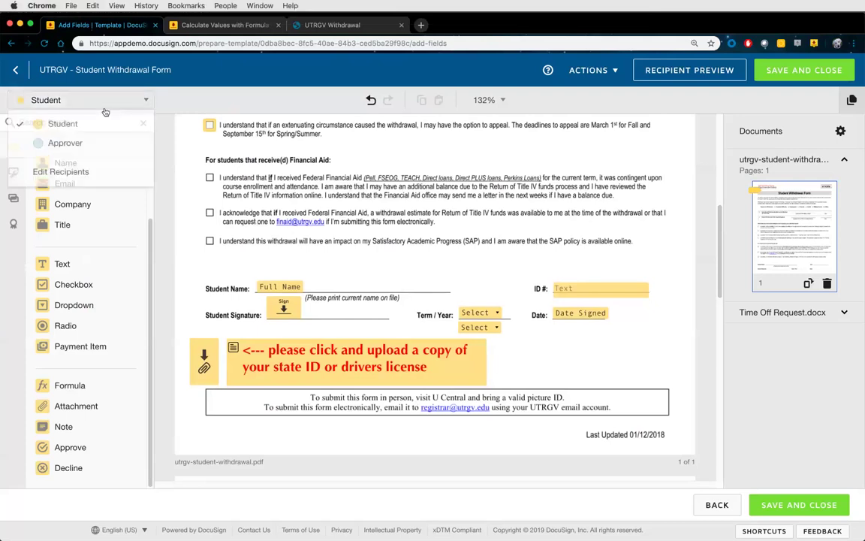
click(78, 142)
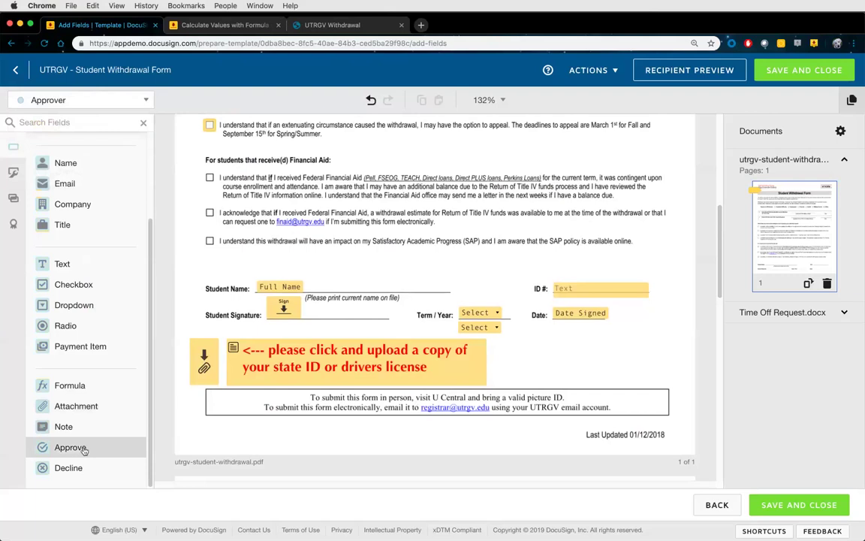
drag(84, 450, 349, 427)
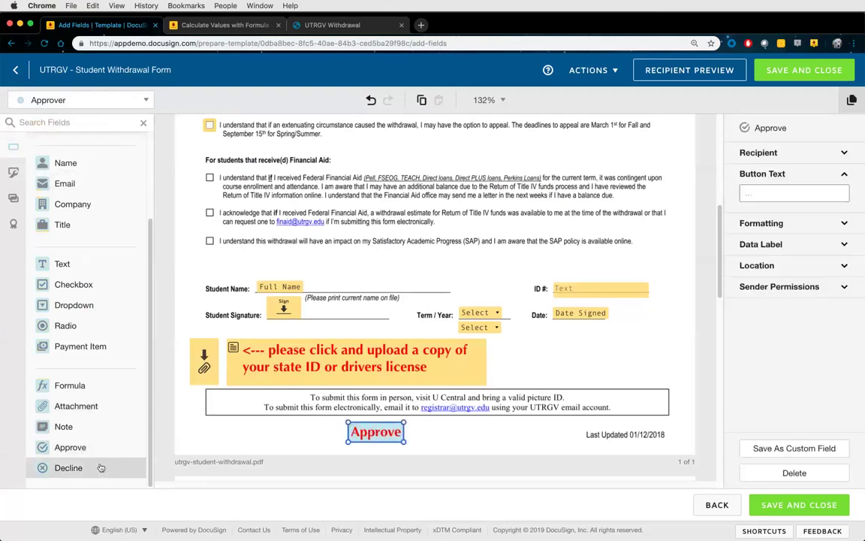
drag(100, 467, 423, 423)
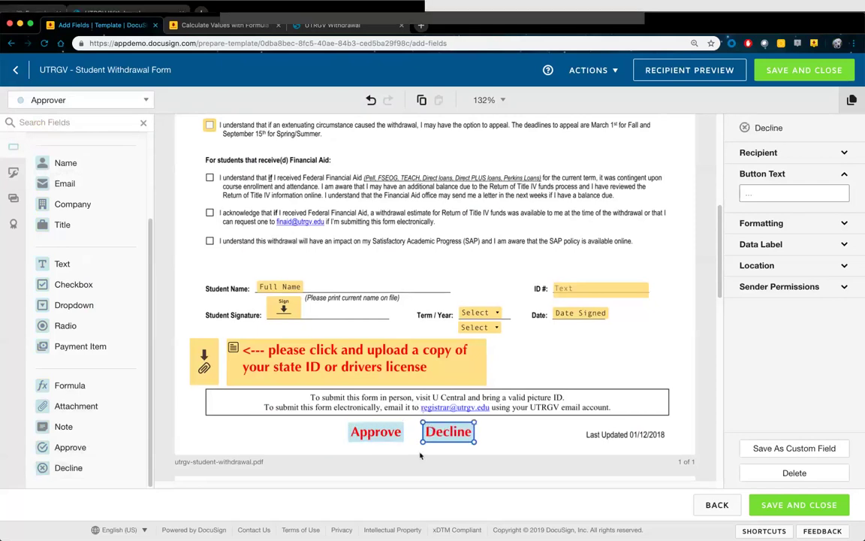
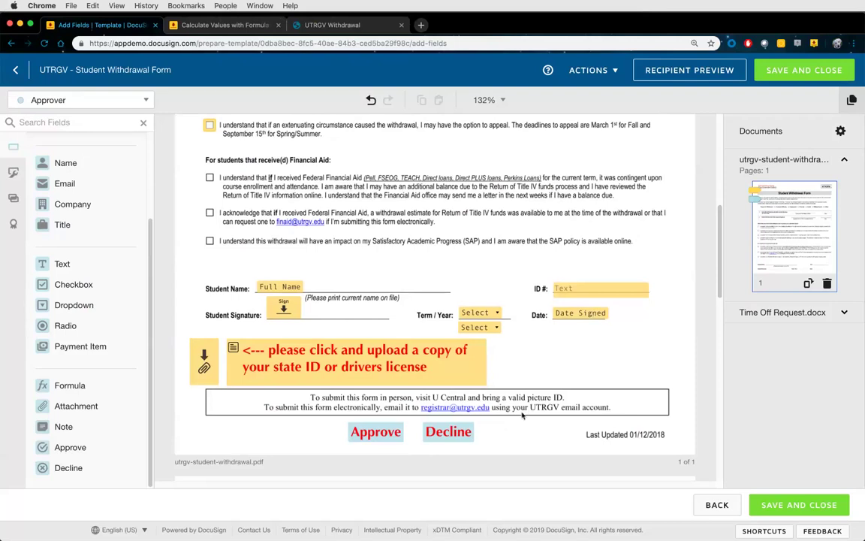
Delete Time Off Request.docx from the template's documents, then save and close the template
scroll(555, 404, up, 5)
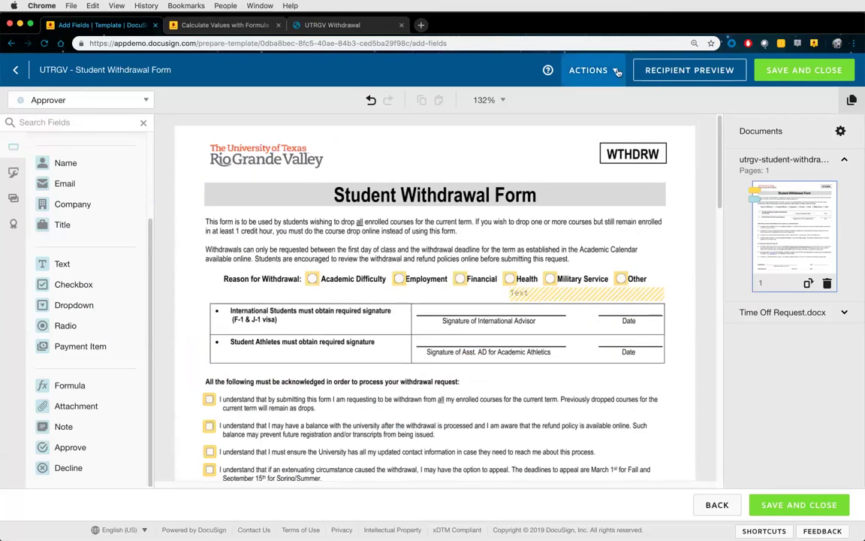
click(590, 70)
click(574, 217)
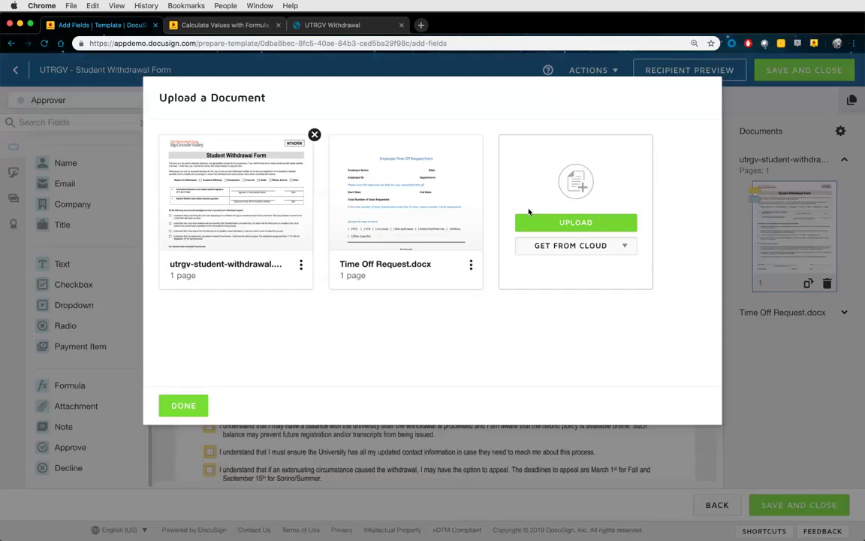
click(484, 136)
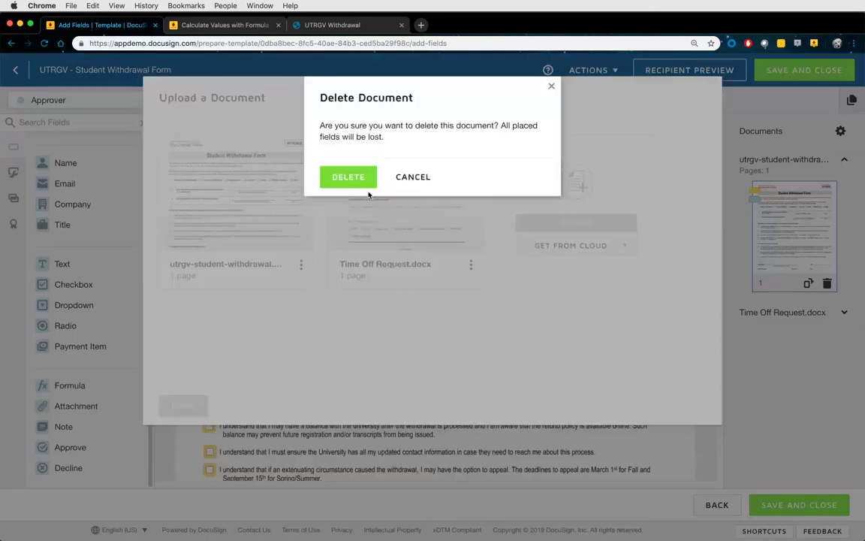
click(349, 178)
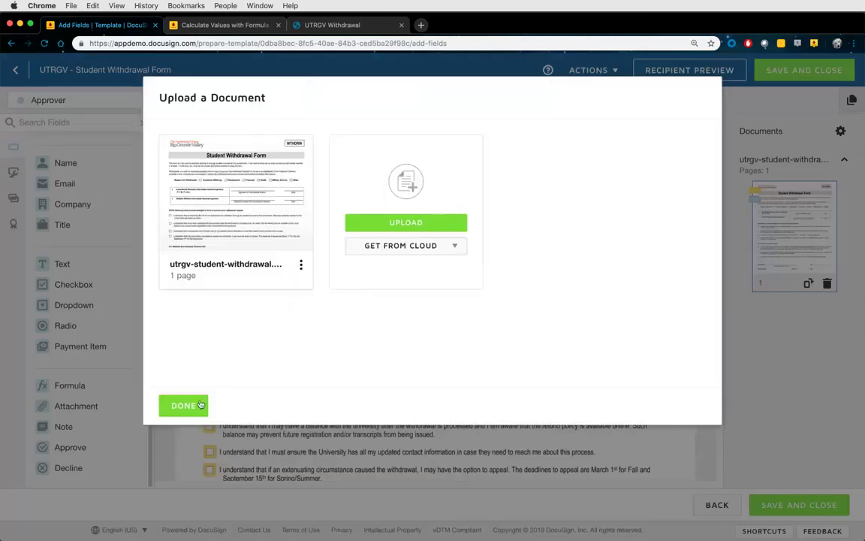
click(183, 406)
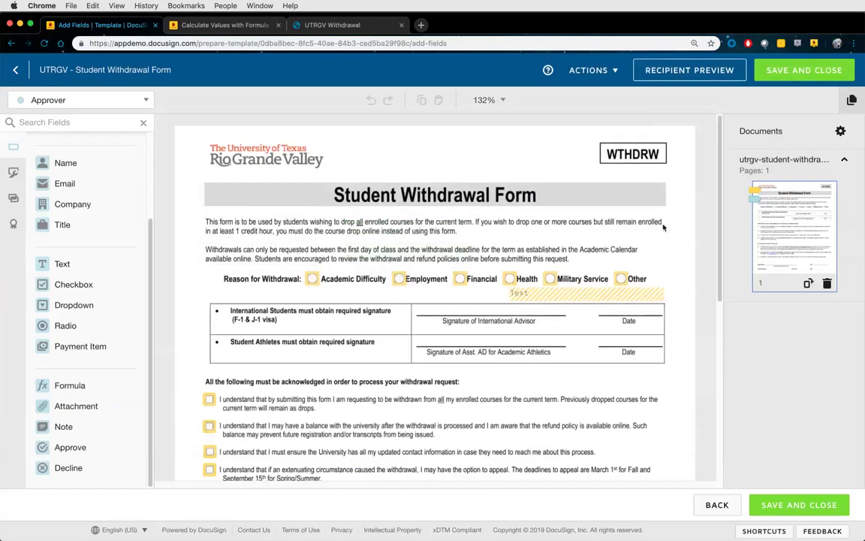
click(804, 69)
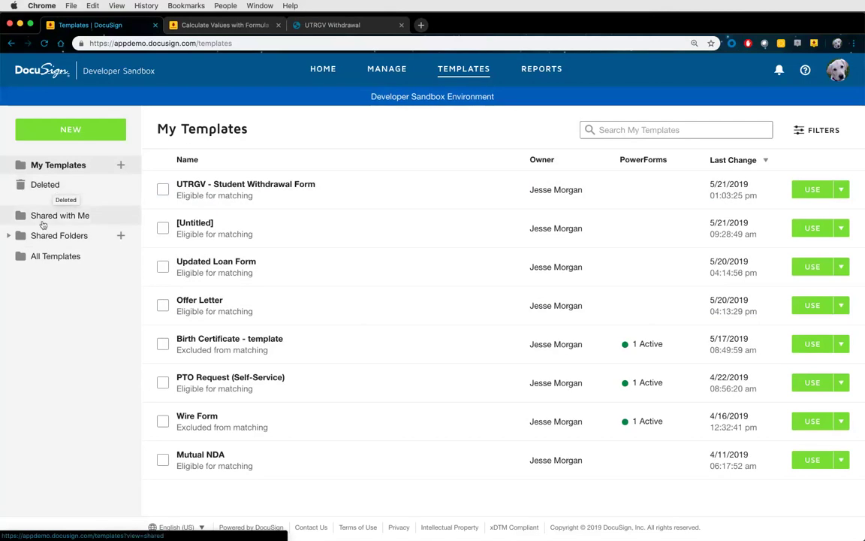
Browse Shared with Me, All Templates and the shared HR folder, then open the UTRGV - Student Withdrawal Form template
click(61, 217)
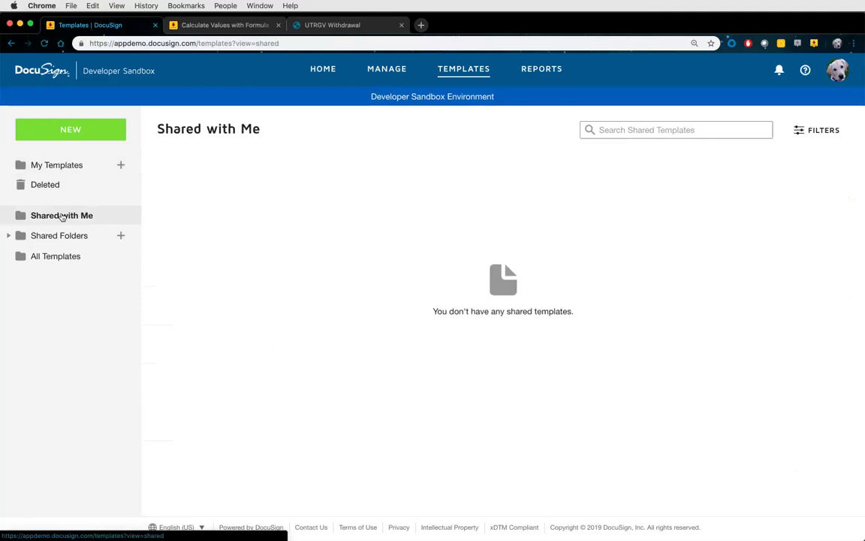
click(61, 258)
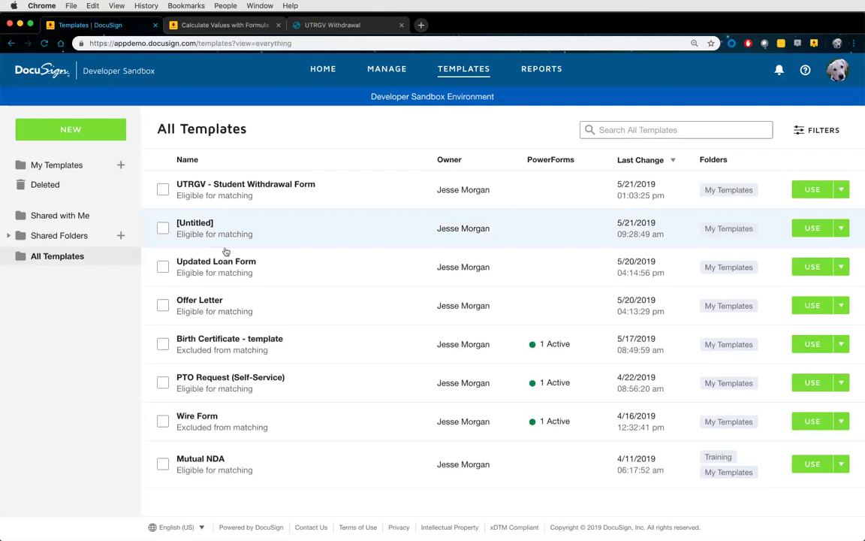
click(10, 235)
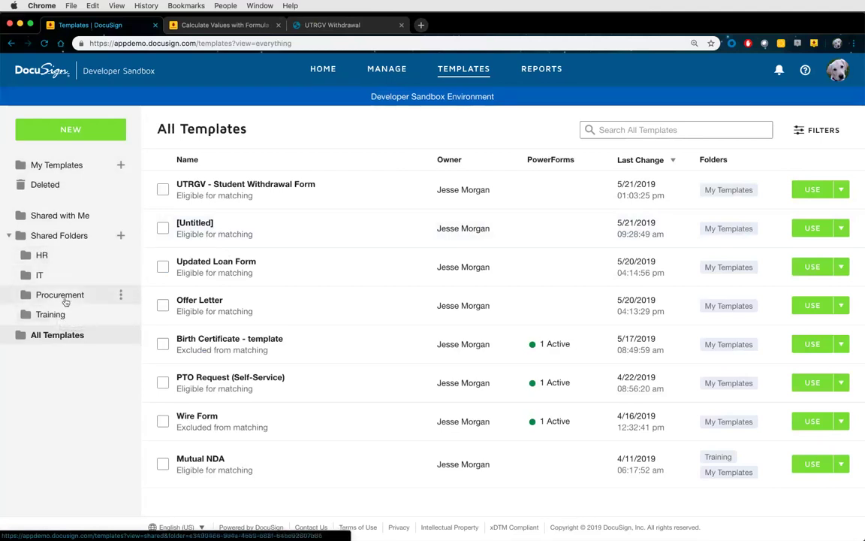
click(120, 255)
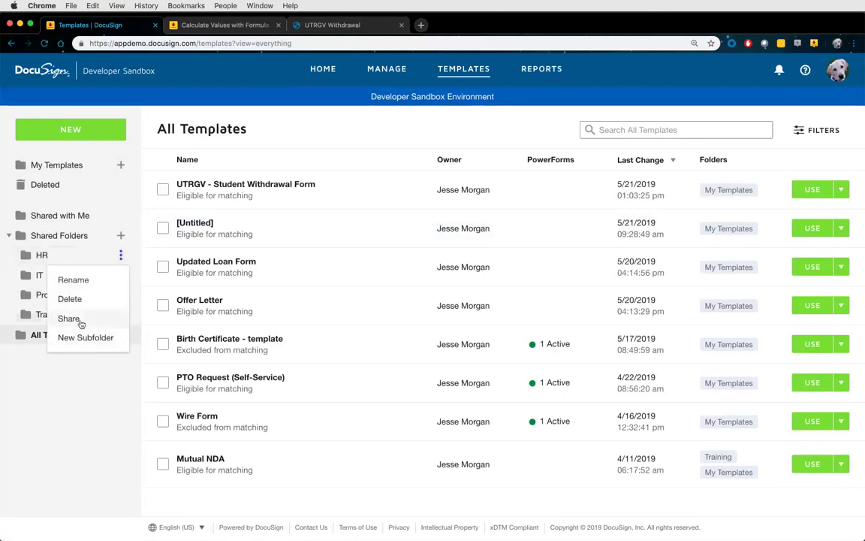
click(261, 149)
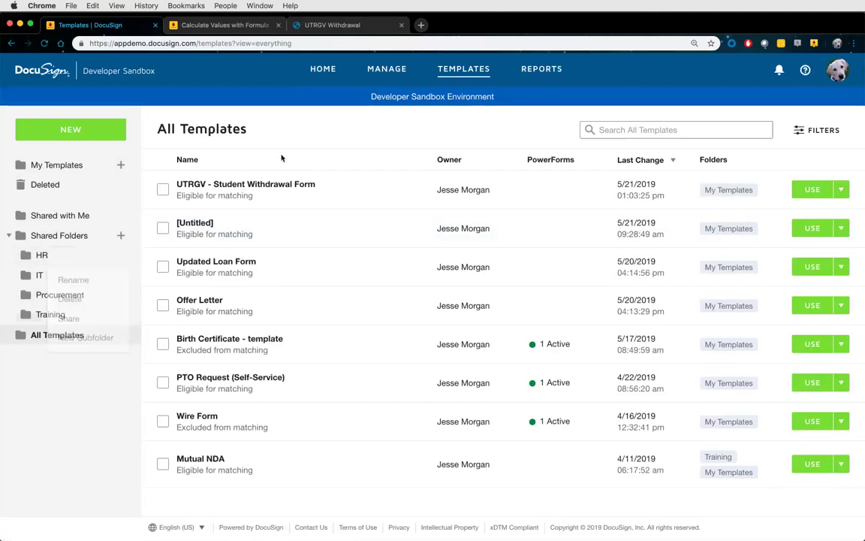
click(276, 186)
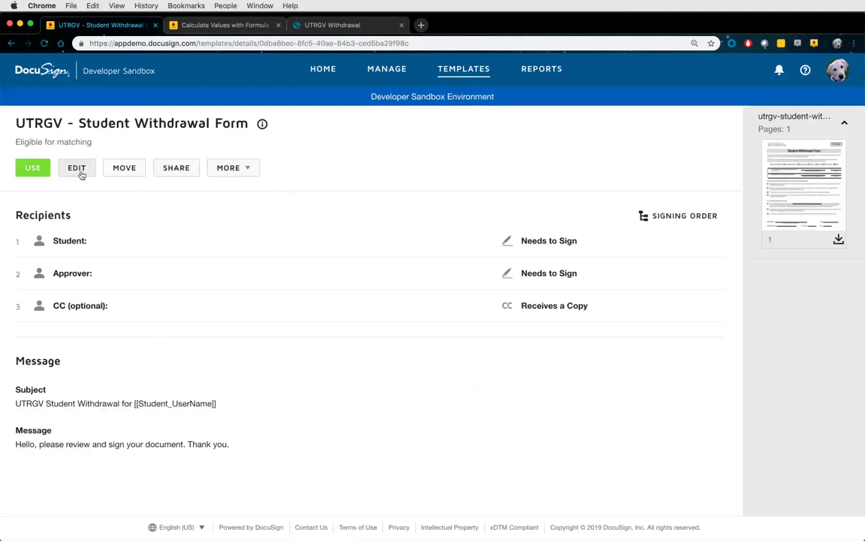
click(77, 168)
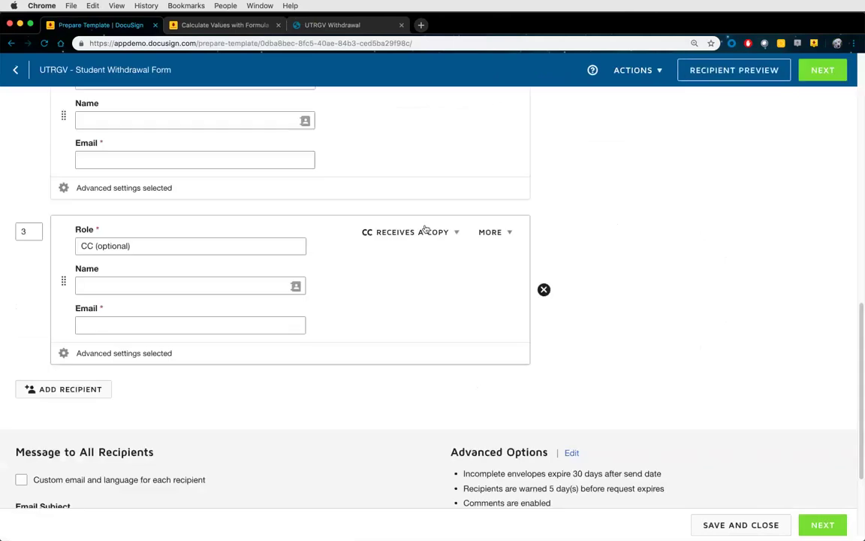
scroll(560, 250, up, 15)
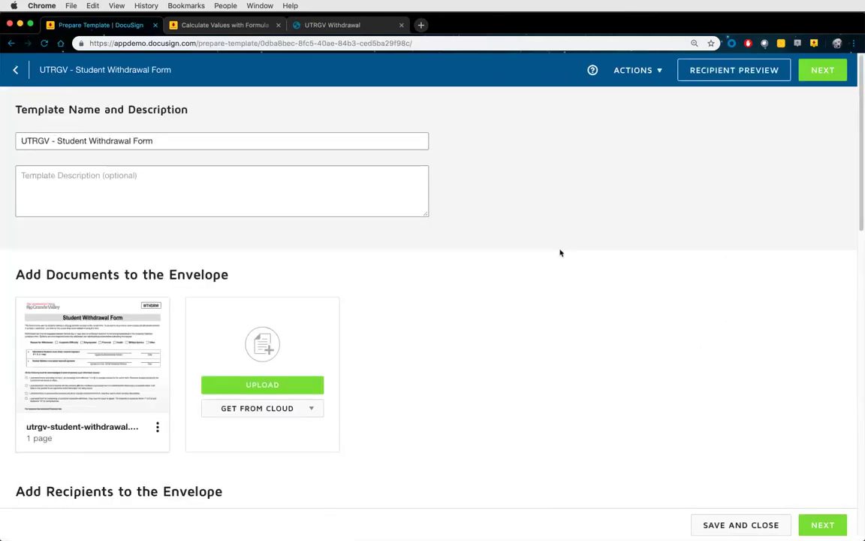
scroll(521, 338, down, 5)
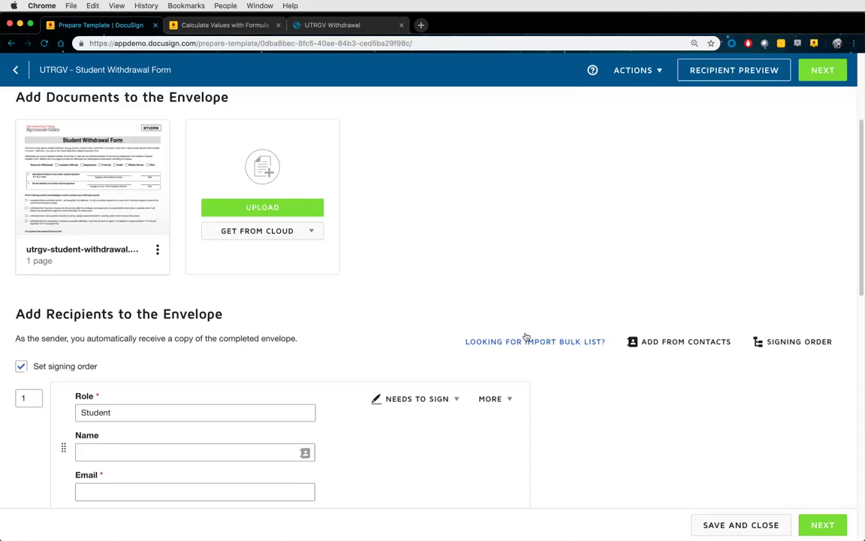
scroll(526, 336, down, 2)
click(823, 70)
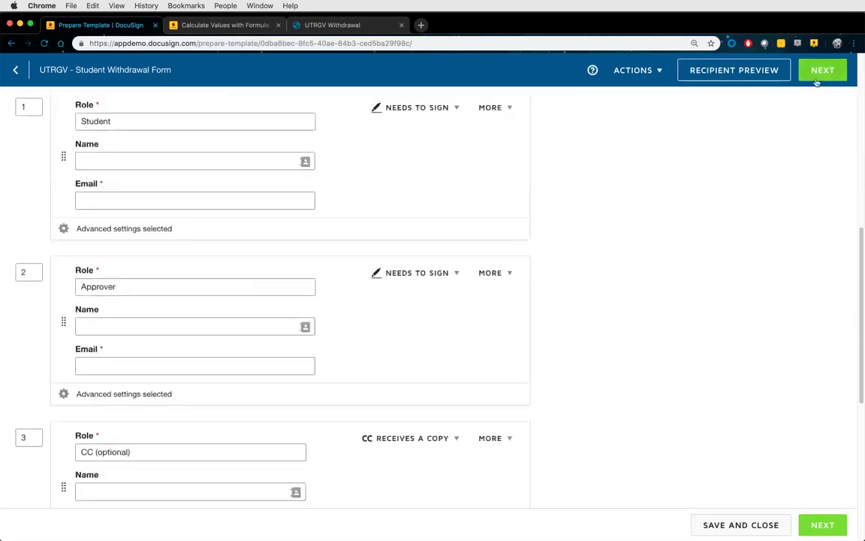
scroll(581, 201, down, 10)
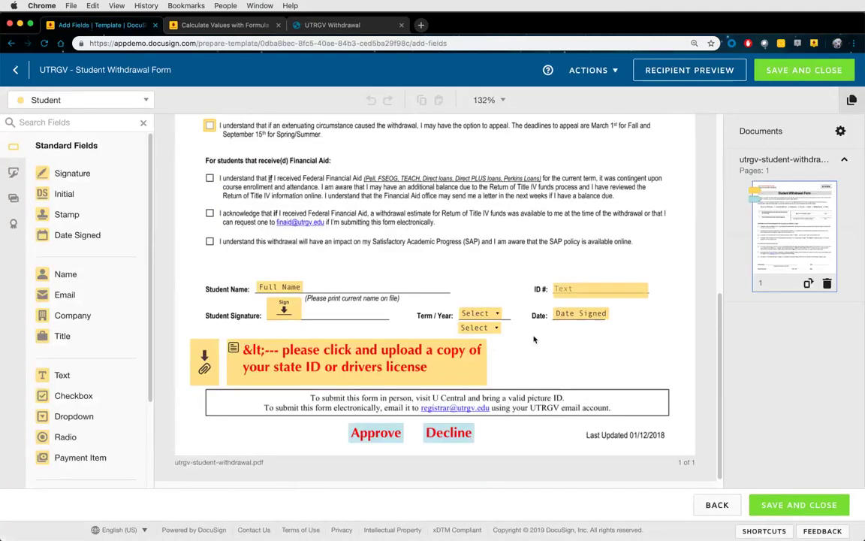
click(802, 70)
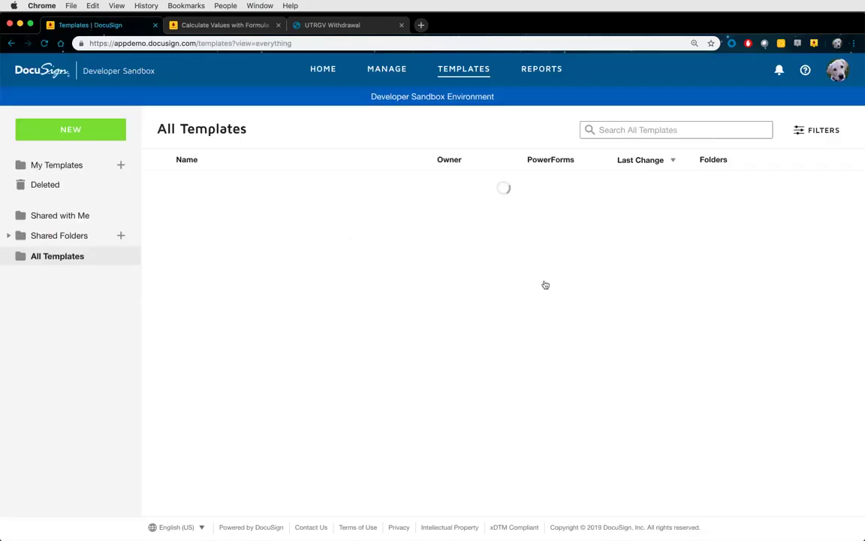
click(276, 187)
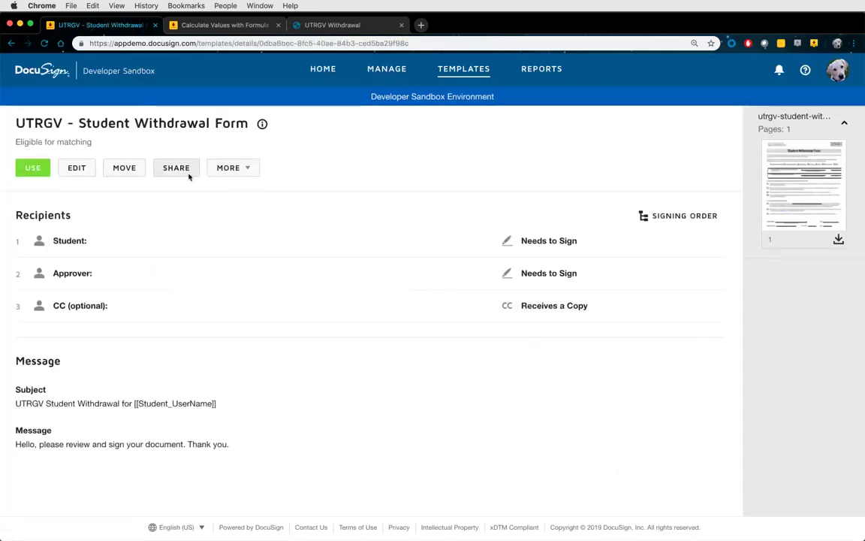
click(182, 172)
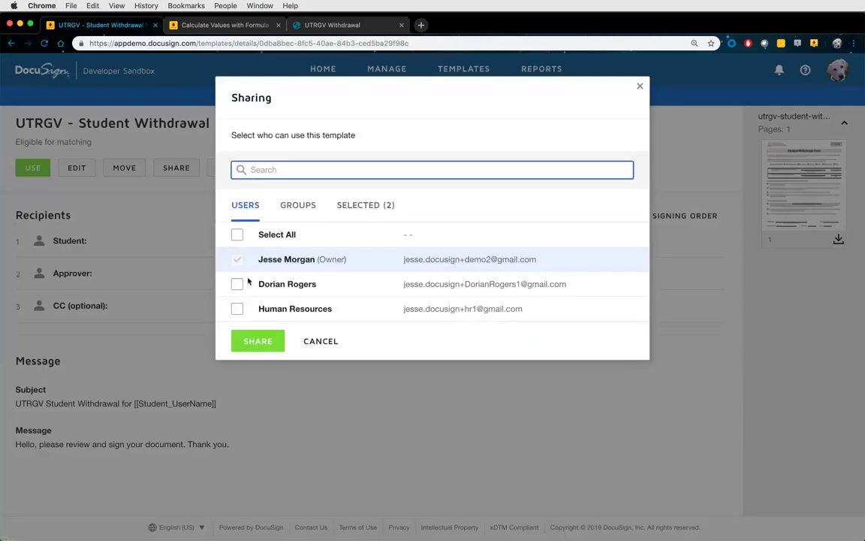
click(305, 210)
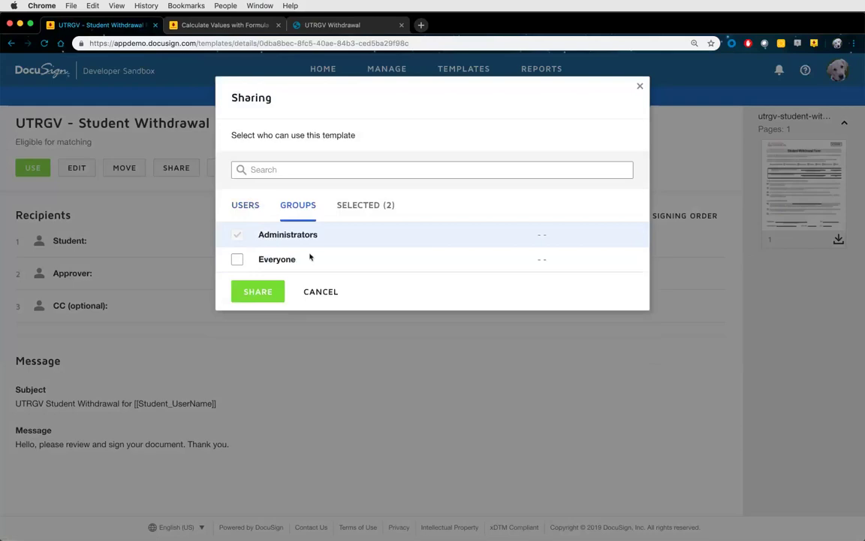
click(318, 293)
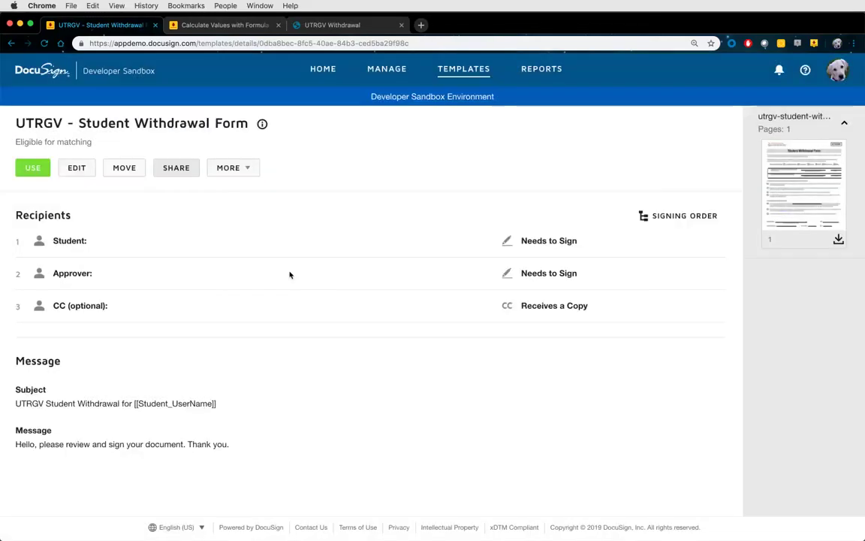
Copy the template and add a fourth recipient with the role 'approver 2'
click(251, 169)
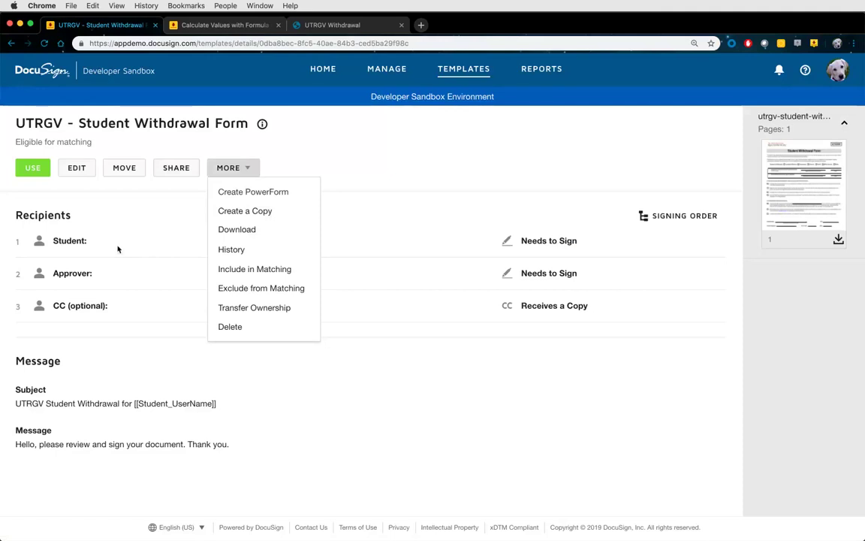
click(239, 212)
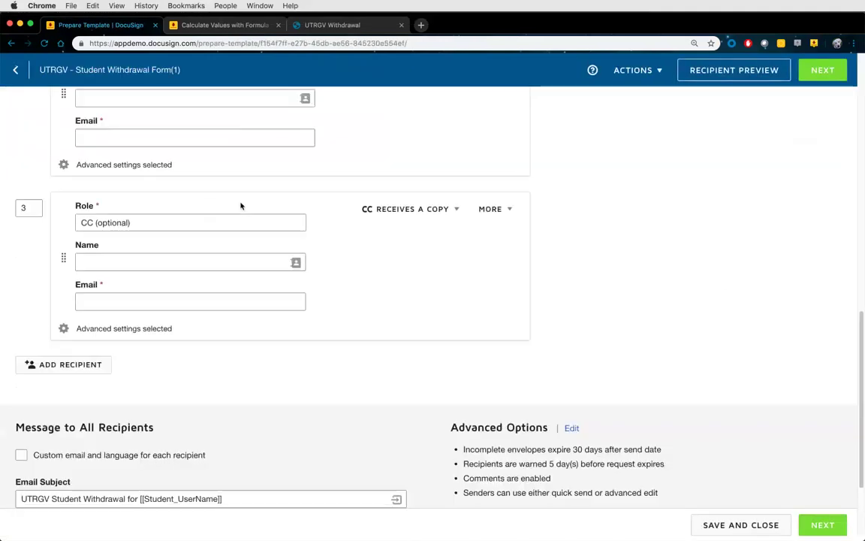
click(93, 367)
click(103, 388)
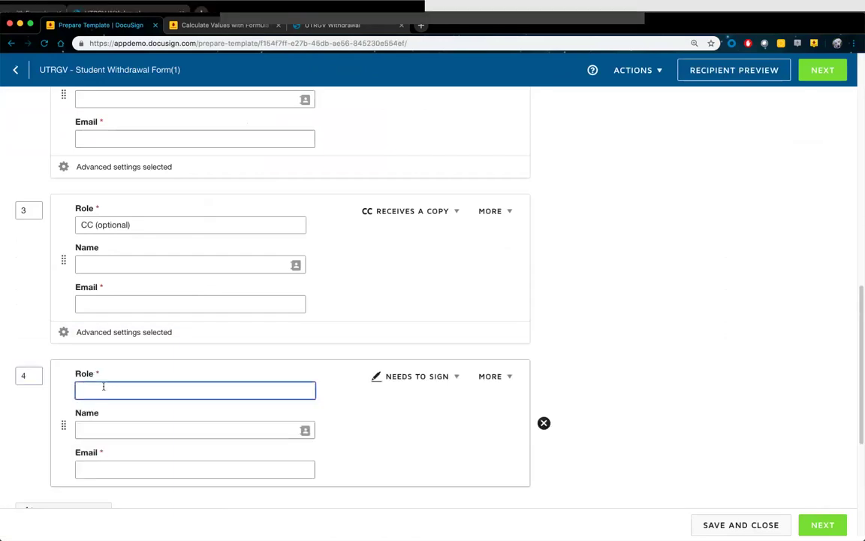
text(approver 2)
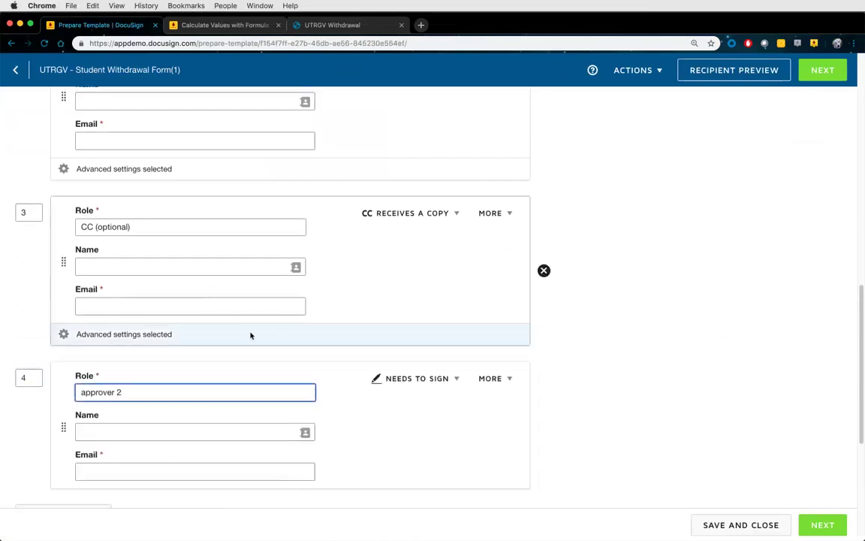
Replace '(1)' in the name with '(Special exception - 2 approvers mandatory)' and save and close the template
scroll(251, 334, up, 10)
scroll(195, 202, up, 3)
click(175, 140)
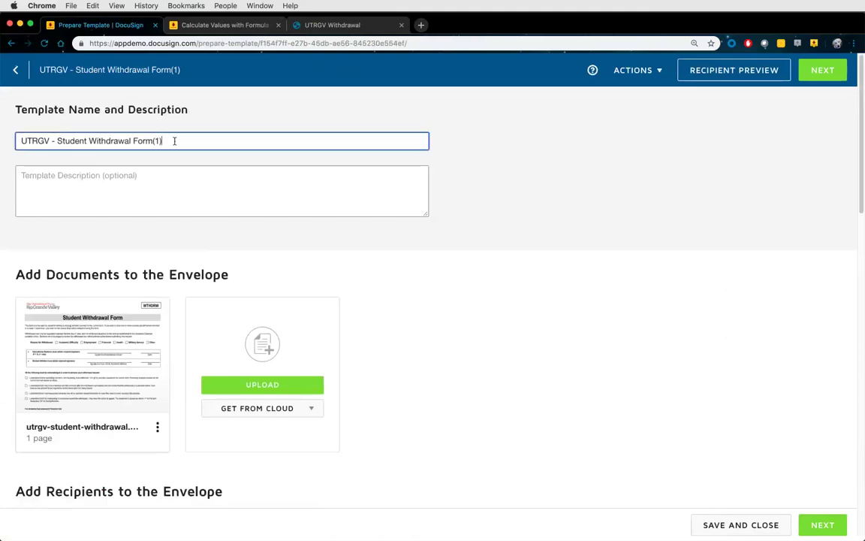
key(BackSpace)
key(BackSpace)
key(BackSpace)
text((Special excepti)
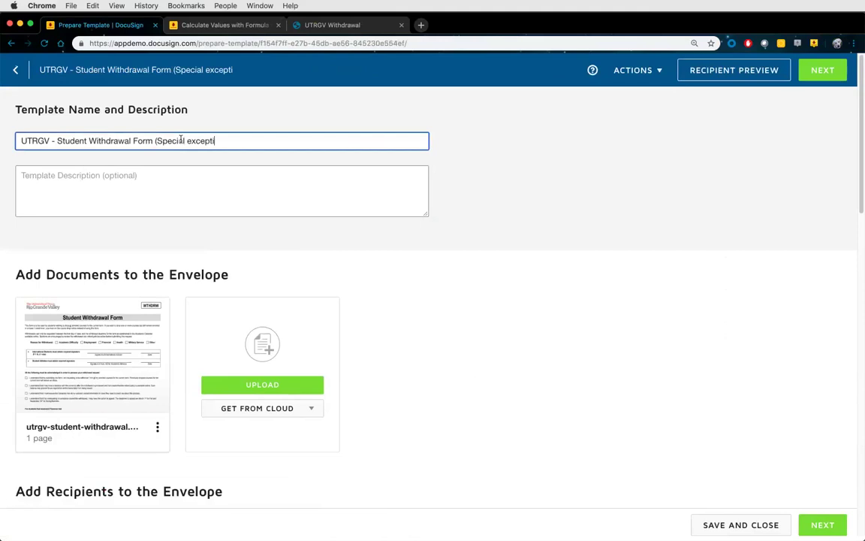
text(on - 2 approv)
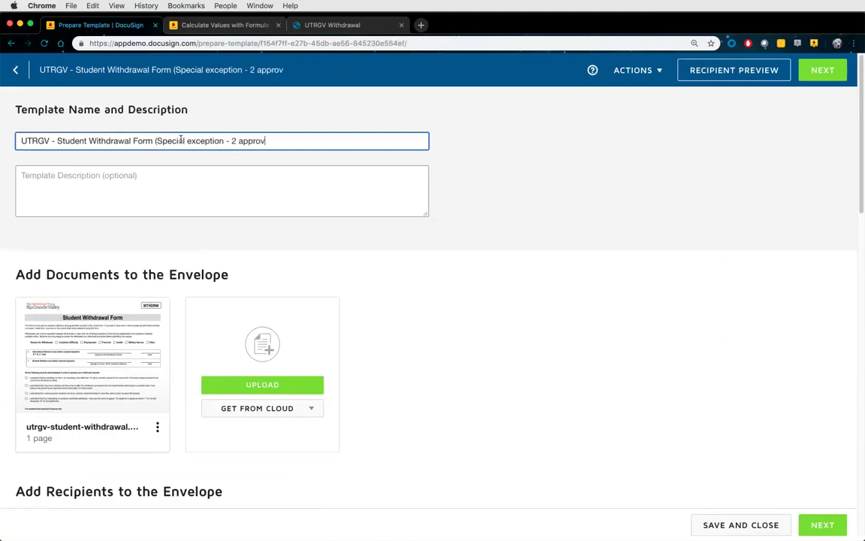
text(ers mandatory))
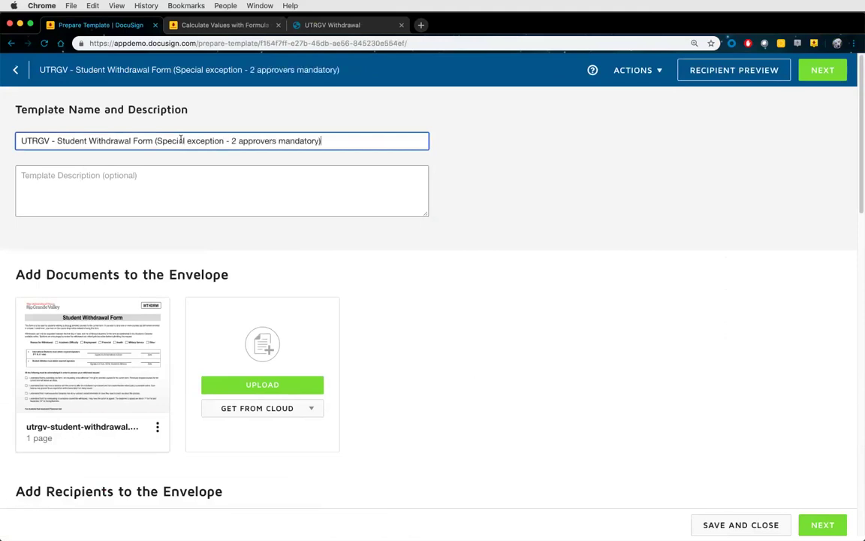
click(633, 70)
click(615, 110)
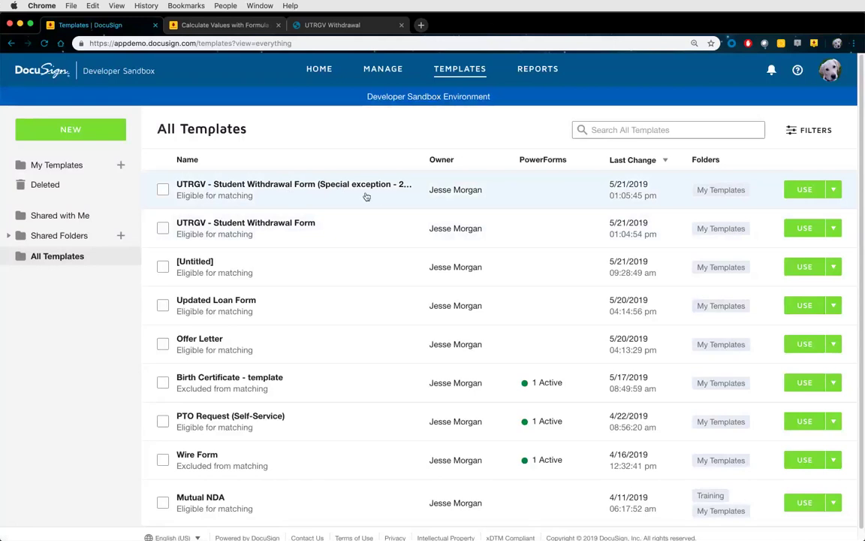
Open the original UTRGV - Student Withdrawal Form template and create a PowerForm from it
click(298, 224)
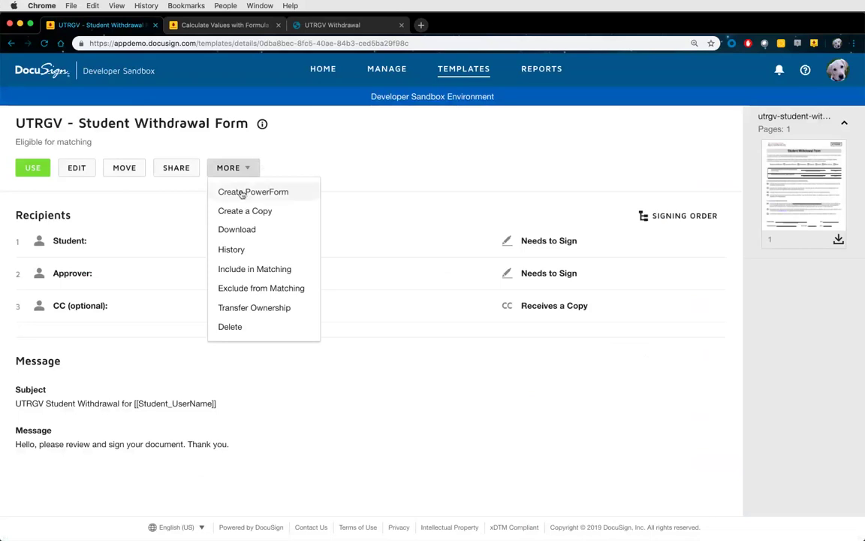
click(242, 194)
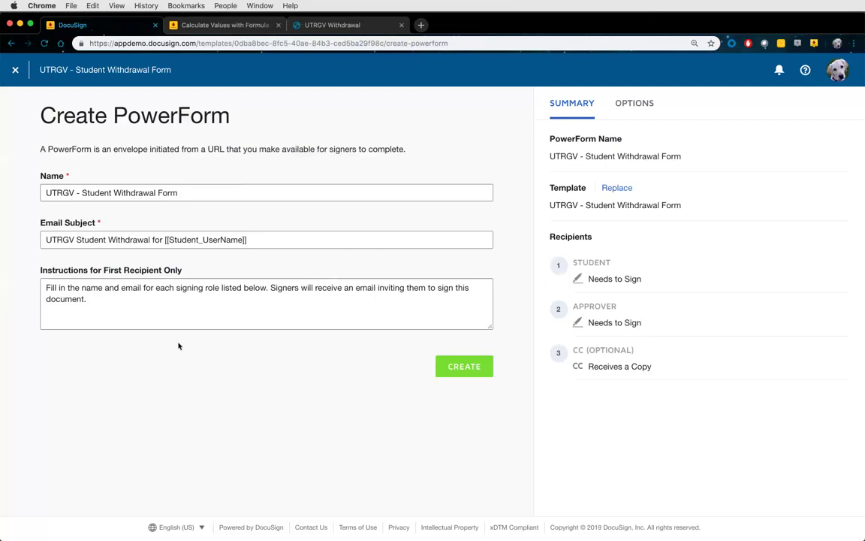
Start the first-recipient instructions with 'Welcome to the Student Withdrawal Form.' on its own line
click(115, 295)
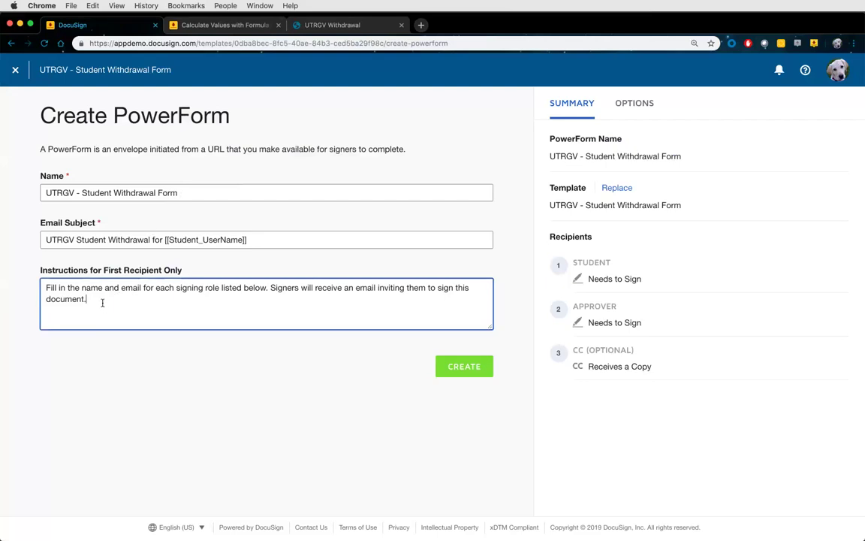
click(316, 26)
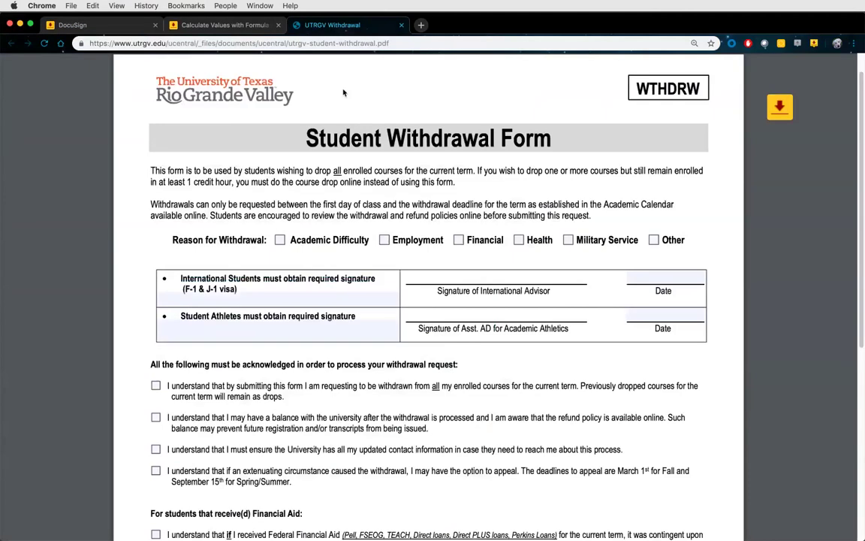
drag(305, 137, 551, 136)
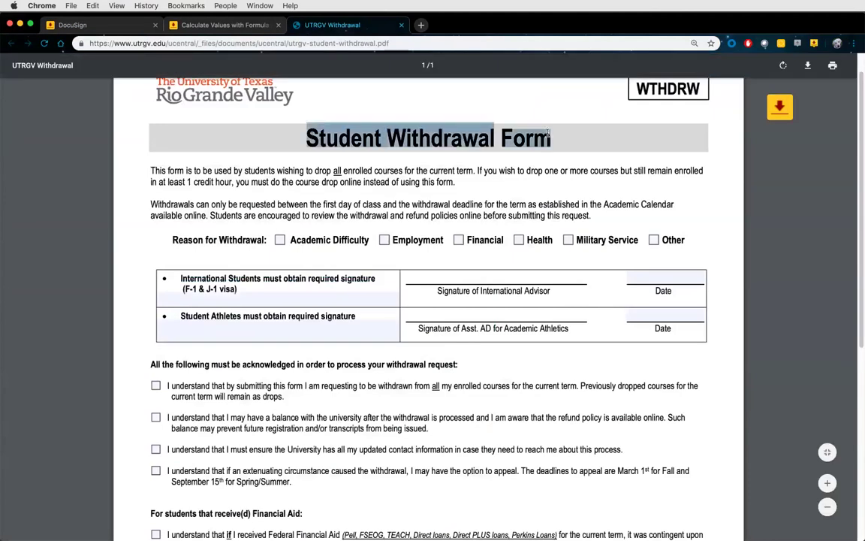
click(226, 25)
click(137, 20)
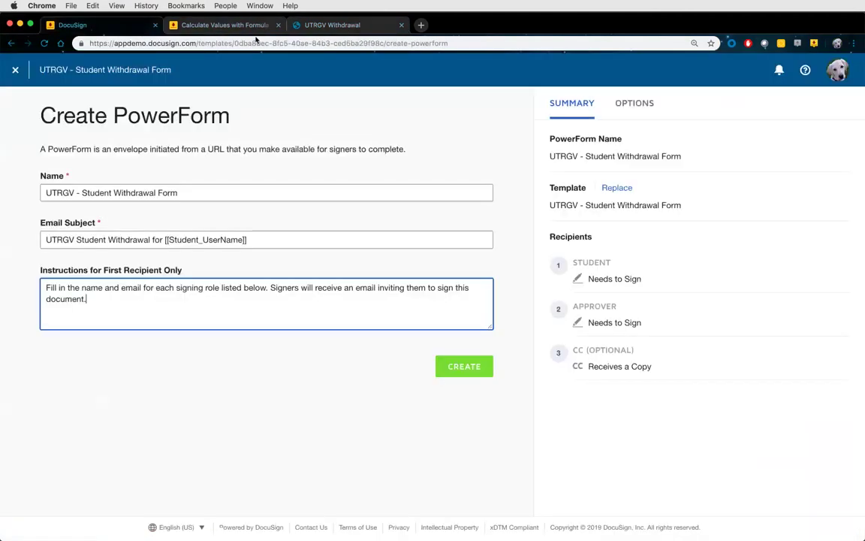
click(278, 25)
click(102, 298)
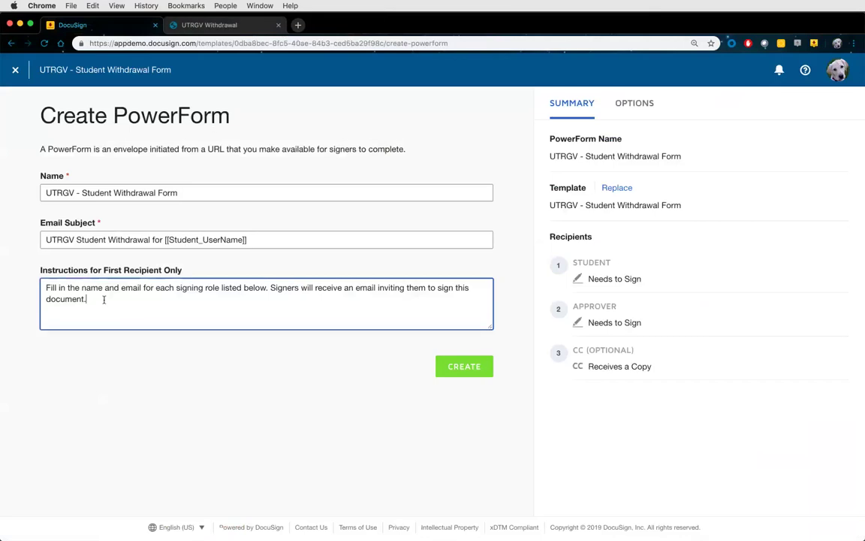
click(46, 288)
text(Welcome)
text( to the Student Withdrawal Form)
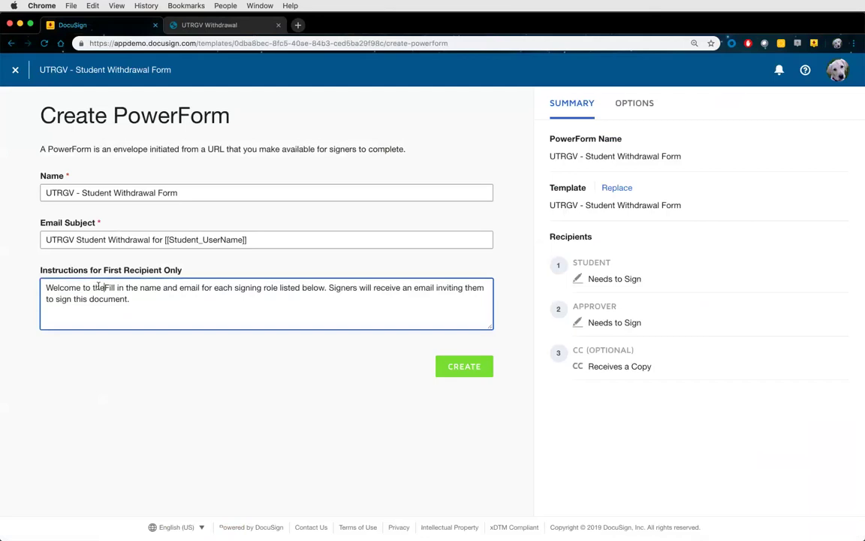
text(.)
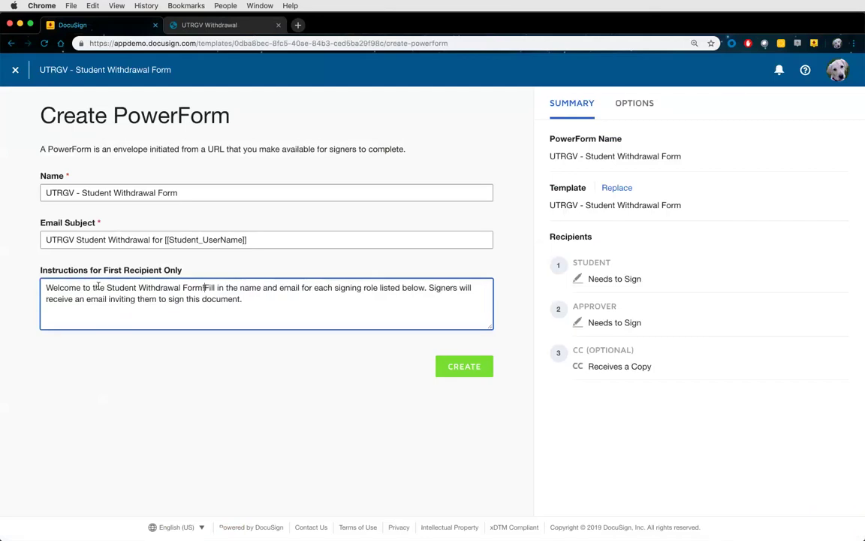
key(Return)
key(Return)
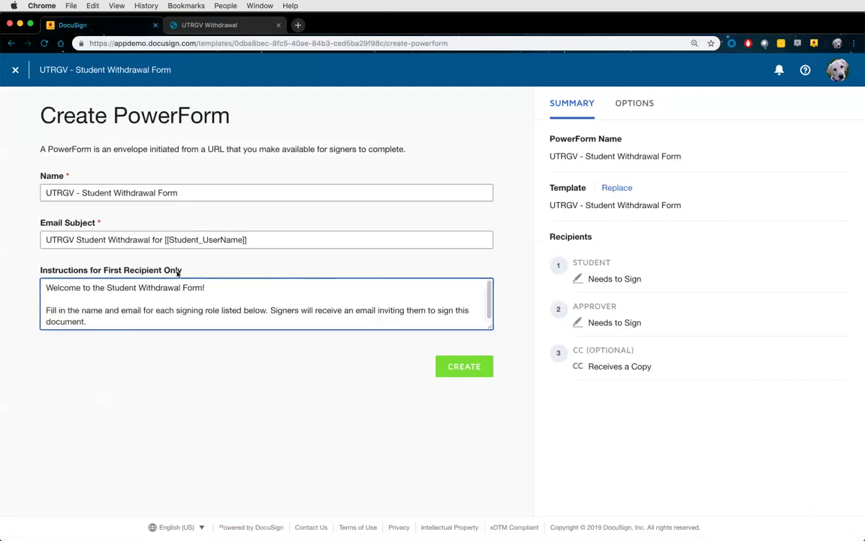
End the instructions with a contact line for questions, then 'Thank you!' and '-Student Services'
click(206, 319)
key(Return)
text(If you)
key(BackSpace)
key(BackSpace)
key(BackSpace)
key(BackSpace)
key(BackSpace)
key(BackSpace)
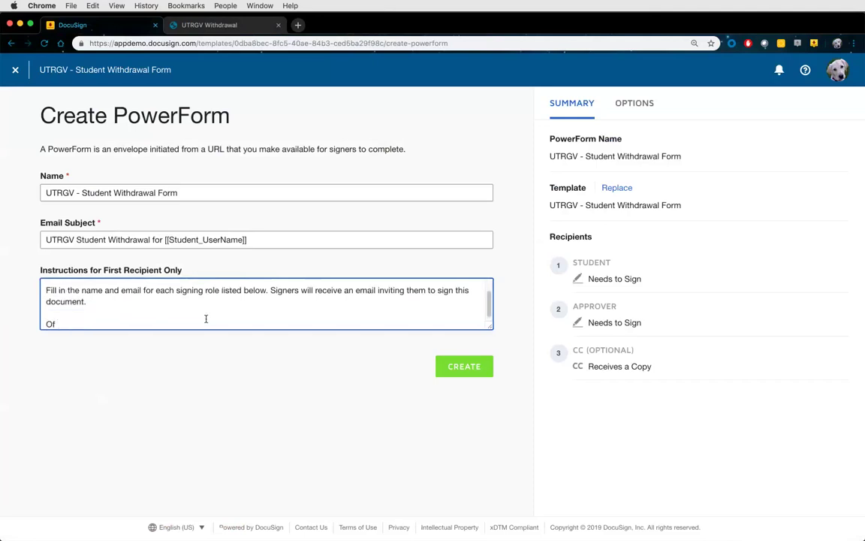
text(If you have any questions, please cont)
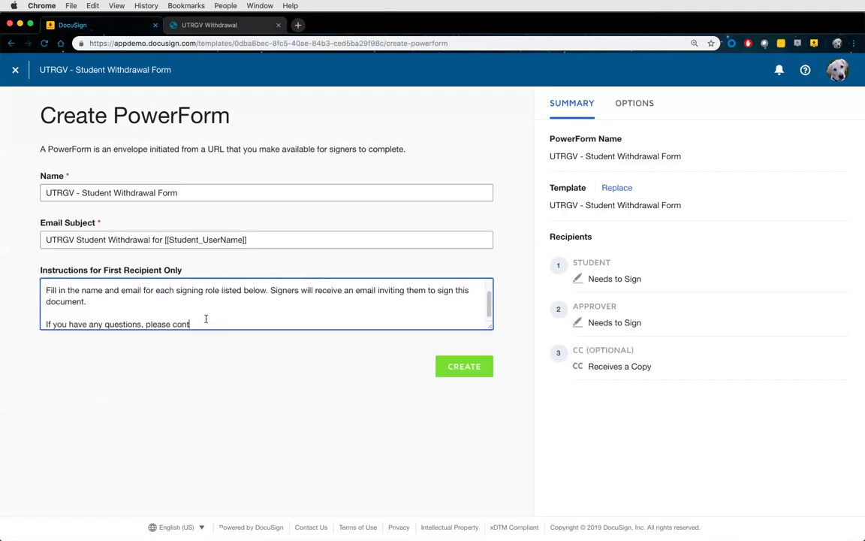
text(act ABC at email@email.com)
key(Return)
key(Return)
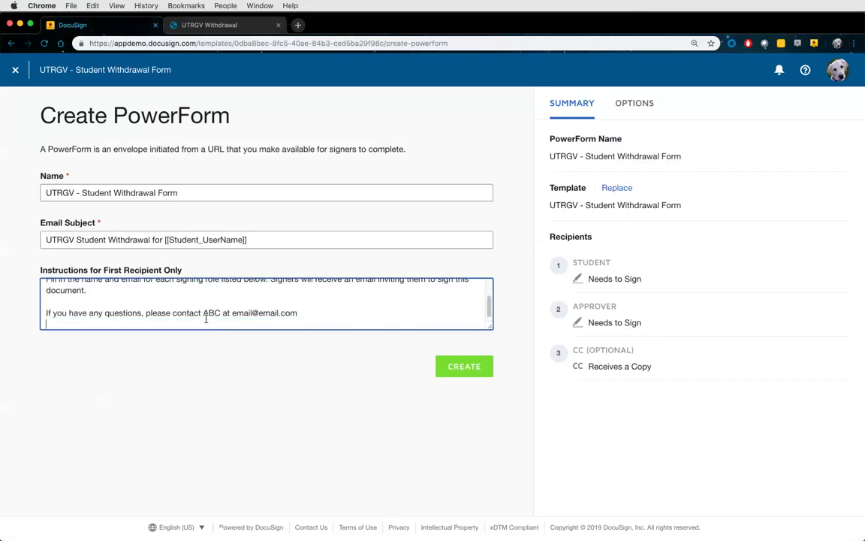
text(Tahnk)
key(BackSpace)
key(BackSpace)
key(BackSpace)
key(BackSpace)
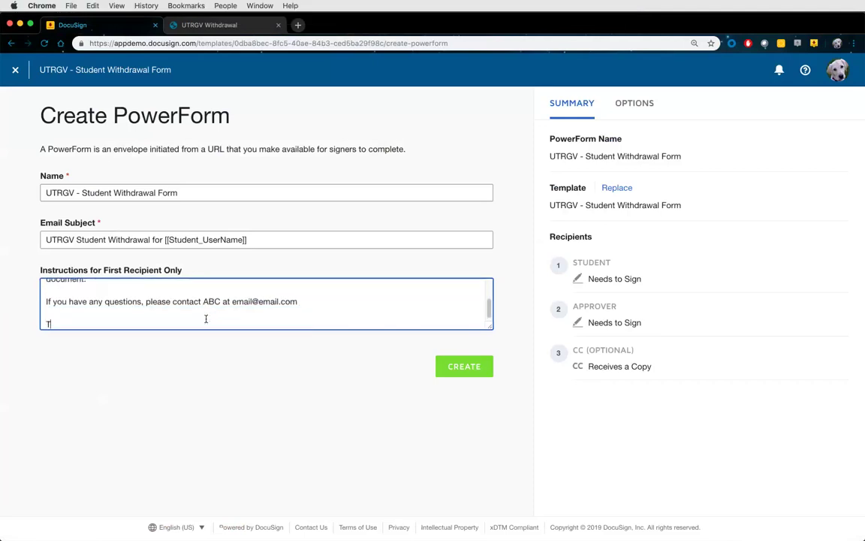
text(hank you!)
key(Return)
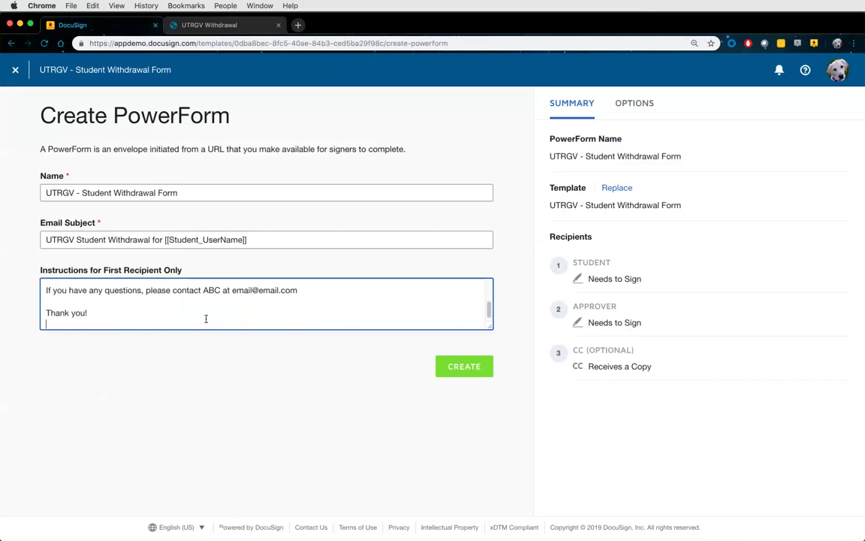
text(-Student Services)
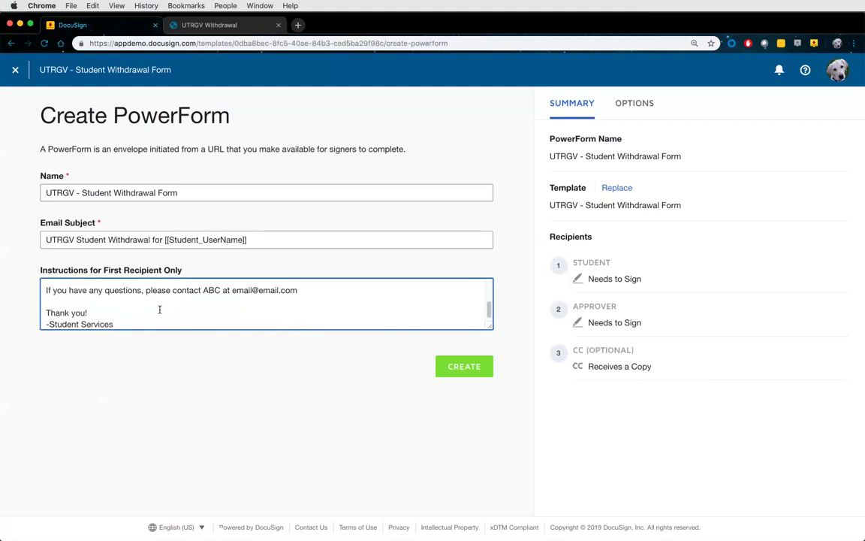
Require email validation and try limits of 50 responses and 60 between responses
click(635, 106)
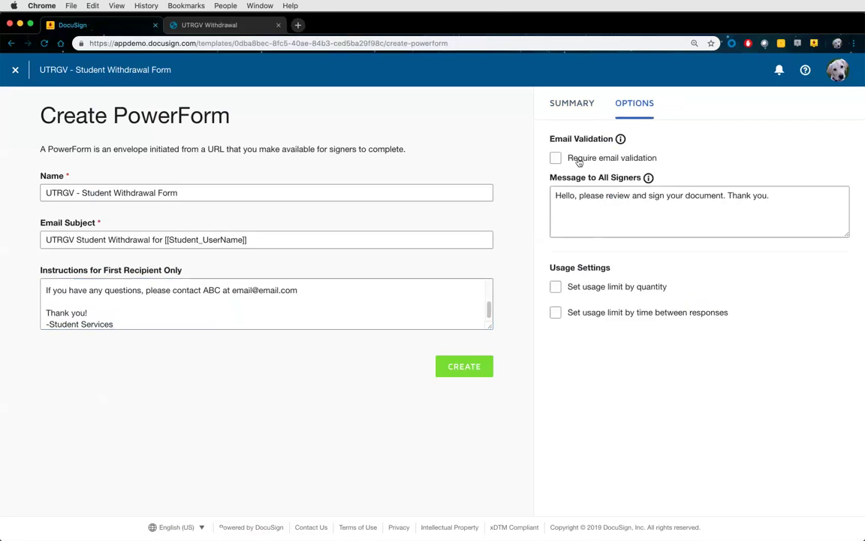
click(579, 163)
click(595, 290)
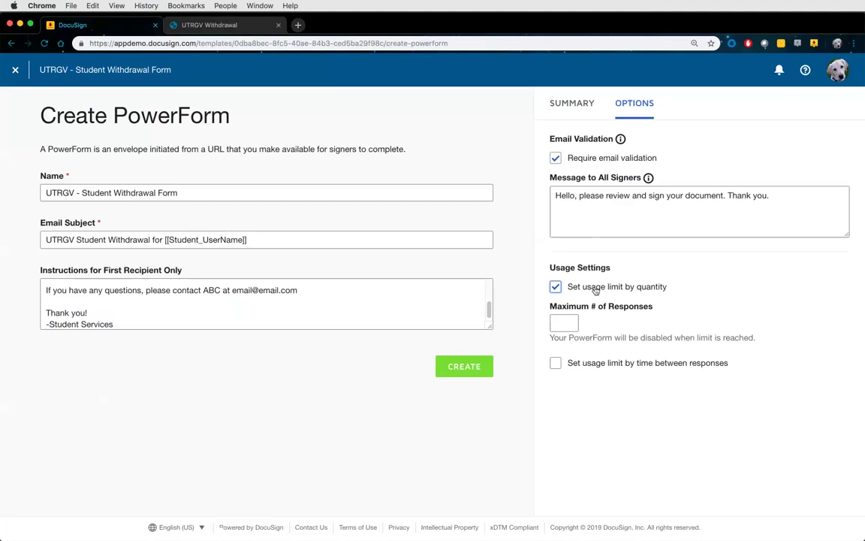
click(569, 322)
text(50)
click(599, 363)
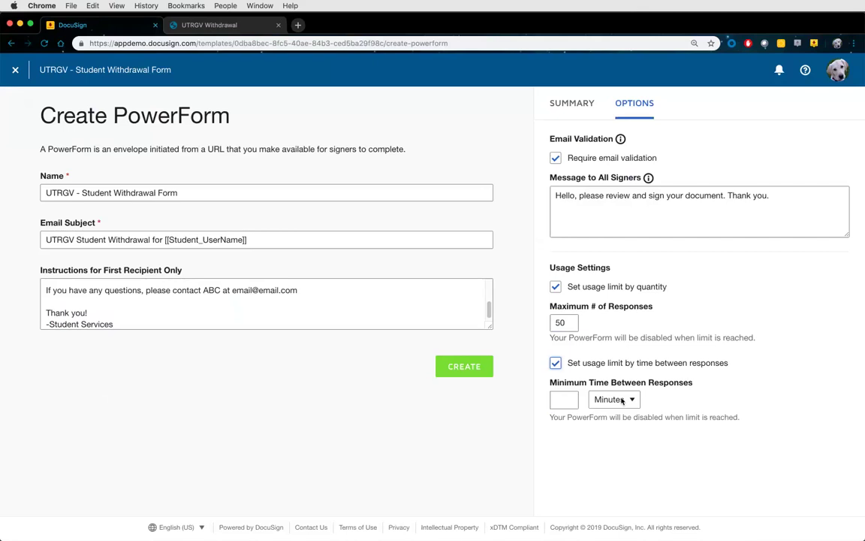
click(571, 400)
text(60)
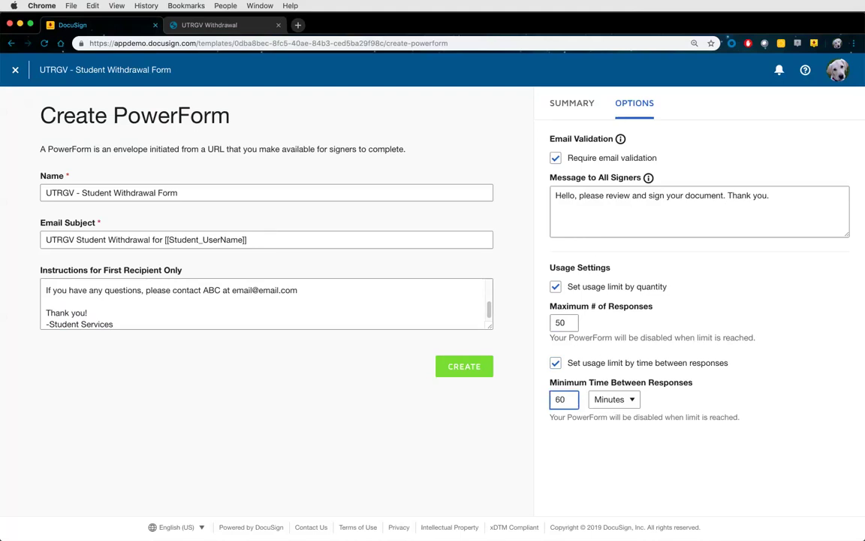
Remove both usage limits and create the Student Withdrawal PowerForm
click(556, 287)
click(556, 313)
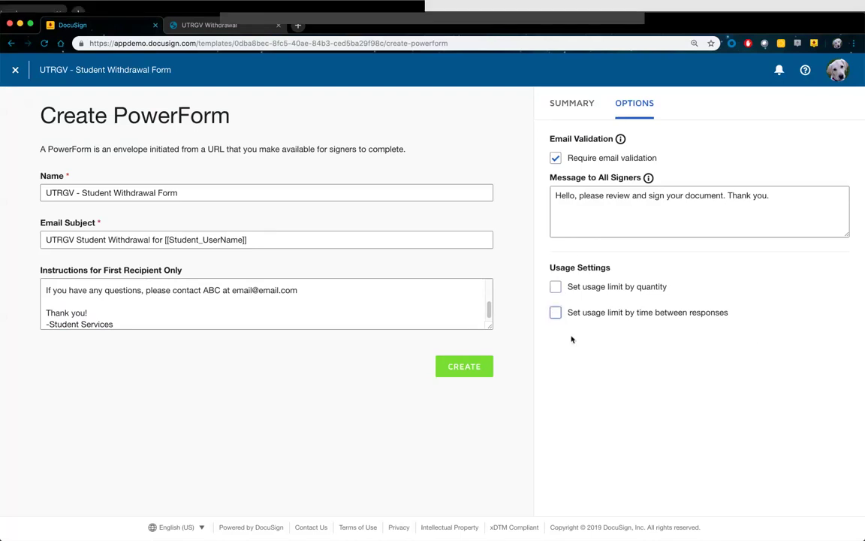
click(460, 366)
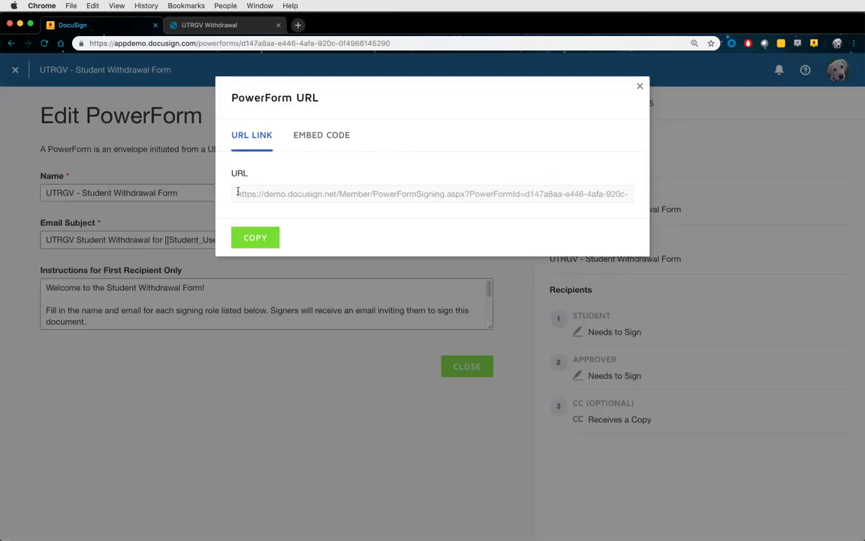
Copy the PowerForm URL and open a new browser tab
click(253, 238)
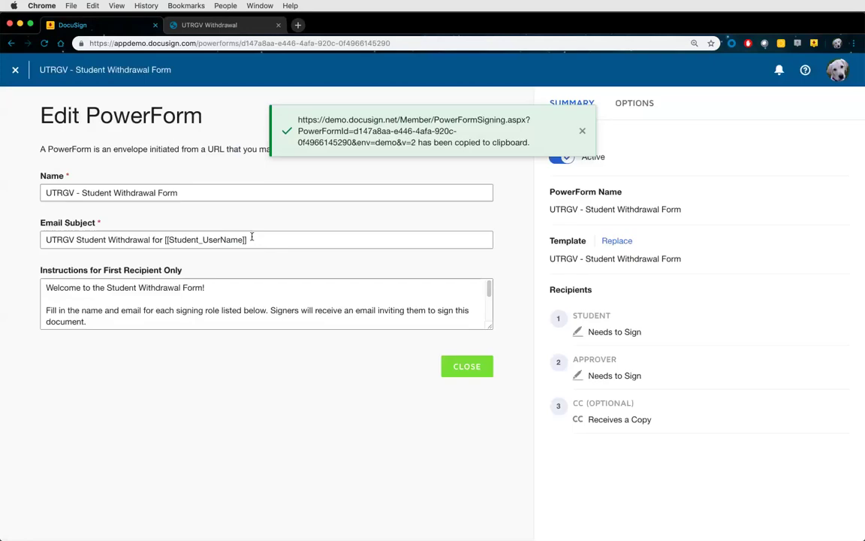
key(super+t)
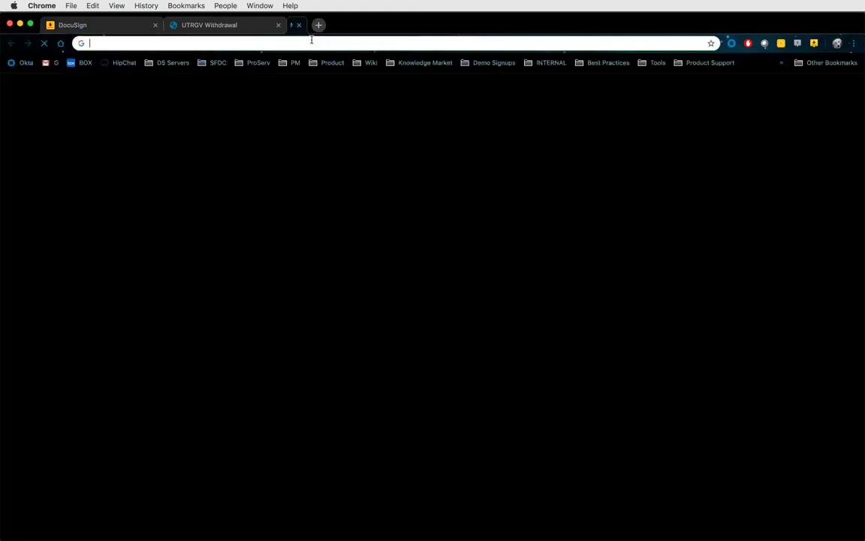
Load the copied PowerForm link and scroll through the welcome text and the Student, Approver and CC fields
key(super+v)
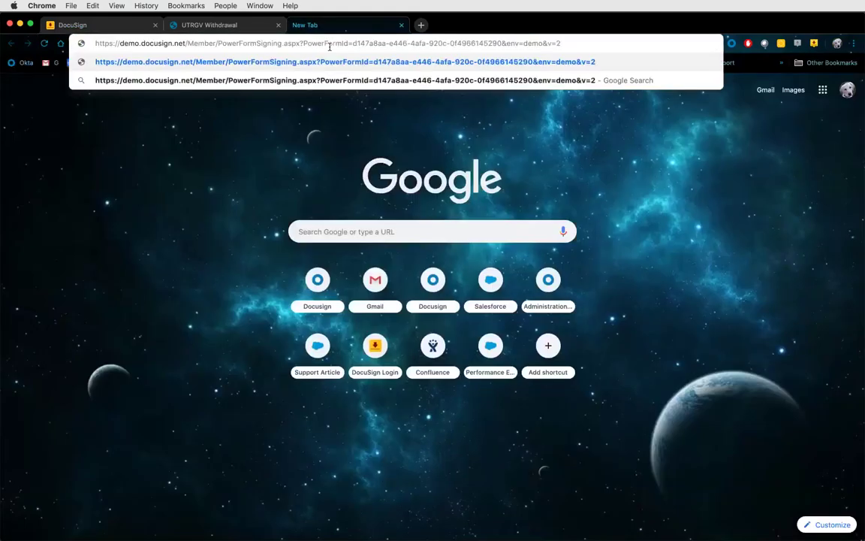
key(Return)
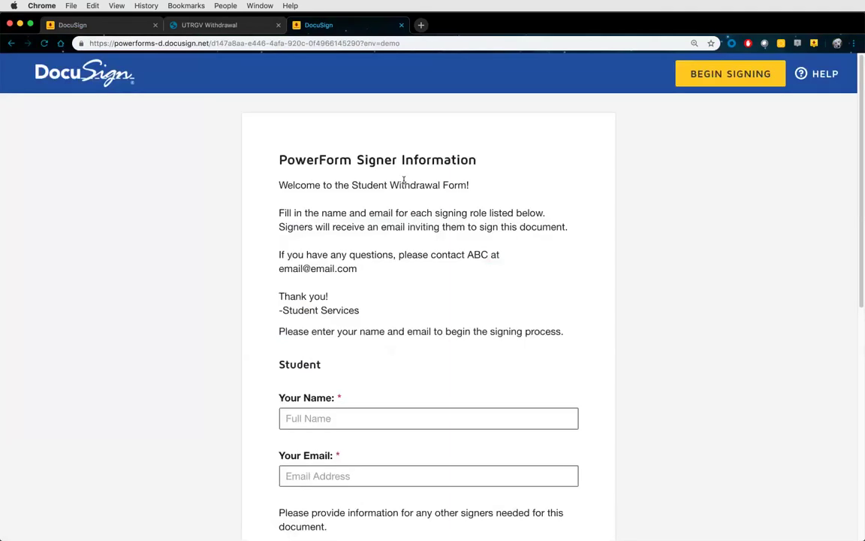
drag(280, 185, 472, 189)
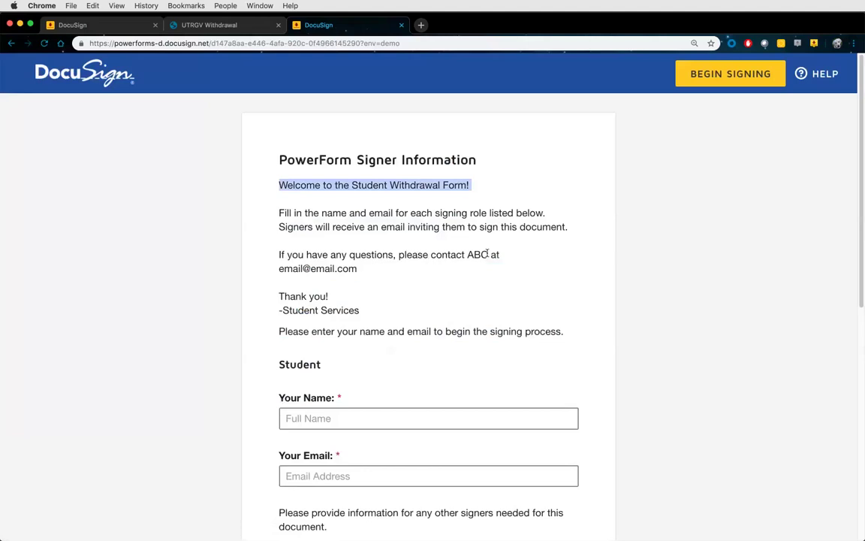
scroll(587, 276, down, 2)
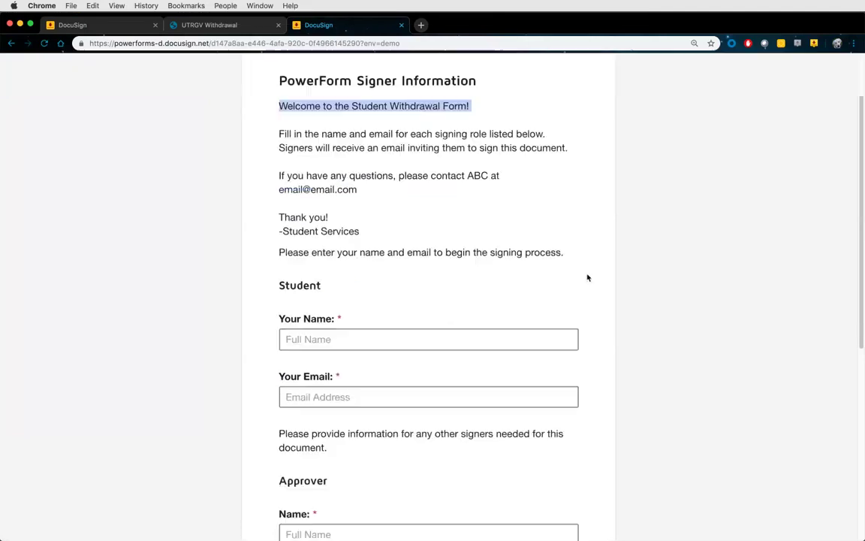
scroll(571, 268, down, 3)
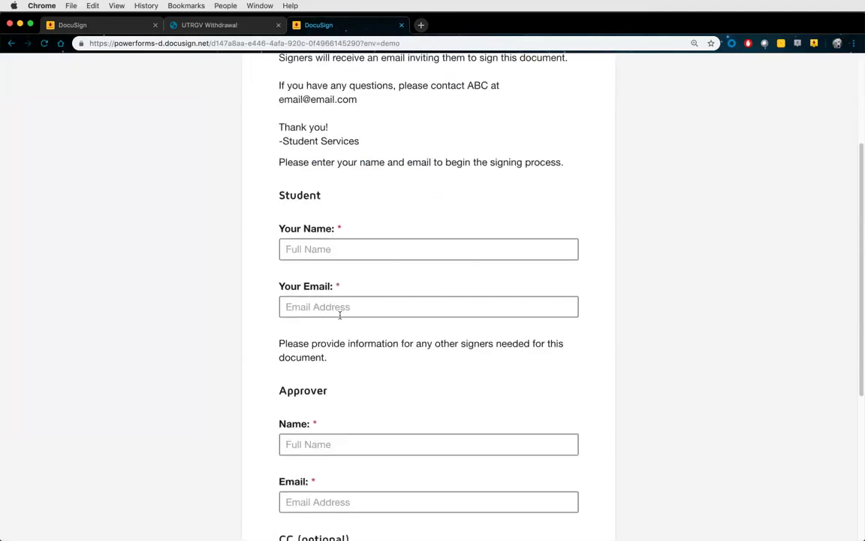
scroll(331, 353, down, 2)
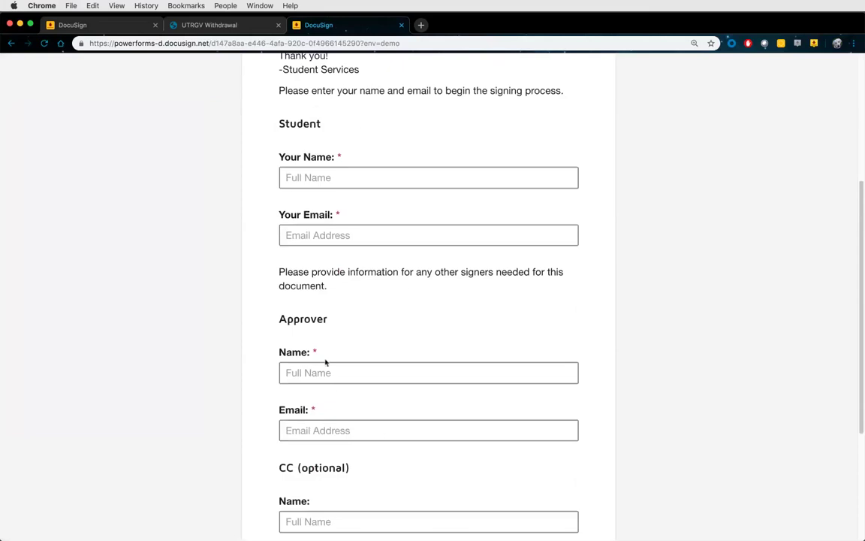
scroll(594, 368, down, 3)
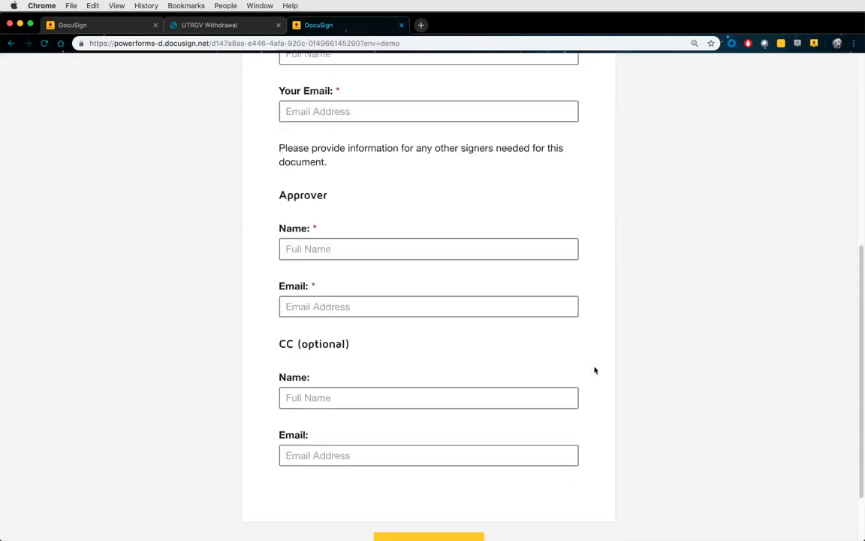
scroll(595, 370, down, 1)
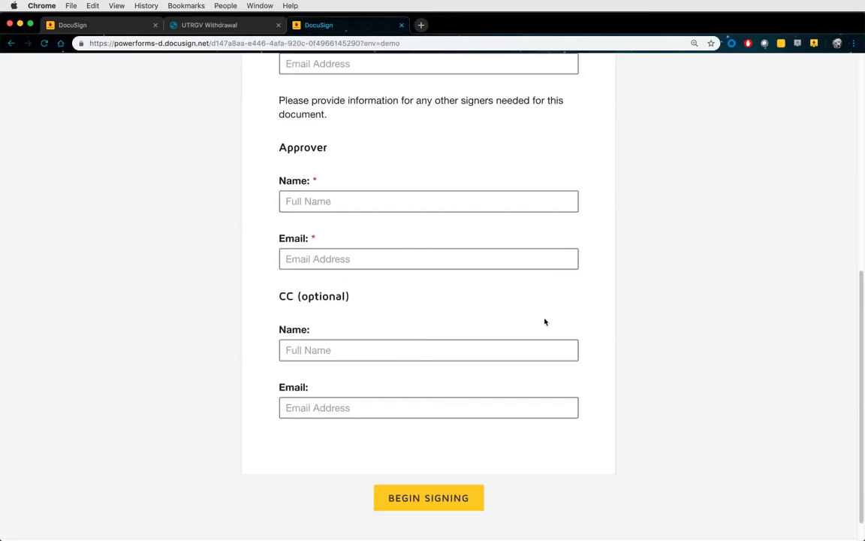
scroll(579, 314, up, 5)
scroll(595, 311, down, 1)
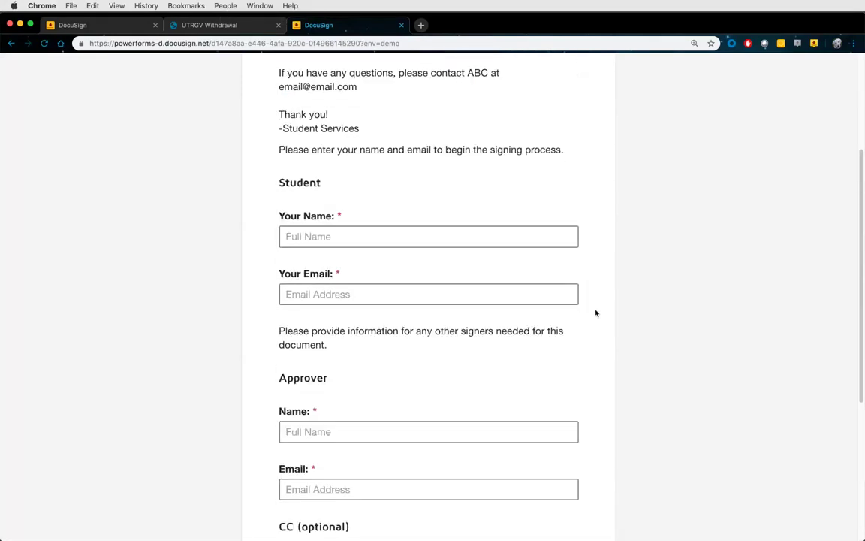
scroll(596, 312, down, 2)
Enter the student's full name and email address on the PowerForm
click(353, 172)
text(jes)
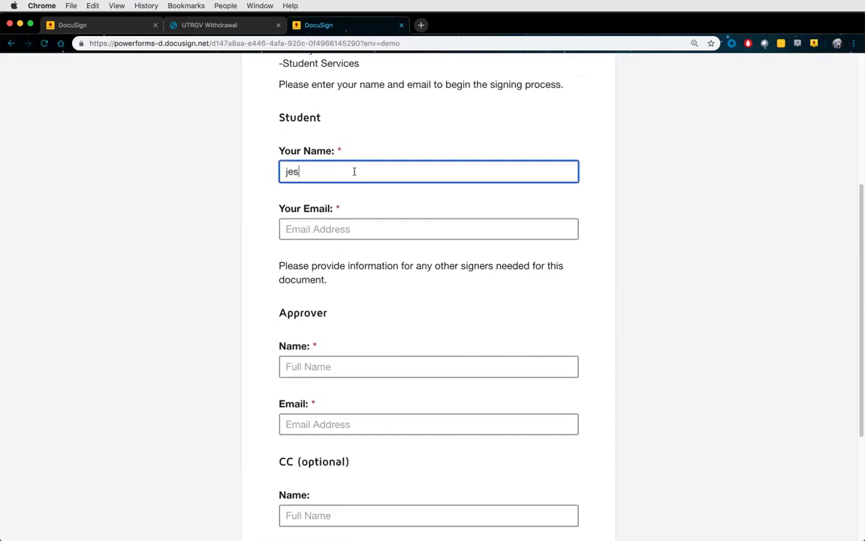
text(se student)
key(Tab)
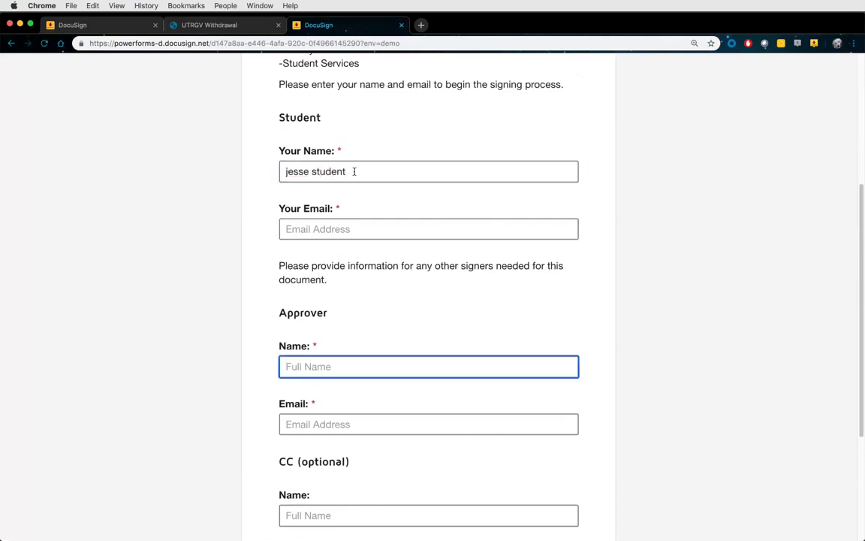
key(shift+Tab)
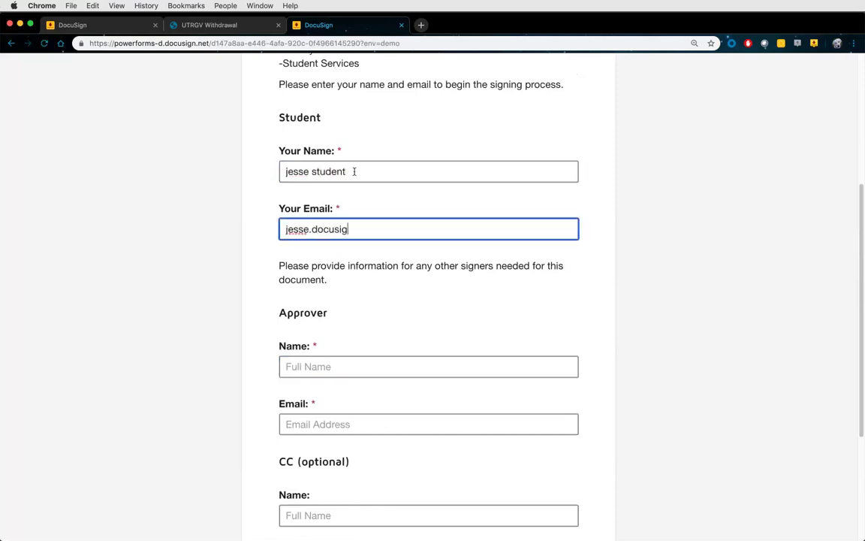
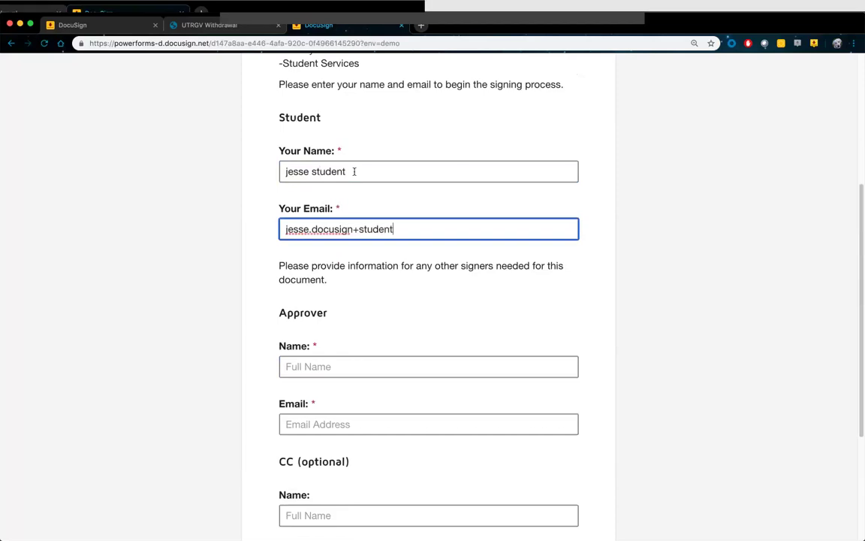
key(super+a)
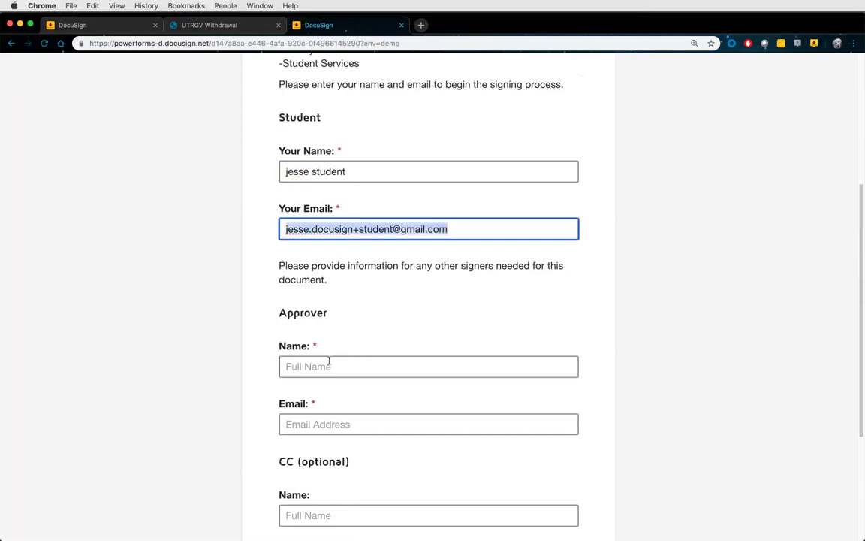
key(Tab)
Enter the approver's name and an approver variant of the student's email address
scroll(526, 323, down, 1)
scroll(603, 319, down, 2)
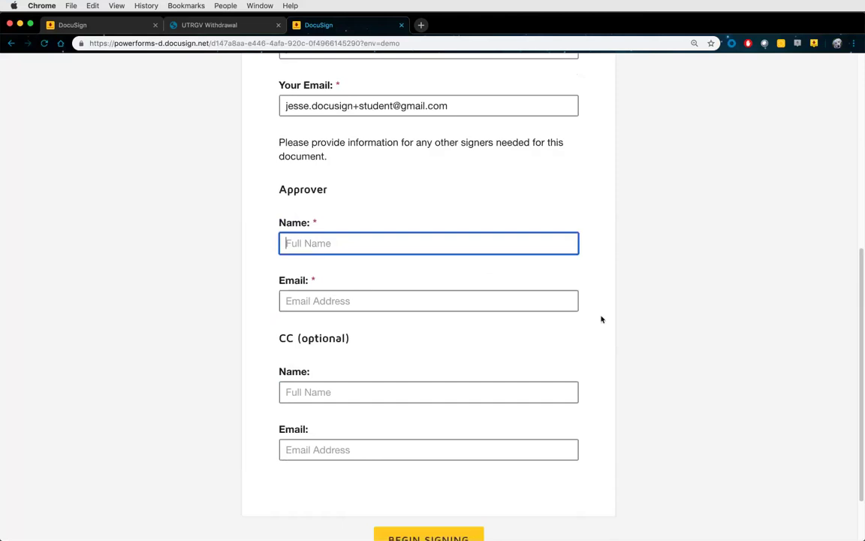
text(Carrie Approver)
key(Tab)
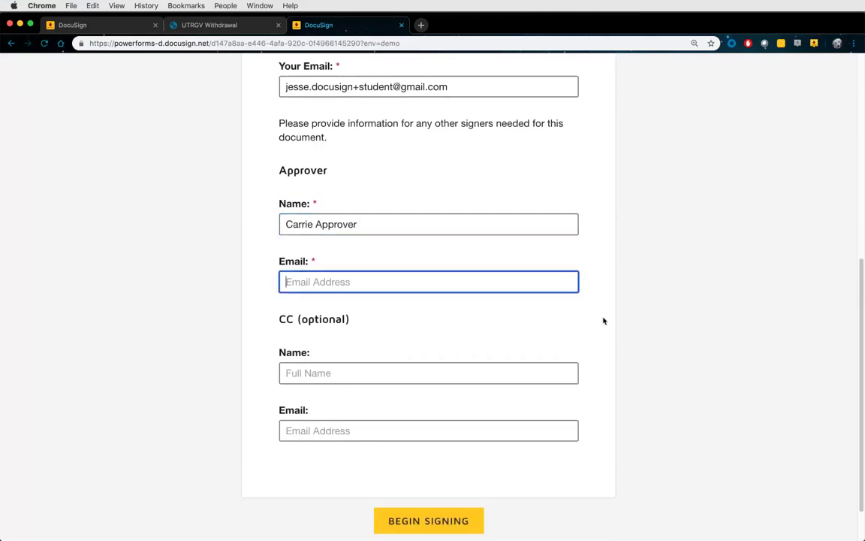
key(super+v)
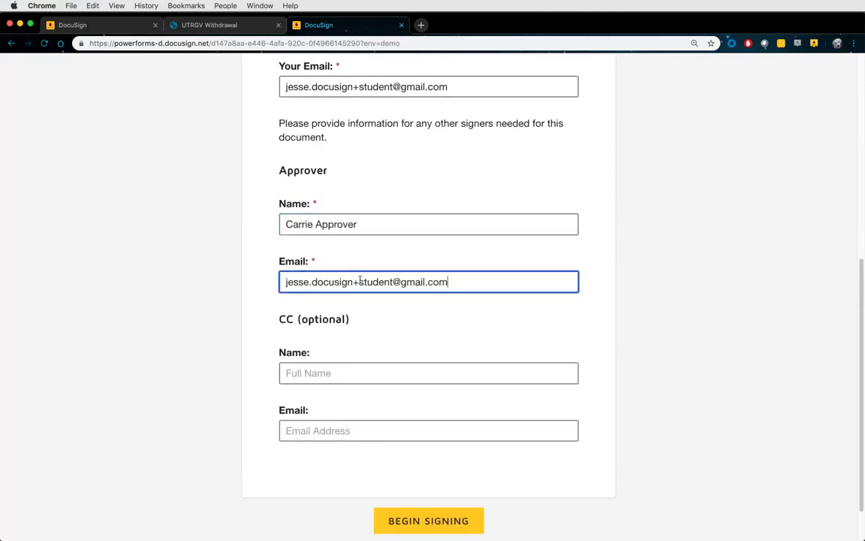
drag(360, 281, 395, 281)
text(approver)
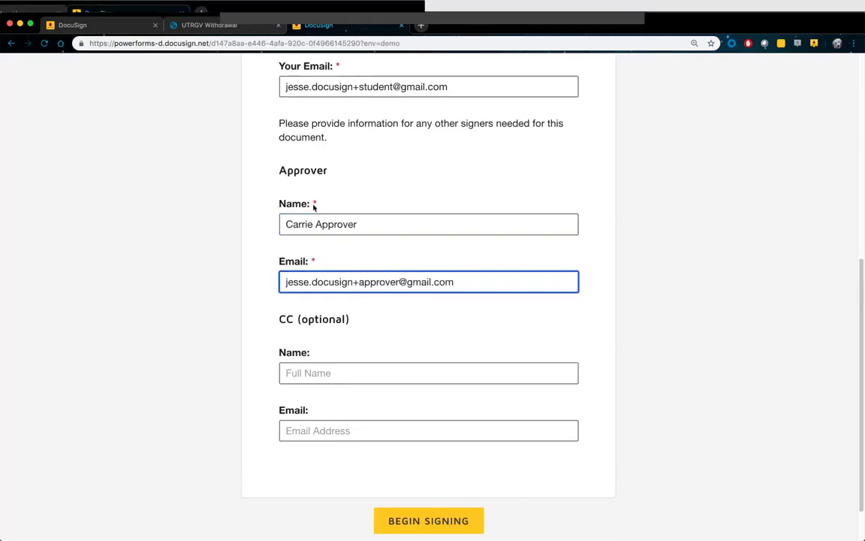
Review the entered recipient details and begin signing
scroll(323, 202, up, 1)
scroll(332, 196, up, 5)
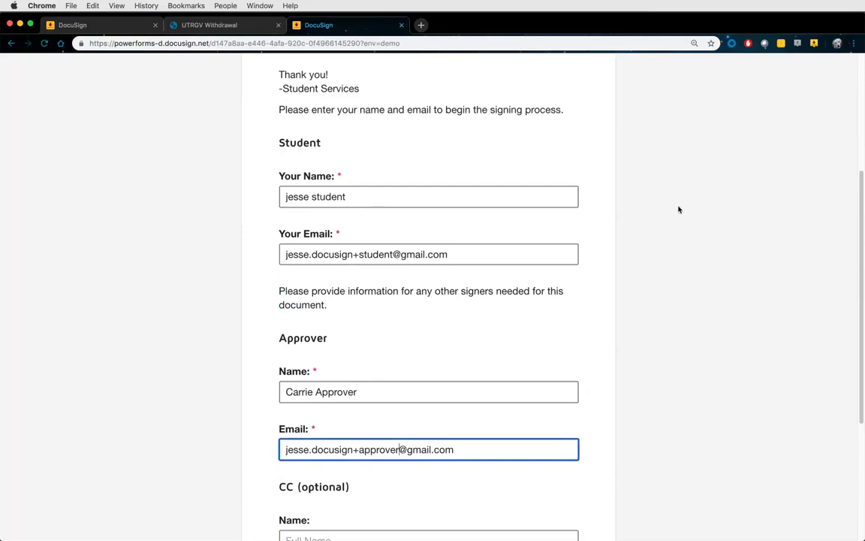
scroll(593, 265, down, 2)
scroll(593, 265, down, 3)
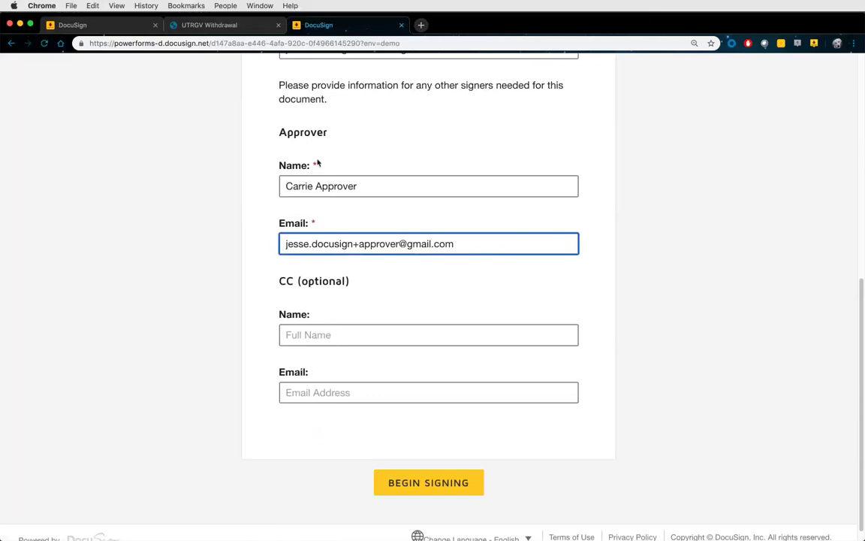
scroll(316, 163, up, 5)
scroll(325, 160, down, 2)
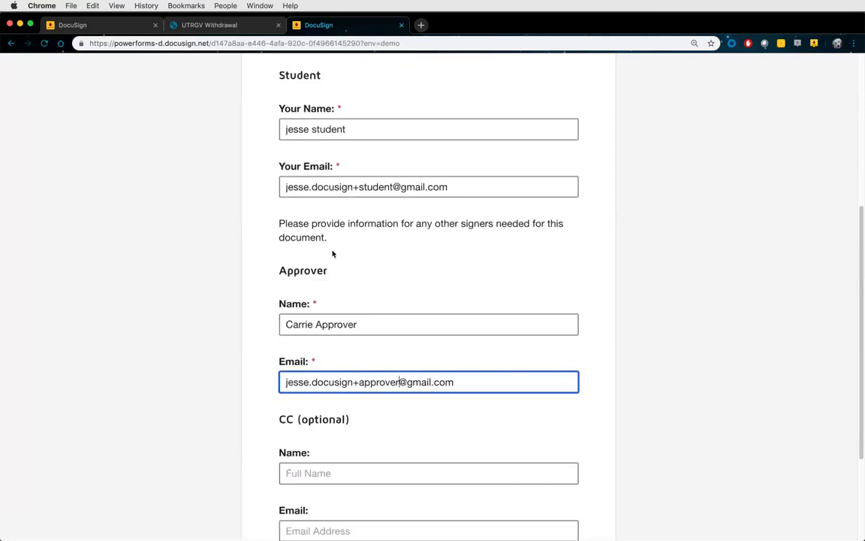
scroll(333, 254, down, 2)
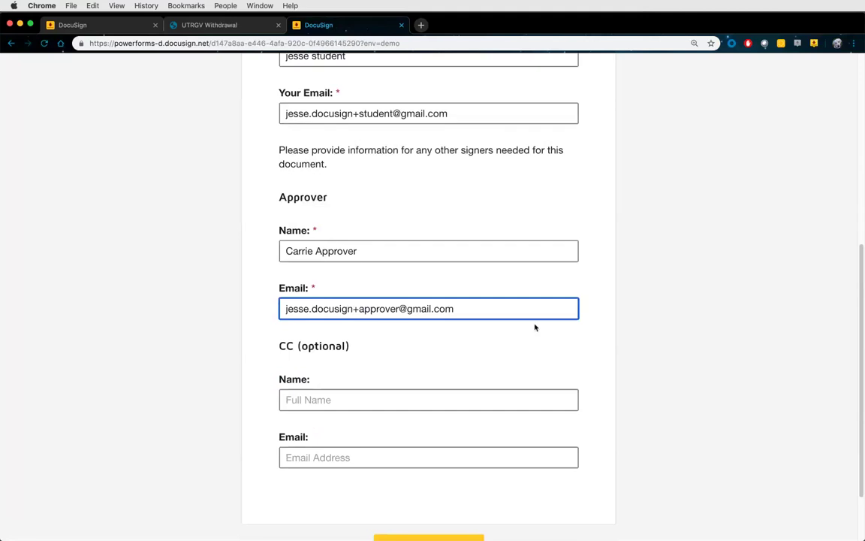
scroll(518, 327, down, 1)
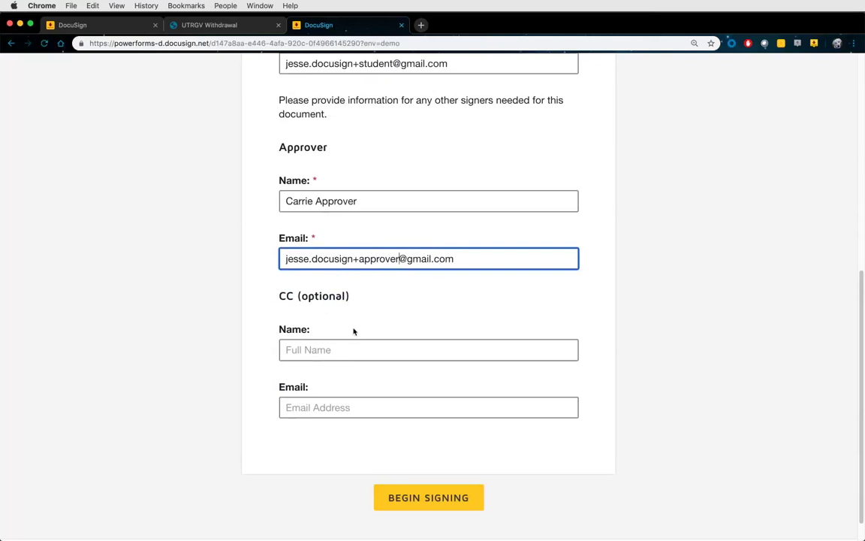
click(443, 495)
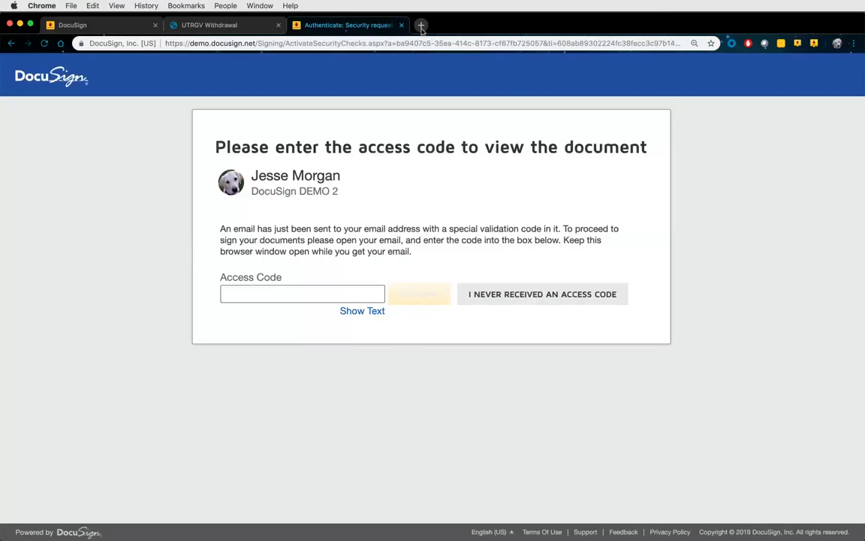
Open the UTRGV Email Validation message in Gmail, copy its validation code, and return to DocuSign
key(super+t)
click(51, 63)
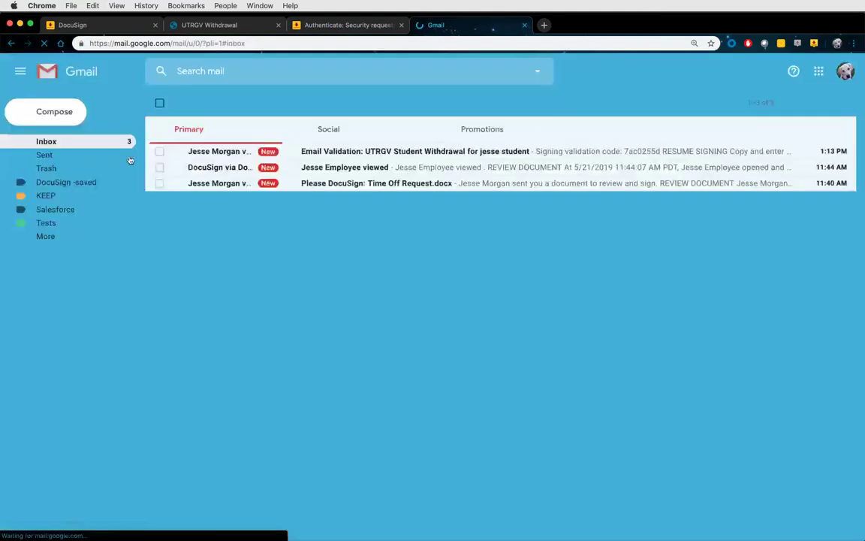
click(346, 153)
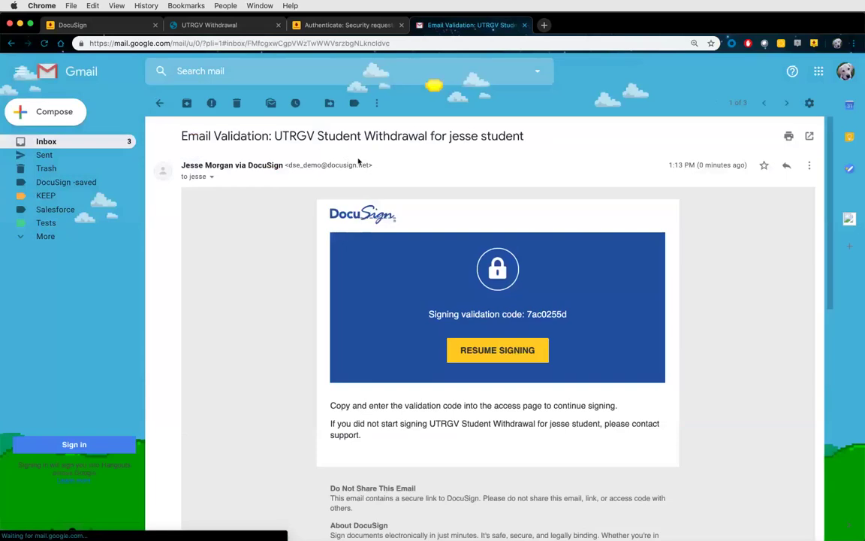
triple_click(565, 314)
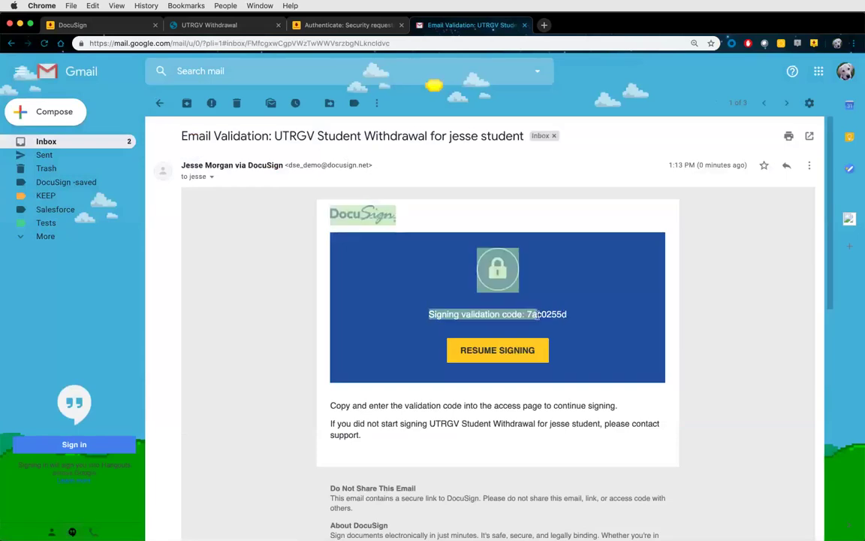
click(528, 315)
drag(528, 314, 568, 314)
key(super+c)
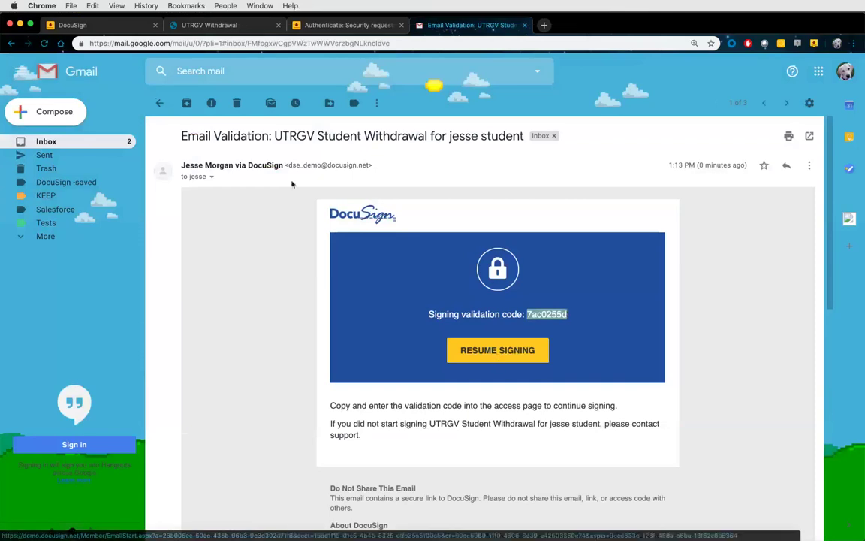
click(315, 27)
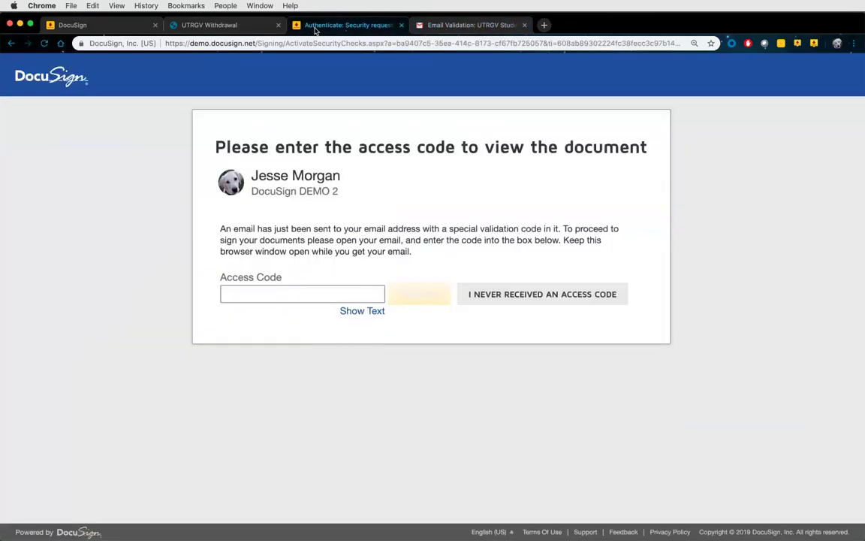
Unlock the form with the pasted access code and accept electronic records and signatures
click(261, 291)
key(ctrl+v)
click(419, 294)
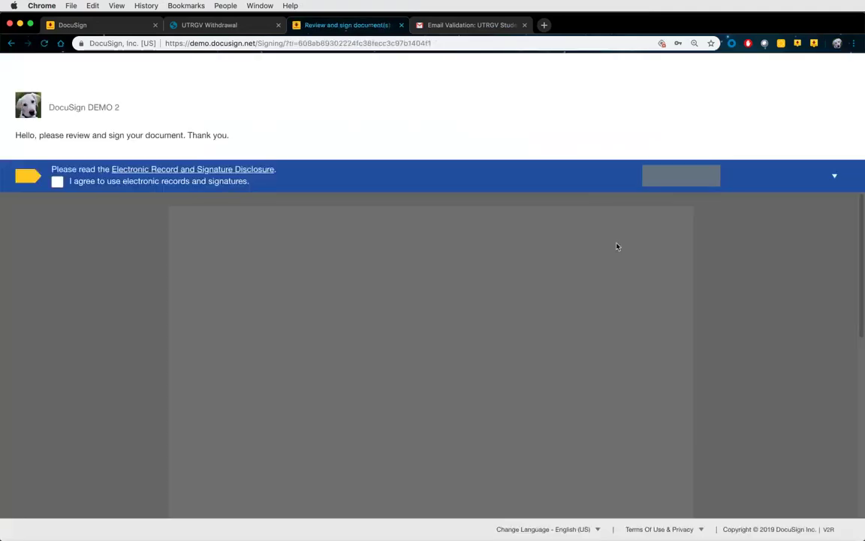
click(203, 182)
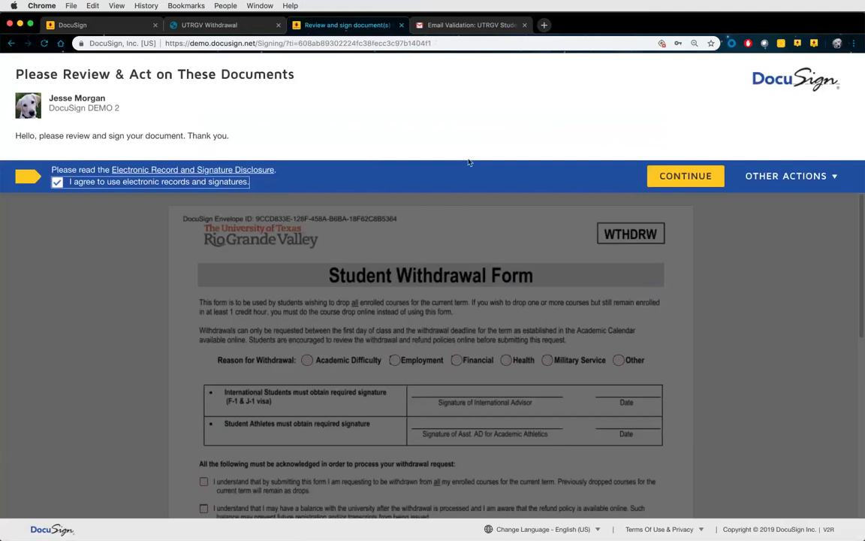
click(680, 176)
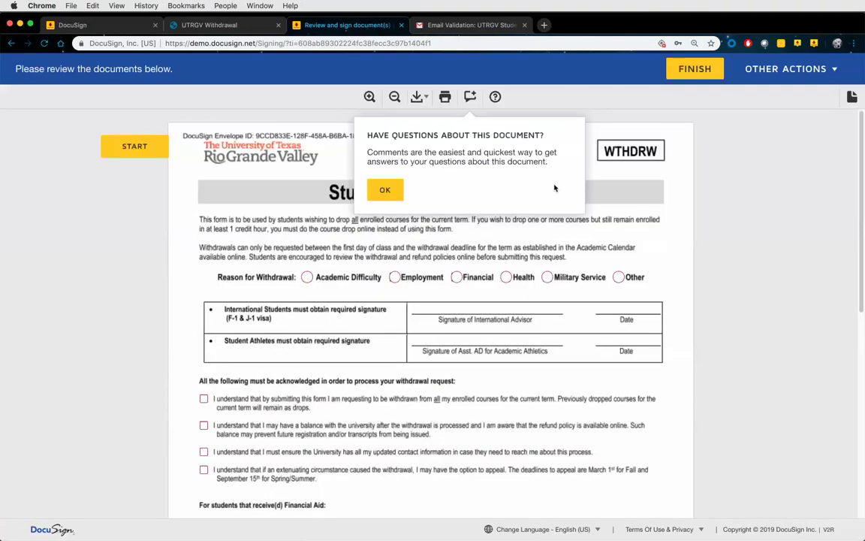
click(384, 189)
Try each withdrawal reason in turn, ending with Other selected
scroll(398, 201, down, 2)
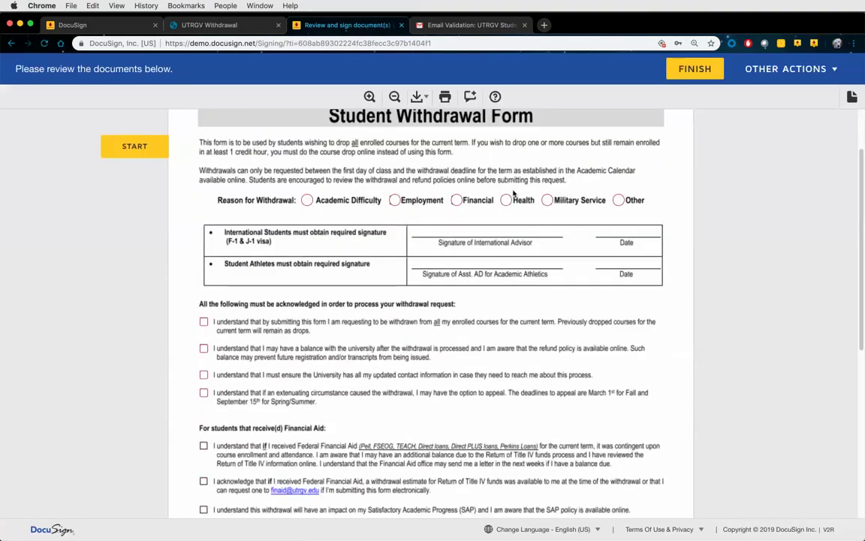
click(307, 200)
click(369, 96)
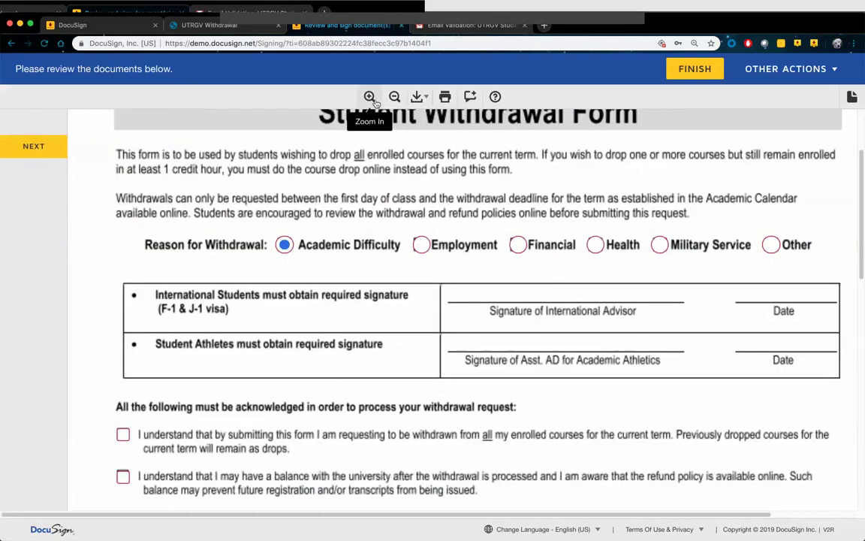
click(422, 246)
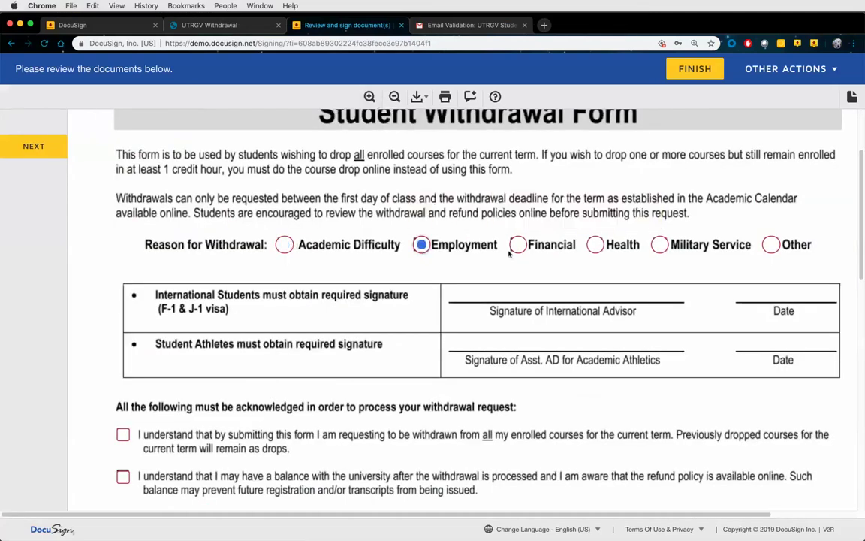
click(519, 246)
click(604, 248)
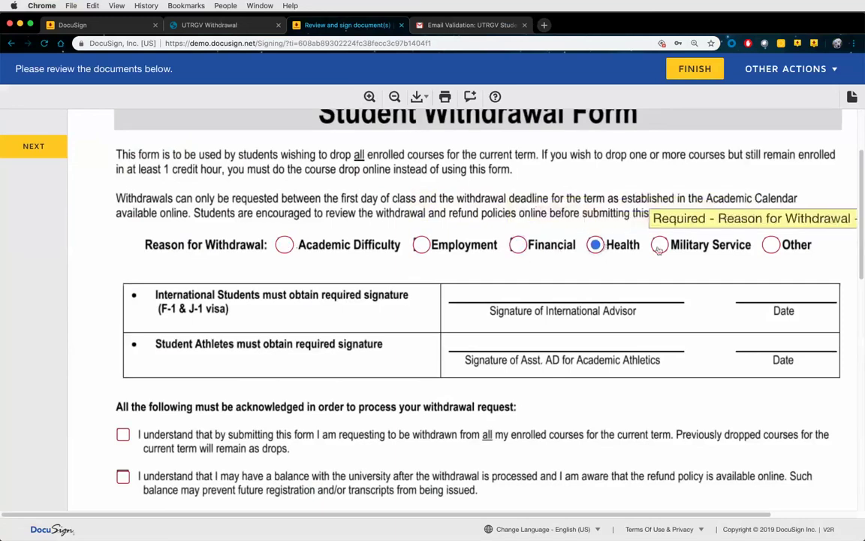
click(660, 246)
click(772, 245)
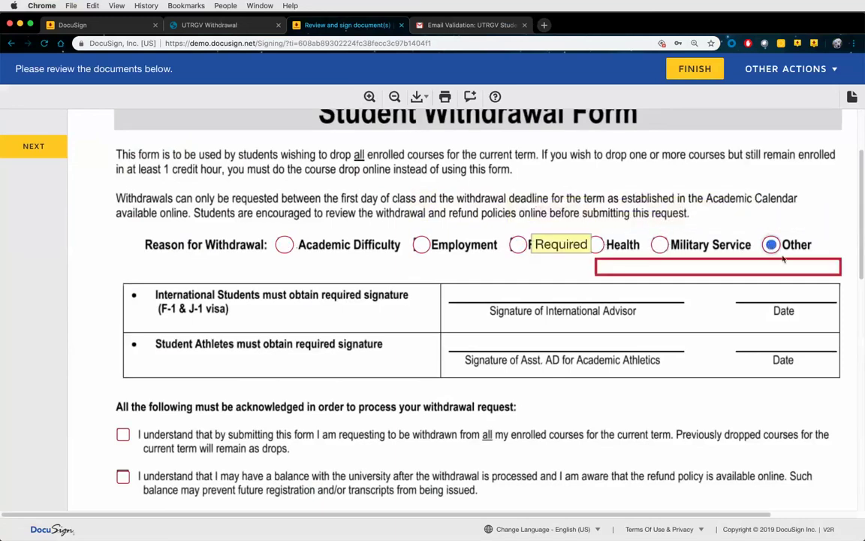
Enter 'hello' as the explanation for Other, keeping Other as the reason
click(697, 266)
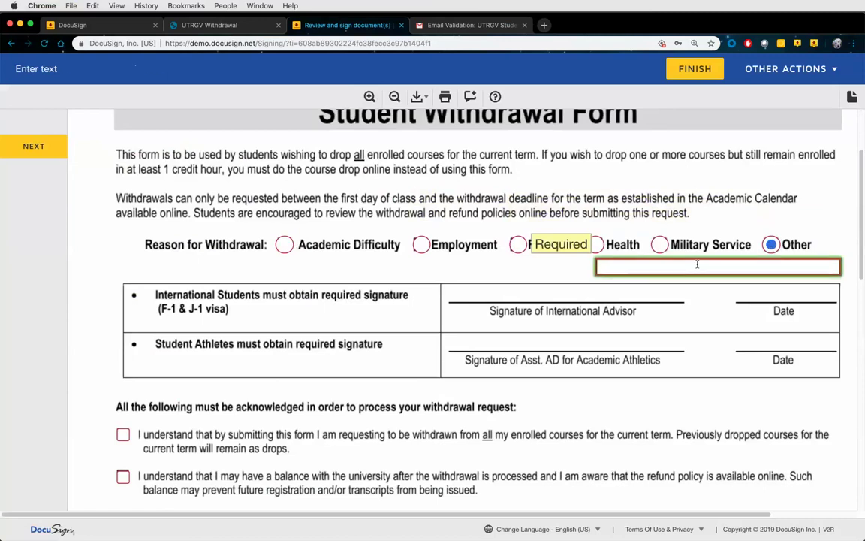
text(hello)
click(662, 246)
click(771, 245)
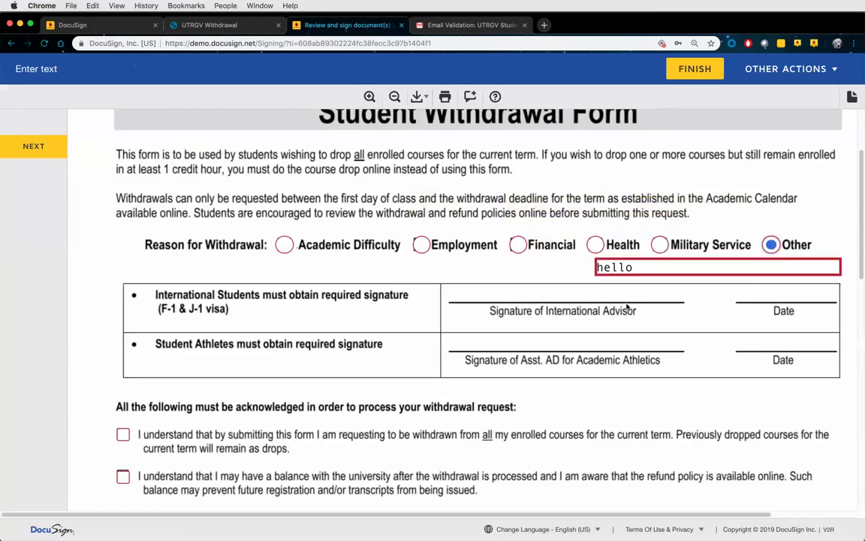
scroll(525, 308, down, 3)
scroll(504, 323, down, 2)
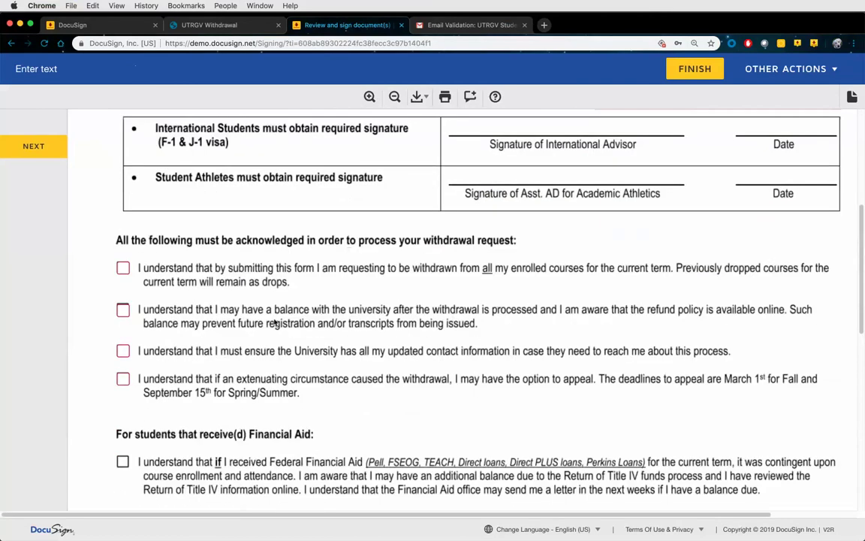
scroll(194, 293, down, 8)
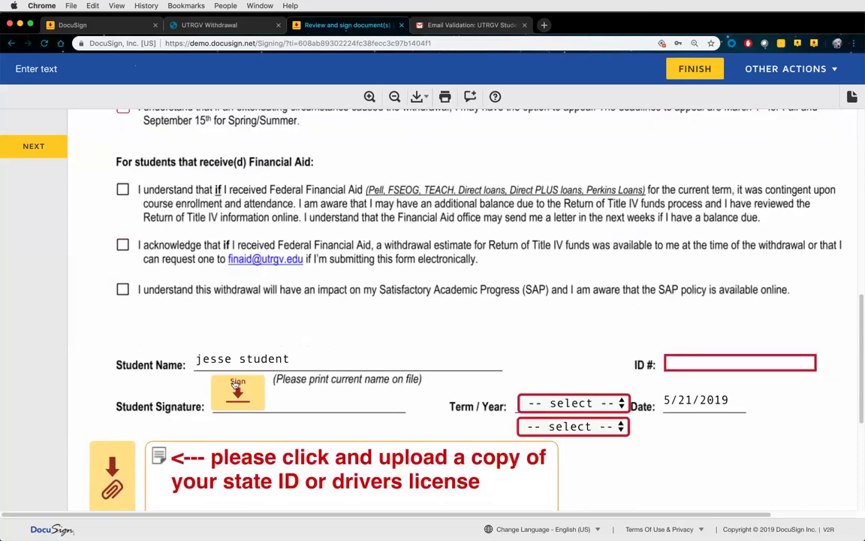
Sign the student signature field with the adopted typed-style signature
click(239, 392)
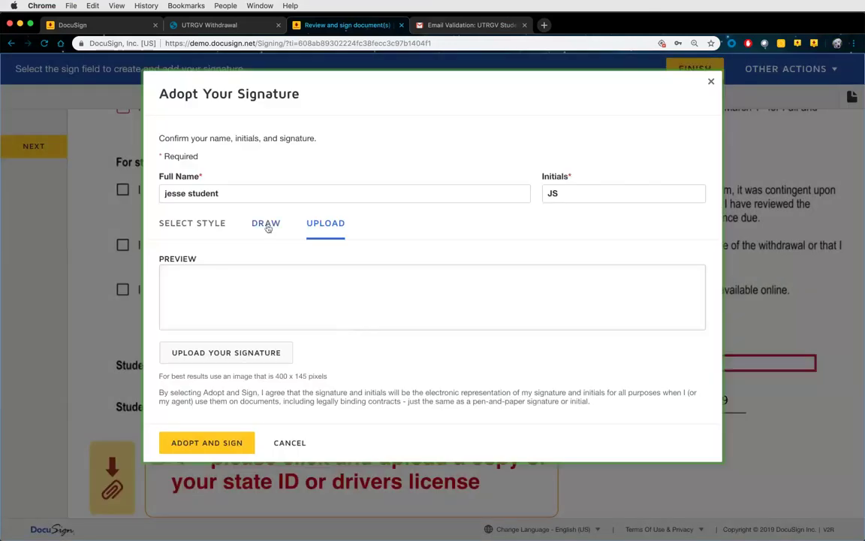
click(266, 224)
click(214, 224)
click(217, 393)
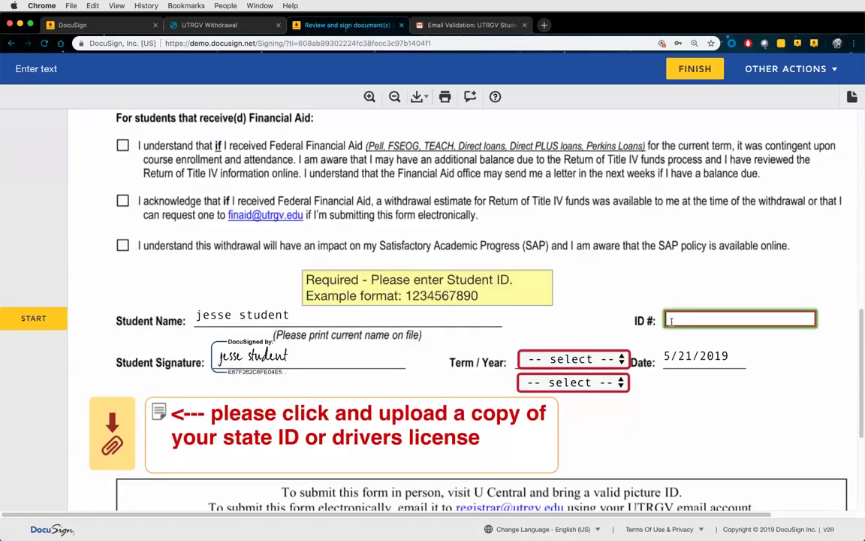
Enter the student ID and set Term/Year to Winter 2020
text(123456)
key(Tab)
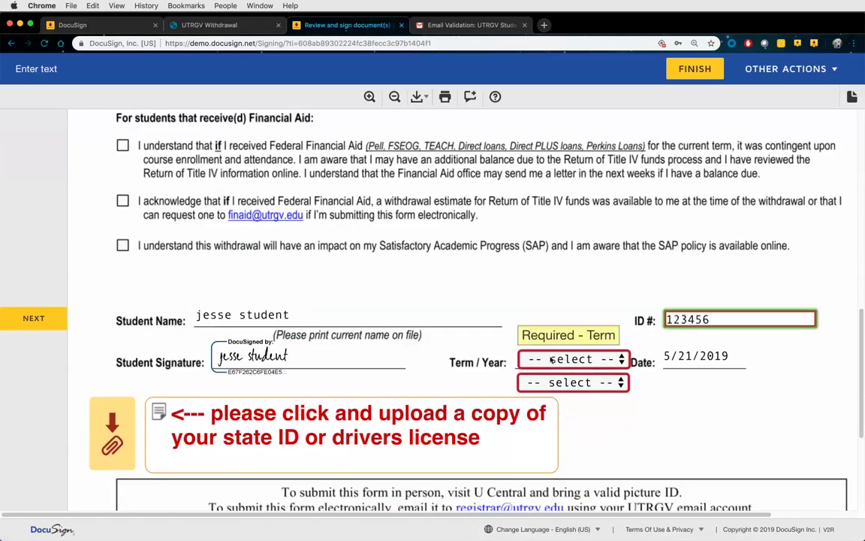
click(559, 359)
click(556, 379)
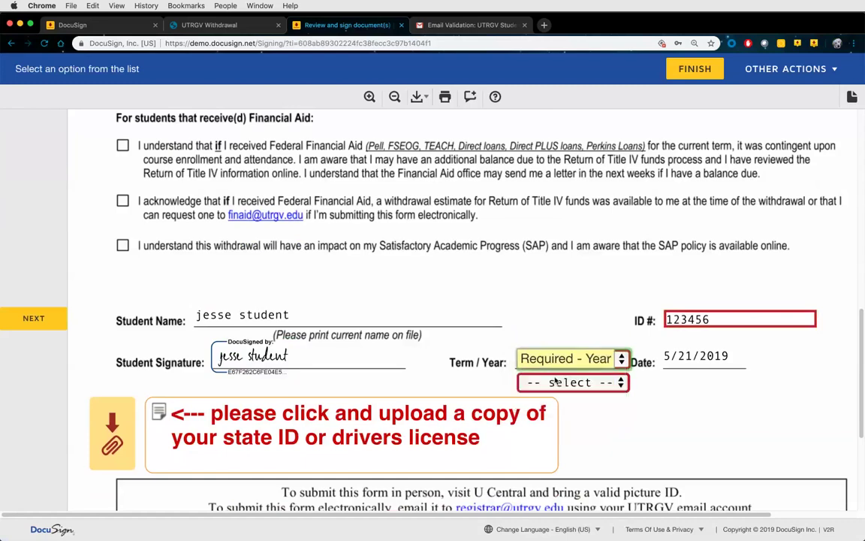
click(556, 382)
click(554, 404)
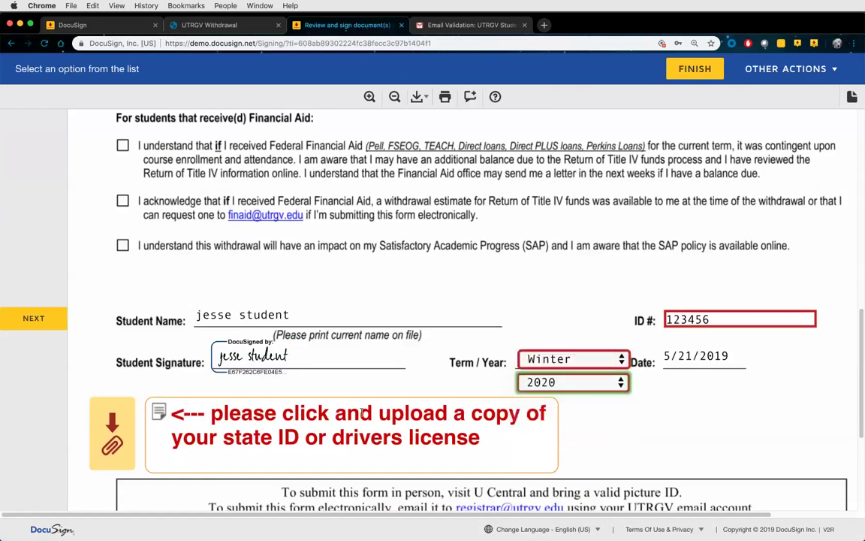
Attach utrgv-student-withdrawal.pdf as the ID copy and finish the upload
click(112, 434)
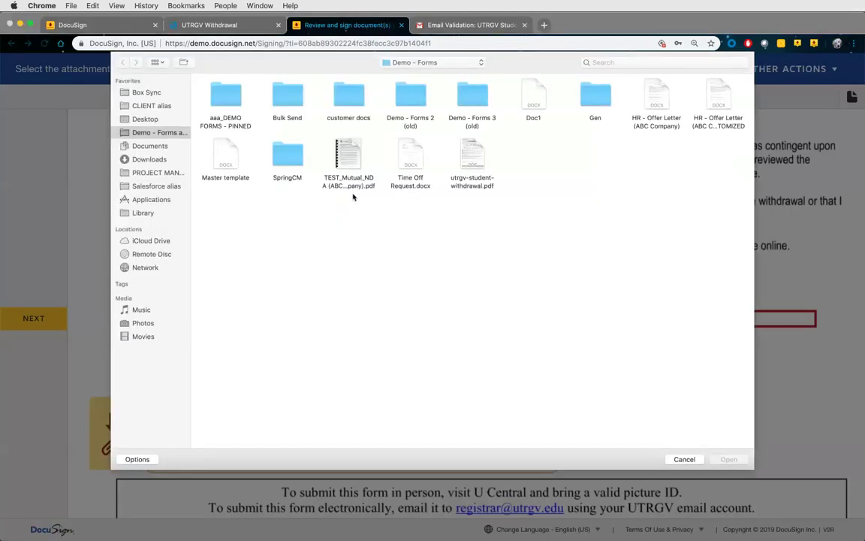
click(472, 159)
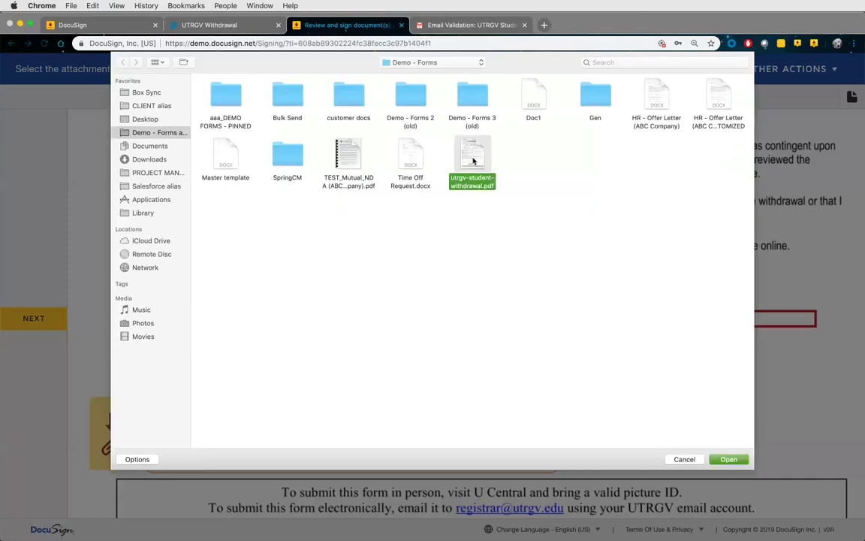
double_click(472, 159)
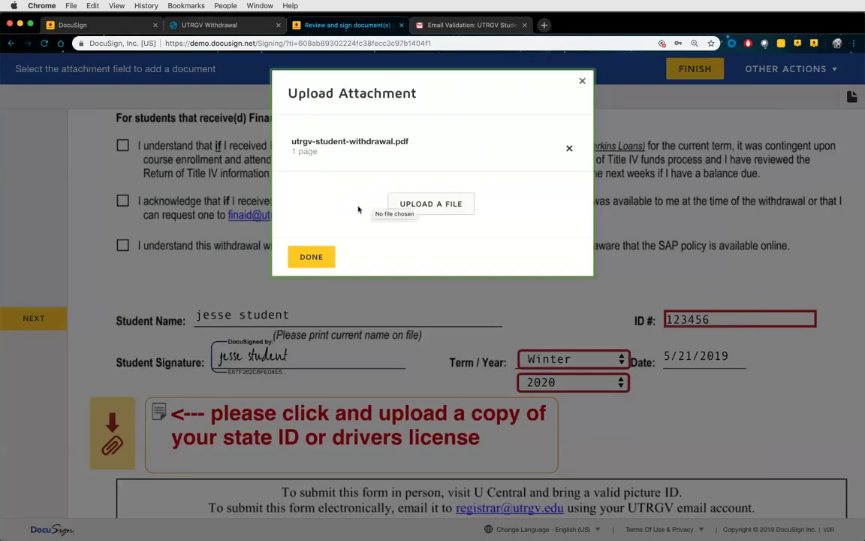
click(308, 258)
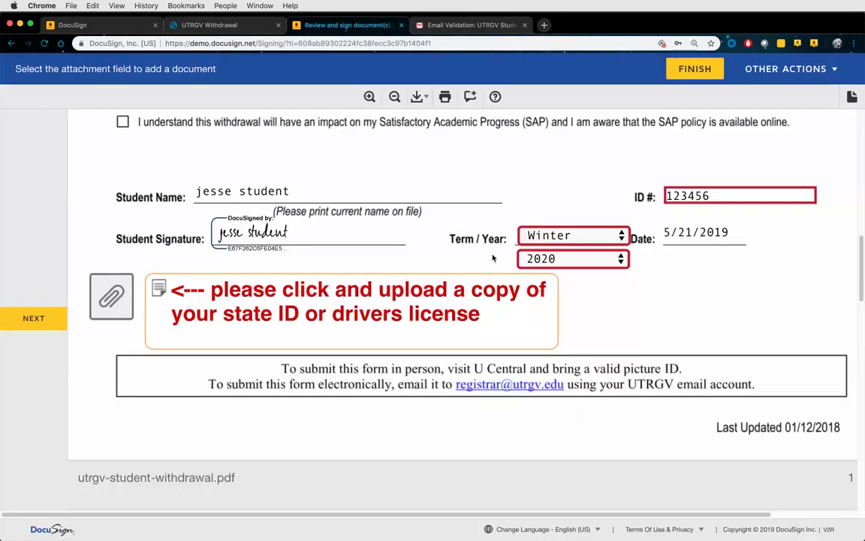
Jump to the required checkbox group and check all four withdrawal acknowledgments
scroll(609, 324, down, 2)
scroll(609, 323, down, 6)
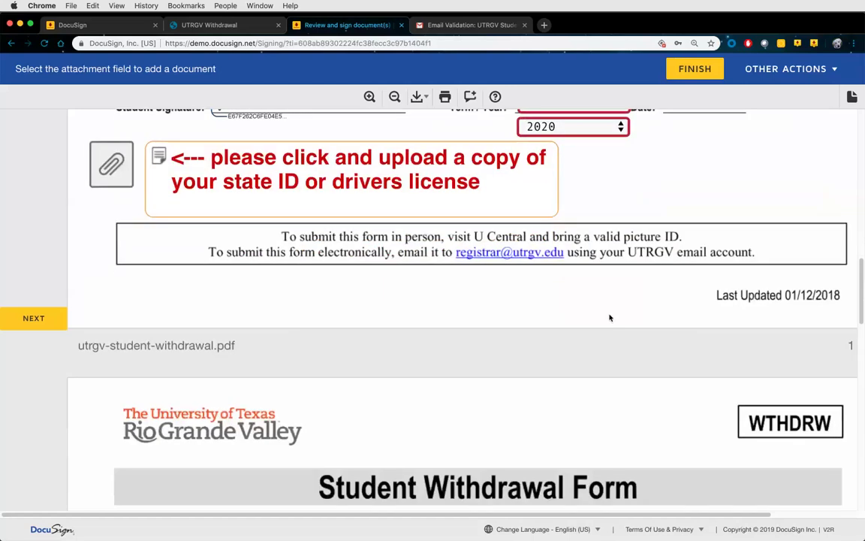
scroll(447, 316, down, 7)
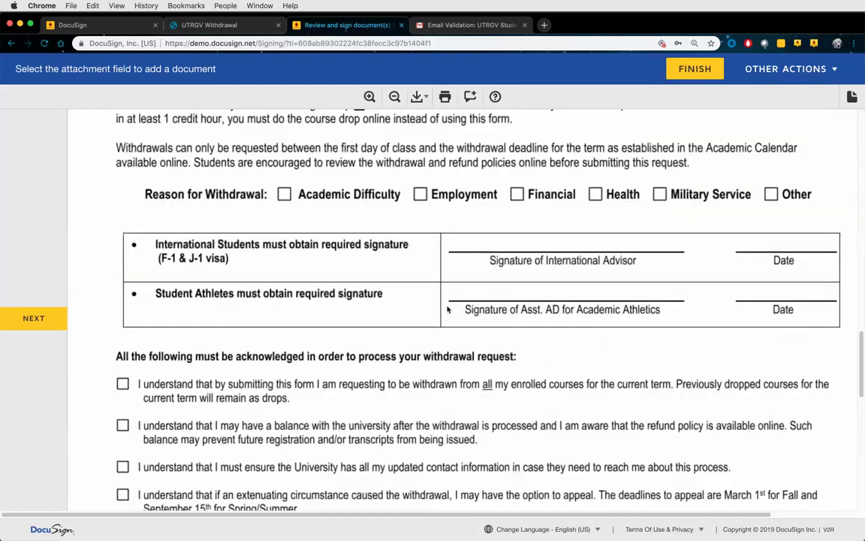
scroll(449, 305, up, 10)
scroll(448, 308, up, 5)
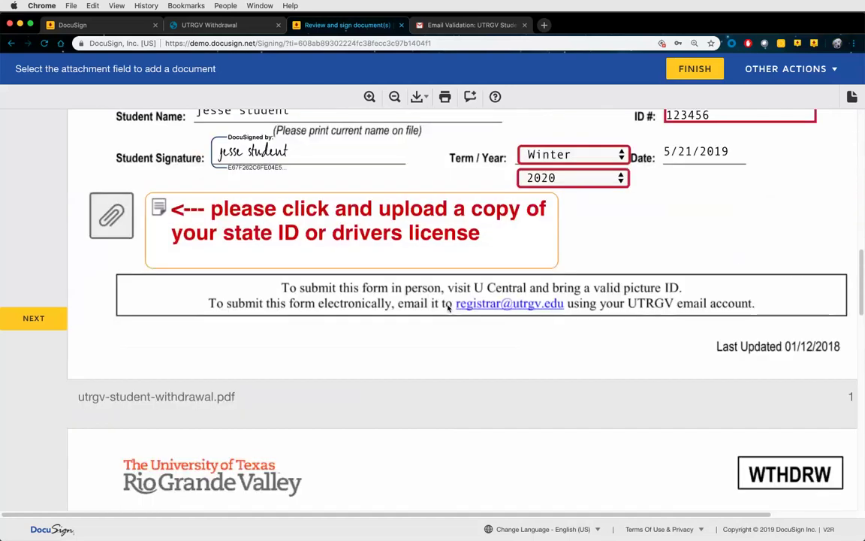
scroll(341, 357, up, 3)
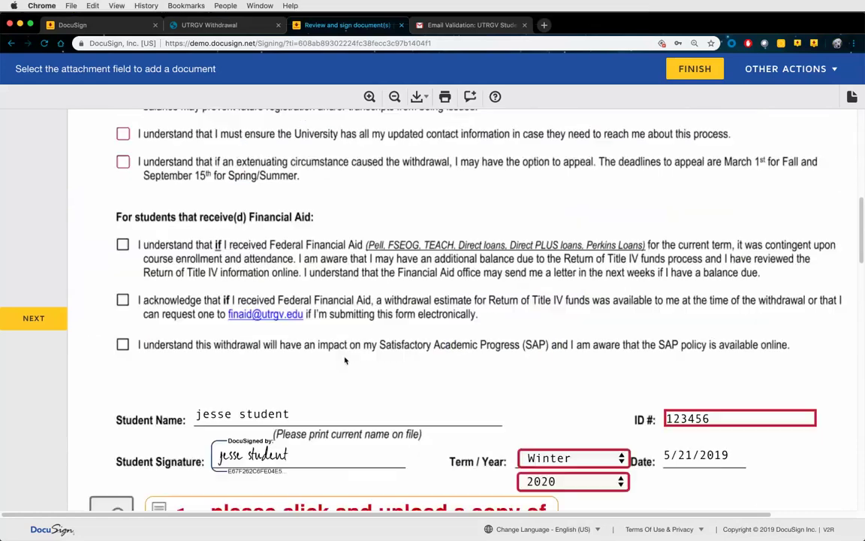
scroll(345, 360, up, 4)
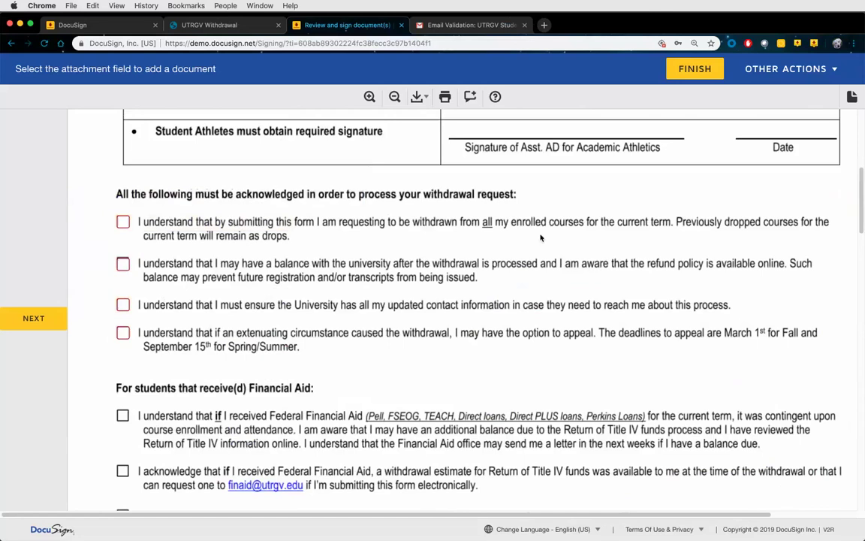
click(681, 69)
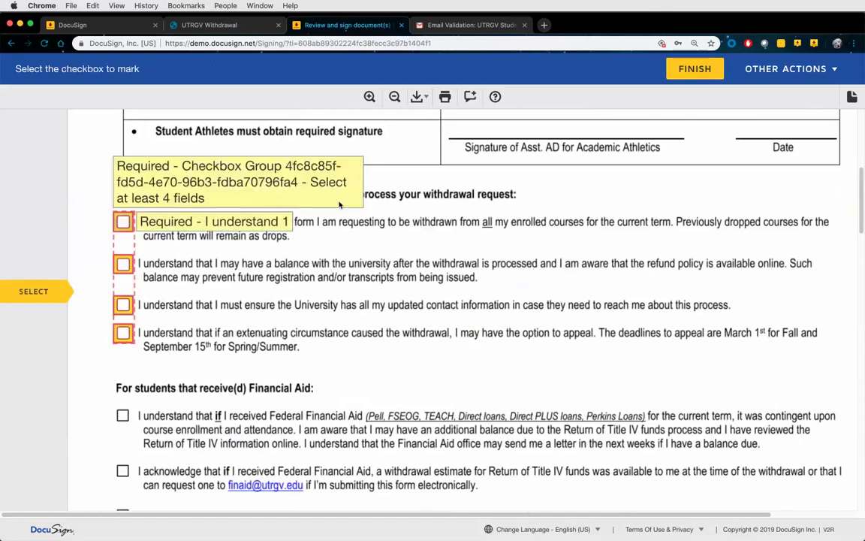
click(123, 221)
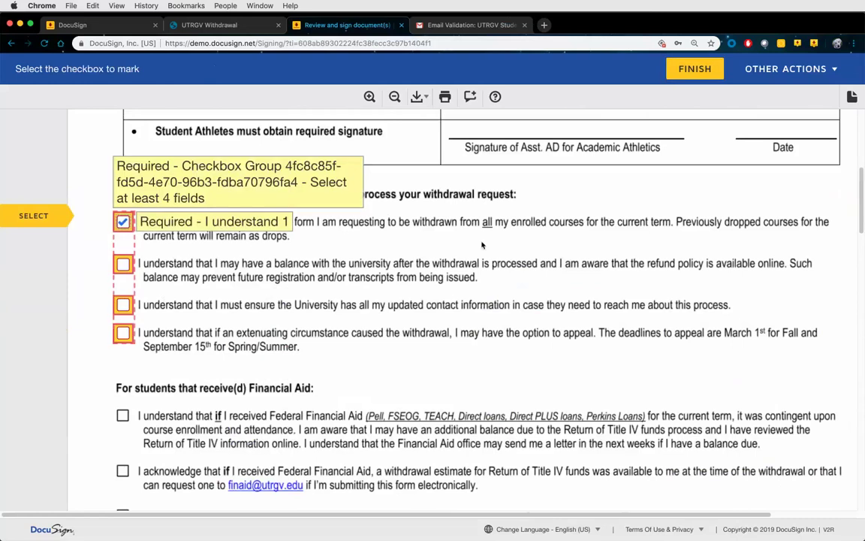
click(123, 264)
click(123, 305)
click(123, 333)
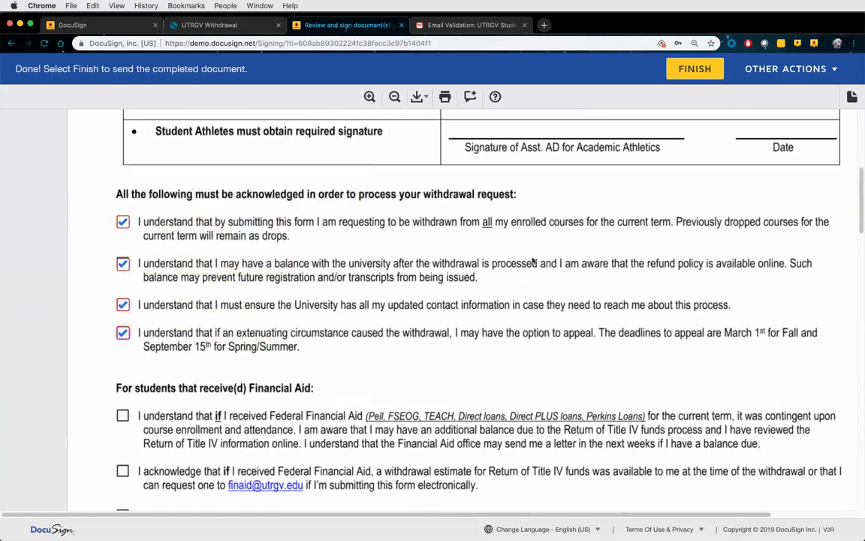
Finish the signed form, skip saving a copy, and close the signing page
click(679, 70)
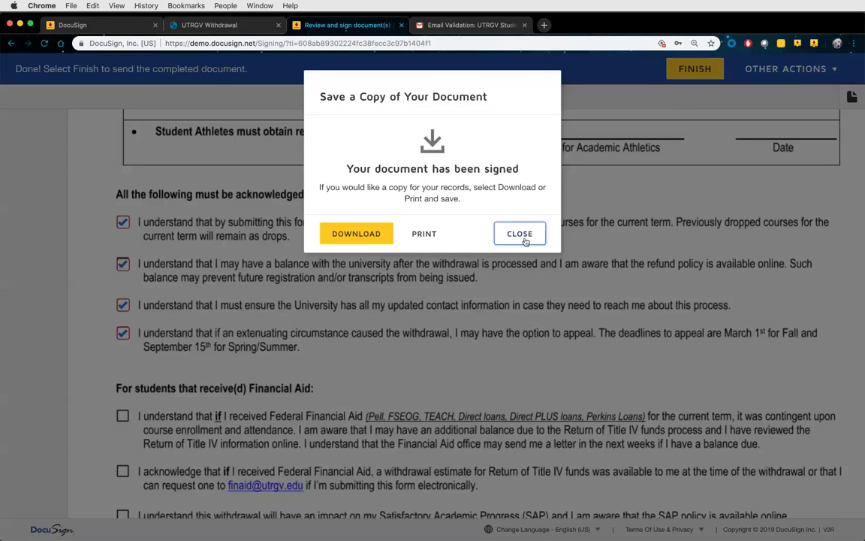
click(520, 233)
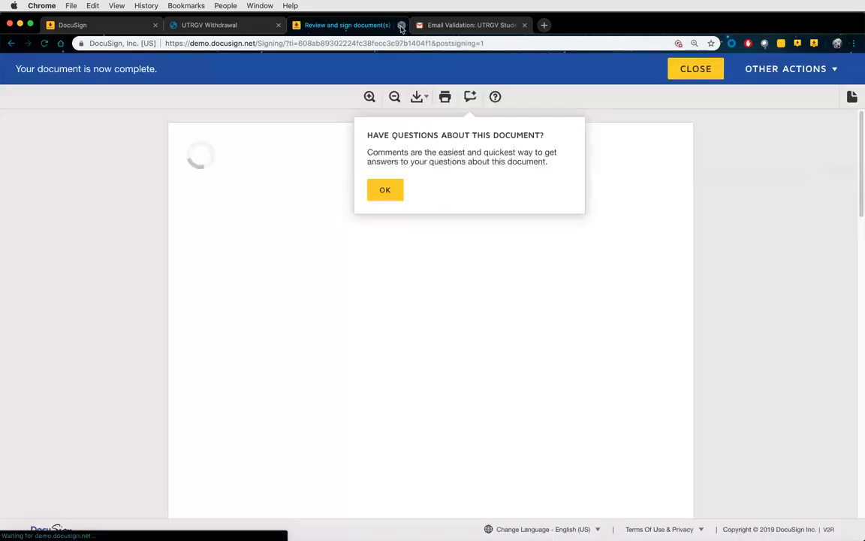
click(402, 26)
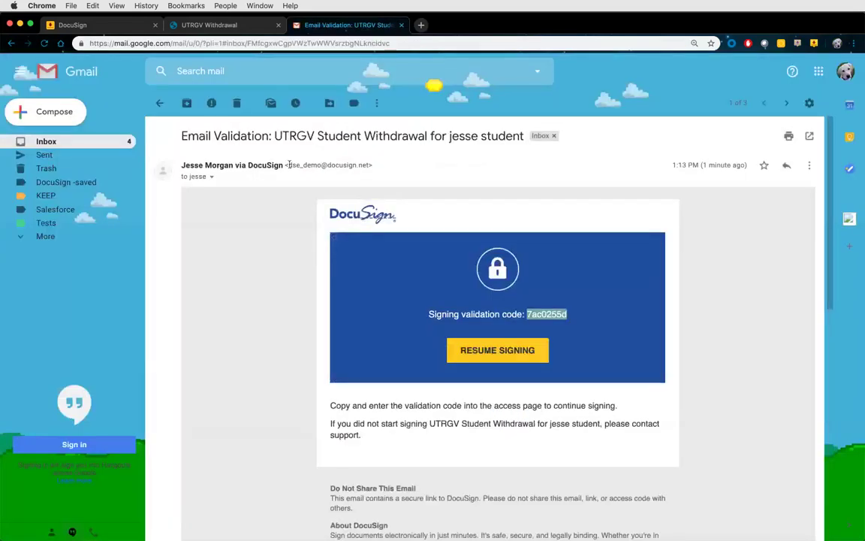
Read the Email Validation message in Gmail, then return to the DocuSign templates list
click(68, 142)
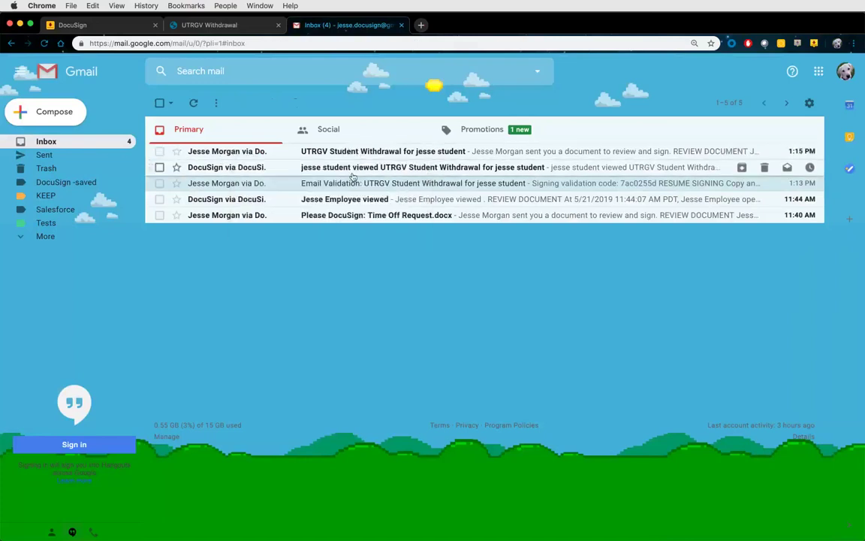
click(253, 188)
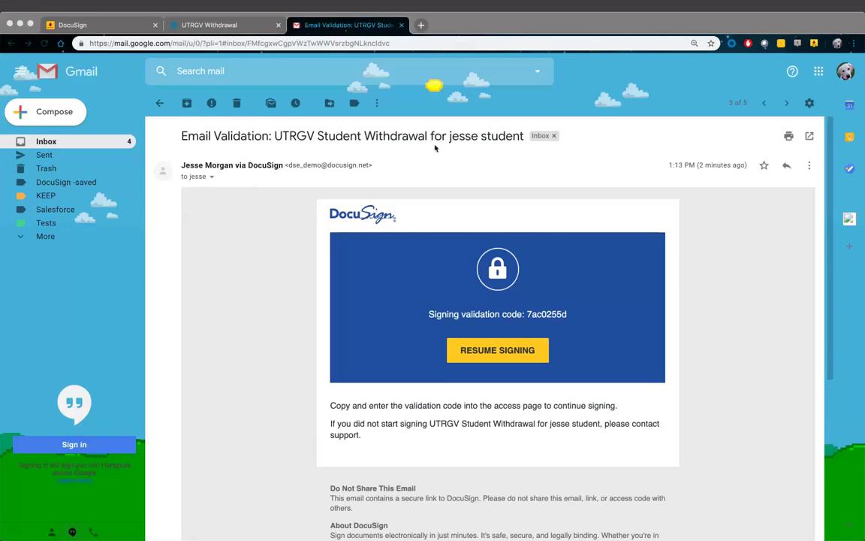
click(105, 25)
click(458, 365)
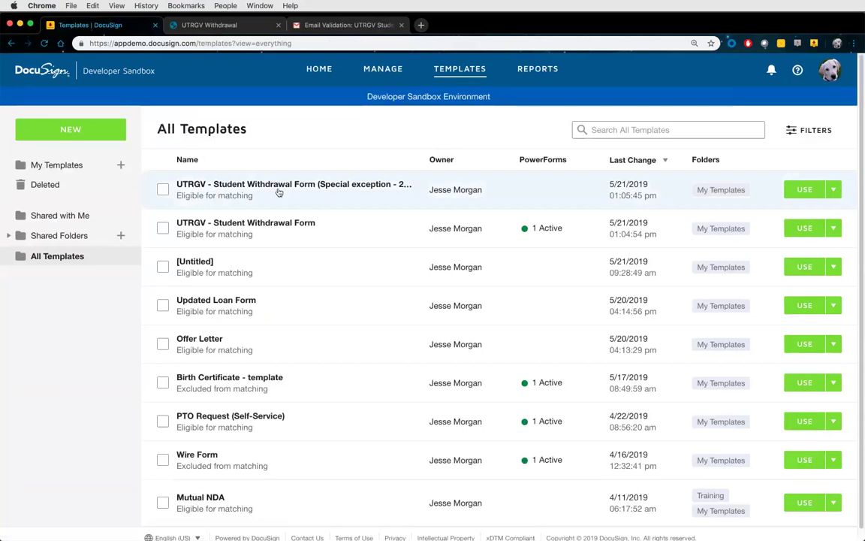
Open the UTRGV - Student Withdrawal Form template and show its associated PowerForm's actions
click(285, 234)
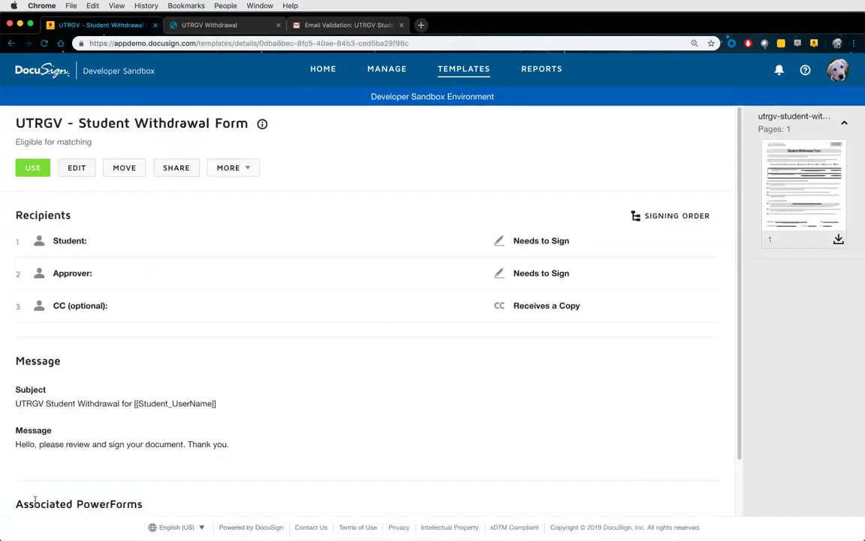
drag(23, 504, 143, 504)
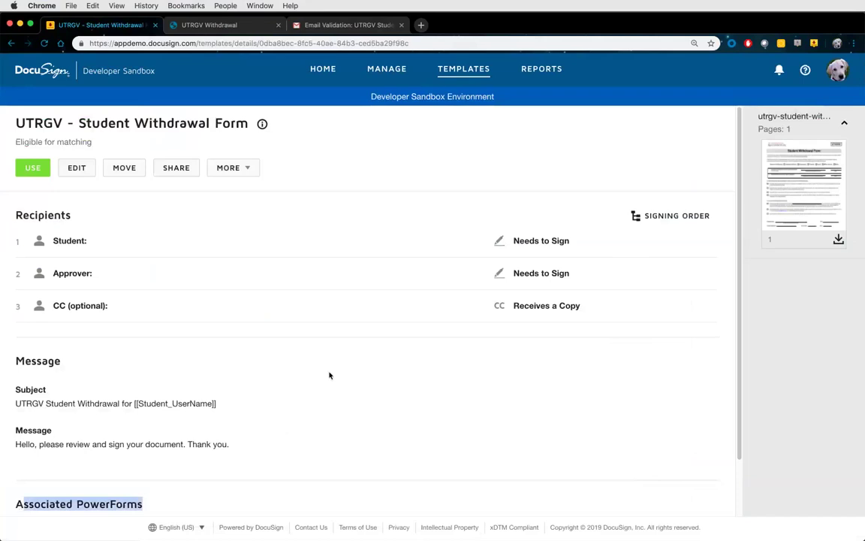
scroll(331, 375, down, 2)
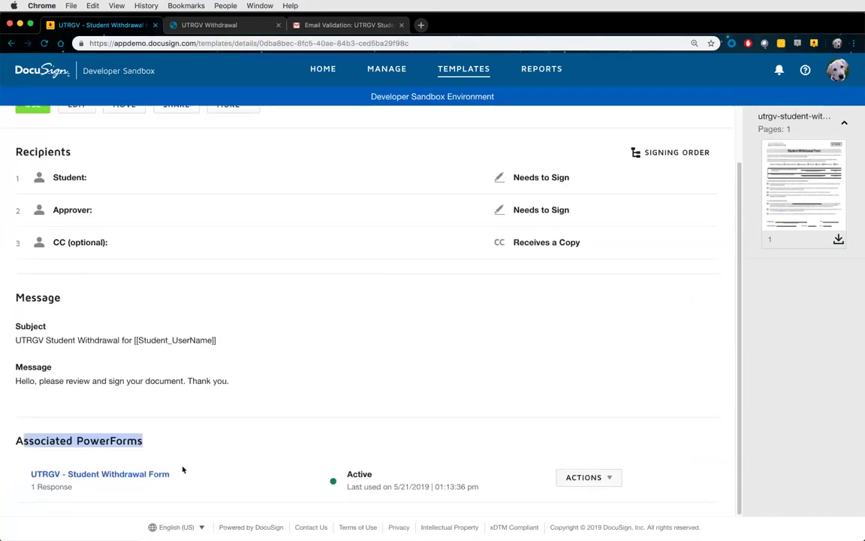
click(222, 464)
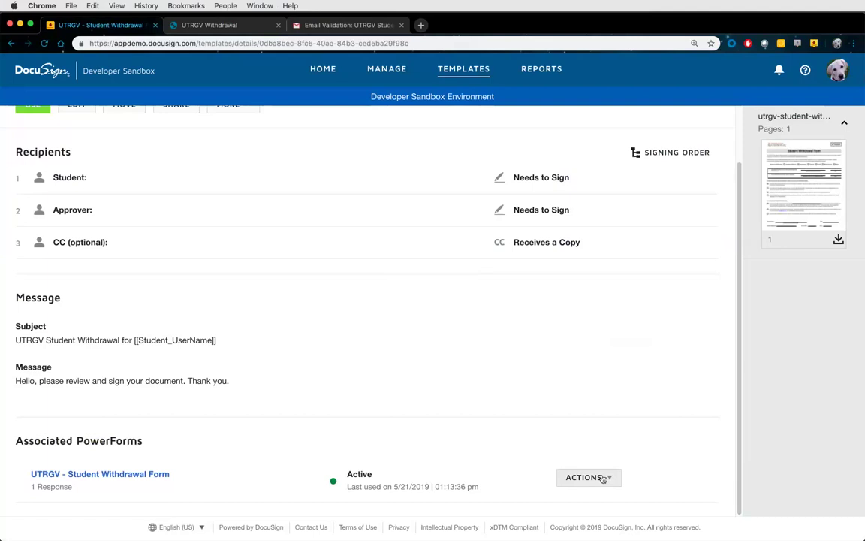
click(603, 478)
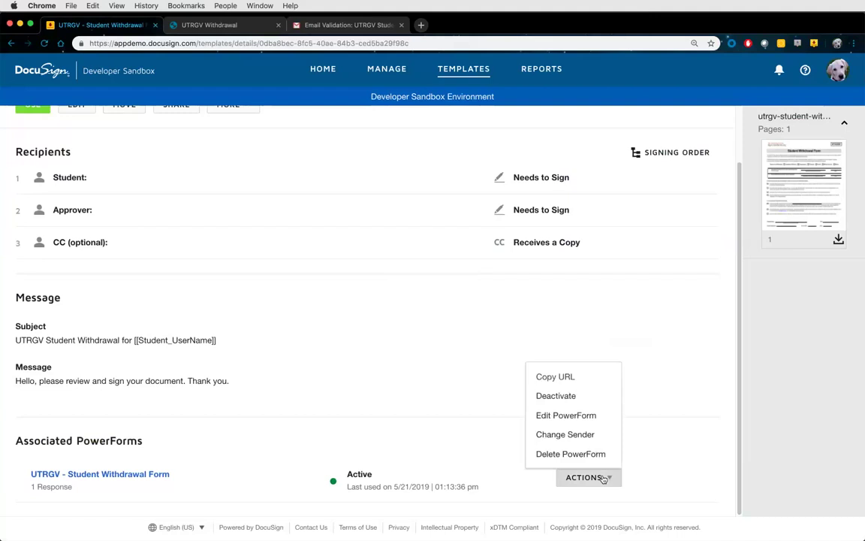
click(570, 441)
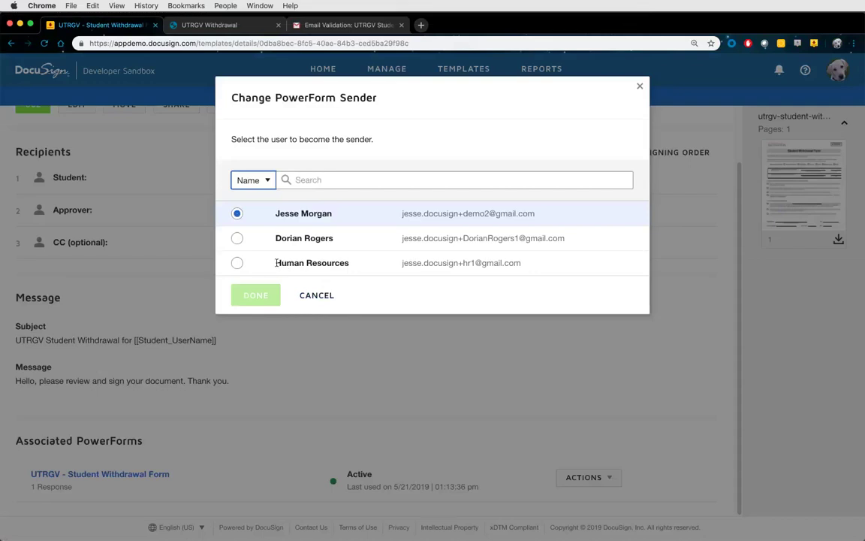
triple_click(350, 261)
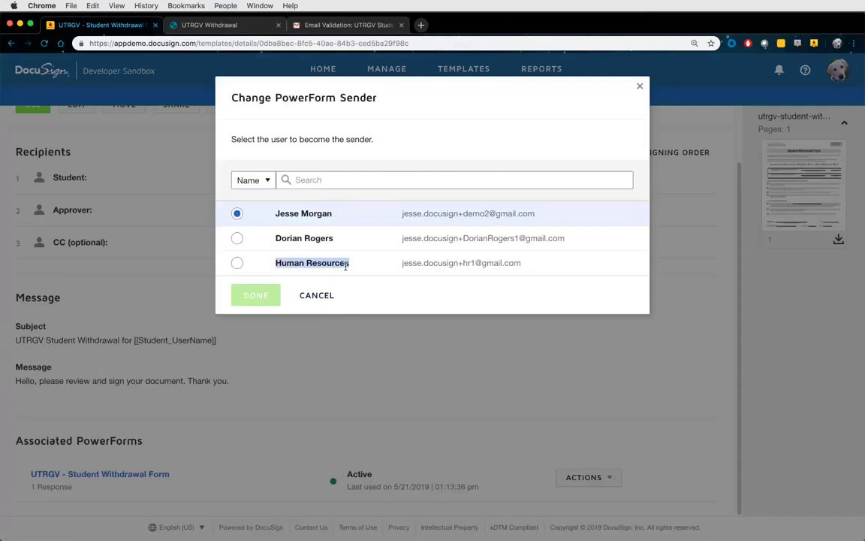
click(238, 239)
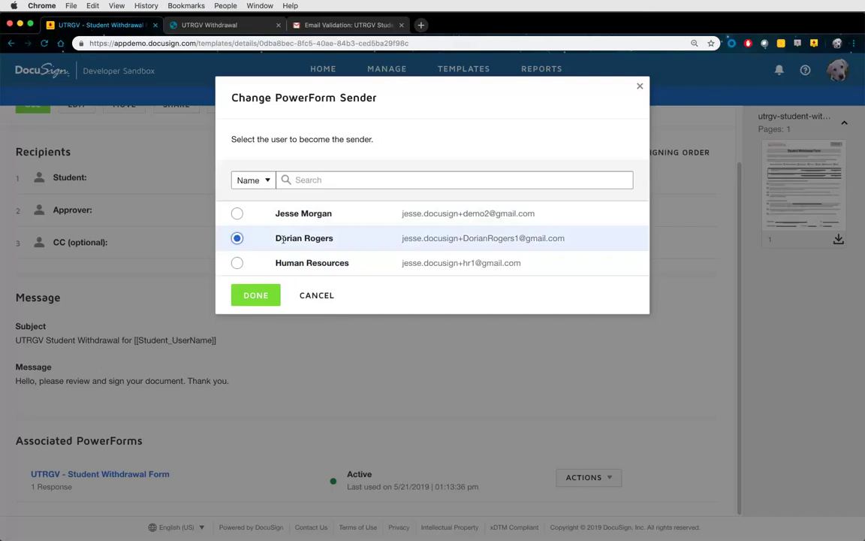
click(237, 264)
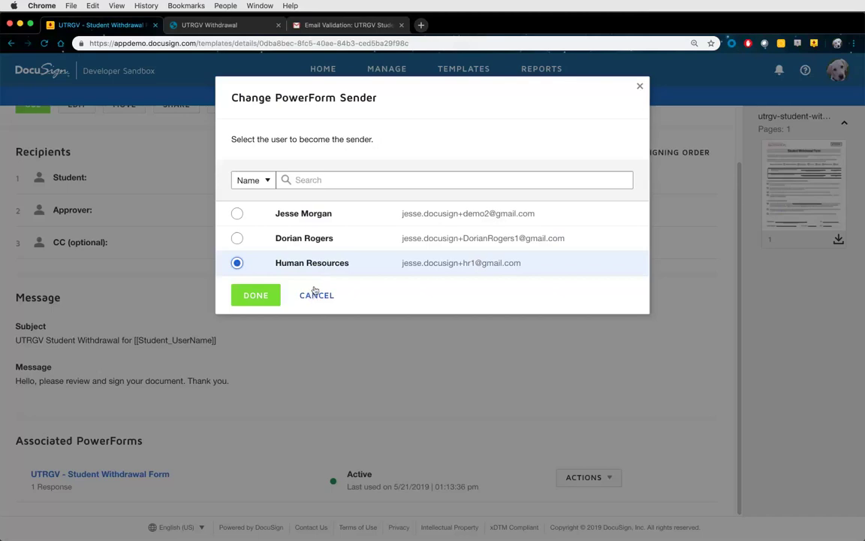
click(311, 295)
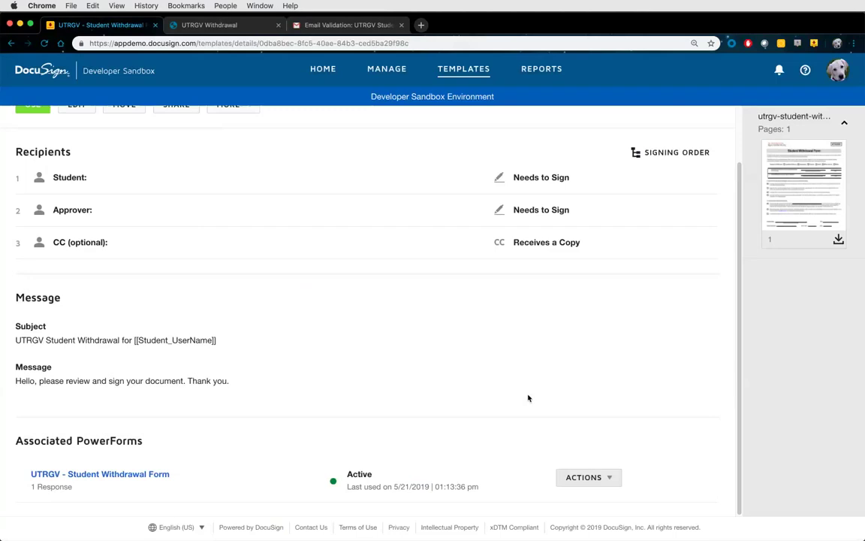
Inspect the PowerForm's URL link and anchor-tag embed code, then close the link dialog
click(609, 477)
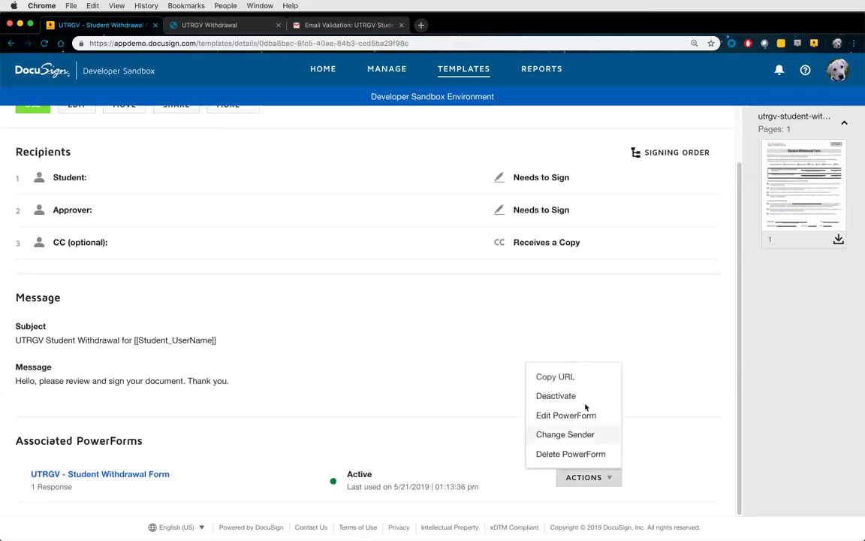
click(573, 383)
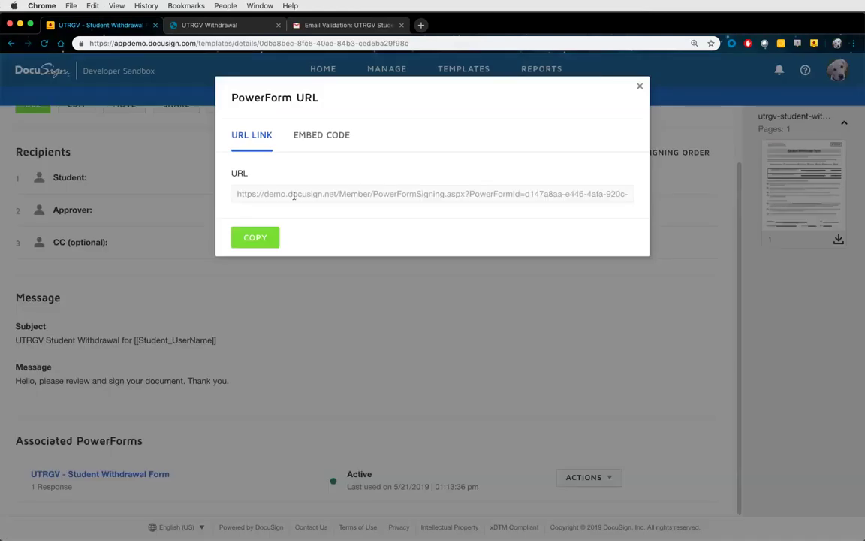
click(313, 136)
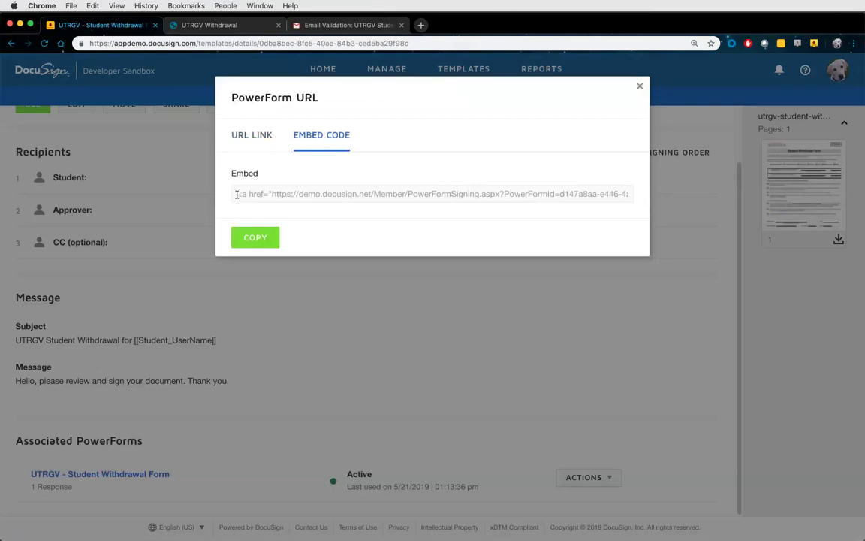
drag(237, 194, 633, 193)
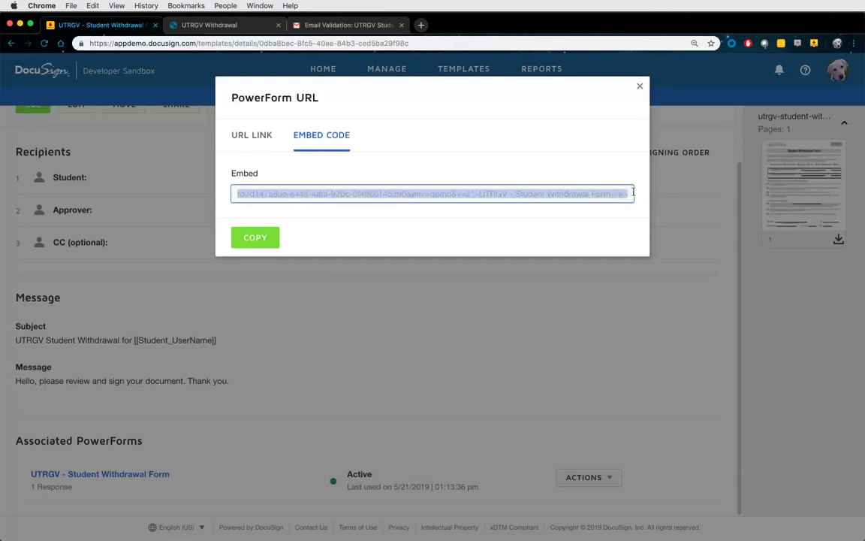
click(253, 135)
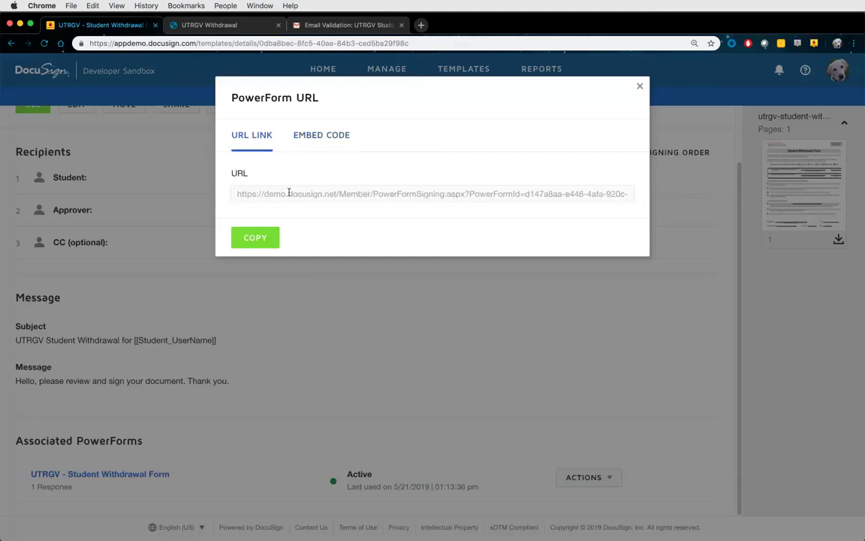
click(310, 144)
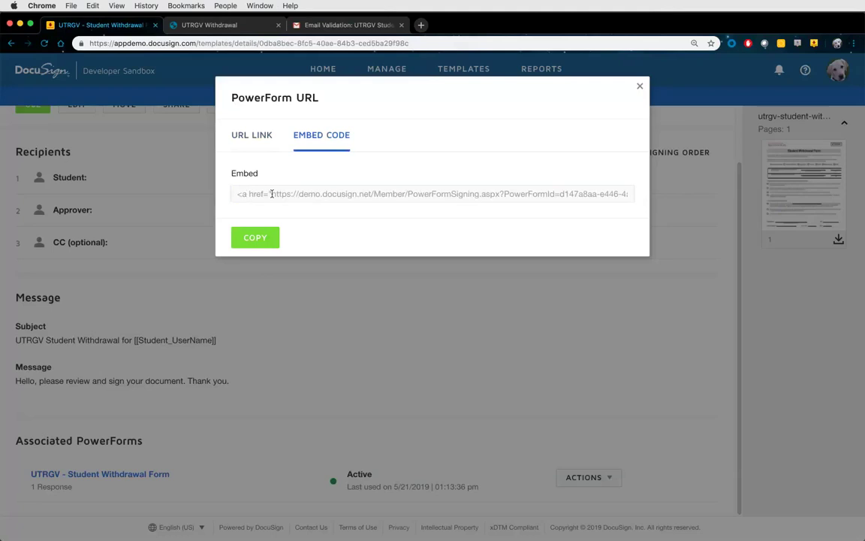
click(638, 88)
click(608, 476)
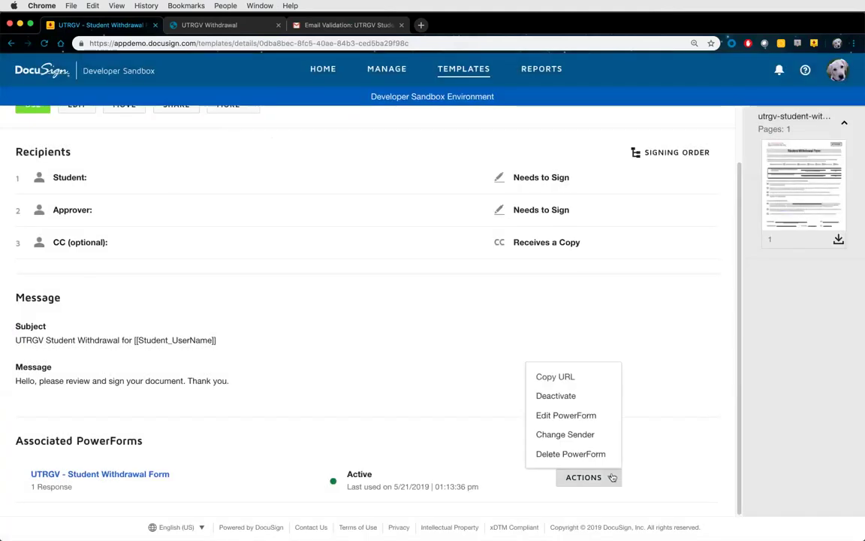
Review the PowerForm's email validation options and leave the editor unchanged
click(580, 416)
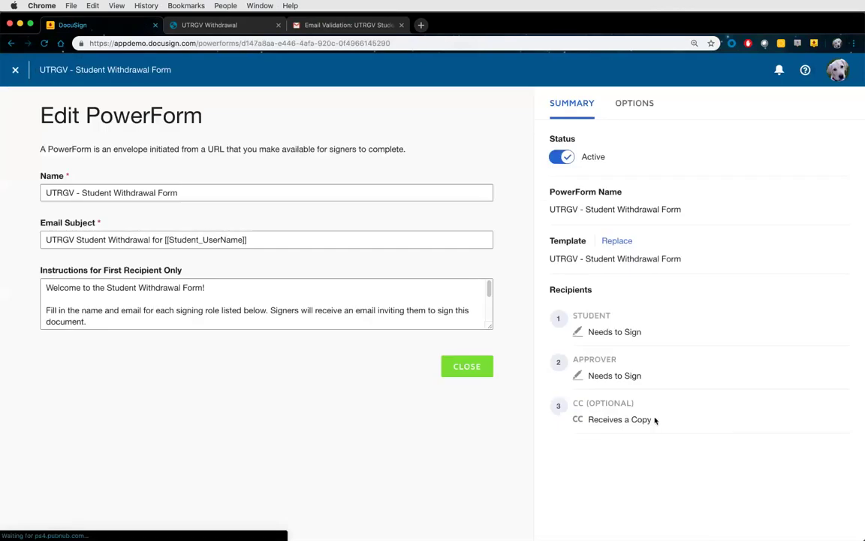
click(636, 103)
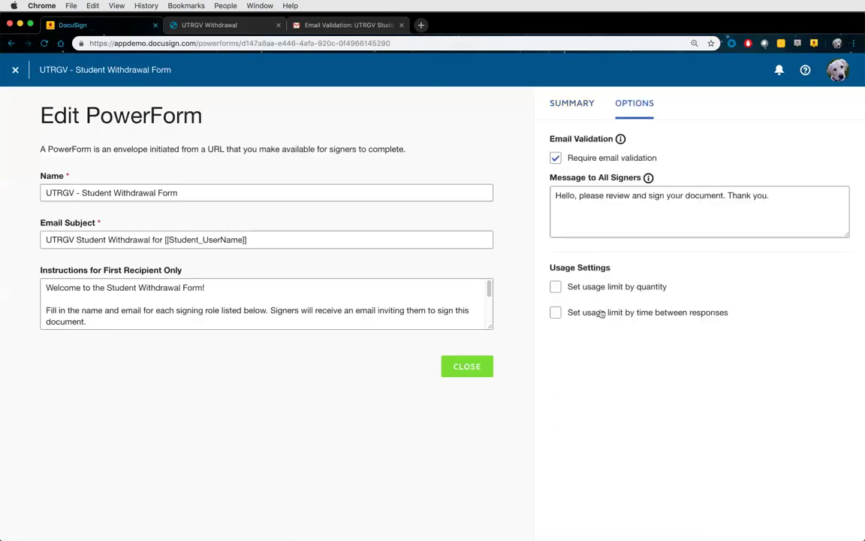
click(474, 368)
Deactivate the Student Withdrawal PowerForm from its Actions menu
scroll(590, 471, down, 2)
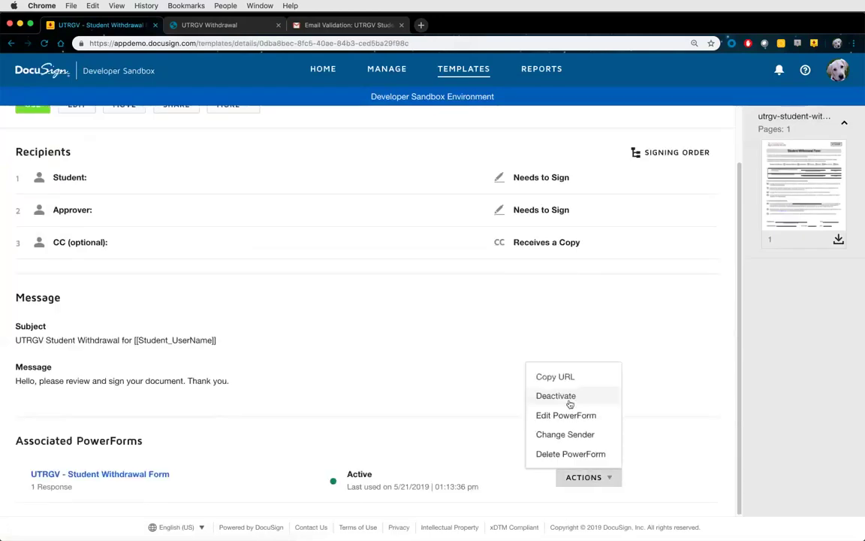
click(557, 395)
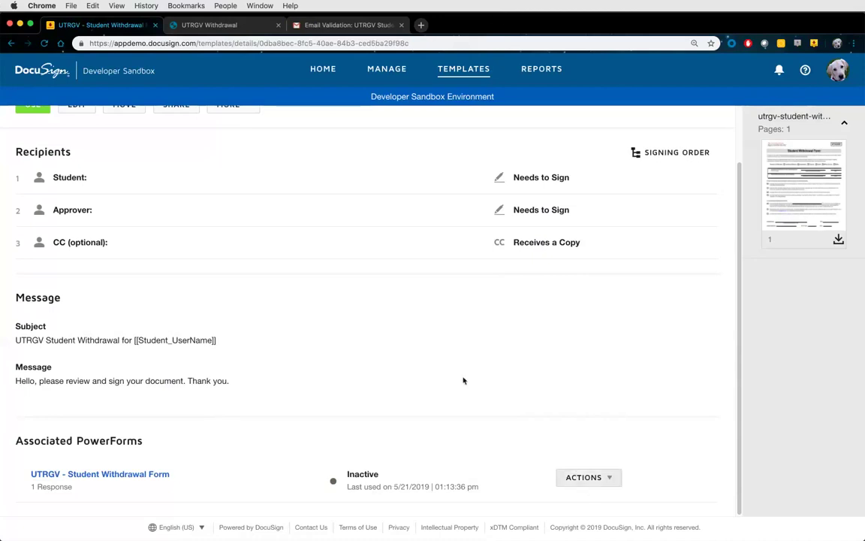
scroll(267, 309, up, 2)
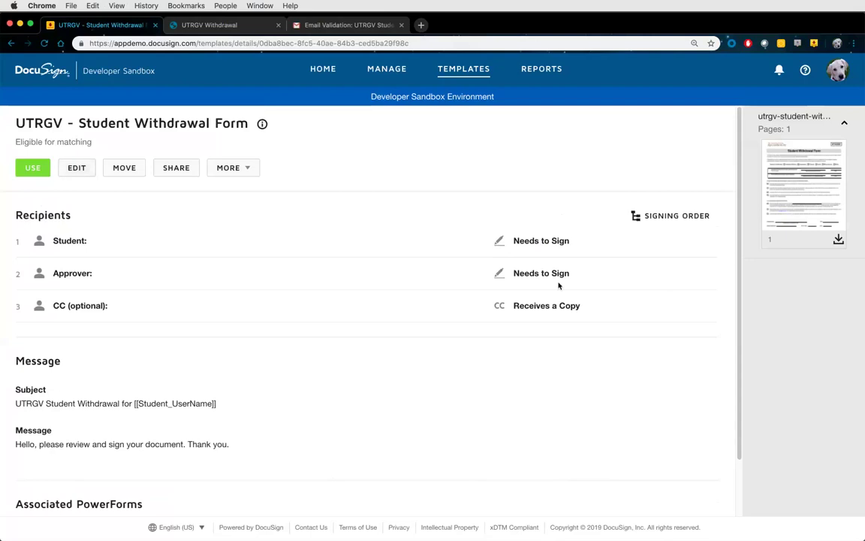
scroll(567, 372, down, 1)
scroll(567, 371, down, 2)
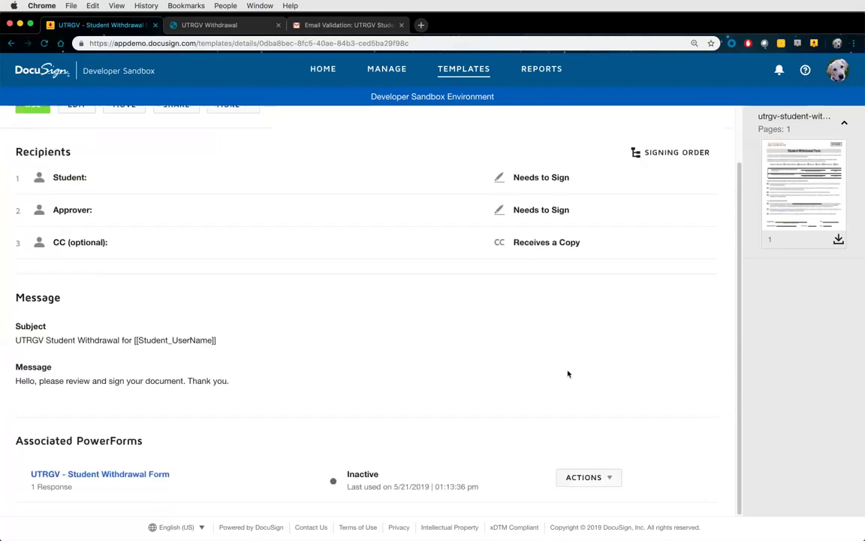
Choose Activate from the PowerForm's Actions menu, then scroll back to the template top
click(601, 478)
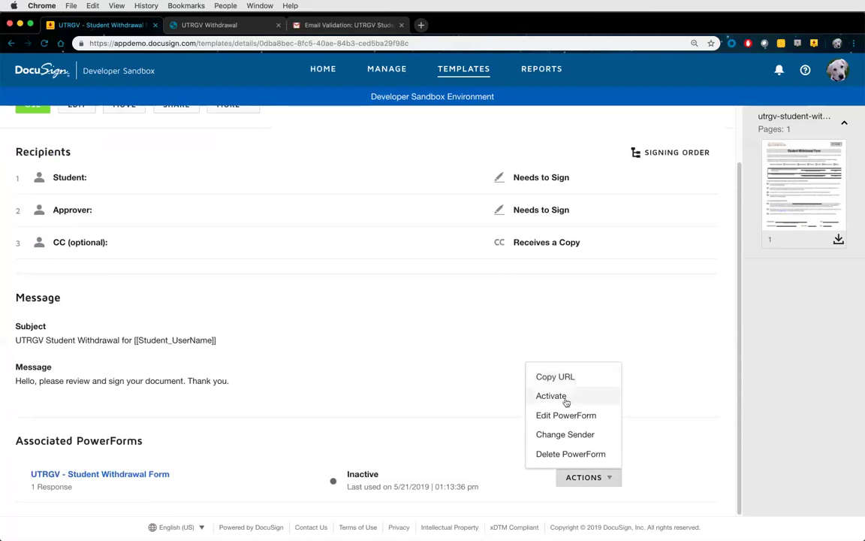
click(557, 397)
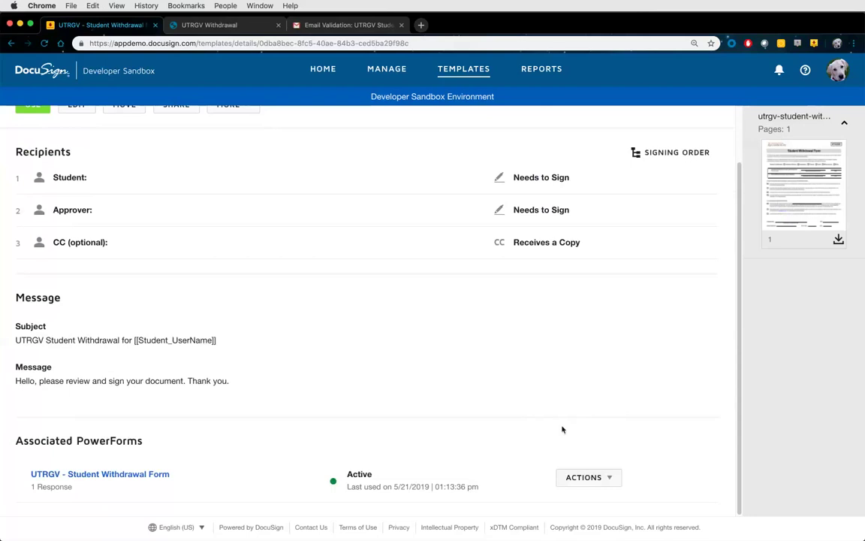
click(596, 478)
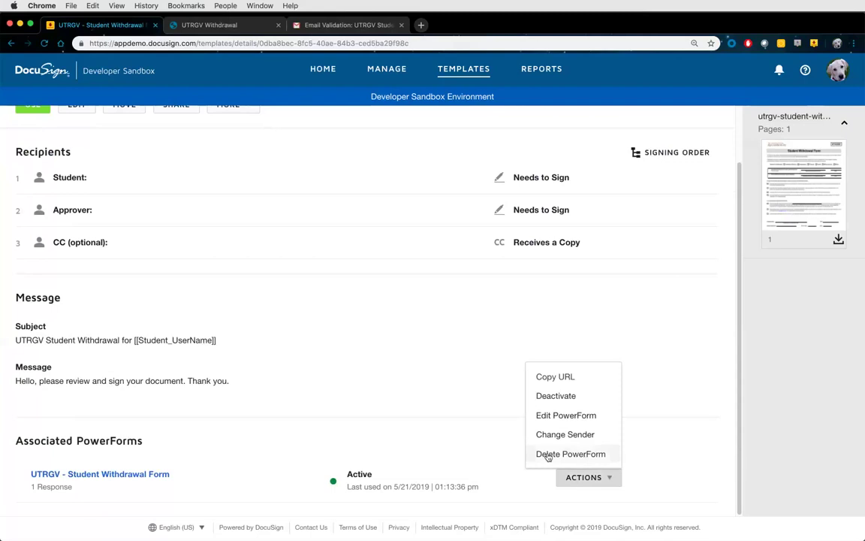
click(483, 434)
scroll(482, 434, up, 2)
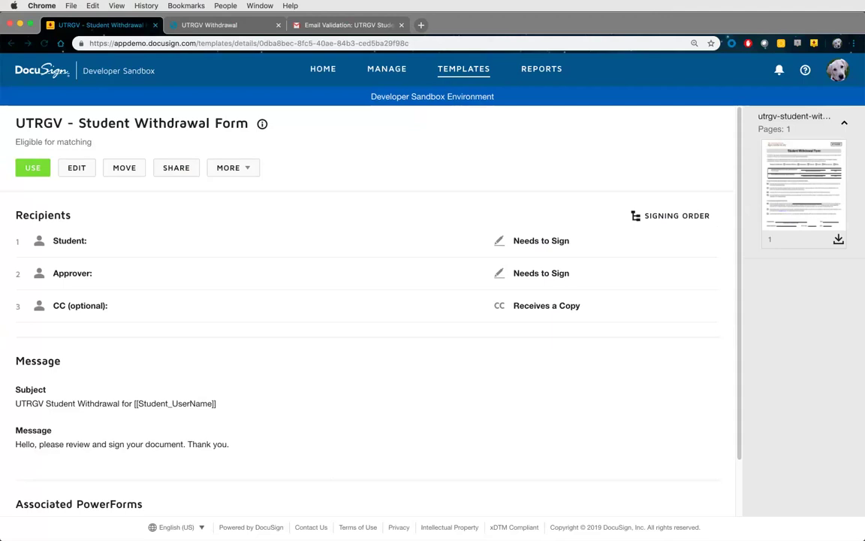
Open the template in the editor and check Student and Approver recipients, adding no contacts
click(76, 167)
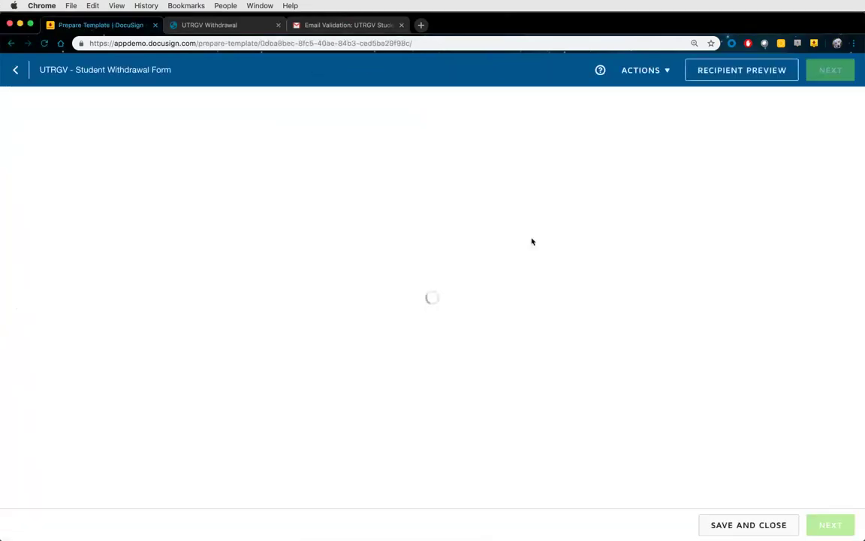
scroll(586, 240, up, 10)
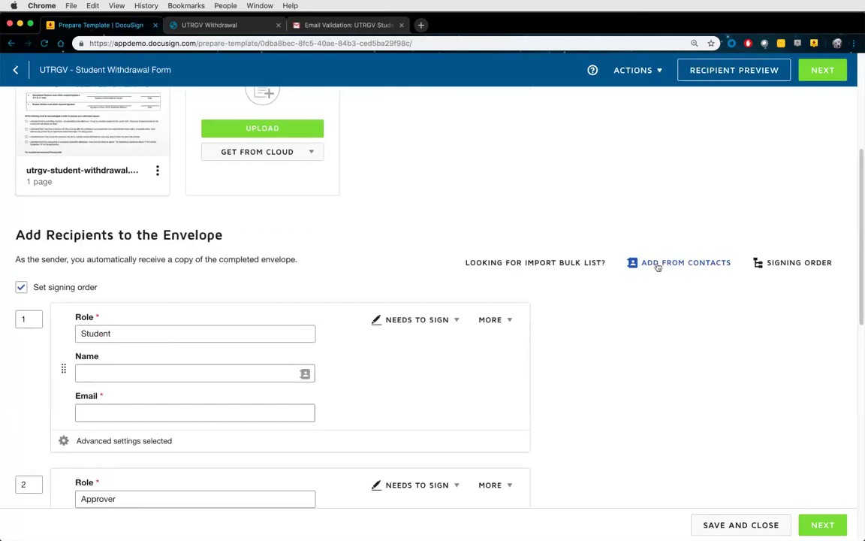
click(658, 264)
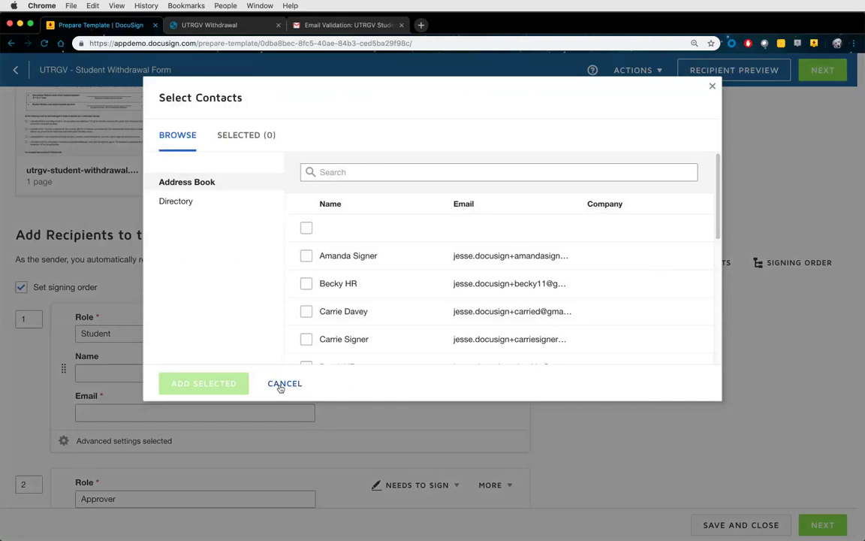
click(284, 383)
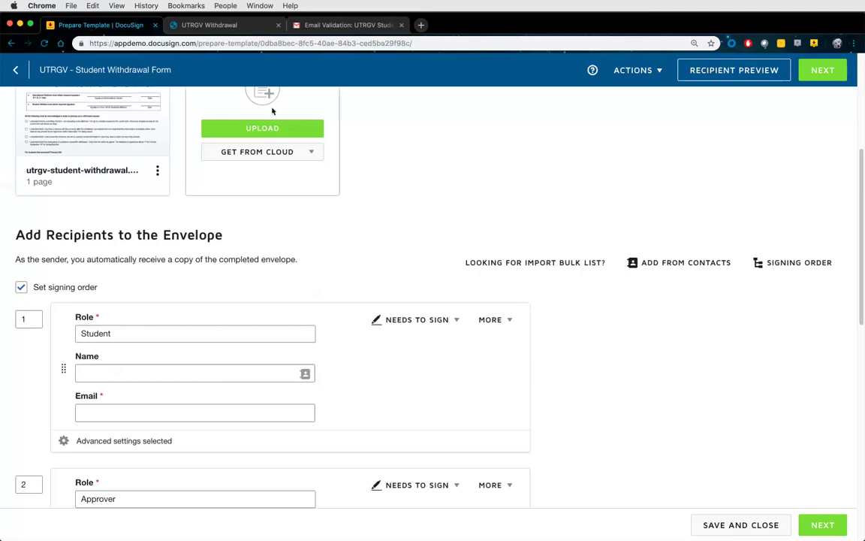
Open the Email Validation message in Gmail and begin a reply to its sender
click(301, 30)
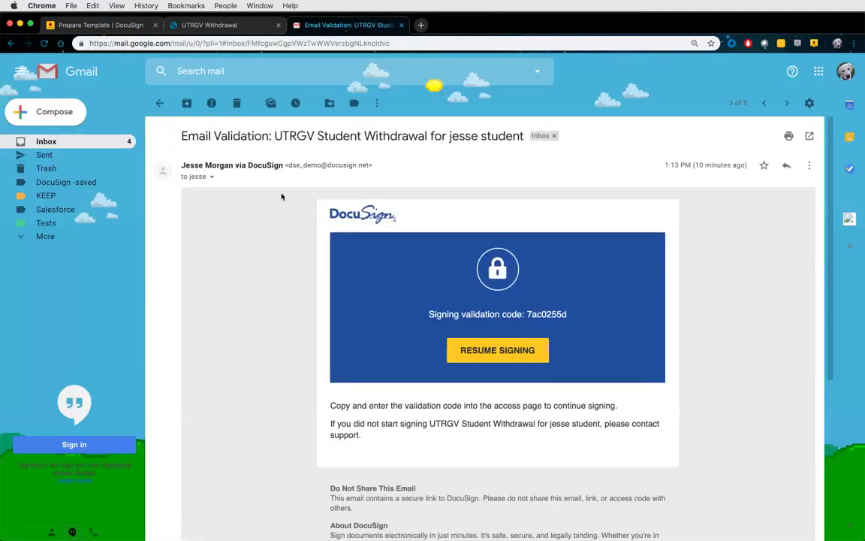
click(786, 166)
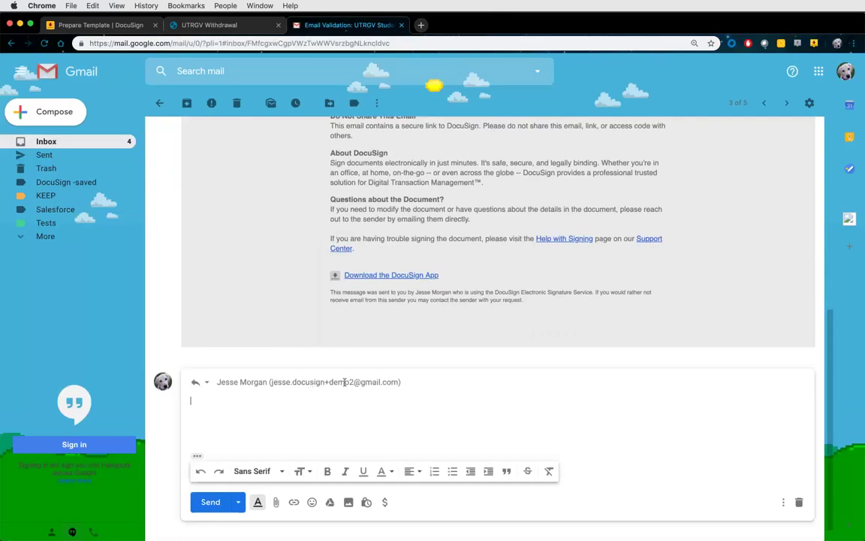
mouse_move(296, 383)
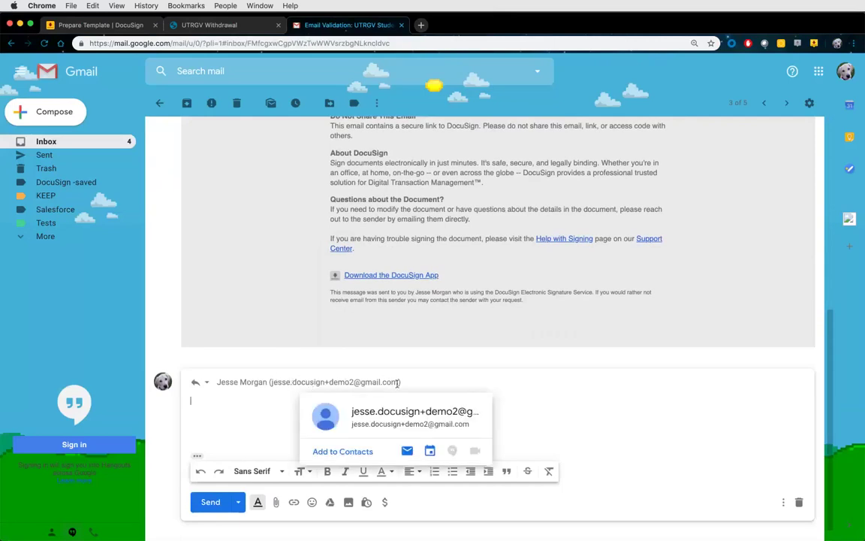